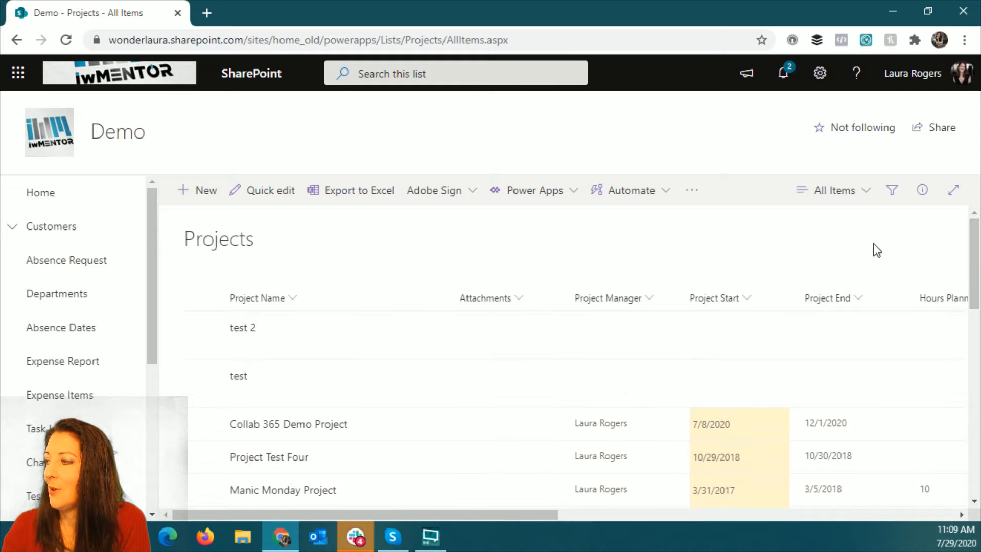
# - Delete the "test 2" and "test" items from the Projects list
pyautogui.click(206, 348)
pyautogui.click(202, 377)
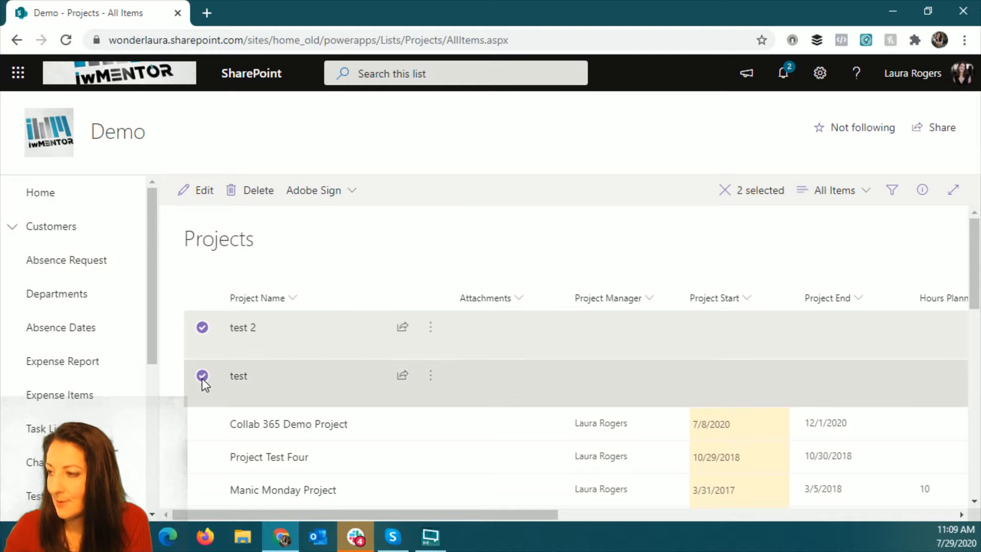
pyautogui.click(252, 196)
pyautogui.click(523, 332)
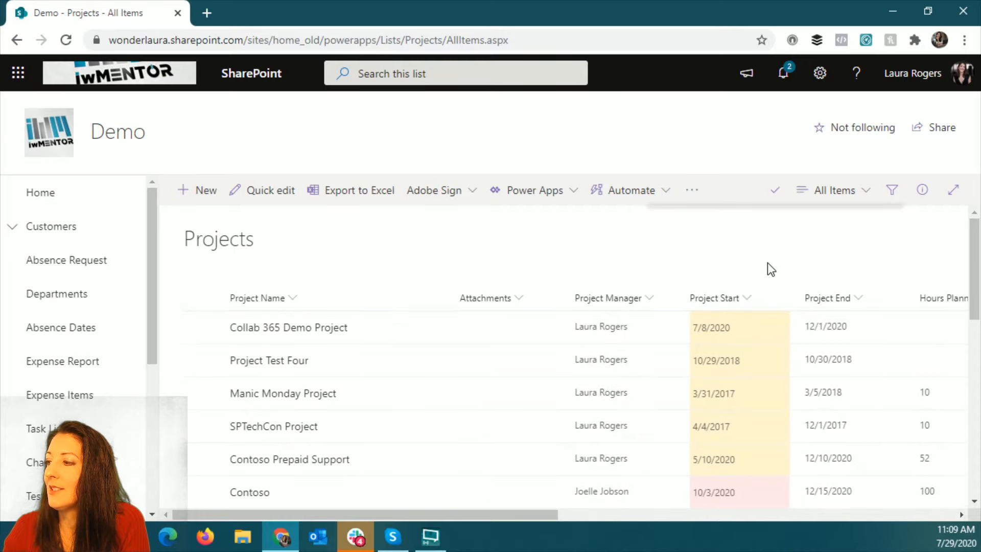
# - Open a new item form in the Projects list and look through the Project Request Form's fields
pyautogui.click(203, 192)
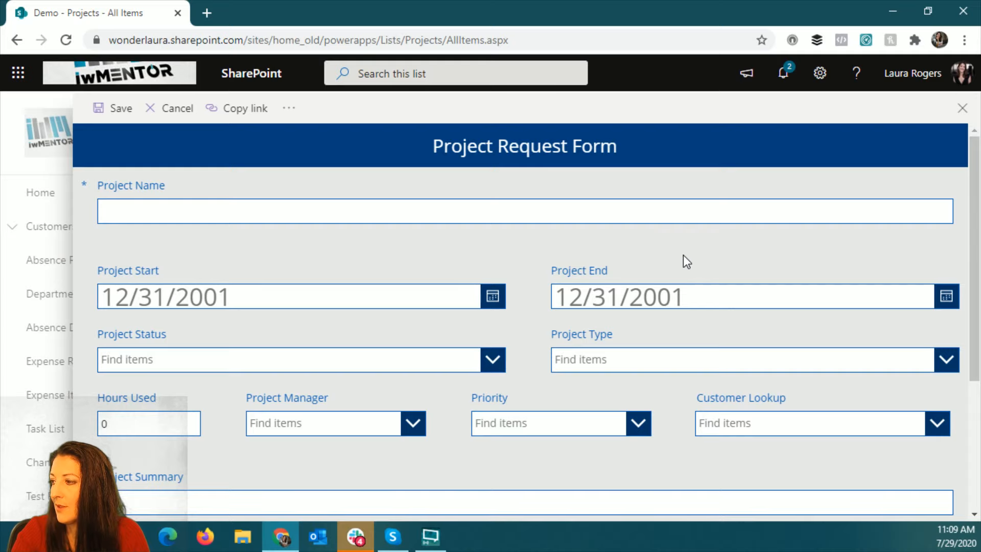
pyautogui.scroll(-3, 682, 255)
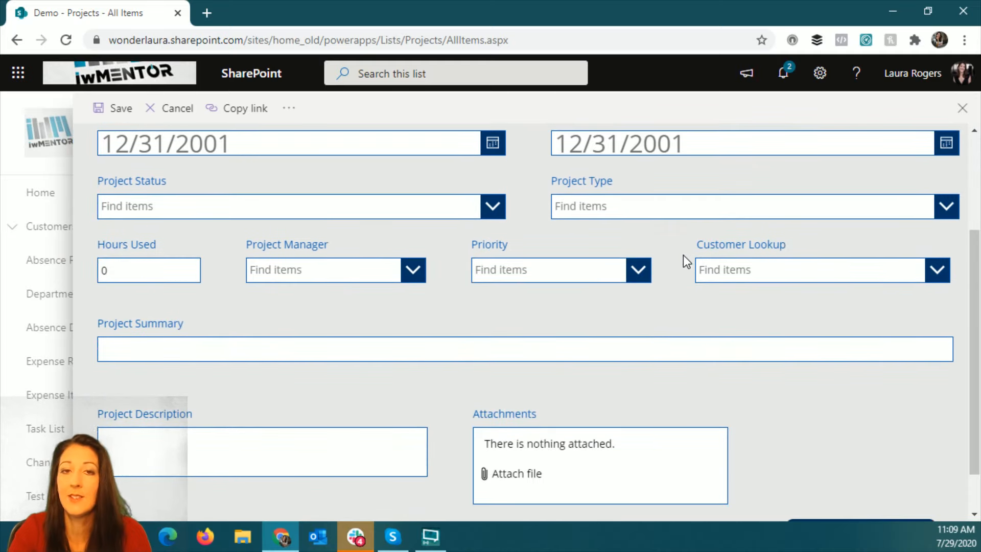
pyautogui.scroll(-1, 687, 261)
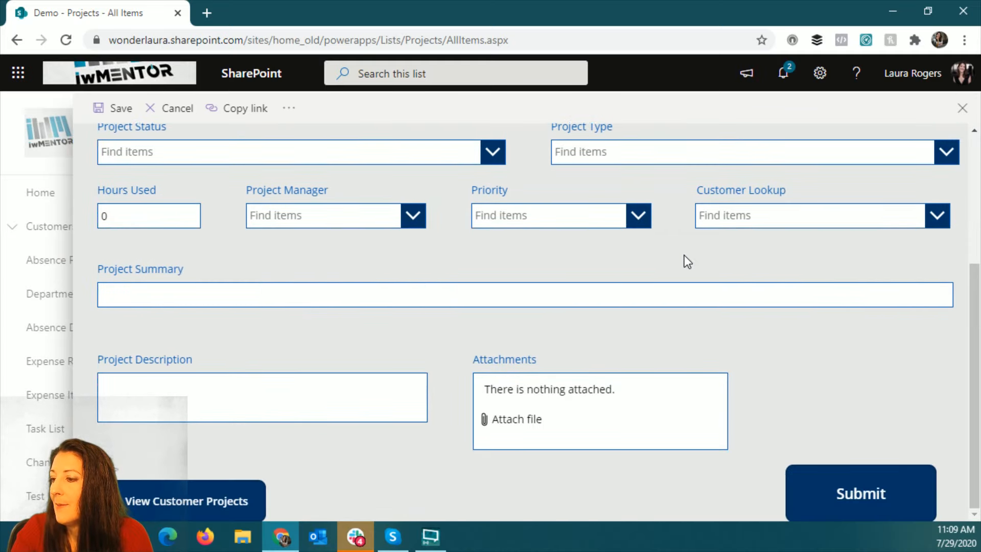
pyautogui.scroll(3, 684, 261)
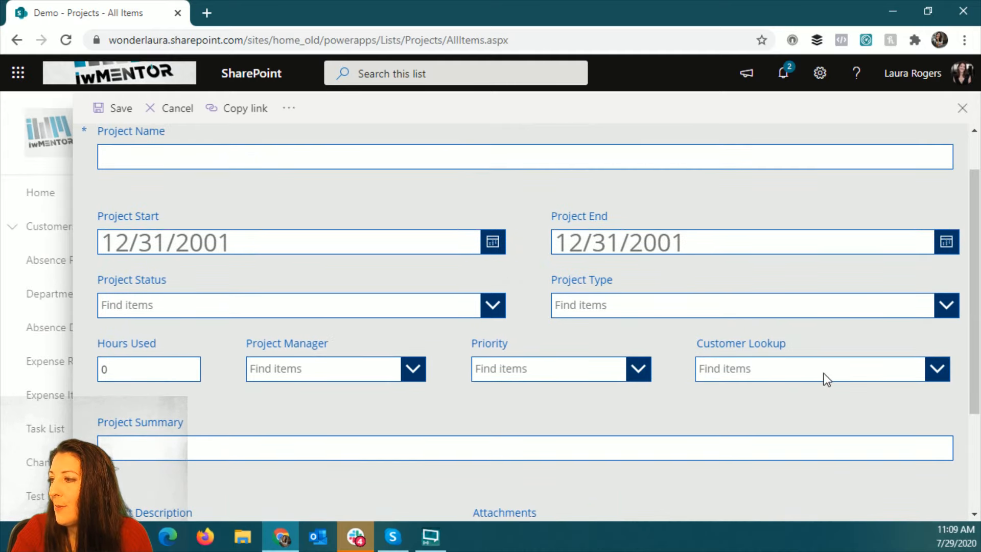
# - Try Adventureworks as the Customer Lookup value in the new project form and close the form without saving
pyautogui.click(937, 369)
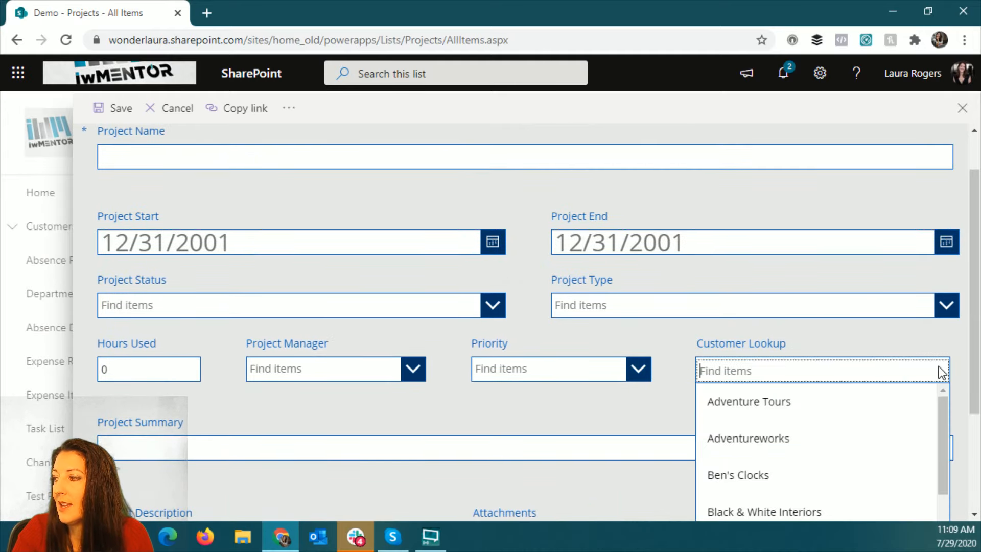
pyautogui.scroll(-2, 972, 355)
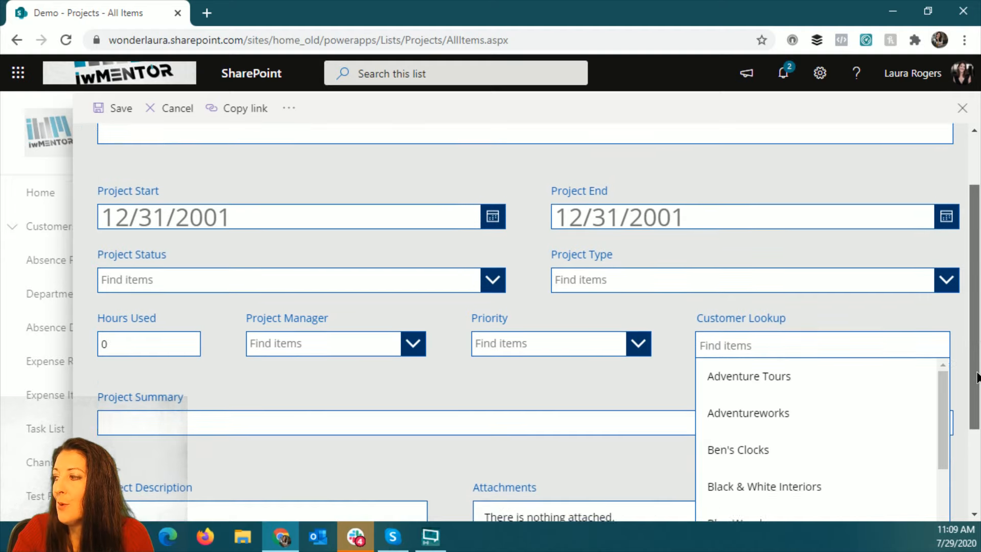
pyautogui.moveTo(943, 278)
pyautogui.mouseDown()
pyautogui.moveTo(946, 357)
pyautogui.moveTo(936, 276)
pyautogui.mouseUp()
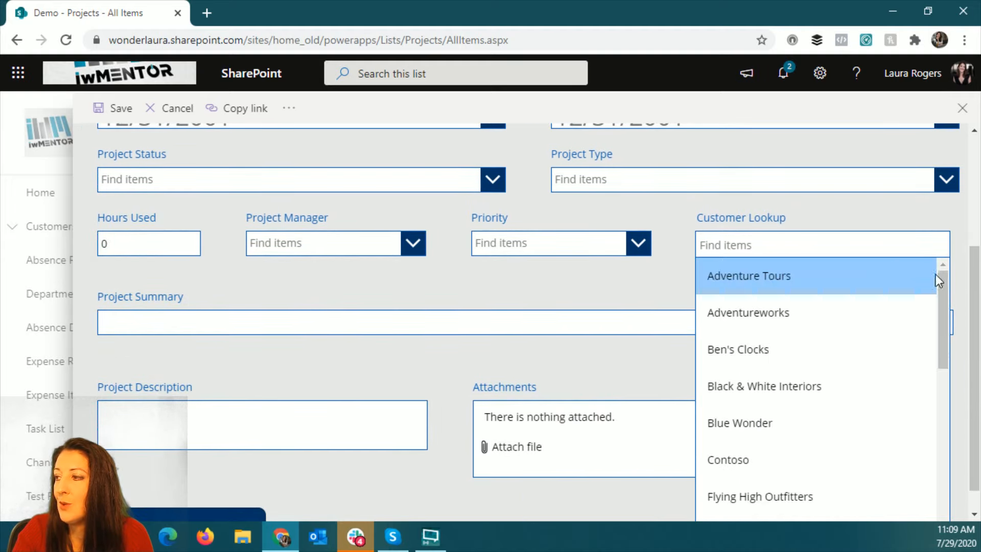
pyautogui.click(838, 324)
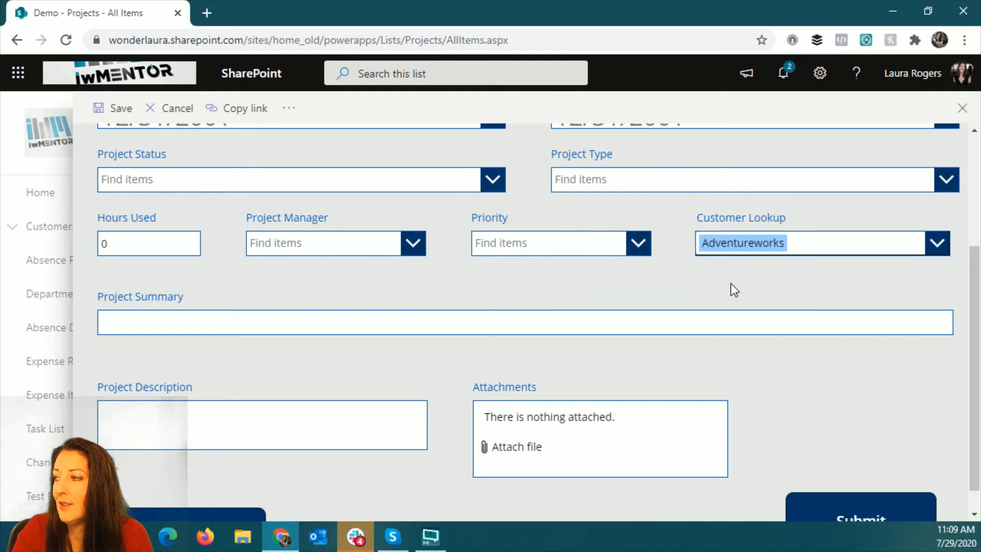
pyautogui.scroll(3, 731, 284)
pyautogui.scroll(1, 875, 170)
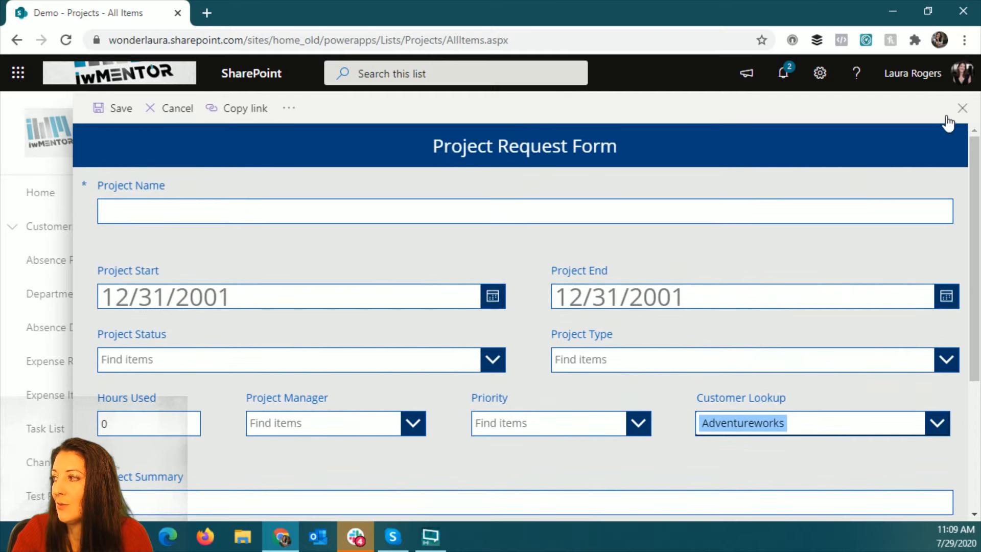
pyautogui.click(961, 109)
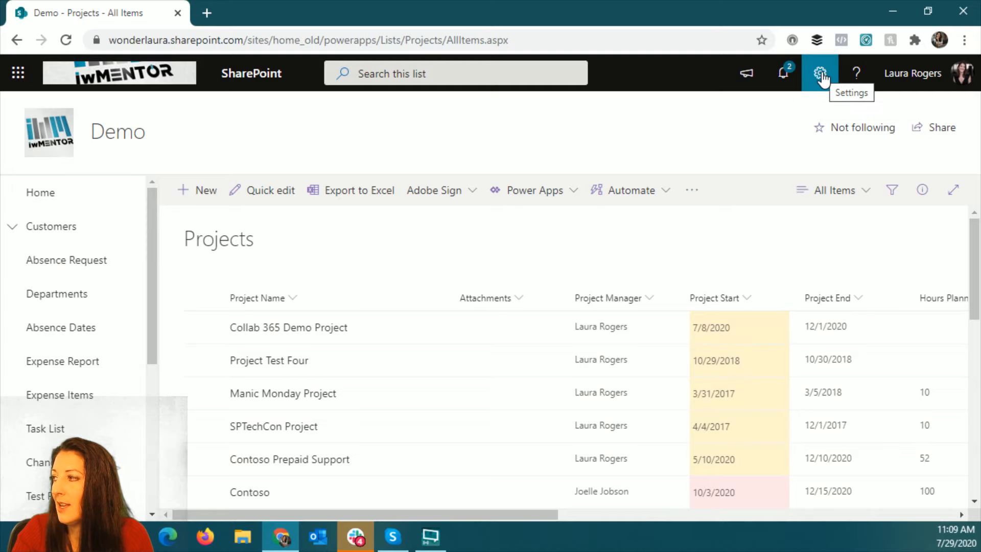
# - Switch the browser to full screen, open the Projects list settings and dismiss all reminders
pyautogui.press('F11')
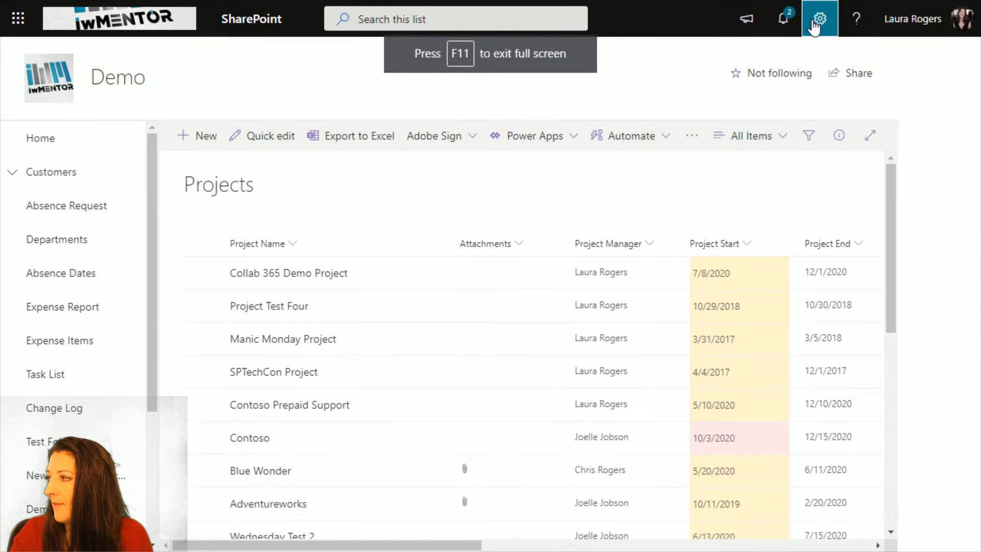
pyautogui.click(813, 23)
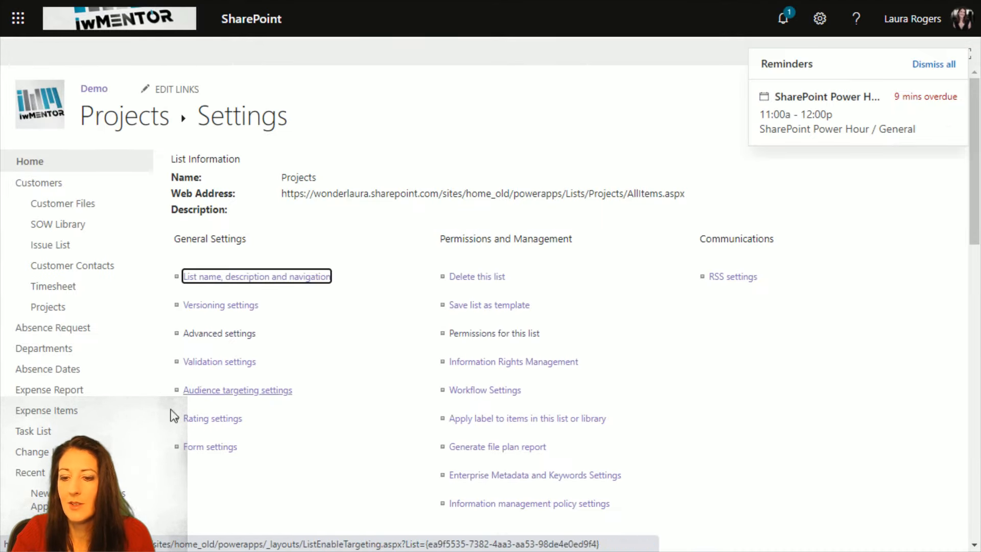
pyautogui.click(943, 65)
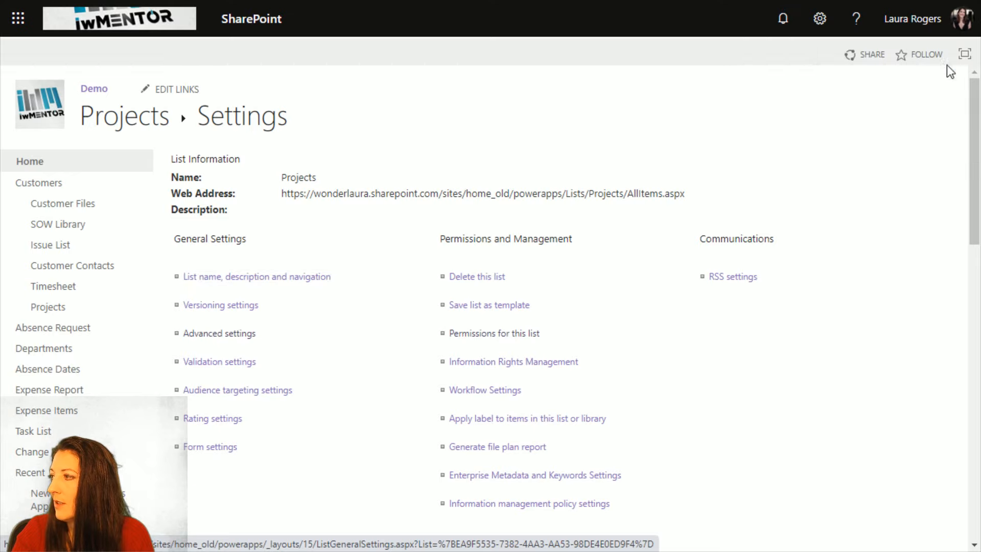
# - Review the columns and their types in the Projects list and open the settings of the Customer Lookup column
pyautogui.scroll(-8, 361, 372)
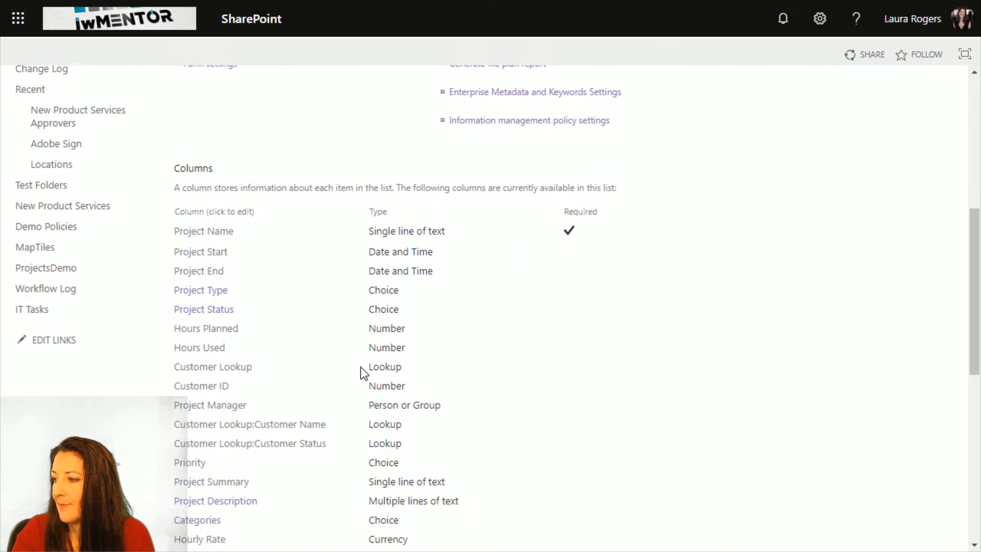
pyautogui.scroll(-3, 361, 372)
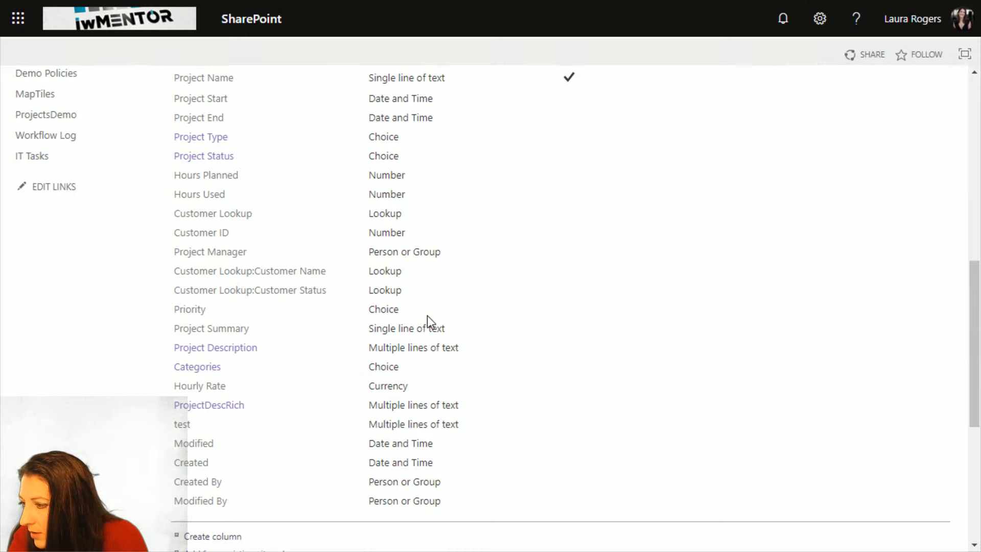
pyautogui.scroll(2, 427, 314)
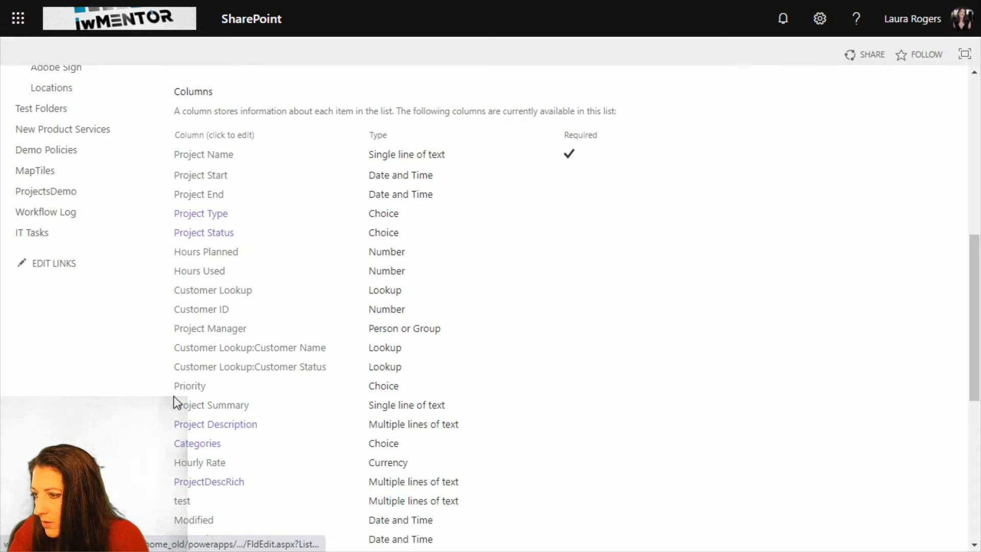
pyautogui.scroll(-2, 320, 477)
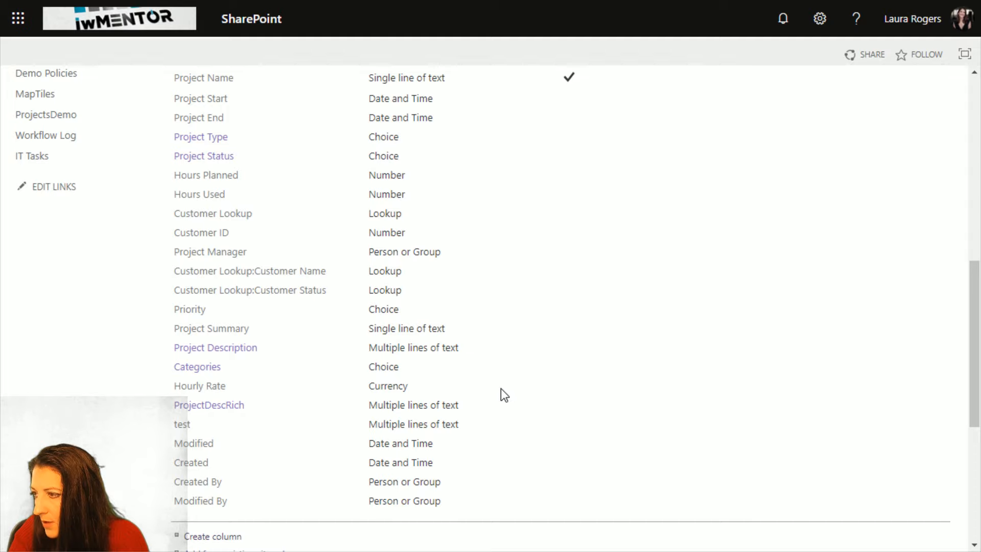
pyautogui.scroll(2, 501, 390)
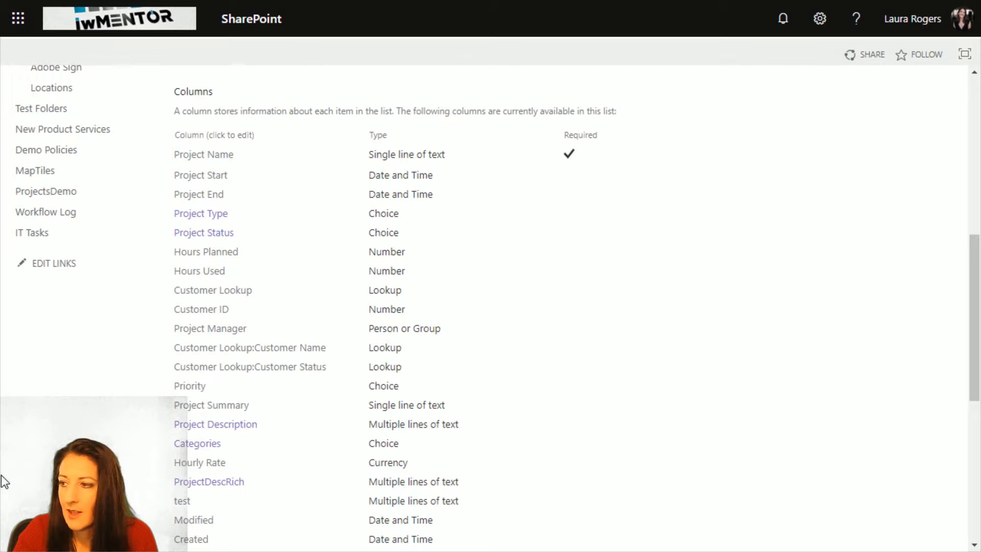
pyautogui.click(239, 294)
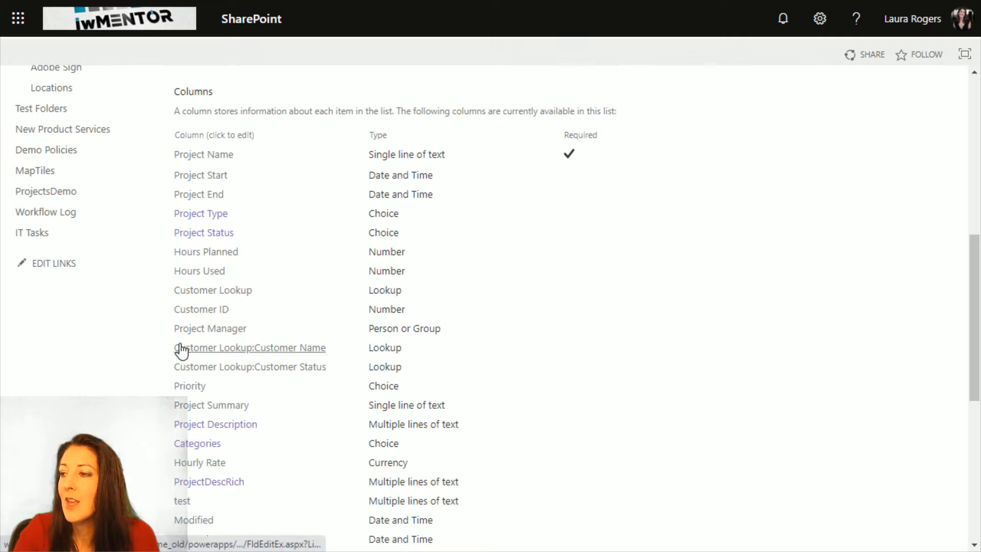
pyautogui.click(236, 295)
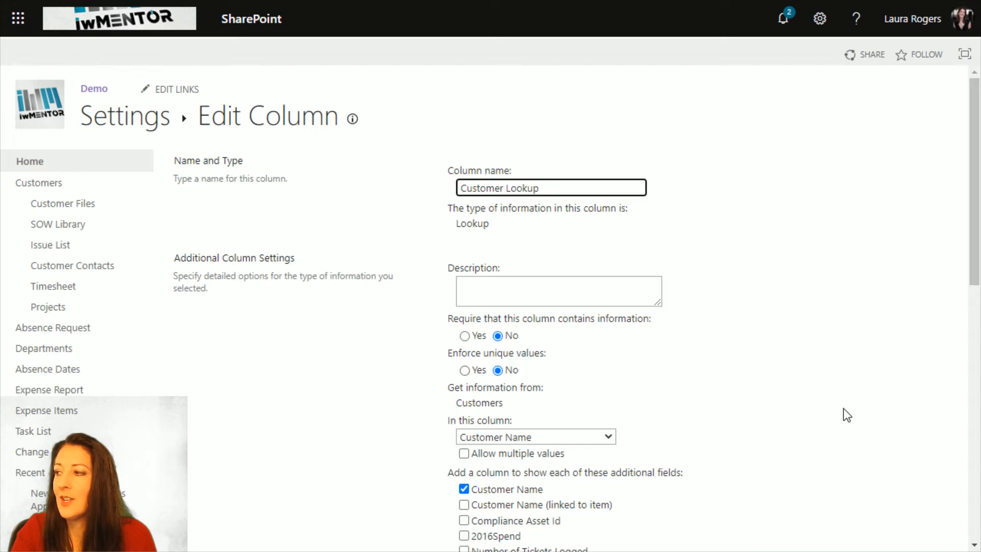
# - Examine which source list the Customer Lookup column gets its information from
pyautogui.scroll(-3, 812, 402)
pyautogui.scroll(2, 812, 402)
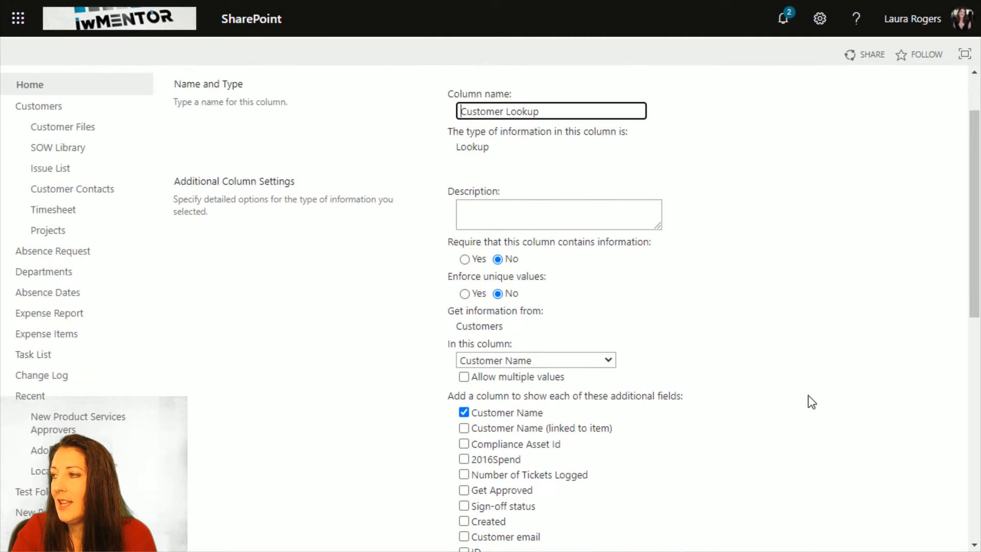
pyautogui.scroll(-2, 811, 402)
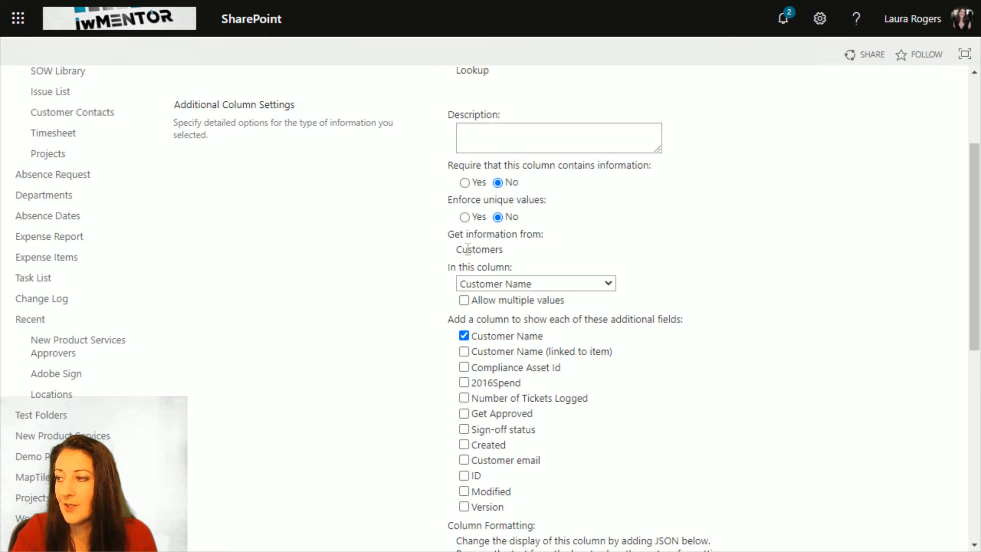
pyautogui.moveTo(456, 250); pyautogui.dragTo(527, 259)
pyautogui.click(504, 250)
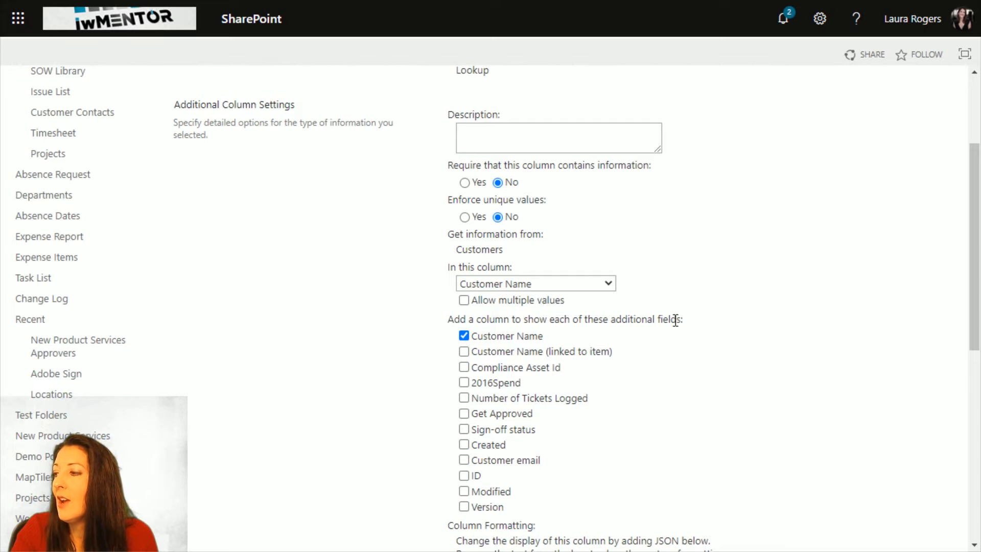
# - Examine the Customer Lookup column's additional fields, column formatting and relationship options, and leave the settings without saving
pyautogui.scroll(-1, 675, 321)
pyautogui.scroll(-1, 675, 320)
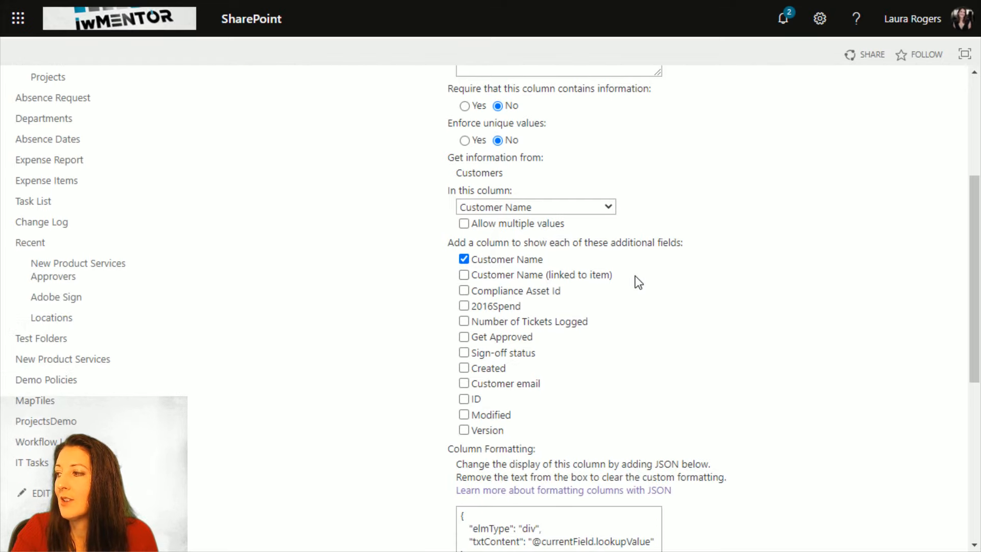
pyautogui.scroll(-1, 683, 337)
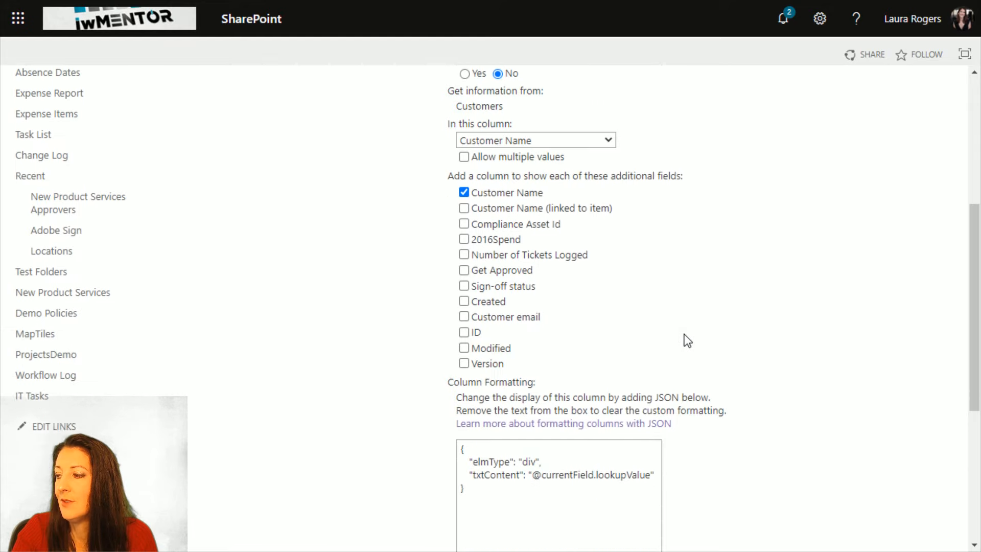
pyautogui.scroll(1, 686, 339)
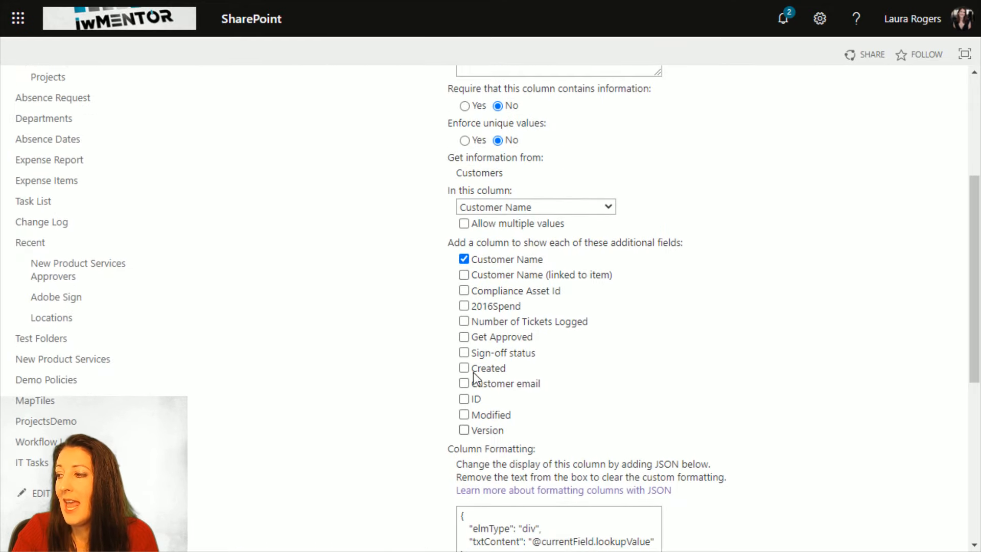
pyautogui.scroll(-10, 661, 364)
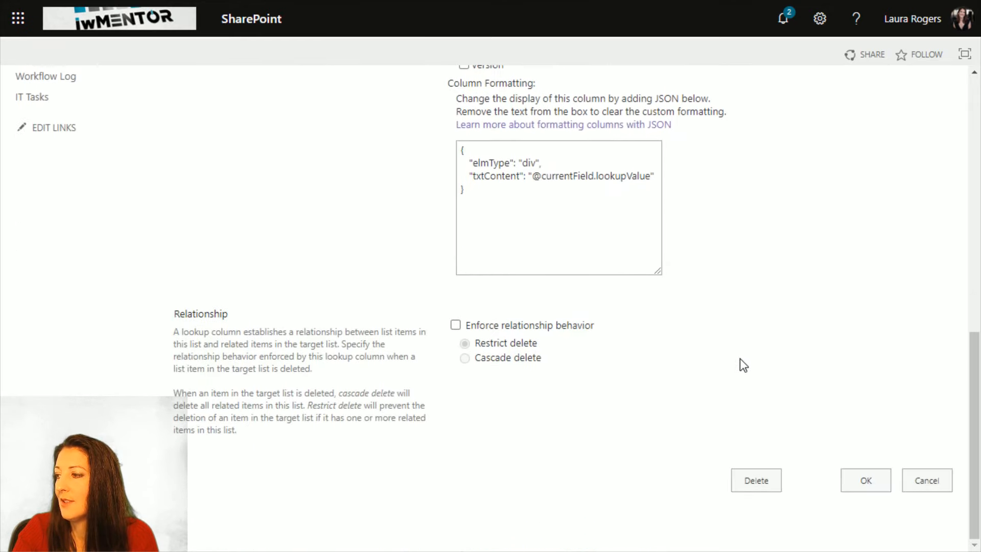
pyautogui.scroll(10, 739, 357)
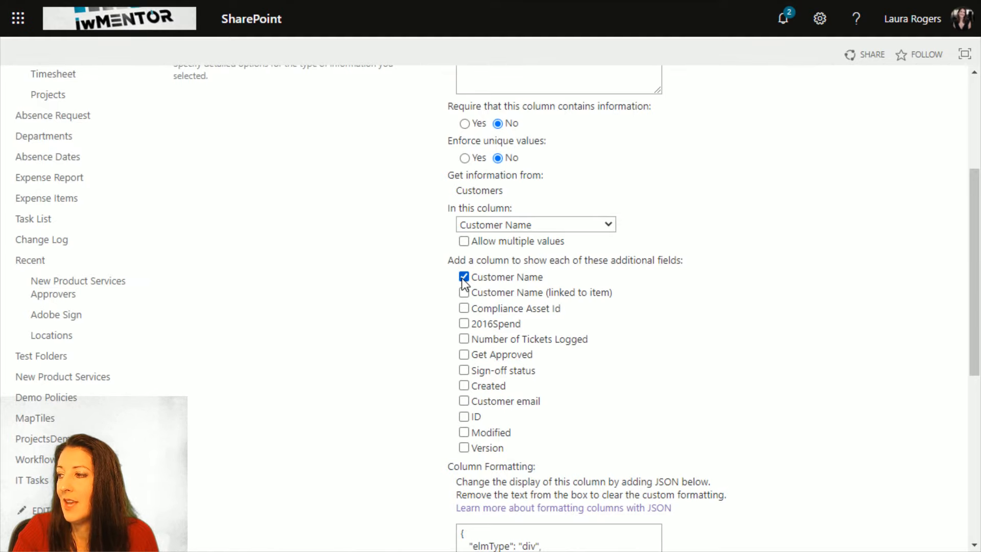
pyautogui.scroll(-1, 744, 333)
pyautogui.scroll(2, 744, 333)
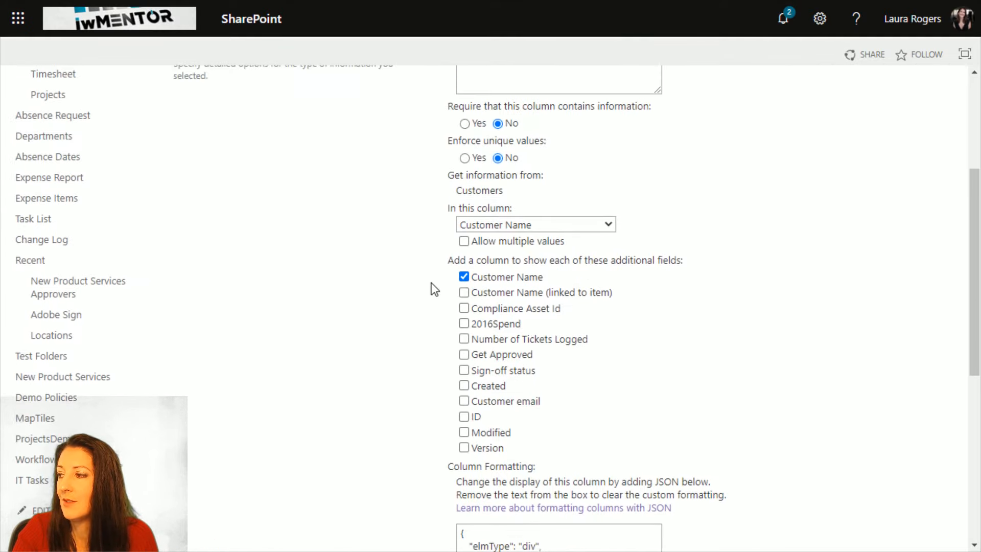
pyautogui.scroll(-7, 725, 342)
pyautogui.click(926, 480)
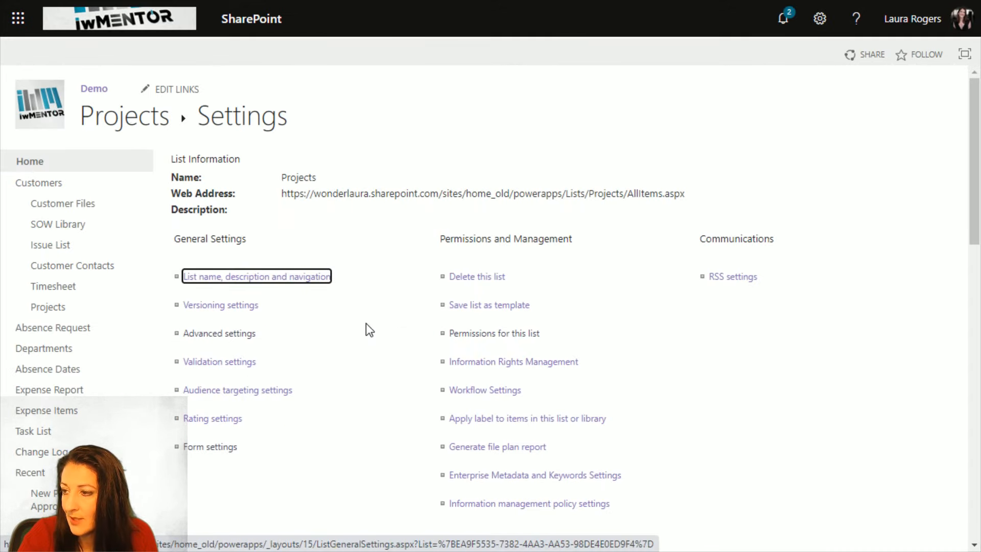
# - Open the Timesheet list's settings and display the settings of its Project lookup column
pyautogui.click(88, 291)
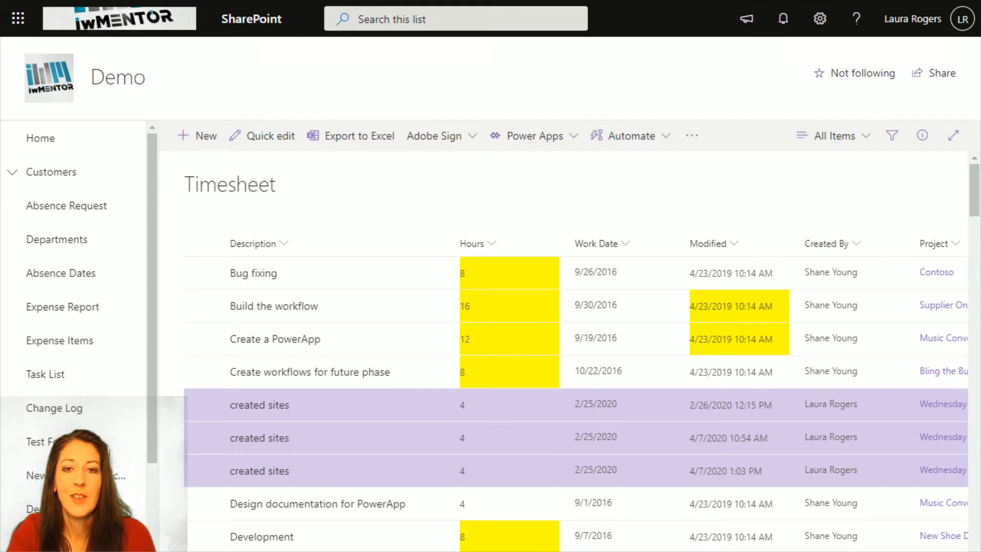
pyautogui.click(816, 28)
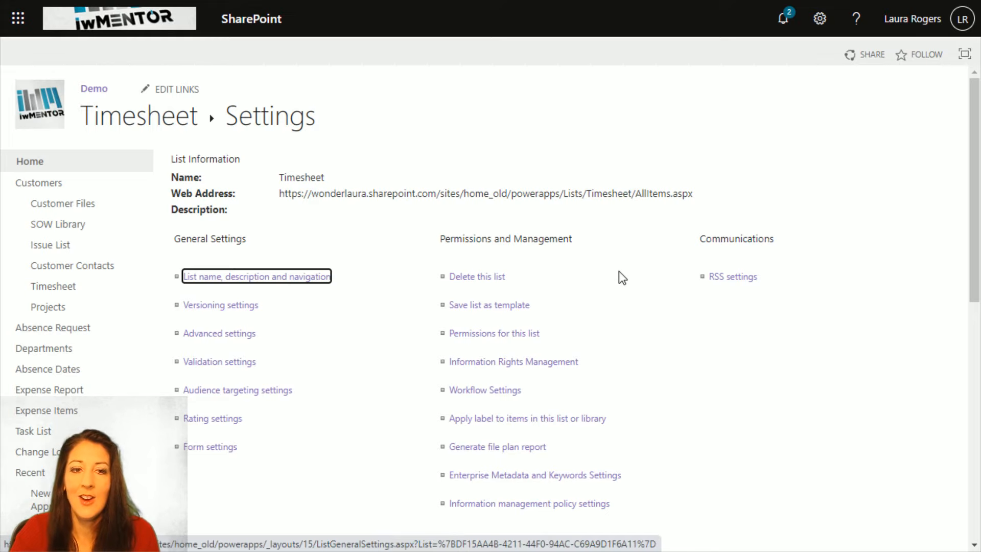
pyautogui.scroll(-5, 307, 372)
pyautogui.scroll(-2, 339, 367)
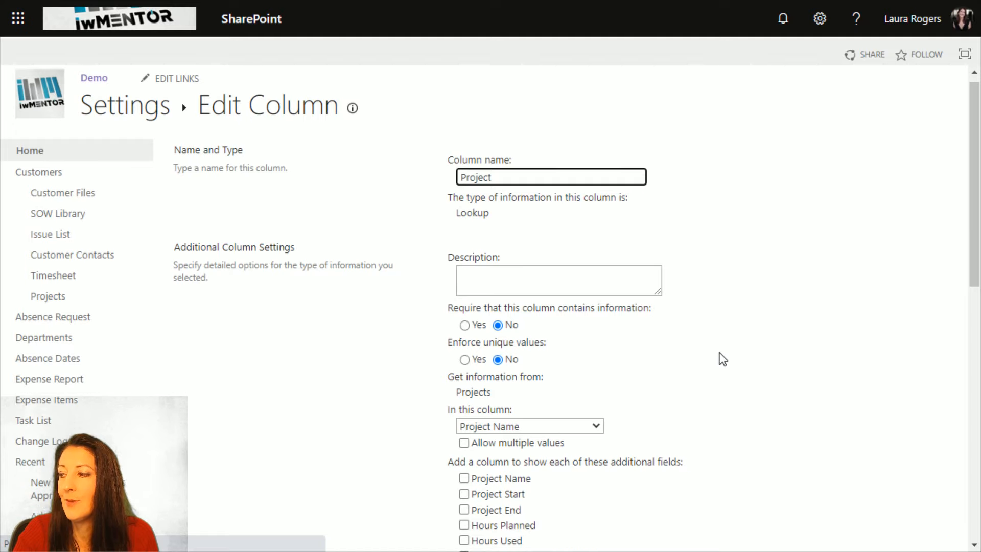
# - Examine the Project lookup column's source list, additional fields, formatting and relationship options, and leave the settings without saving
pyautogui.scroll(-3, 718, 357)
pyautogui.scroll(-2, 659, 373)
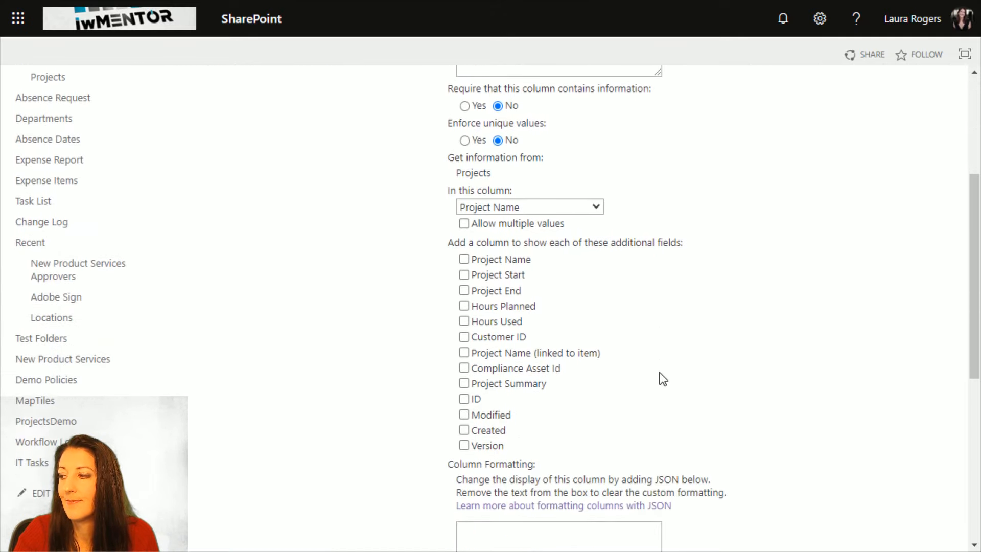
pyautogui.scroll(-3, 675, 377)
pyautogui.scroll(4, 764, 372)
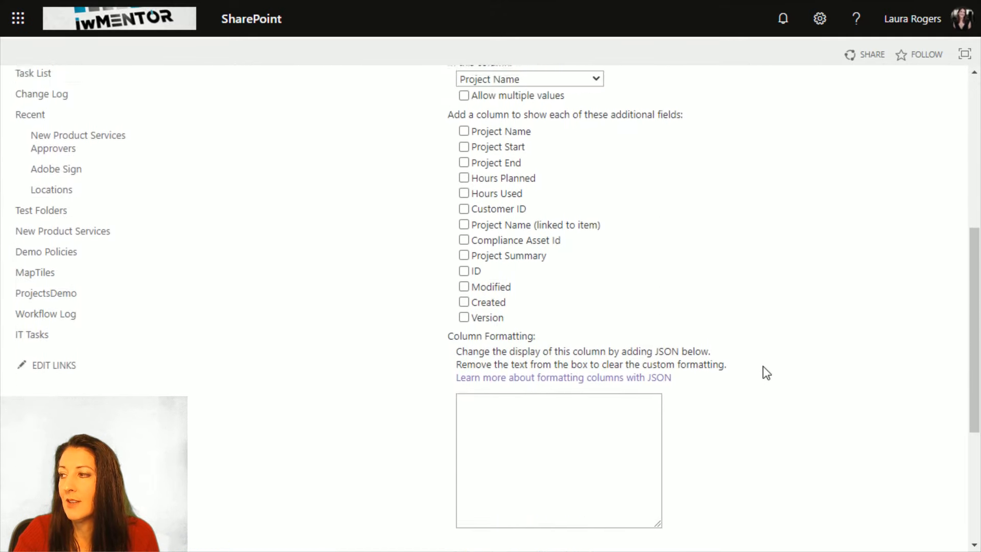
pyautogui.scroll(-9, 764, 372)
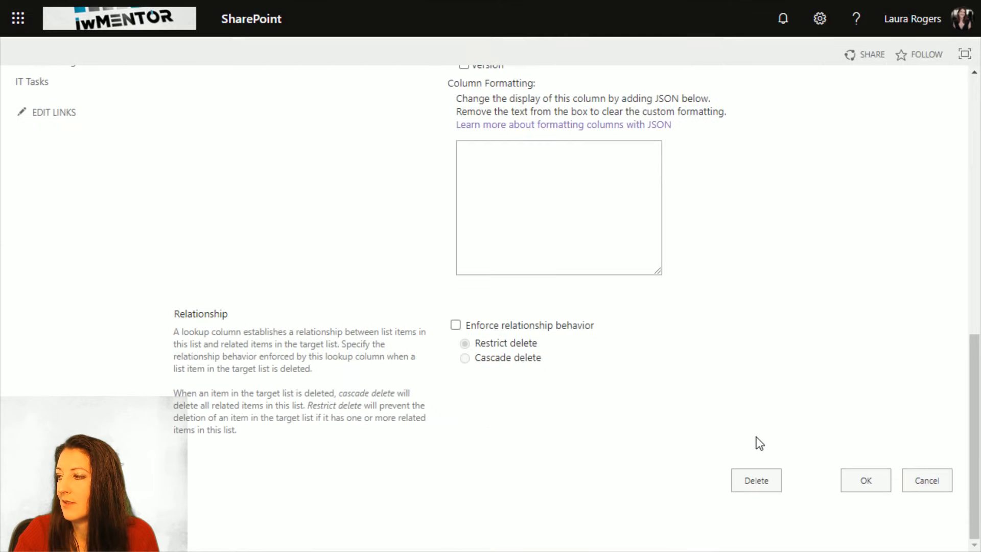
pyautogui.click(922, 484)
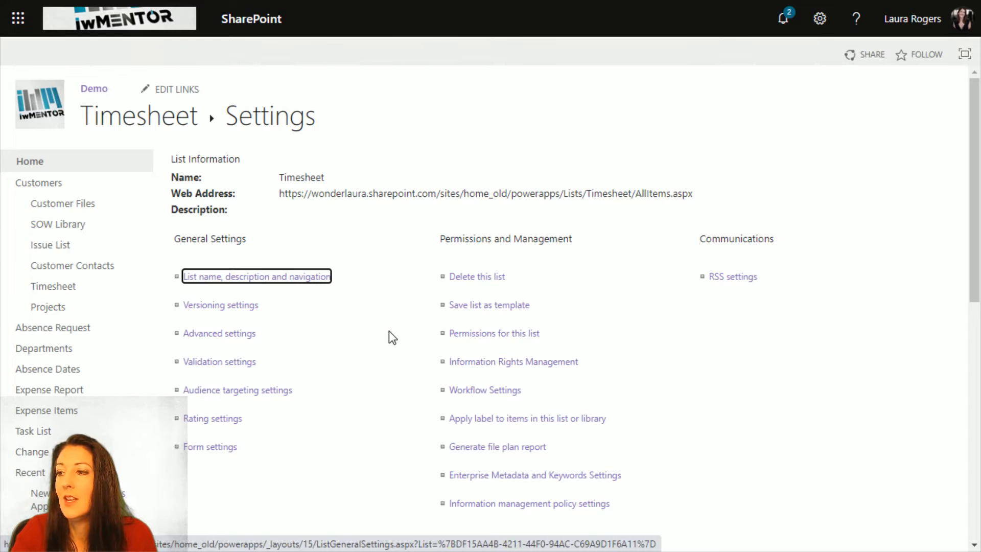
# - Return to the site's home page and create a new page from the Blank template
pyautogui.click(41, 159)
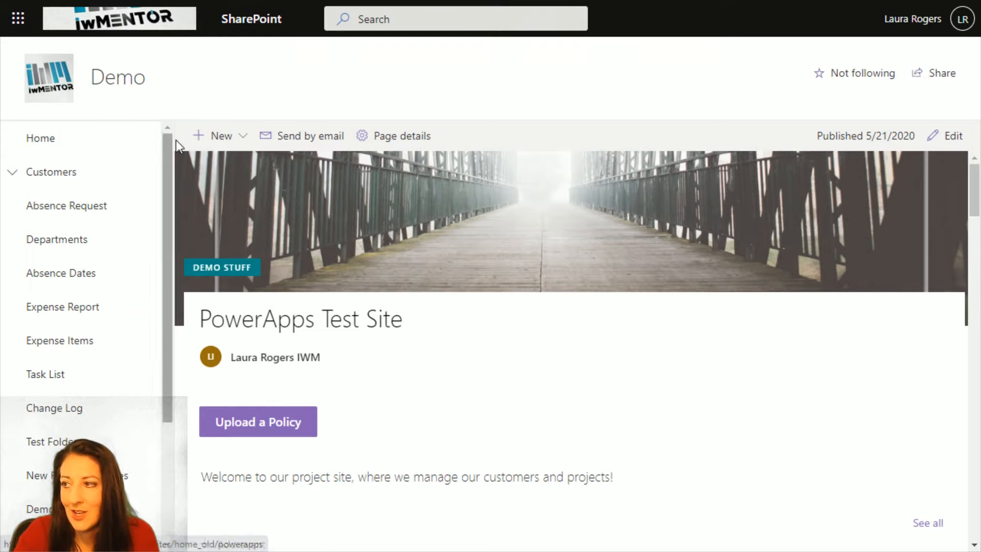
pyautogui.click(217, 136)
pyautogui.click(225, 212)
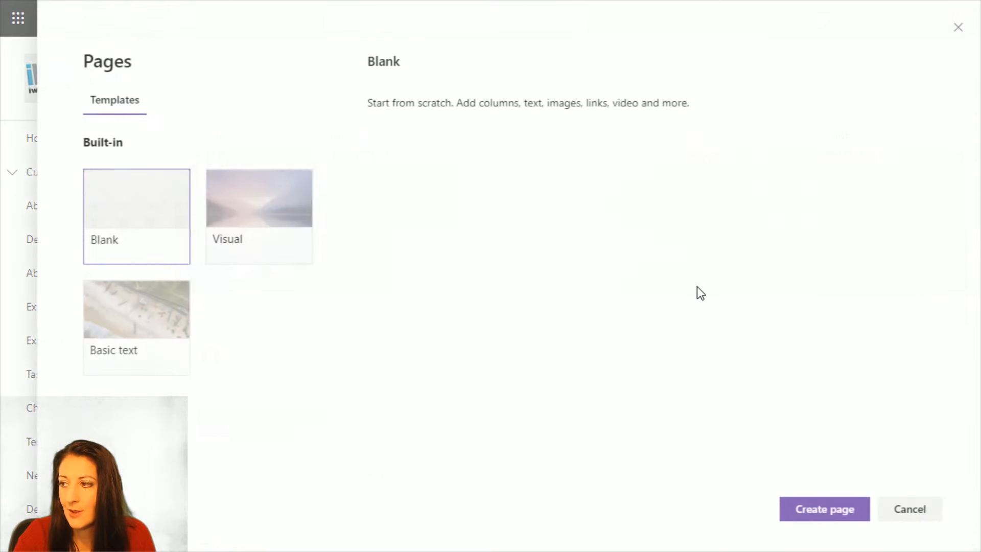
pyautogui.click(137, 228)
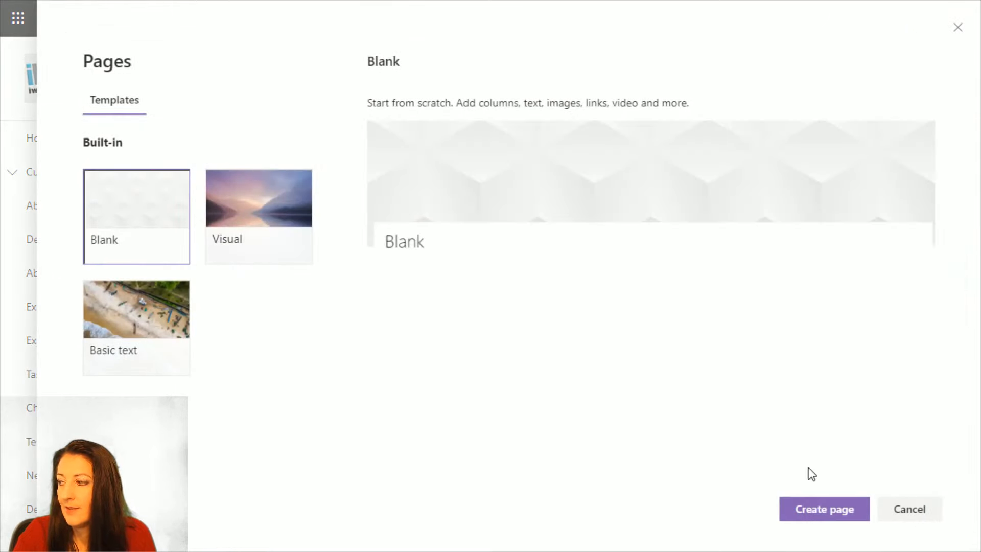
pyautogui.click(811, 509)
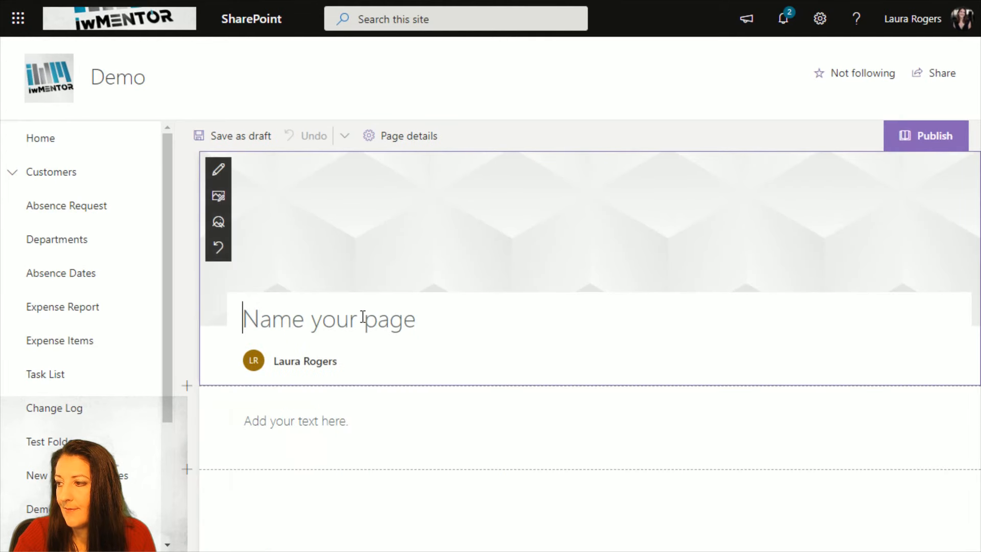
# - Name the page "Customers and Projects" and give its title area the Plain layout
pyautogui.write('C')
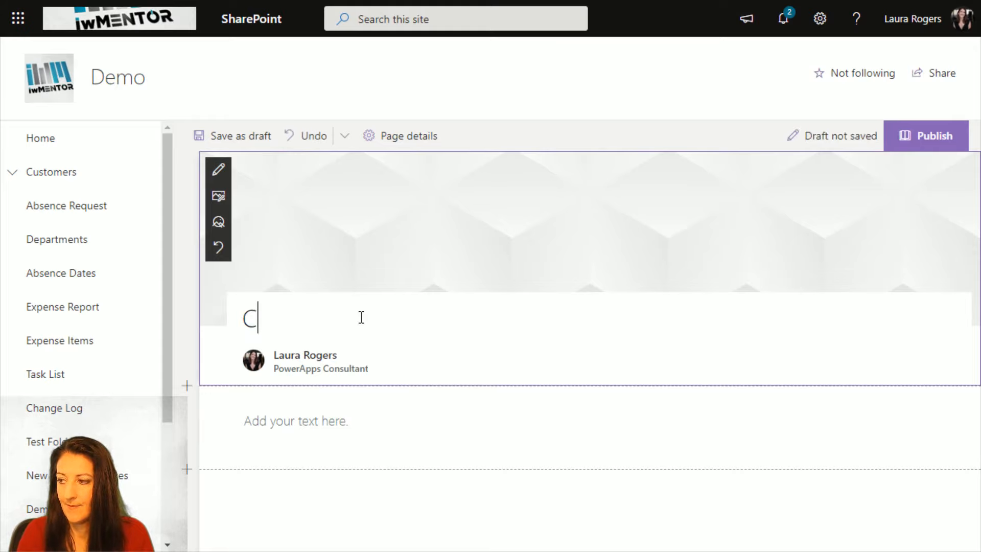
pyautogui.write('ustomers and P')
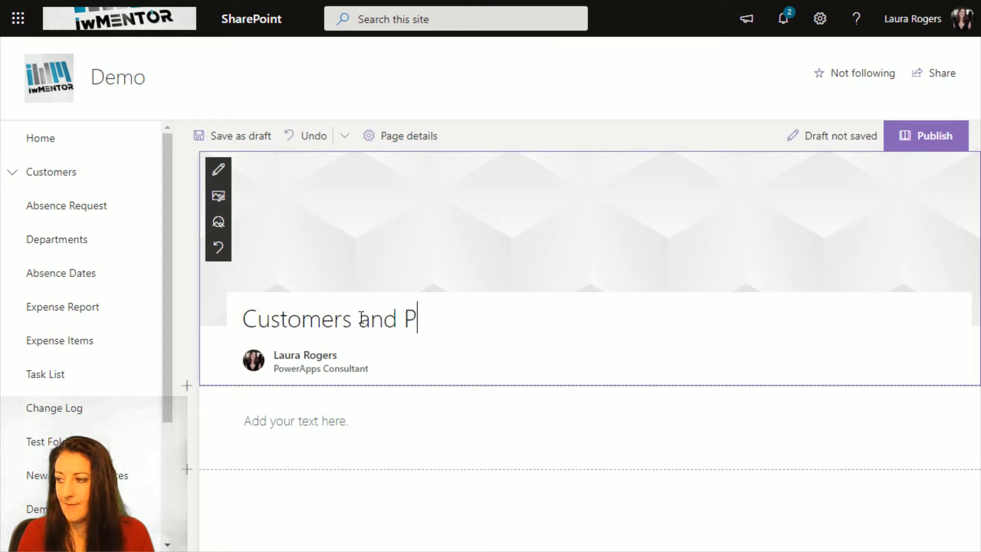
pyautogui.write('rojects')
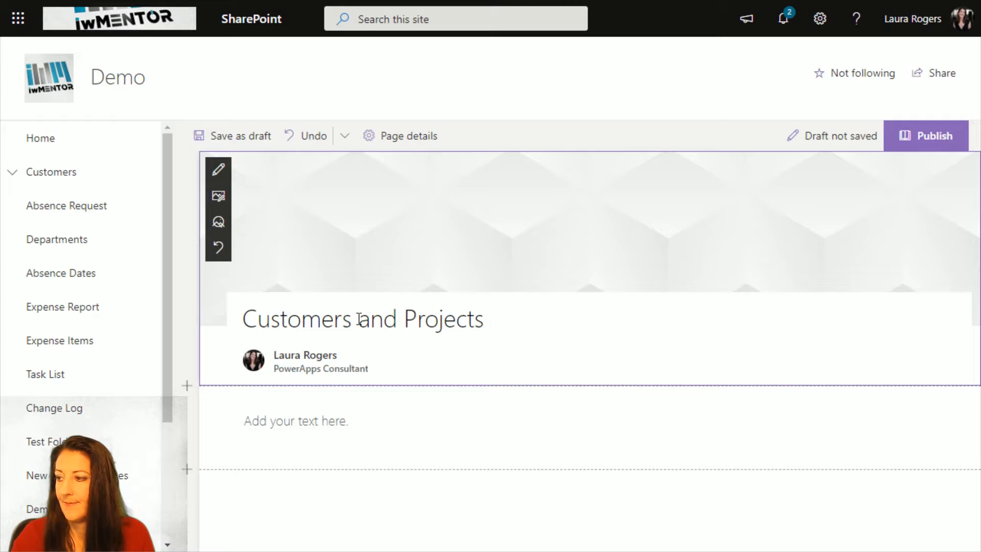
pyautogui.click(218, 172)
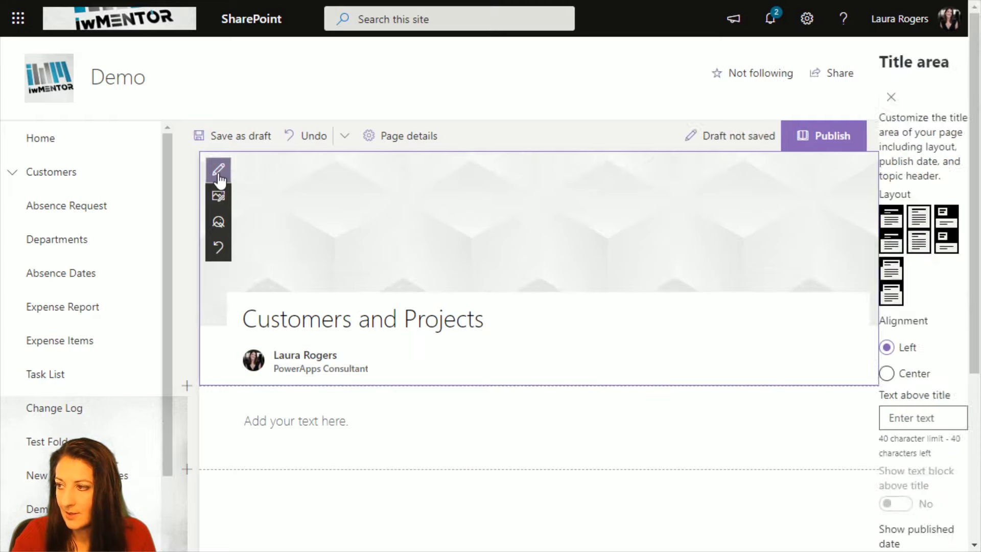
pyautogui.click(863, 173)
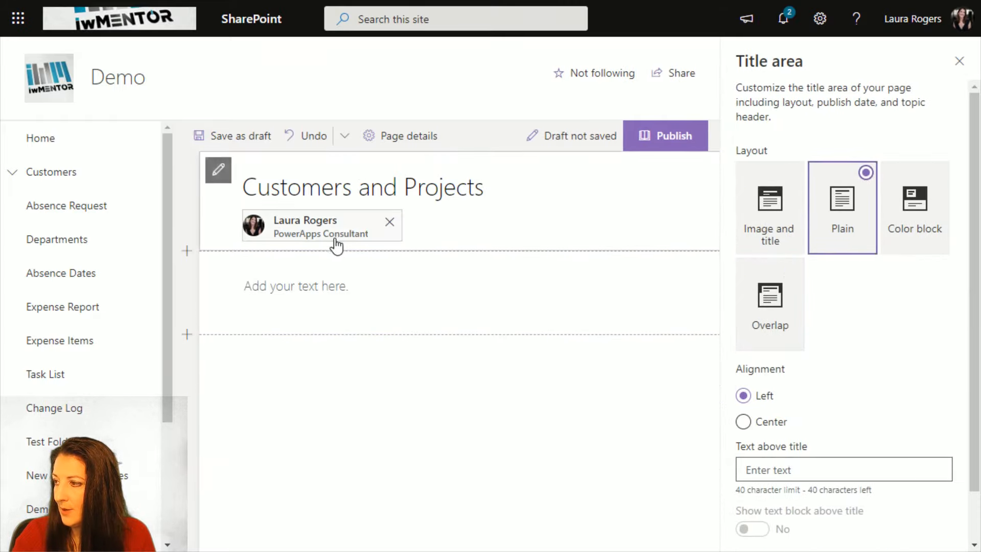
# - Delete the empty text web part from the page's section
pyautogui.click(359, 304)
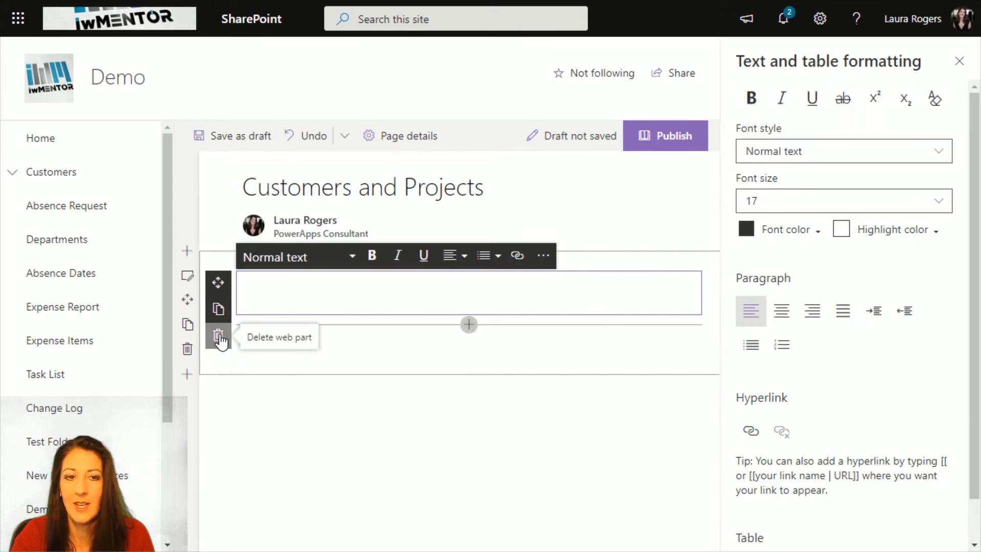
pyautogui.click(220, 340)
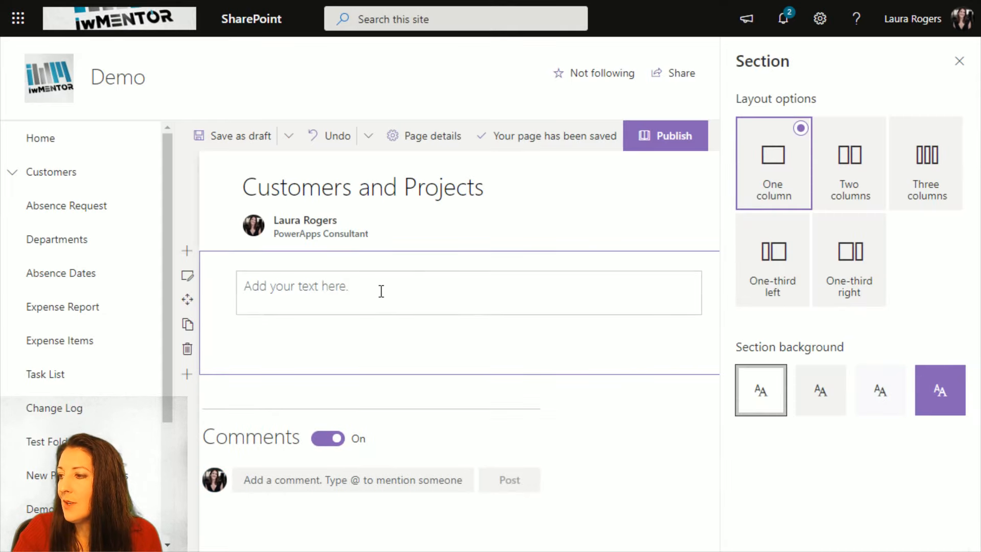
pyautogui.click(381, 291)
pyautogui.click(220, 333)
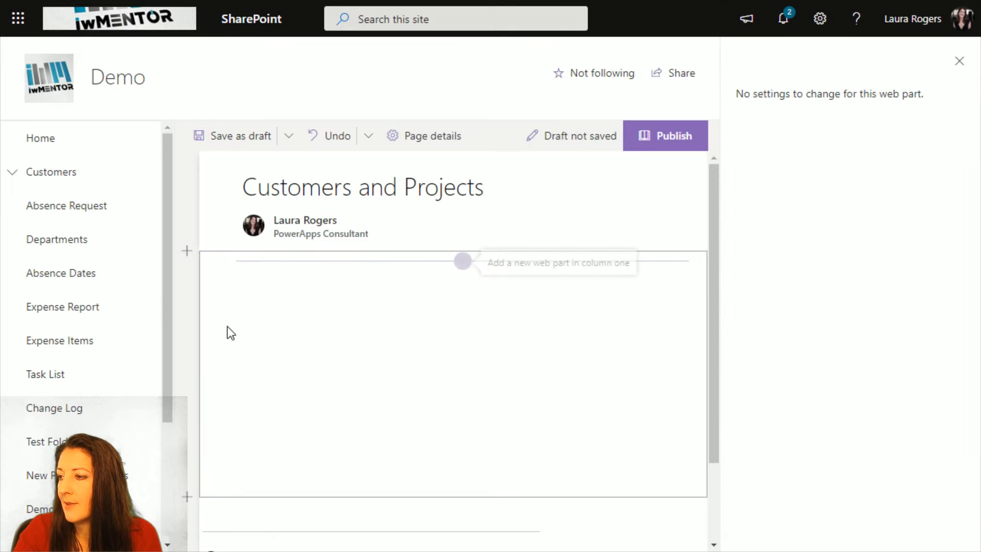
# - Add a List web part to the empty section and have it show the Customers list
pyautogui.click(460, 268)
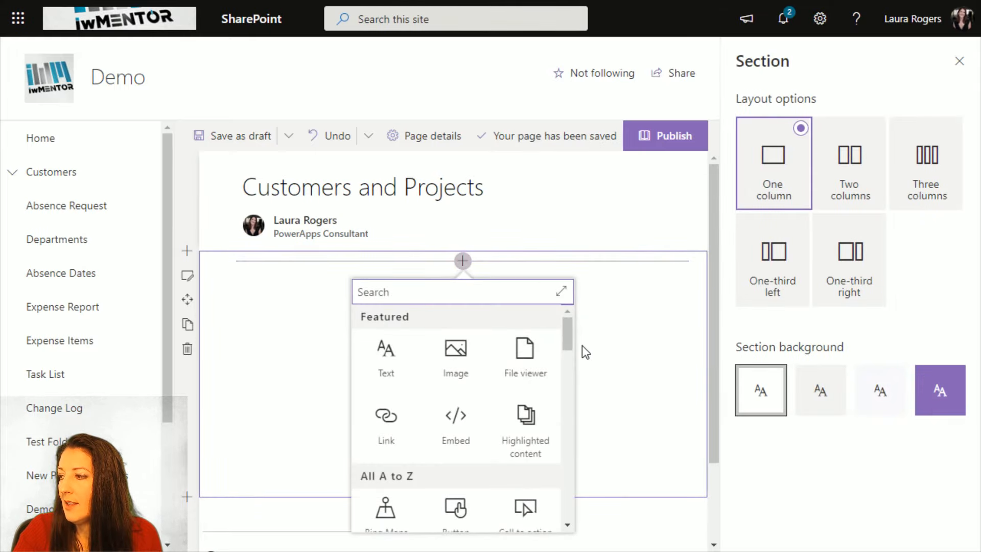
pyautogui.moveTo(568, 330); pyautogui.dragTo(568, 391)
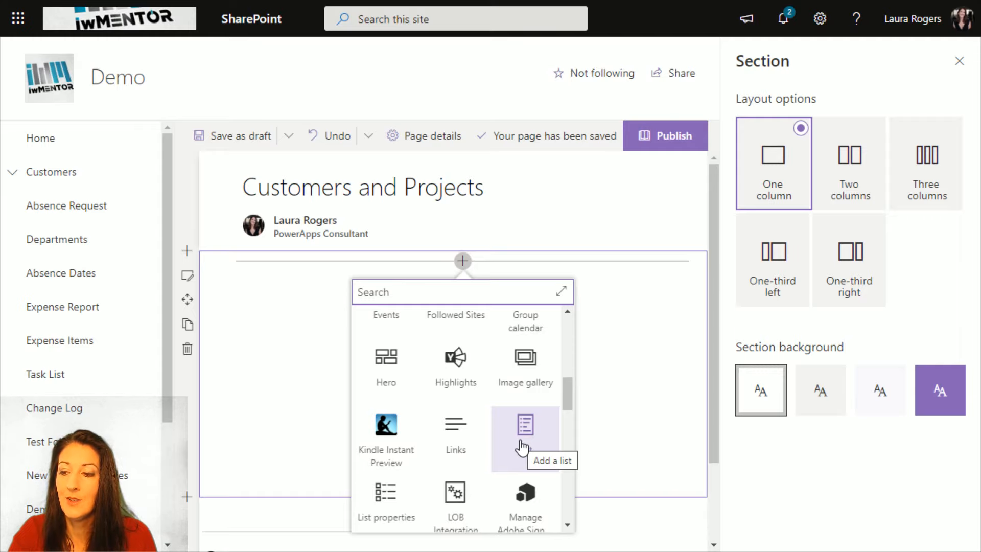
pyautogui.click(522, 448)
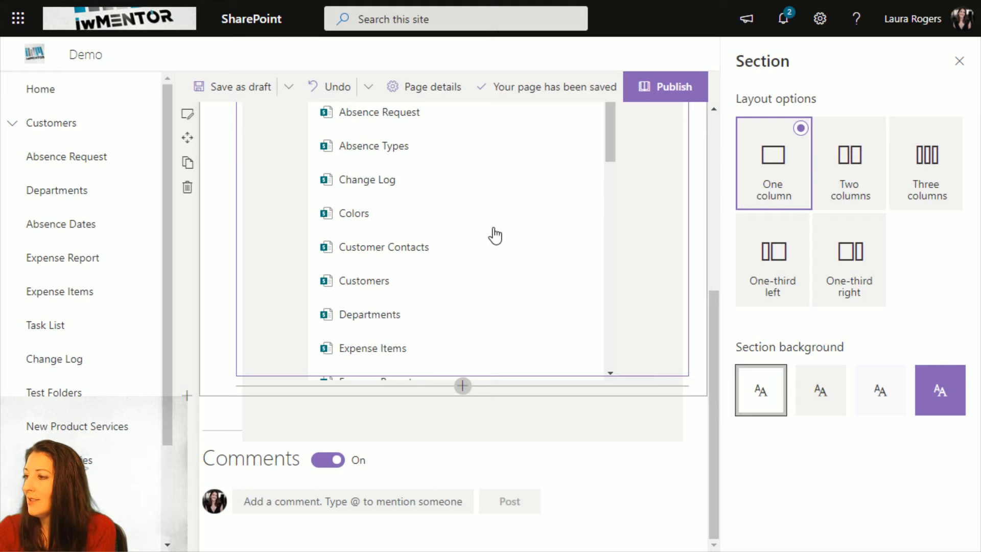
pyautogui.click(359, 293)
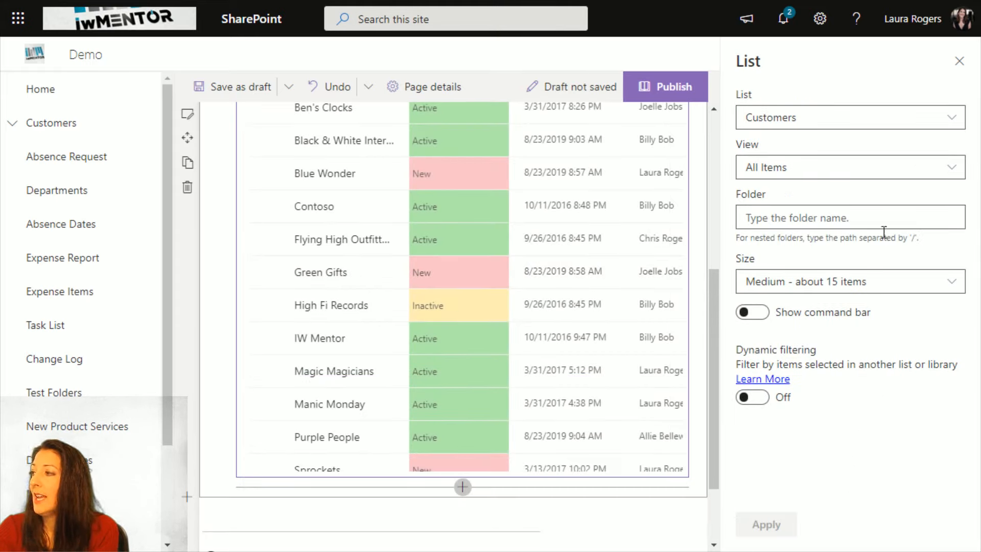
# - Apply the Active view to the Customers web part and close its settings
pyautogui.click(836, 174)
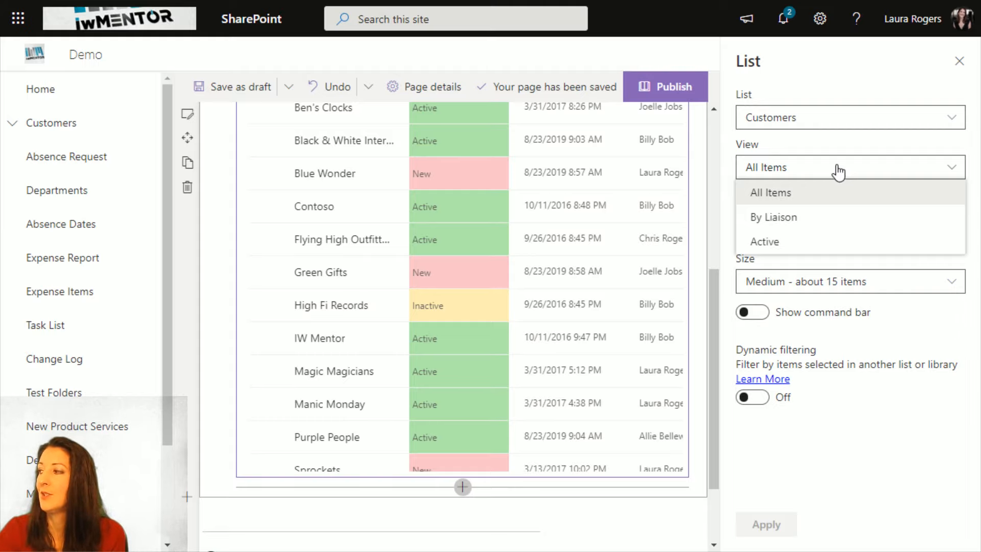
pyautogui.click(810, 242)
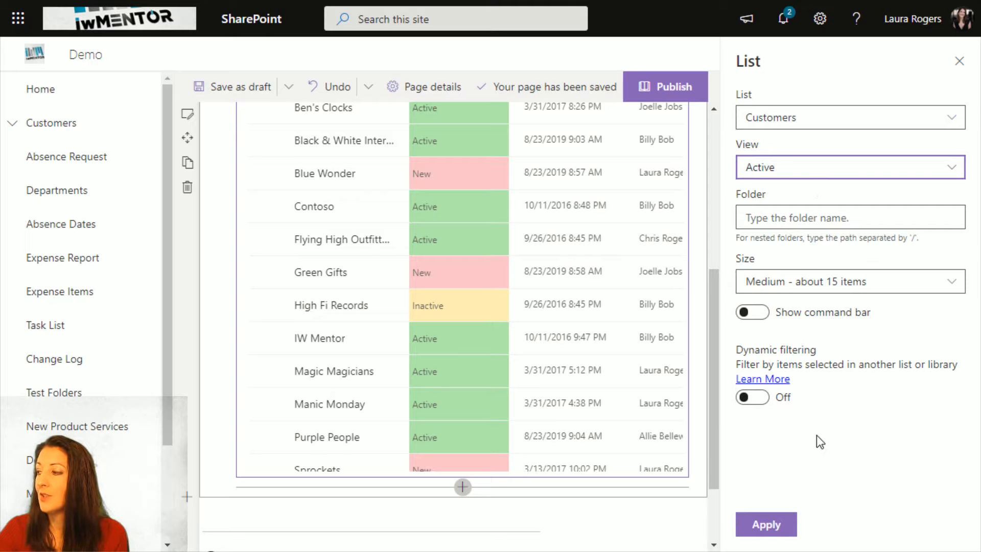
pyautogui.click(774, 530)
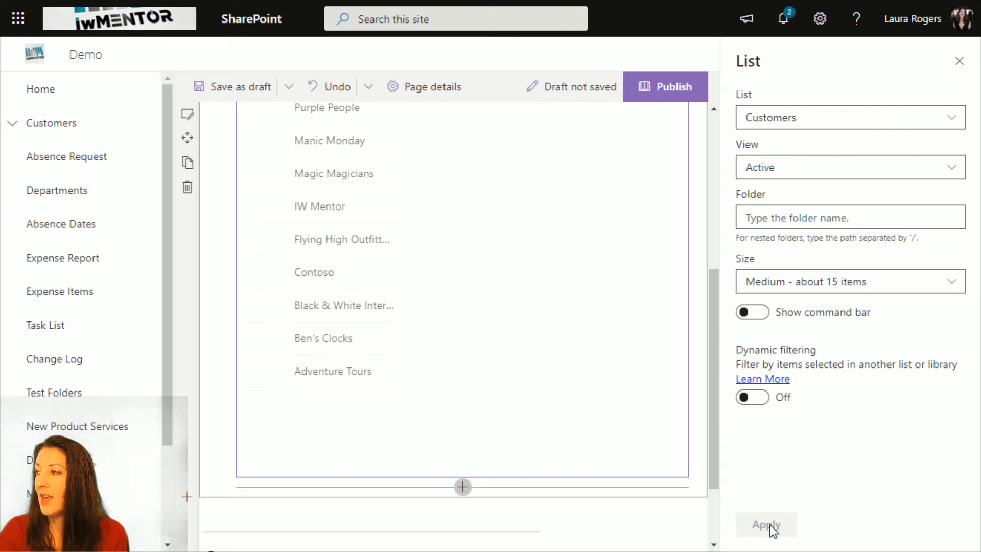
pyautogui.moveTo(713, 321); pyautogui.dragTo(706, 224)
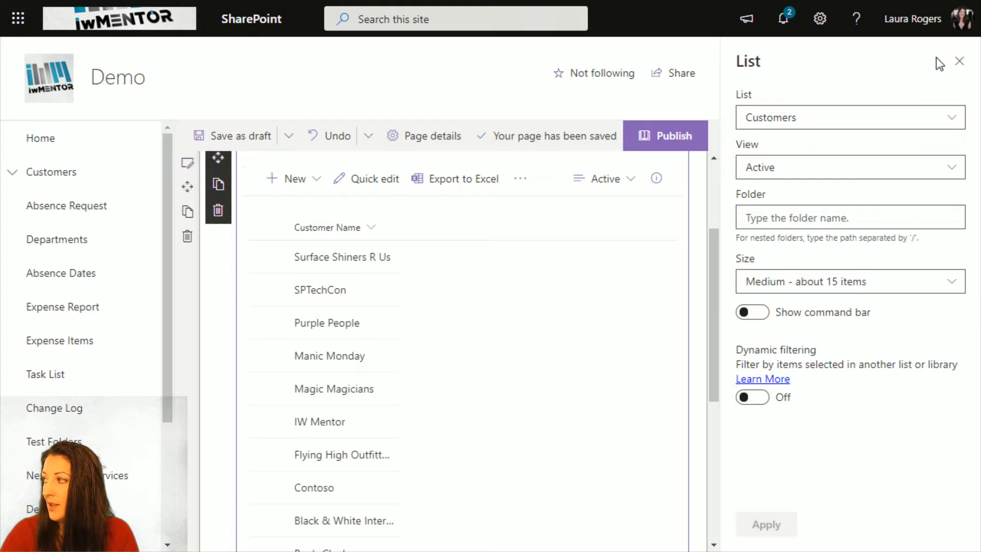
pyautogui.click(959, 62)
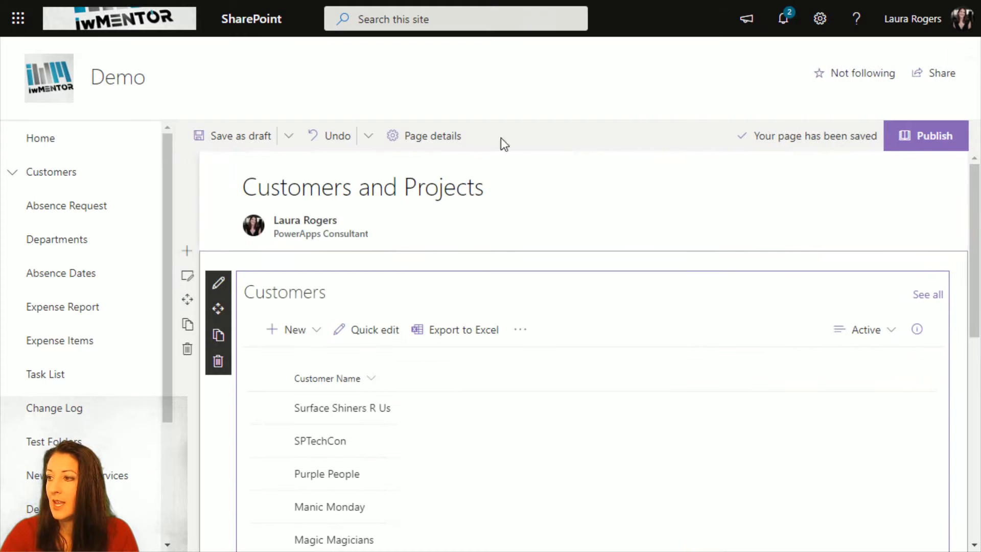
# - Give the section the One-third left layout and the Strong background, and close the section settings
pyautogui.click(187, 278)
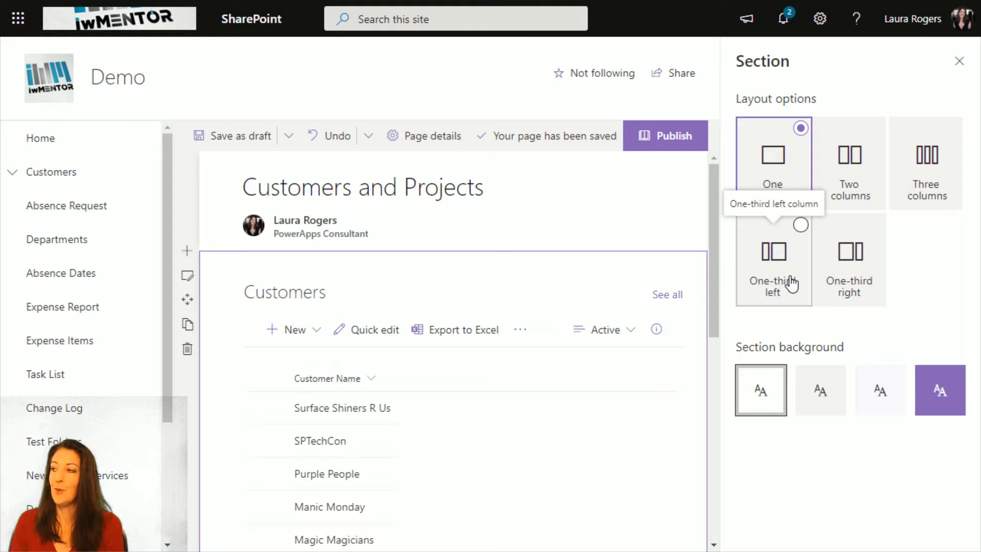
pyautogui.click(786, 258)
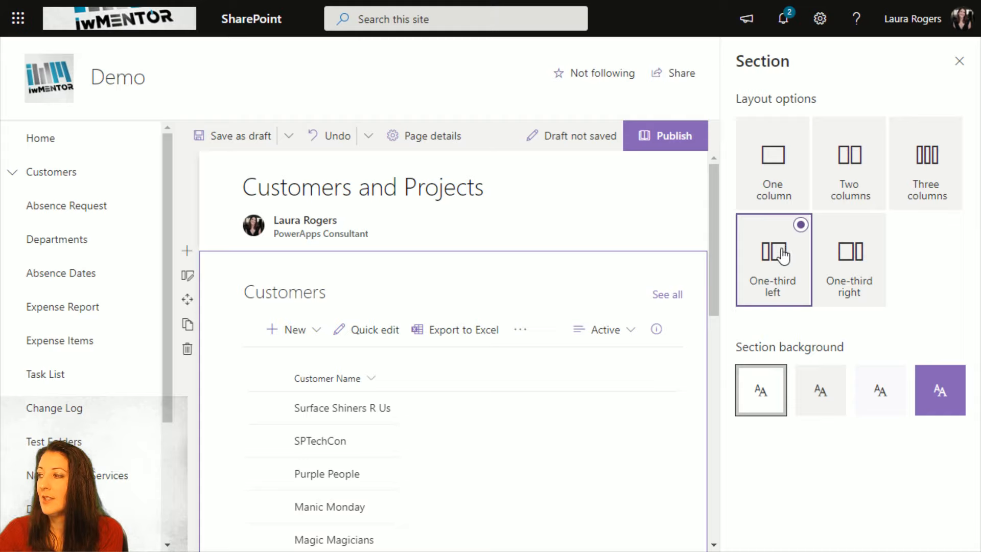
pyautogui.click(863, 396)
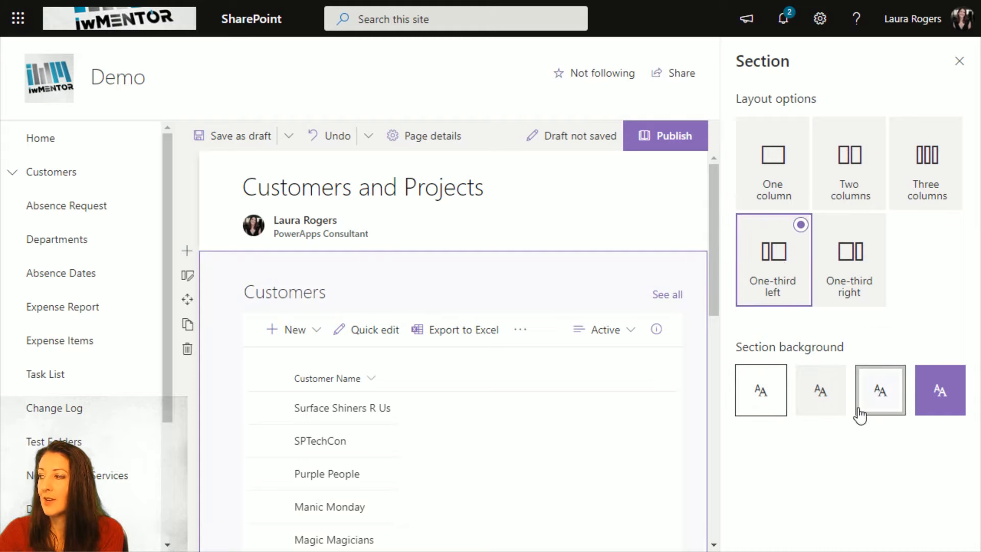
pyautogui.click(951, 406)
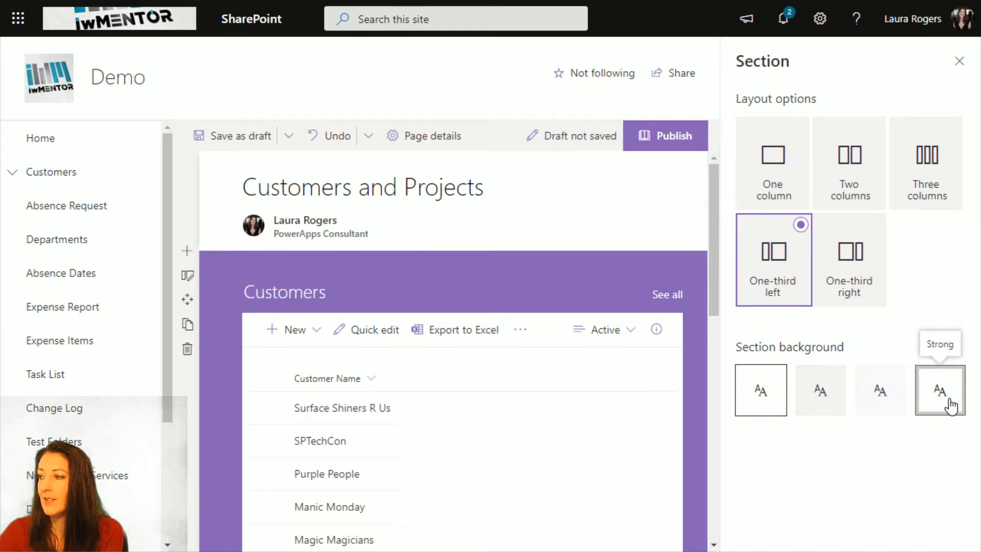
pyautogui.click(876, 390)
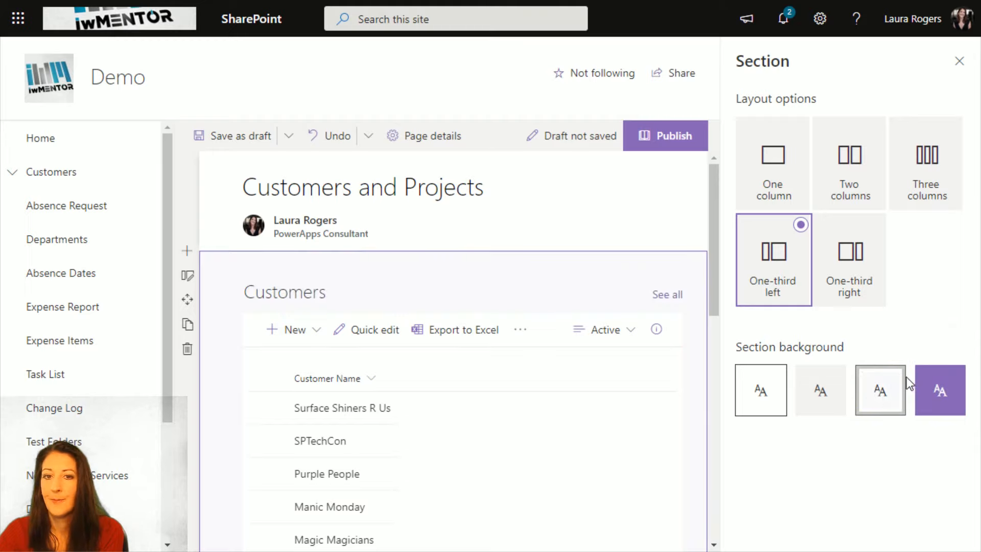
pyautogui.click(937, 394)
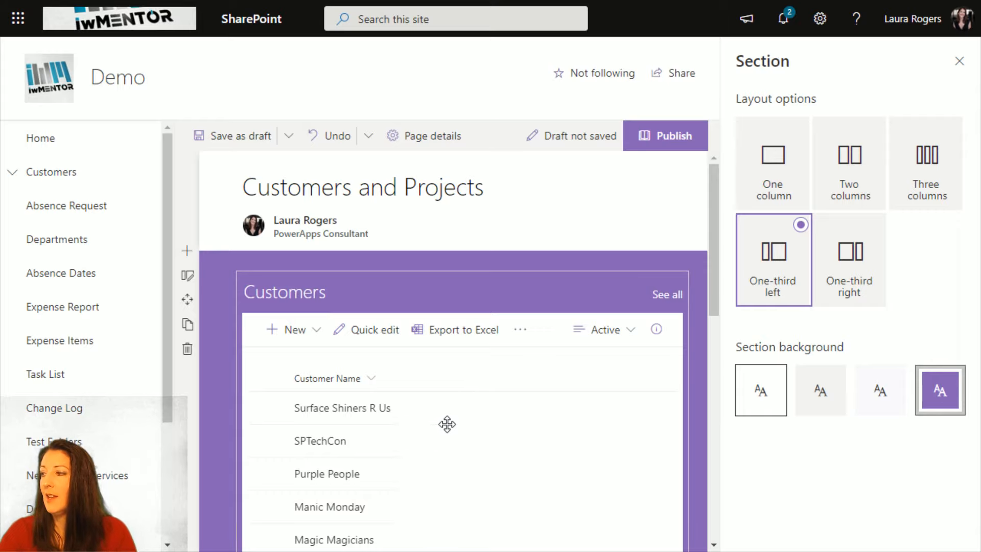
pyautogui.click(958, 63)
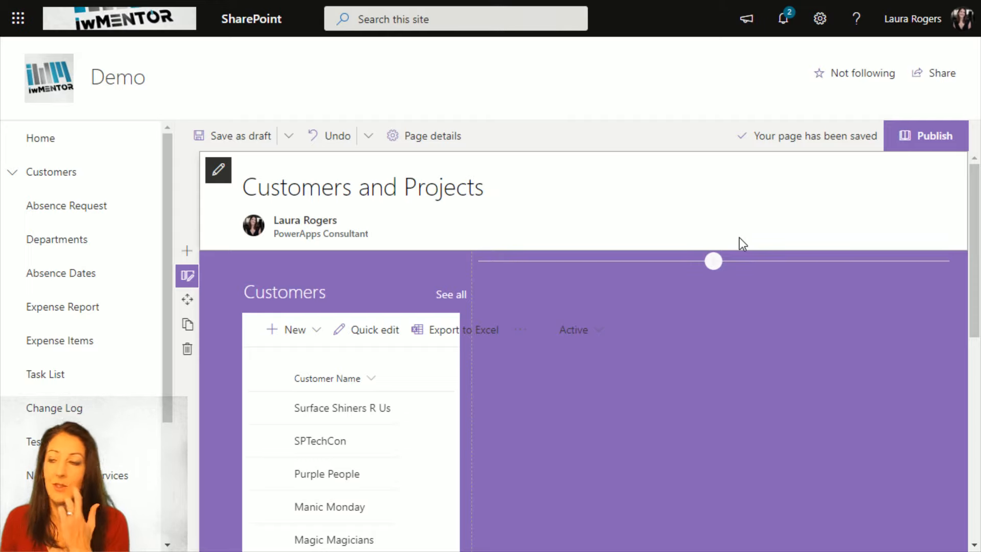
# - Add a List web part to the section's empty wide column and have it show the Projects list
pyautogui.click(713, 261)
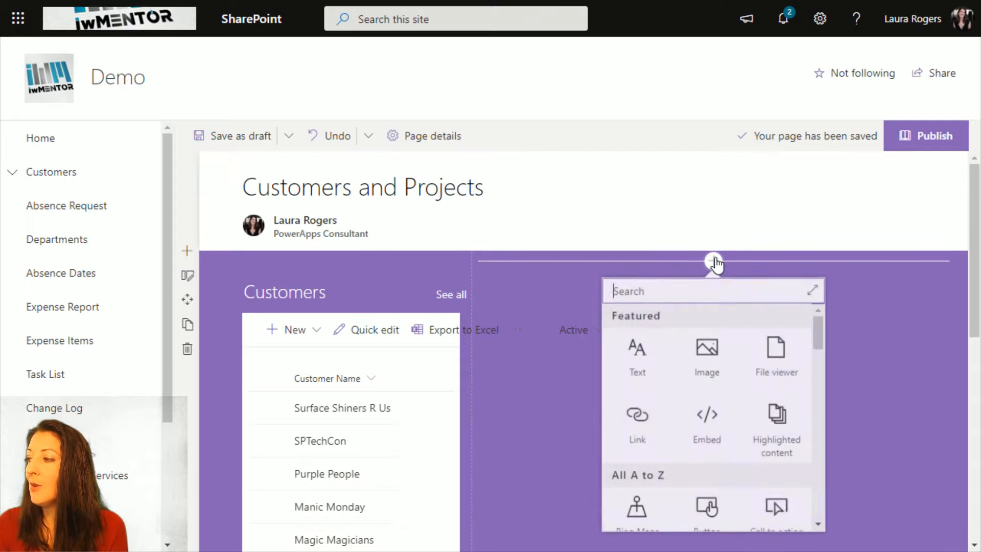
pyautogui.moveTo(823, 333); pyautogui.dragTo(814, 400)
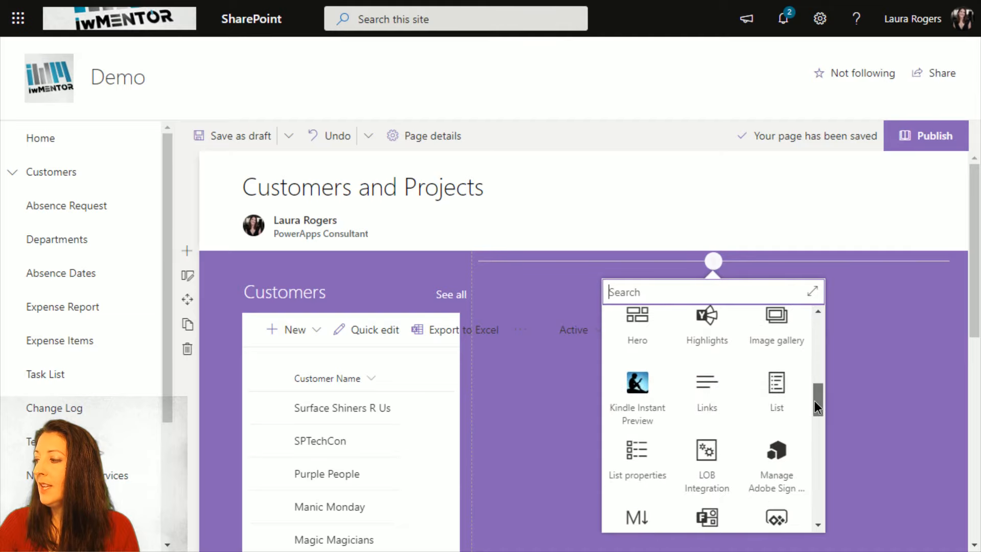
pyautogui.click(776, 393)
pyautogui.scroll(-5, 783, 398)
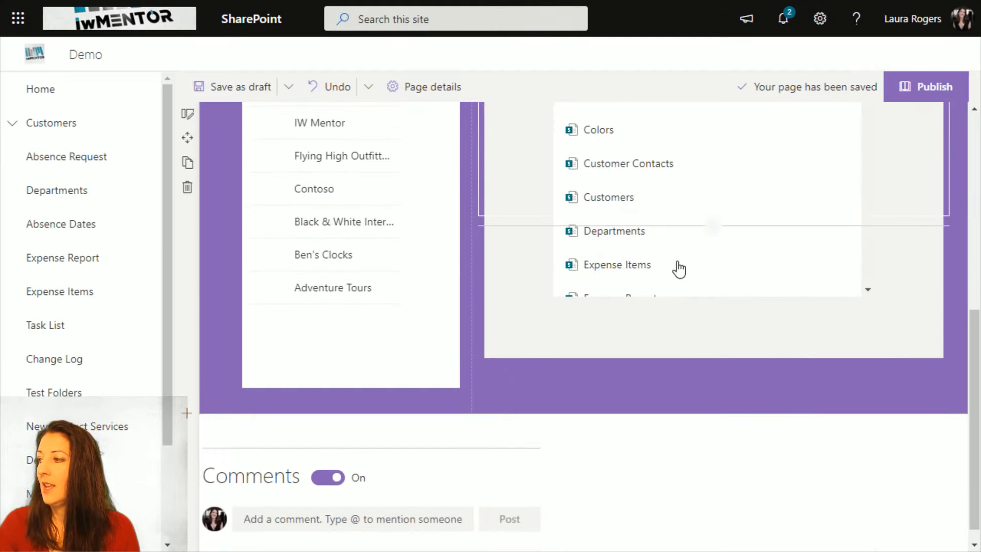
pyautogui.scroll(-8, 678, 269)
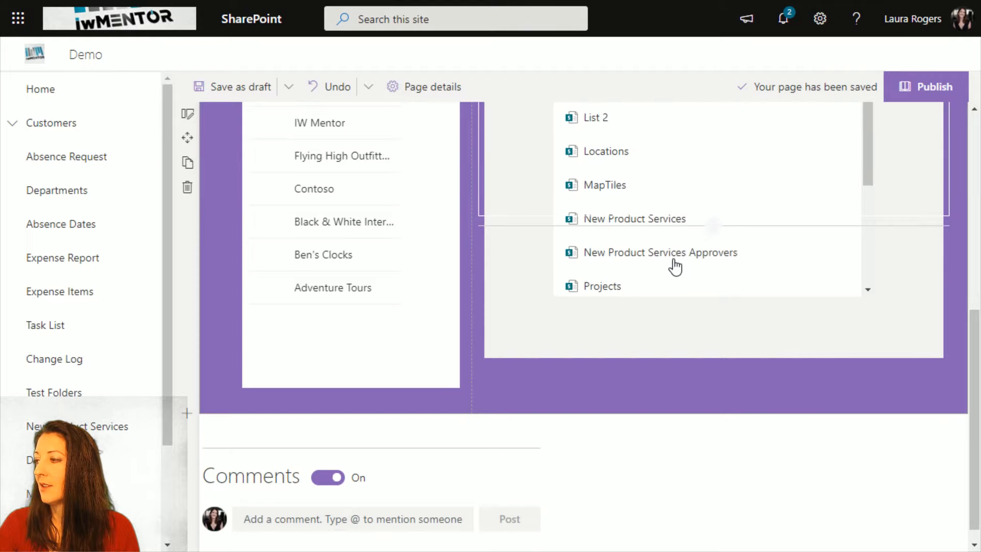
pyautogui.click(600, 293)
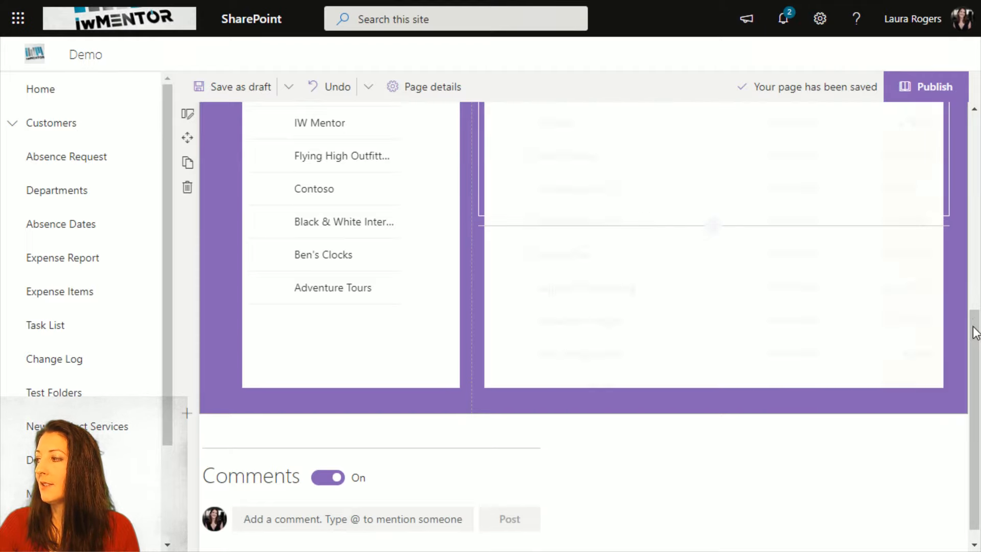
# - Turn on dynamic filtering in the Projects web part's settings, choosing the Customer Lookup column and Customers as the list containing the filter value
pyautogui.moveTo(975, 332); pyautogui.dragTo(968, 159)
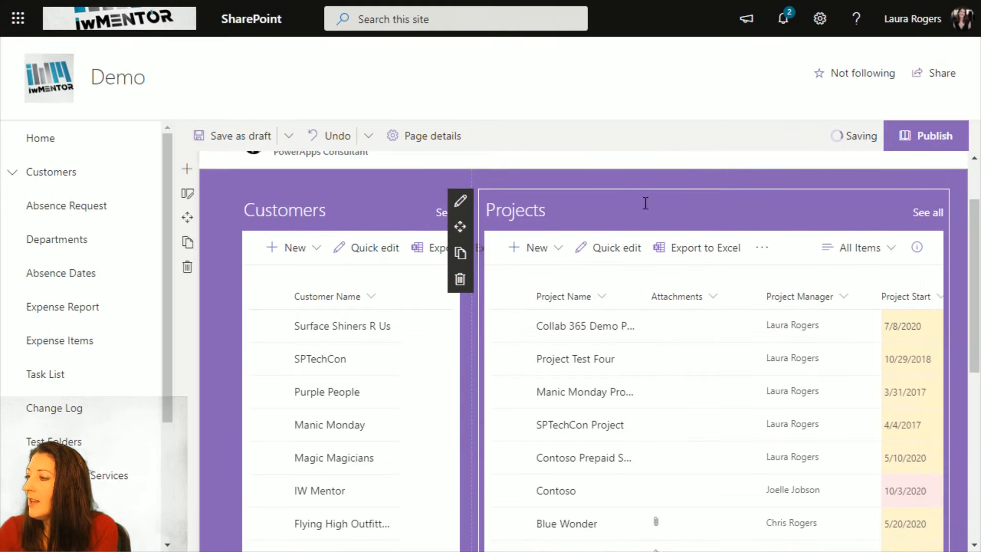
pyautogui.click(460, 200)
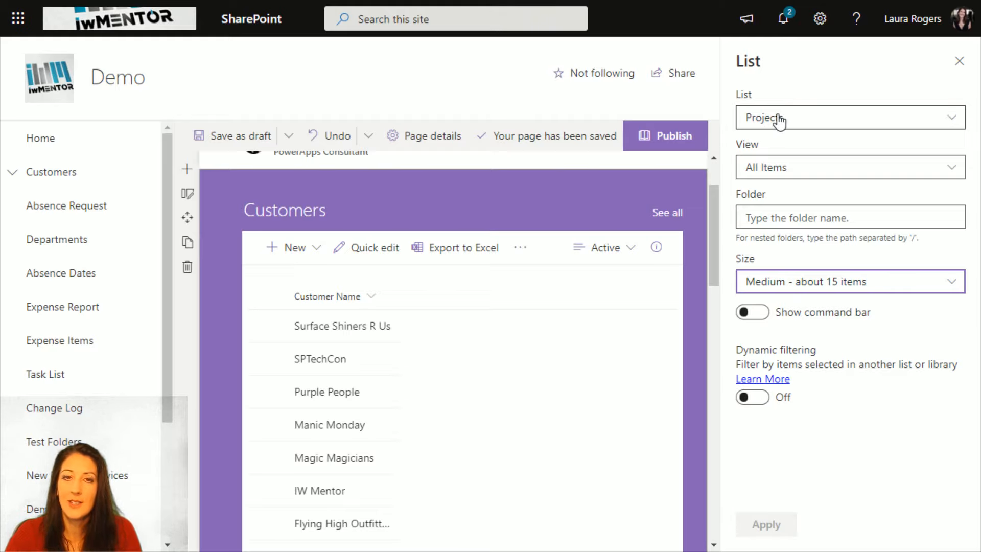
pyautogui.click(752, 397)
pyautogui.scroll(-1, 859, 336)
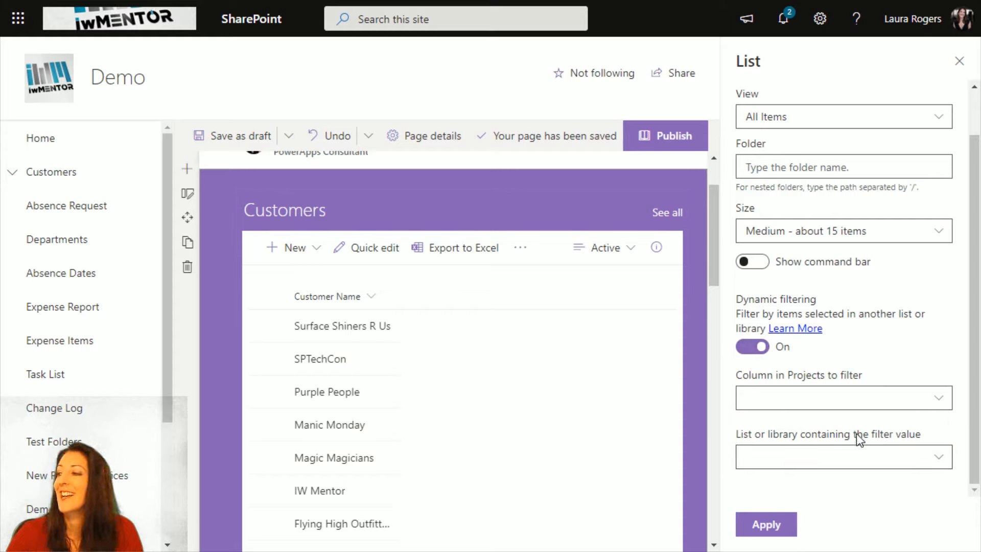
pyautogui.click(810, 404)
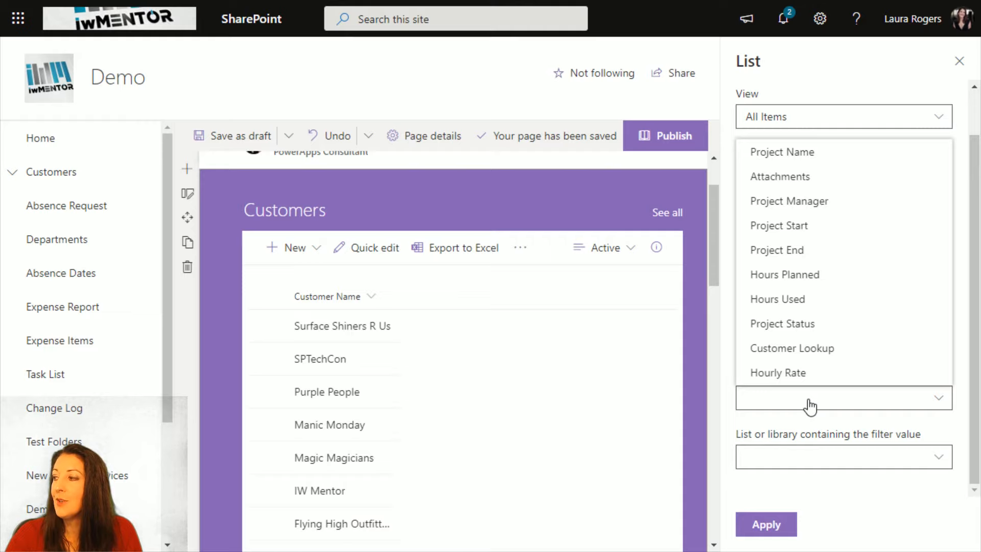
pyautogui.click(841, 348)
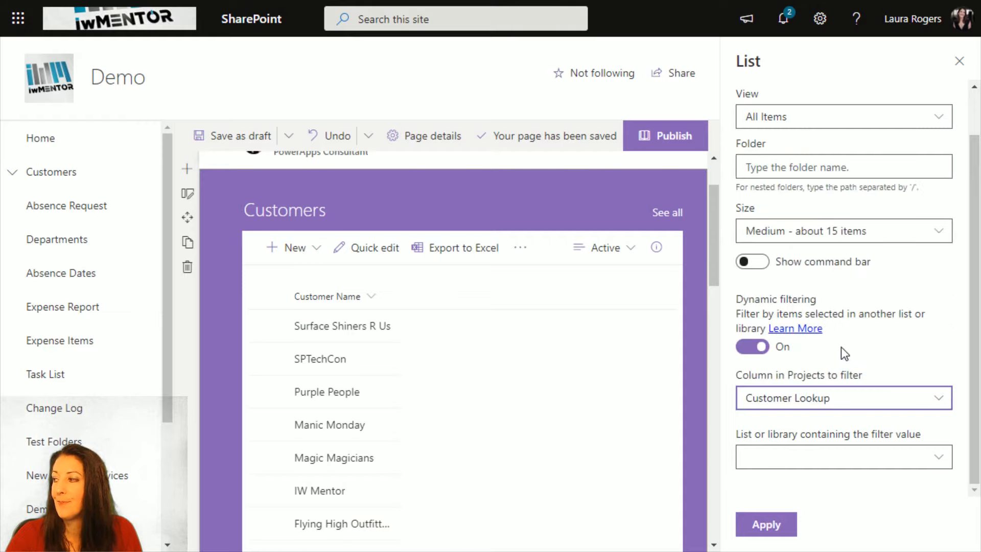
pyautogui.click(838, 461)
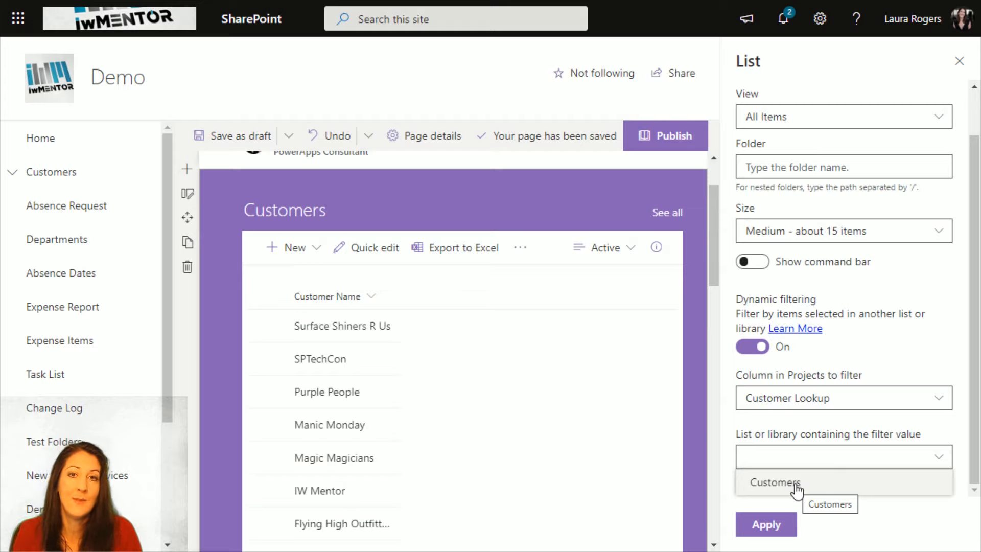
pyautogui.click(795, 485)
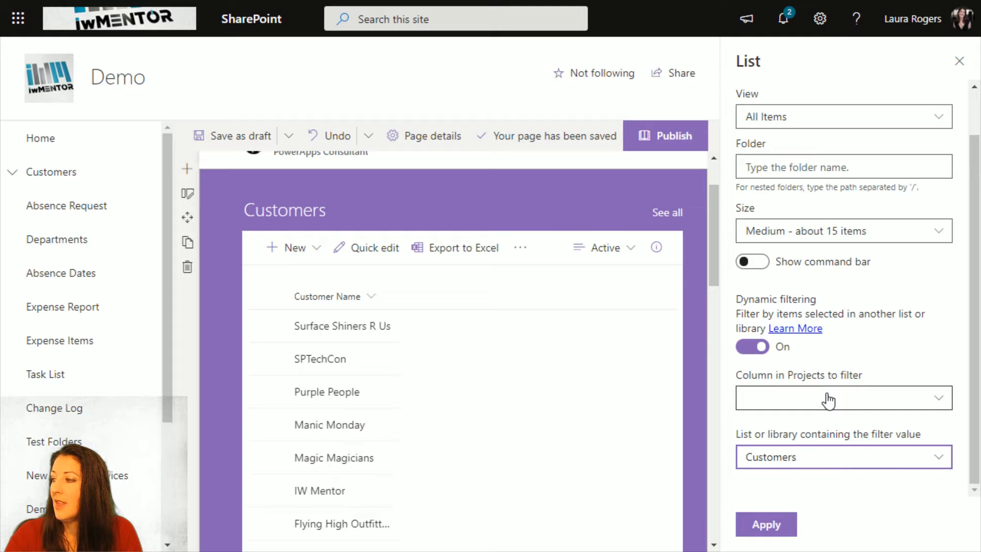
# - Try to reselect the Projects filter column with Customers as the source list, apply the settings, and turn dynamic filtering off
pyautogui.moveTo(974, 417); pyautogui.dragTo(974, 488)
pyautogui.click(889, 407)
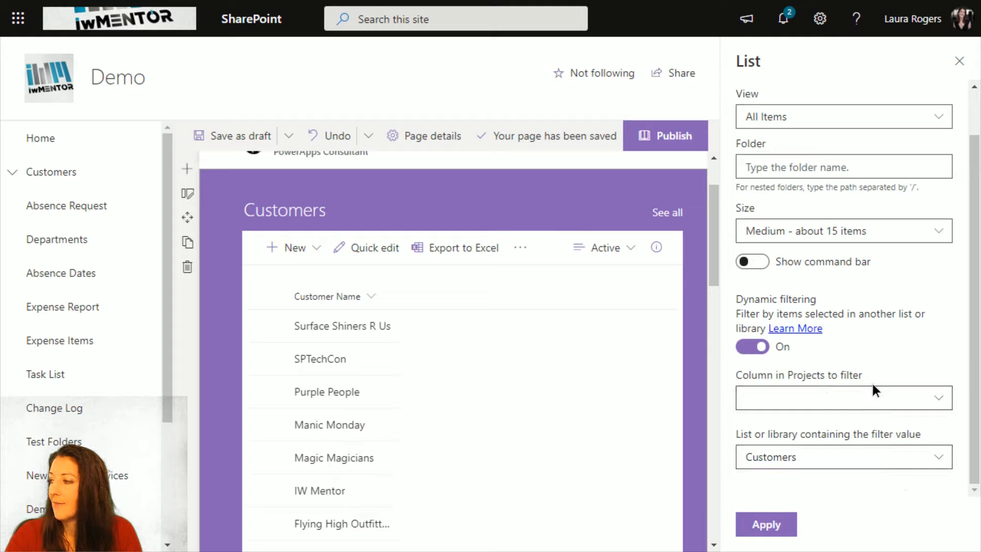
pyautogui.click(863, 399)
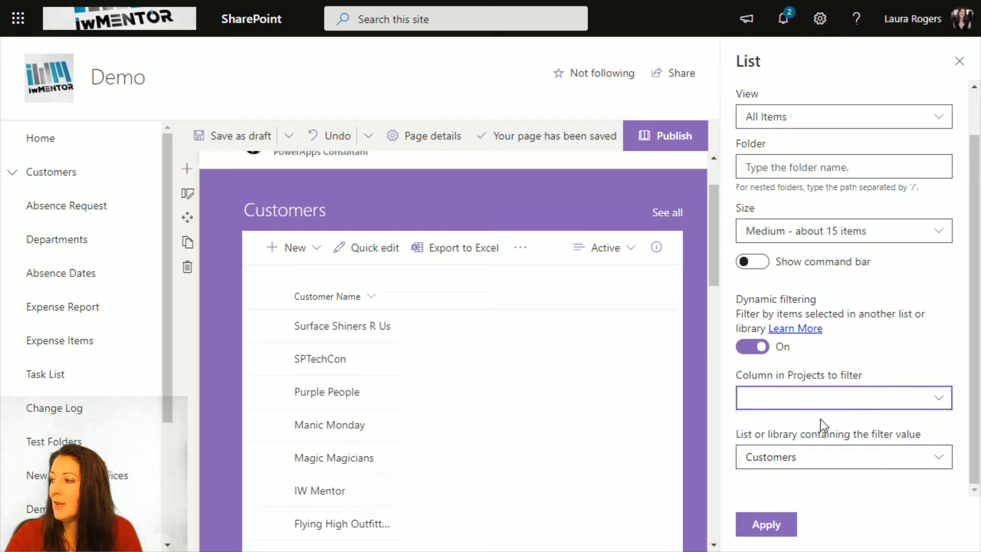
pyautogui.click(809, 457)
pyautogui.click(825, 488)
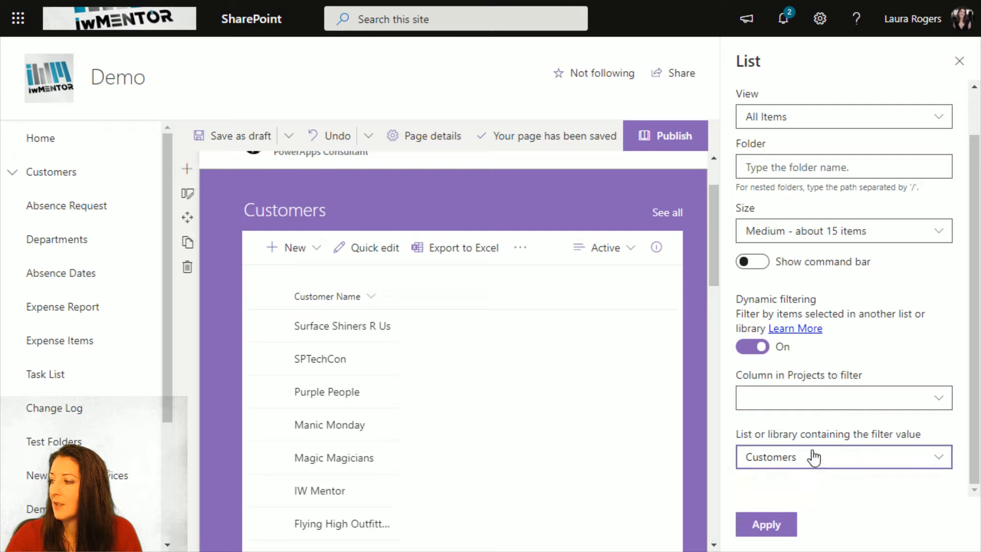
pyautogui.click(774, 528)
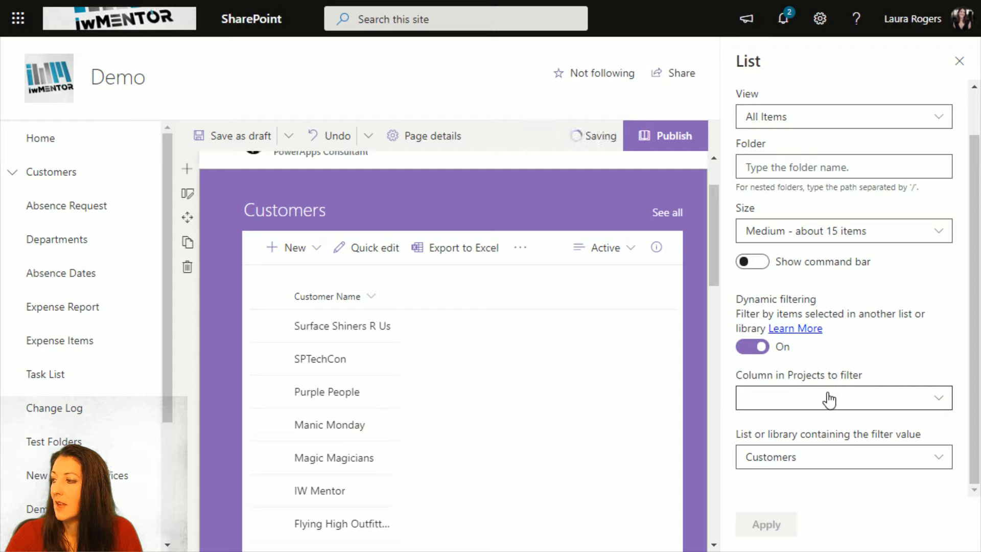
pyautogui.click(805, 461)
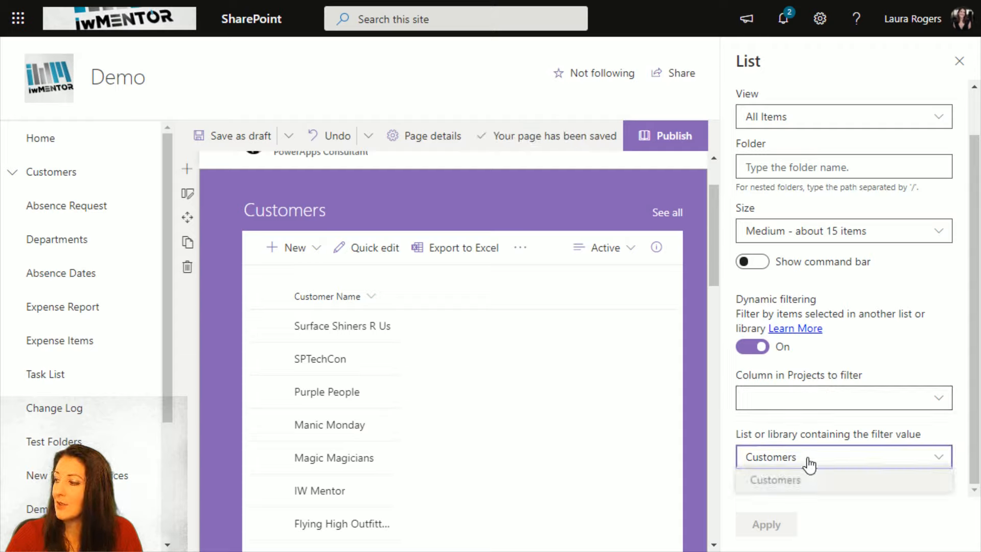
pyautogui.click(752, 346)
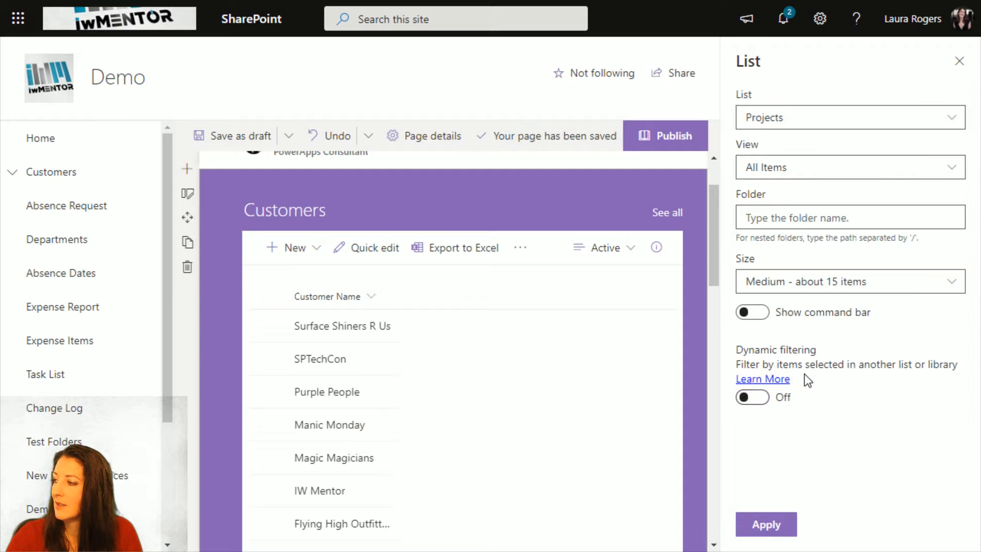
# - Turn dynamic filtering back on with Customer Lookup filtered by the Customers list, apply it, and close the Projects web part's settings
pyautogui.click(760, 404)
pyautogui.click(845, 401)
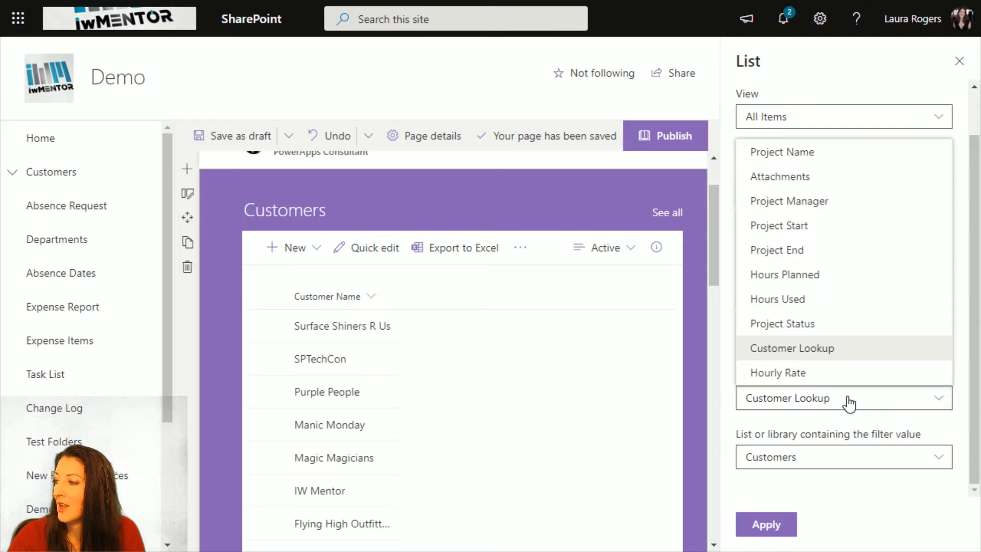
pyautogui.click(820, 346)
pyautogui.click(818, 456)
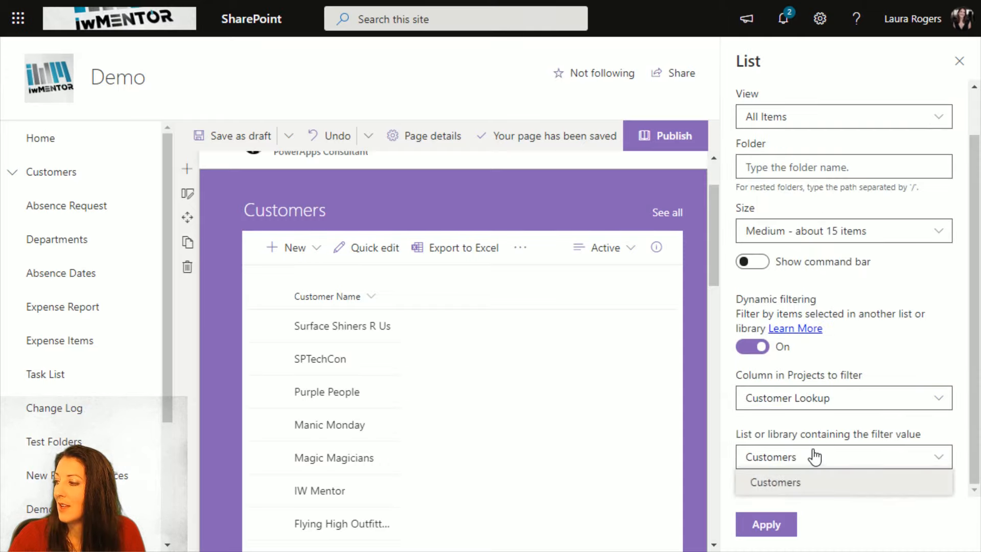
pyautogui.click(803, 492)
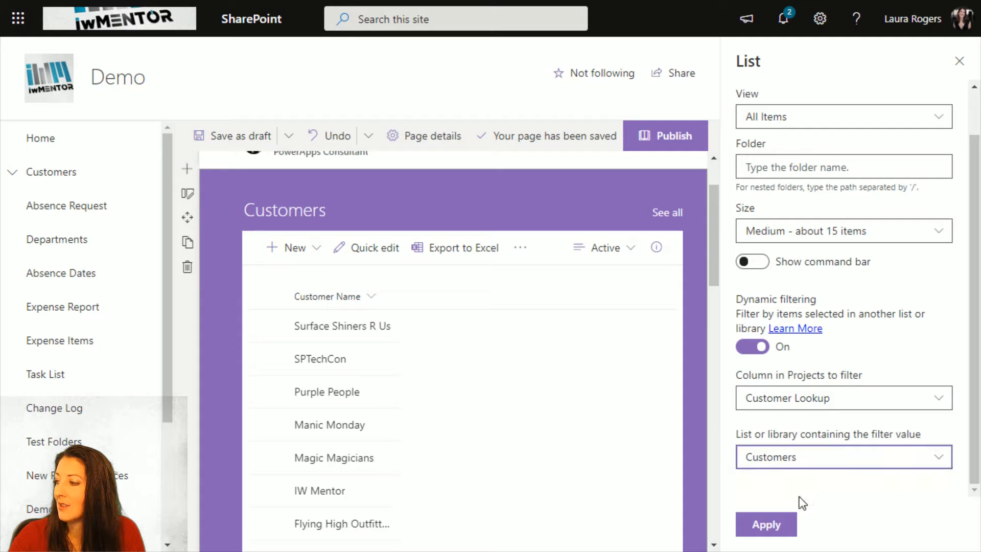
pyautogui.click(778, 523)
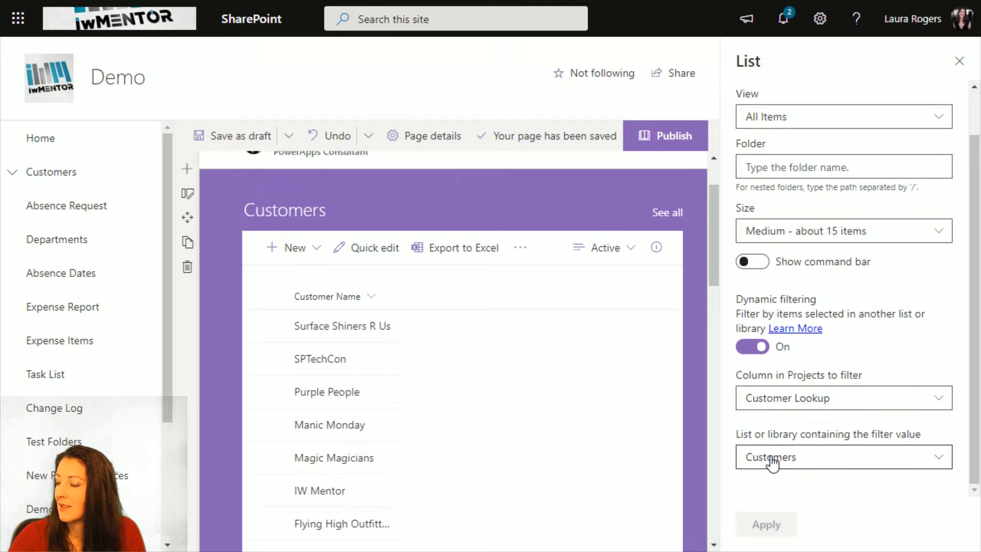
pyautogui.click(959, 67)
# - Save the Customers and Projects page as a draft
pyautogui.scroll(-5, 516, 343)
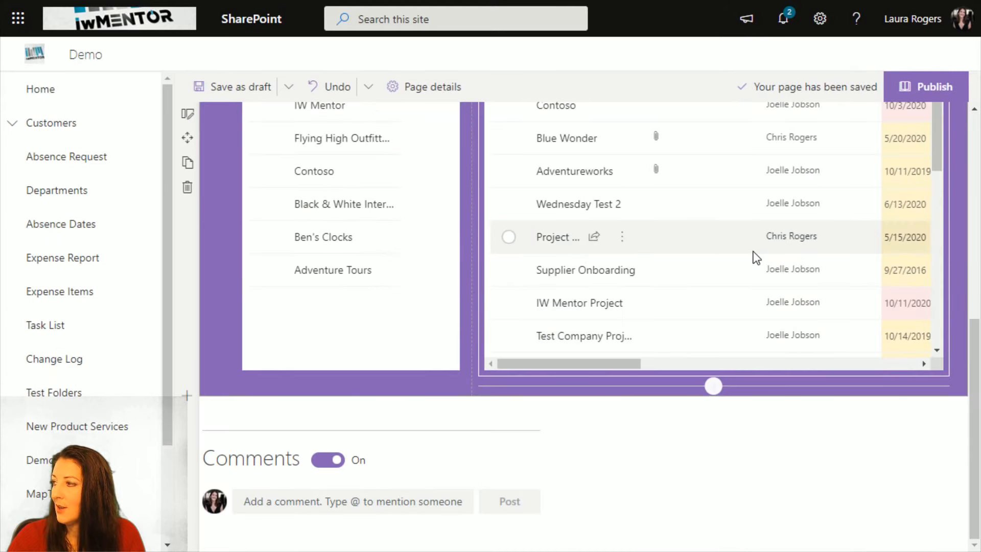
pyautogui.scroll(10, 758, 256)
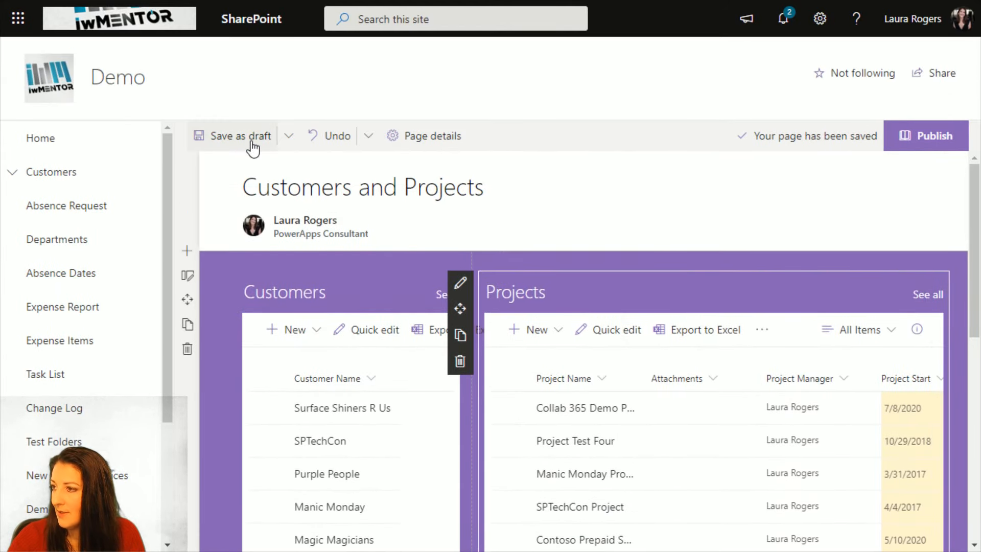
pyautogui.click(241, 137)
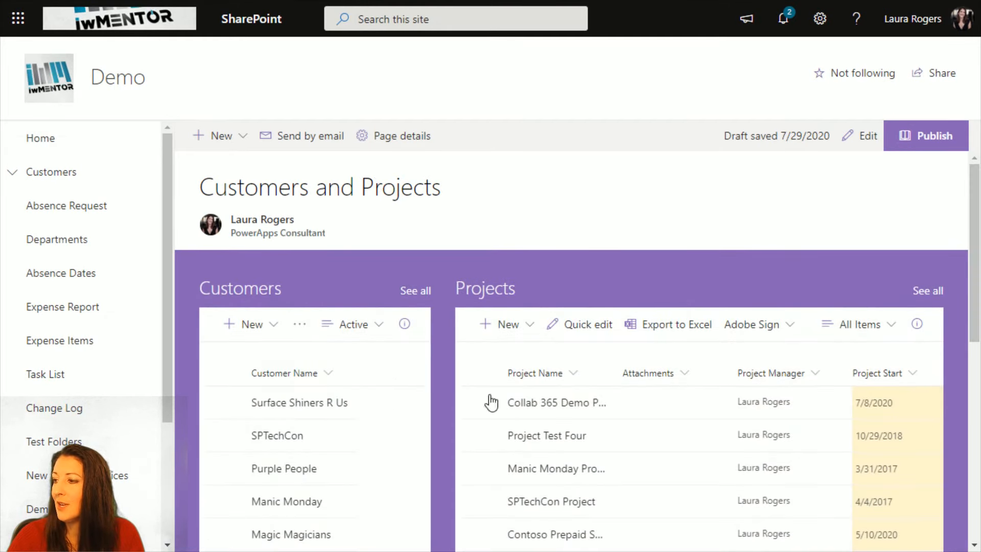
# - Open the Surface Shiners R Us item from the Customers list, and close it to return to the full-screen page
pyautogui.click(282, 403)
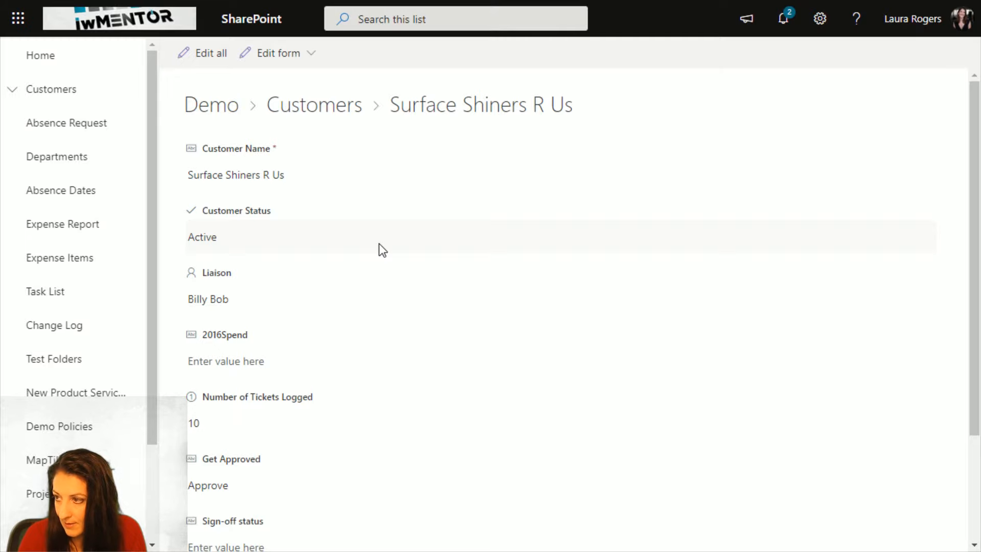
pyautogui.press('F11')
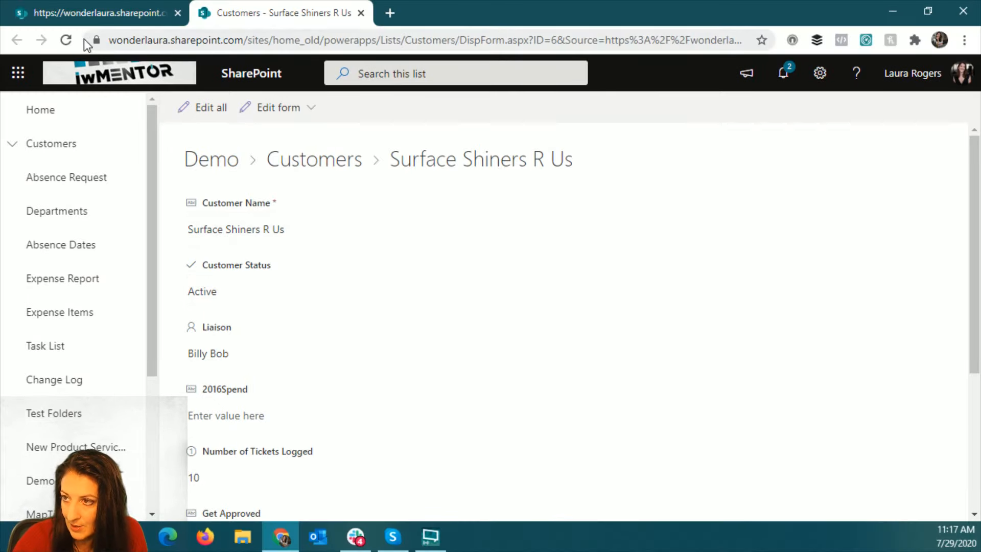
pyautogui.click(361, 13)
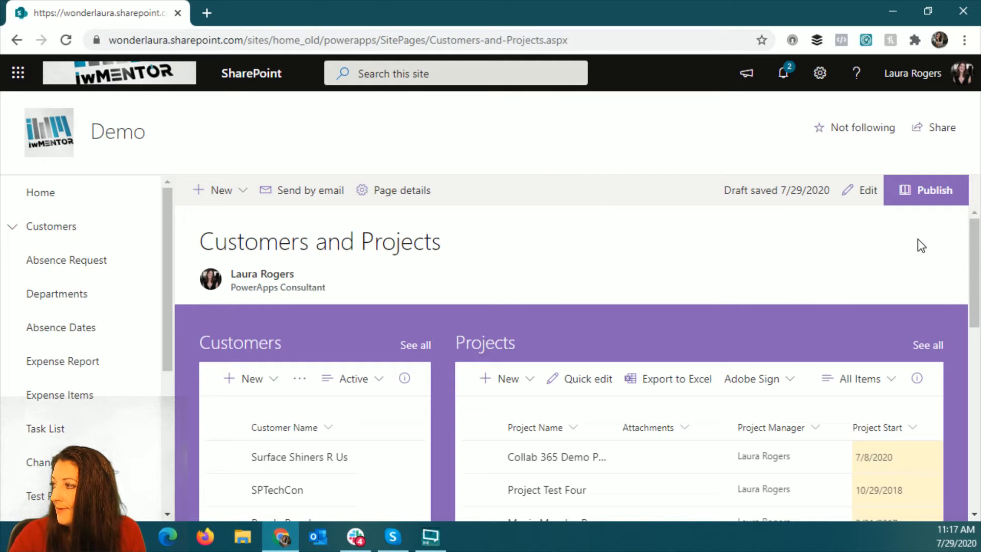
pyautogui.scroll(-6, 859, 256)
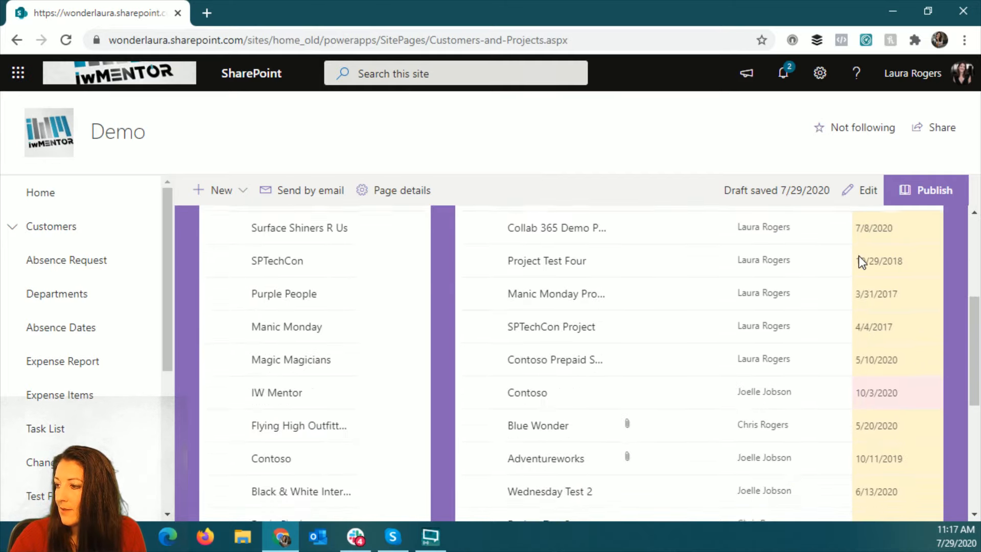
pyautogui.scroll(6, 859, 258)
pyautogui.press('F11')
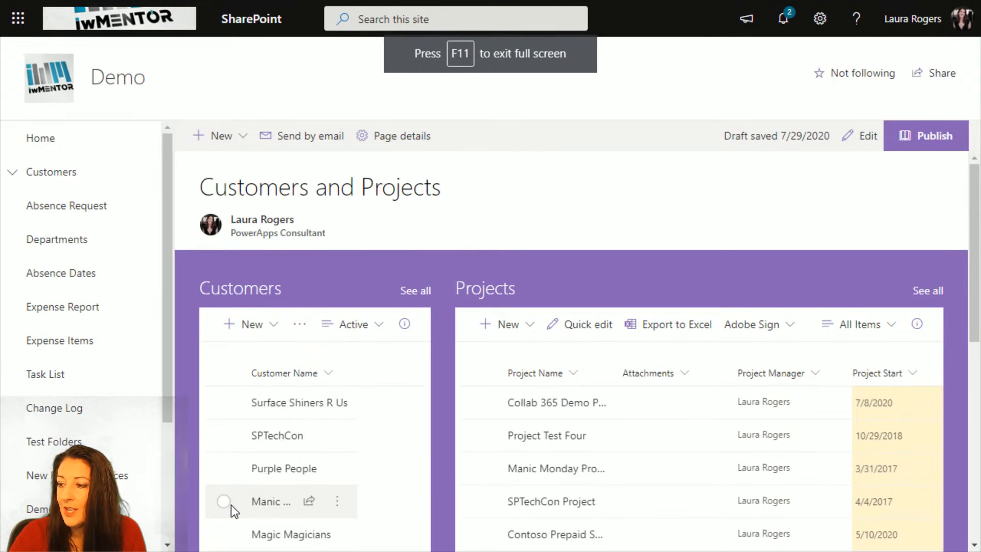
# - Test the Projects filter by selecting Manic Monday in the Customers list, and change the selection to only IW Mentor
pyautogui.scroll(-2, 231, 531)
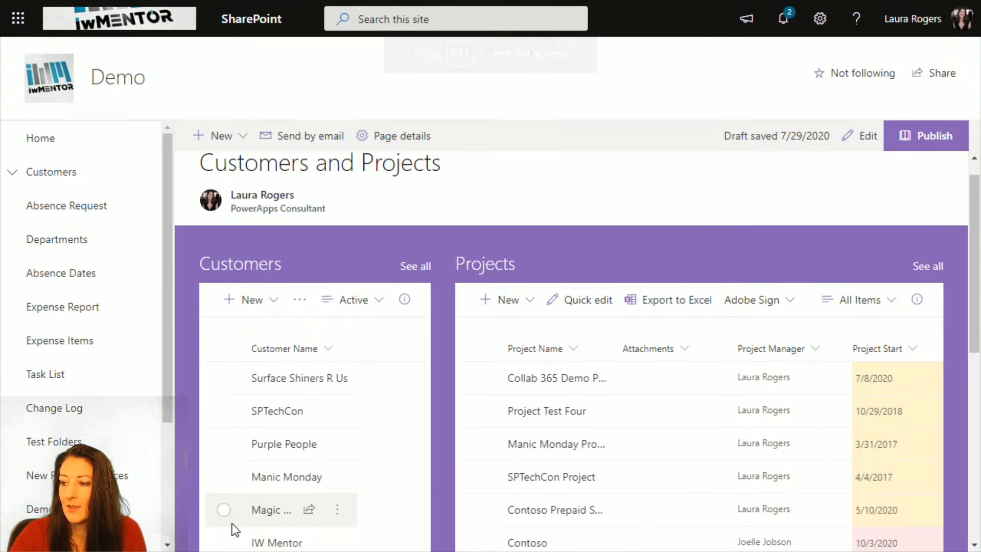
pyautogui.click(224, 424)
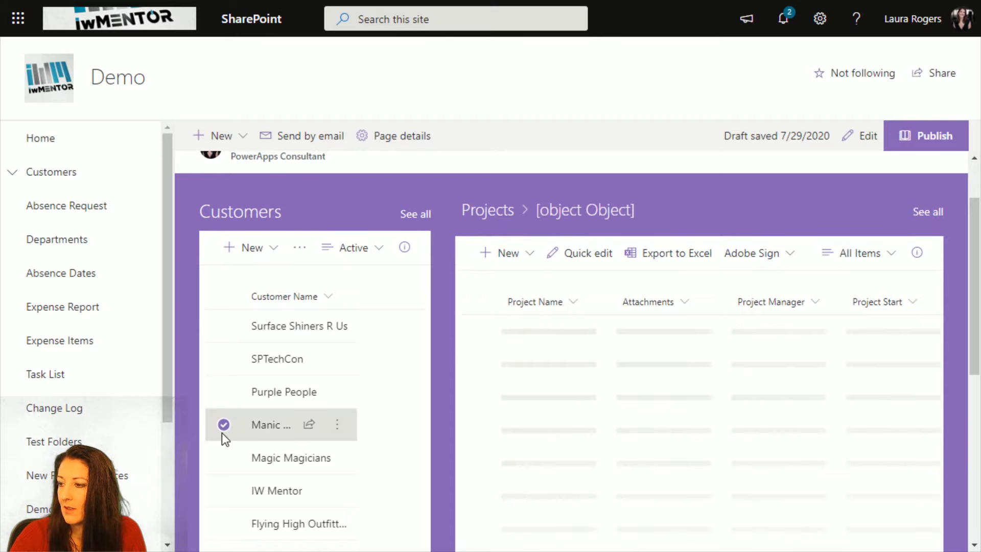
pyautogui.scroll(-2, 223, 454)
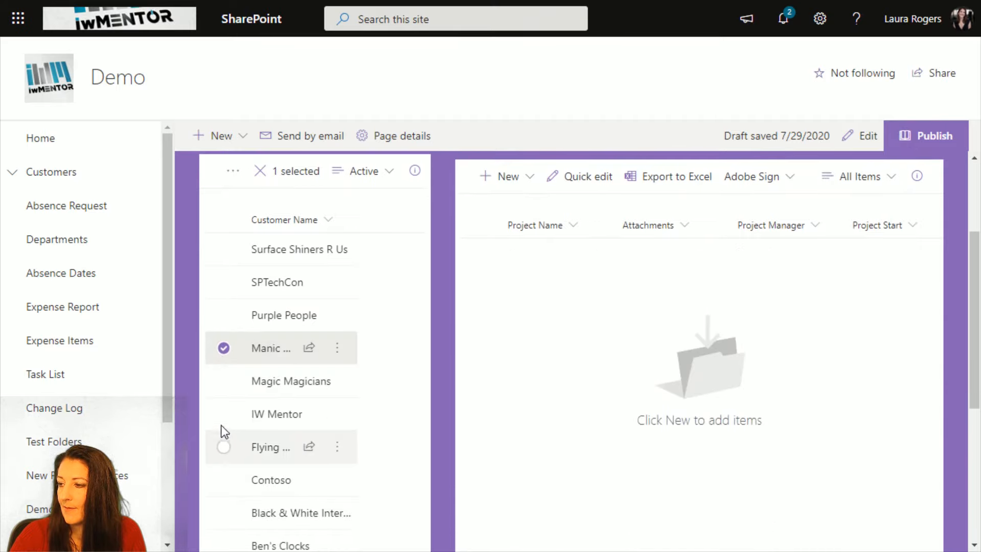
pyautogui.click(224, 417)
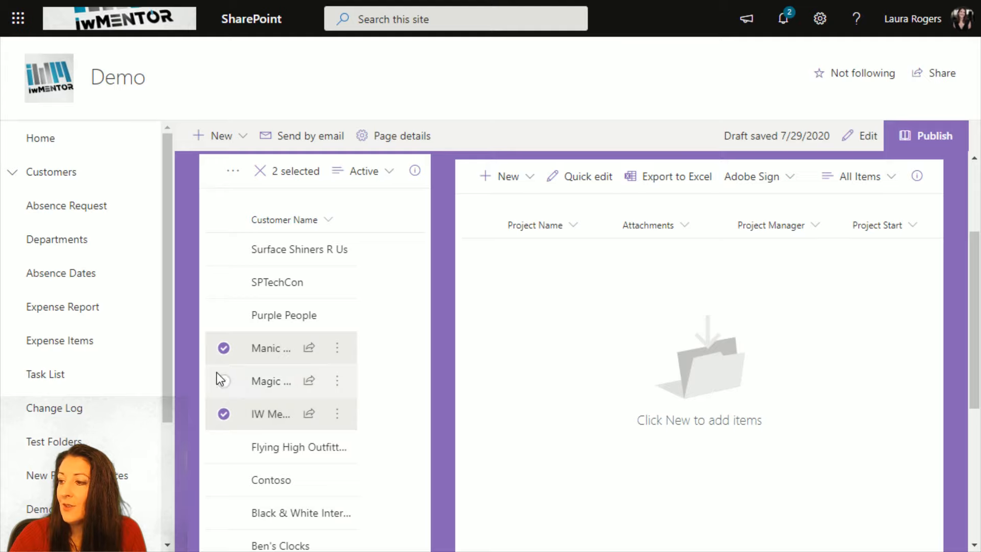
pyautogui.click(223, 348)
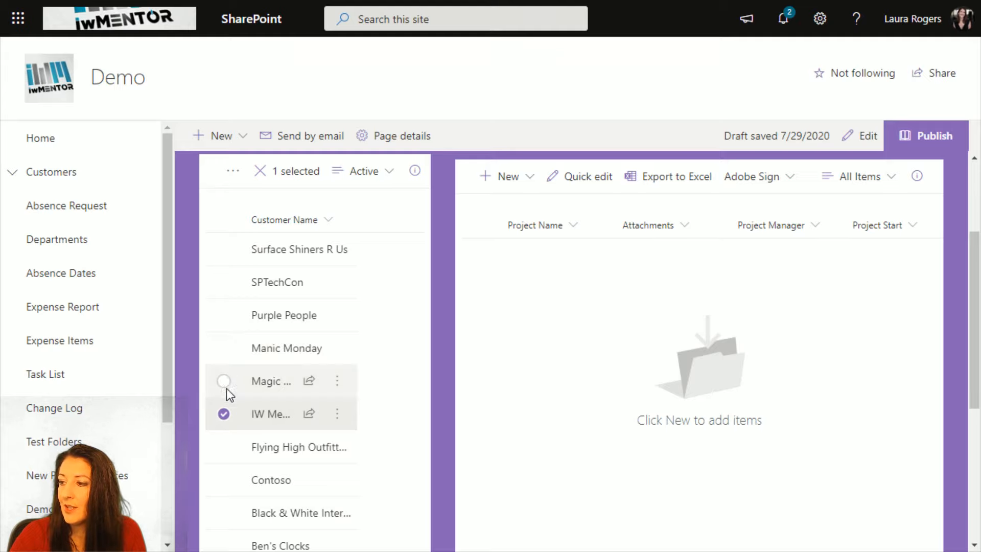
# - Change the Customers list selection to only Contoso to test the Projects filter
pyautogui.click(223, 425)
pyautogui.click(224, 479)
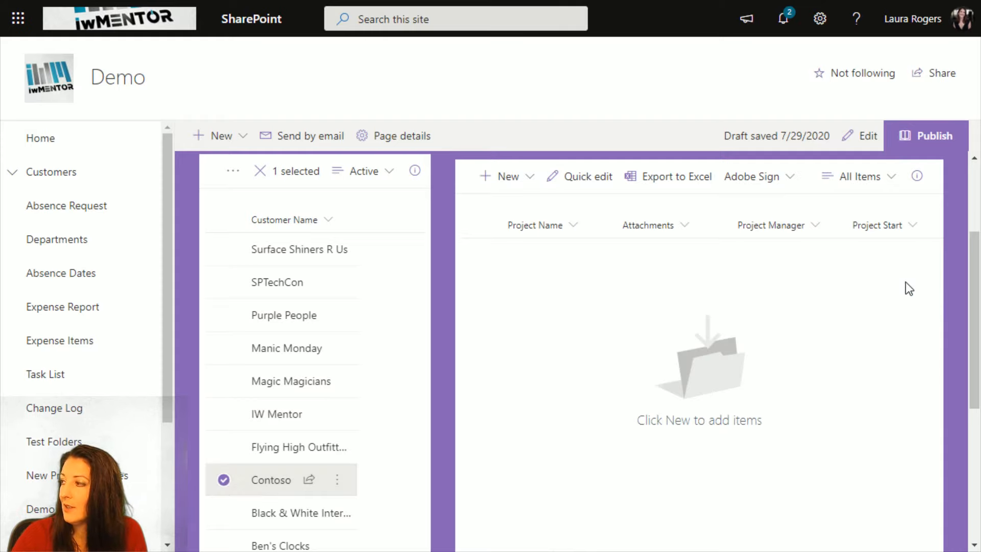
# - Edit the page and set the Projects web part's column containing the filter value to Customer Name, and apply it
pyautogui.click(851, 136)
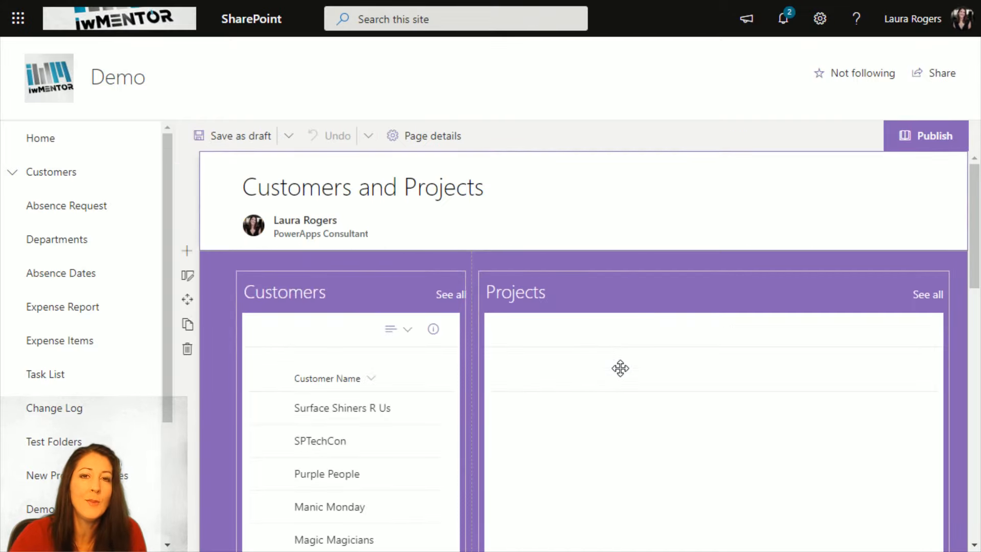
pyautogui.click(620, 369)
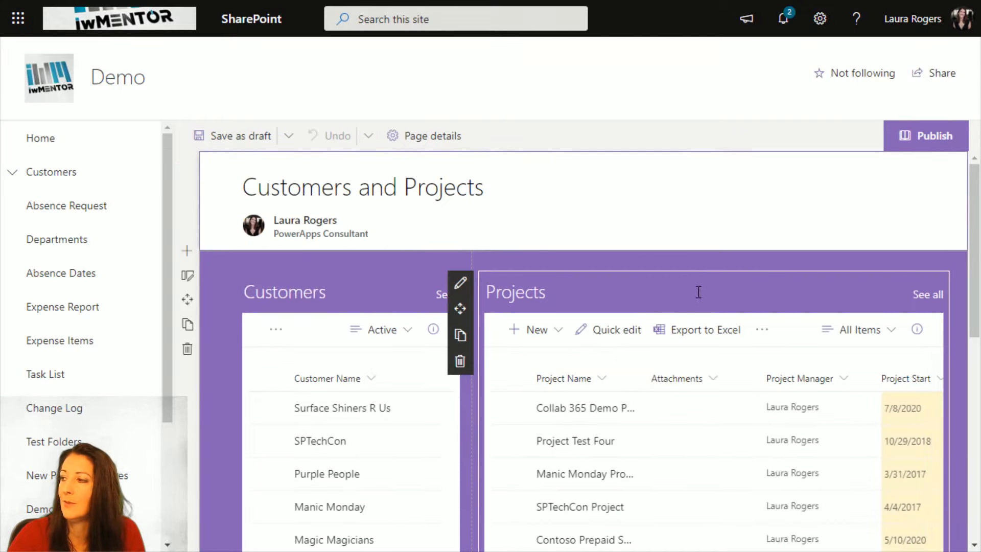
pyautogui.click(460, 283)
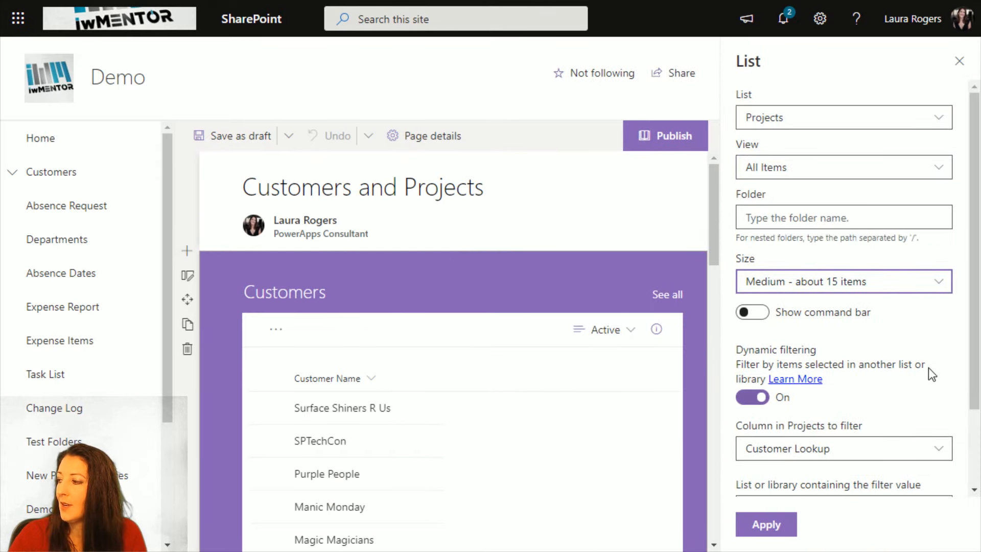
pyautogui.scroll(-2, 928, 367)
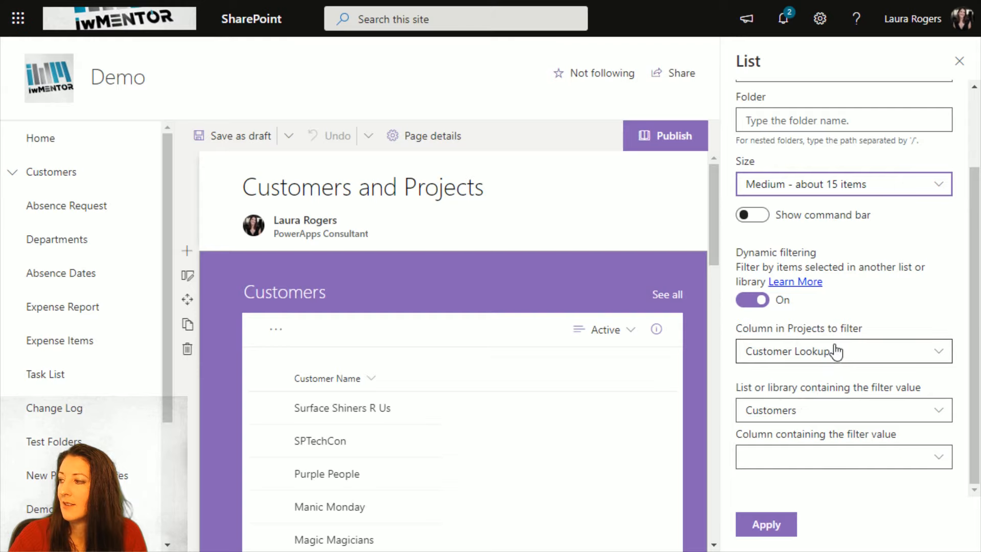
pyautogui.click(812, 461)
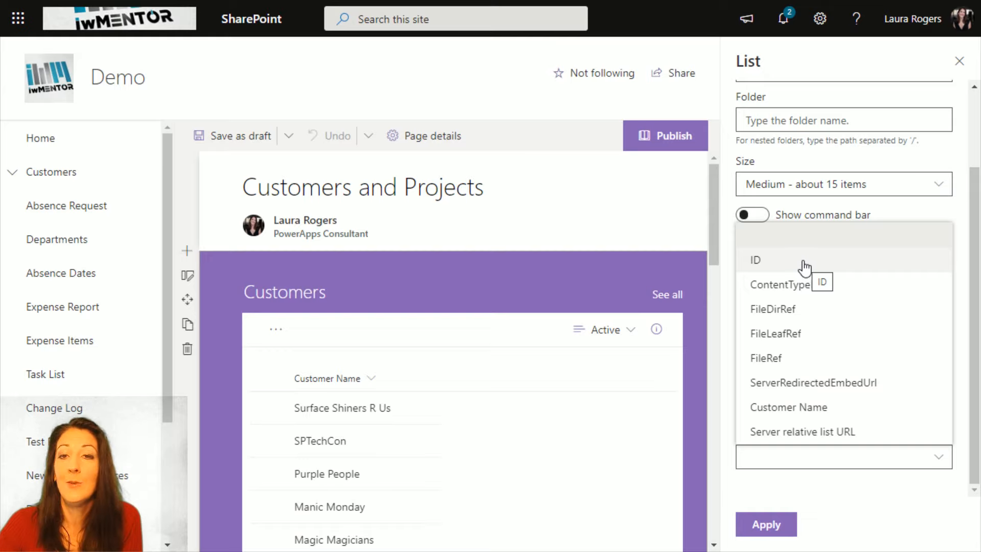
pyautogui.click(804, 408)
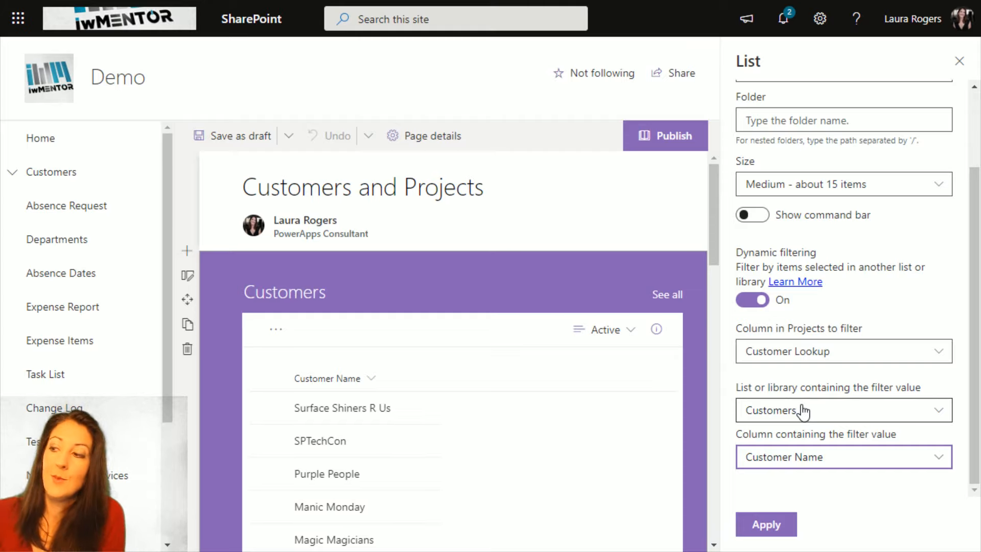
pyautogui.click(776, 526)
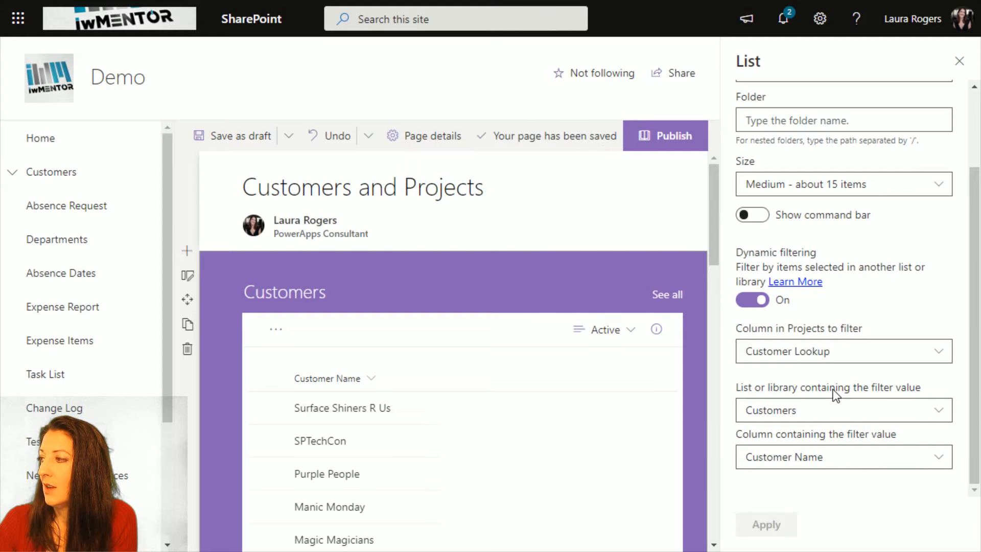
# - Close the Projects web part's settings and save the page as a draft
pyautogui.click(958, 61)
pyautogui.scroll(-5, 555, 123)
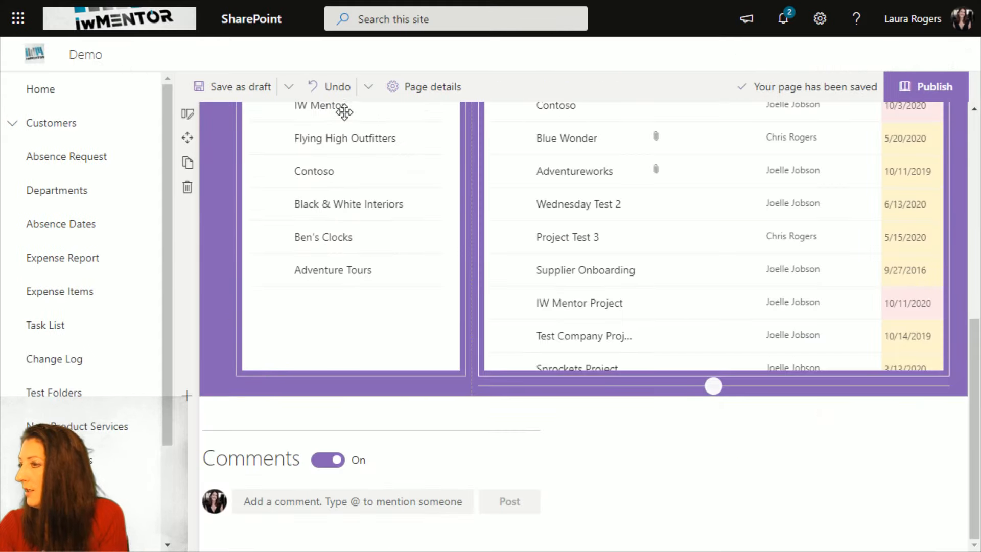
pyautogui.click(253, 91)
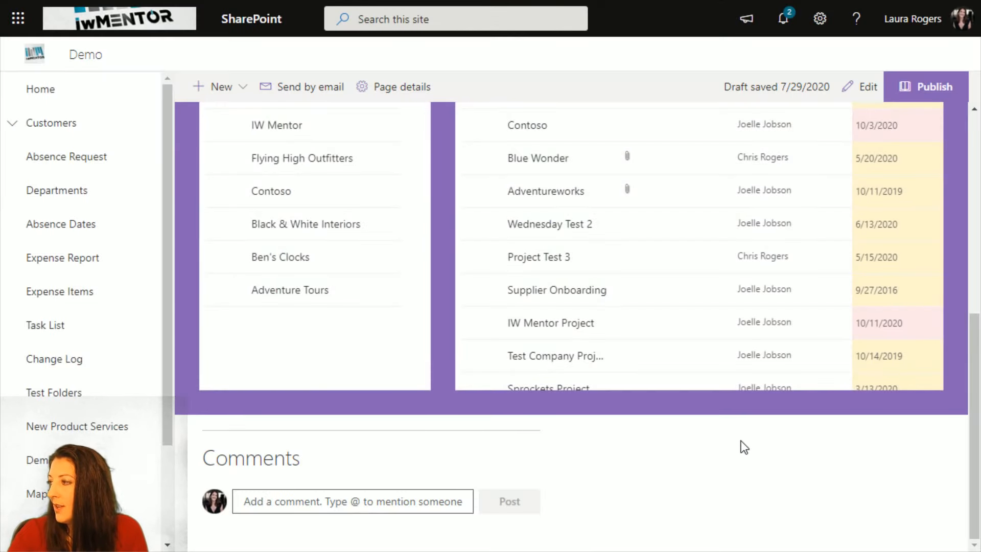
# - Test the Projects filter by selecting IW Mentor in the Customers list, and change the selection to only Contoso
pyautogui.scroll(6, 761, 450)
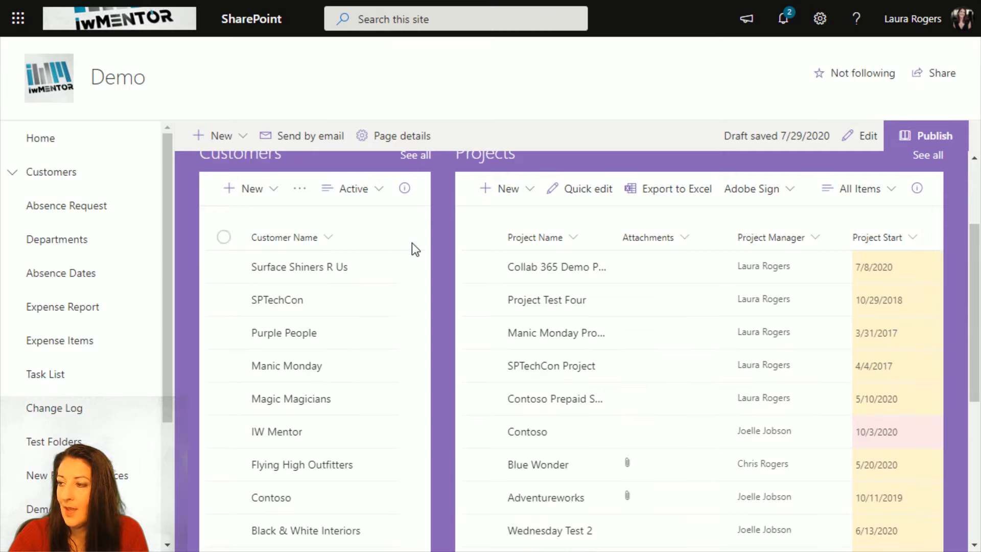
pyautogui.click(224, 432)
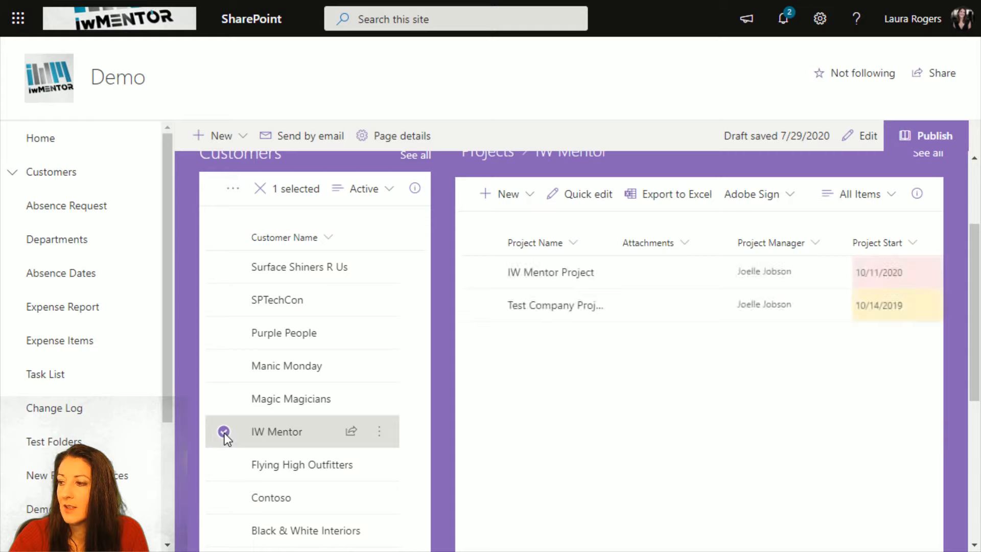
pyautogui.click(223, 497)
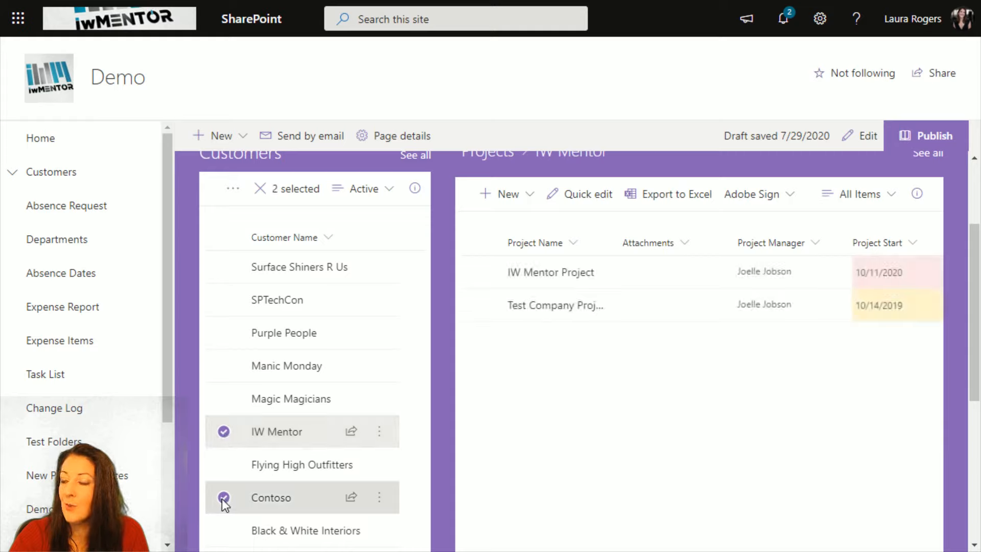
pyautogui.click(224, 431)
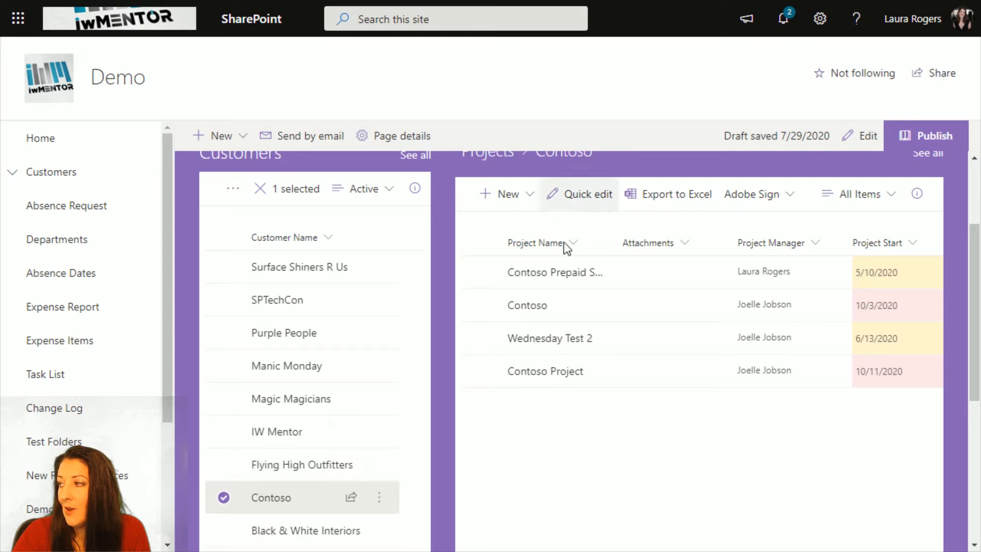
pyautogui.moveTo(974, 300); pyautogui.dragTo(974, 268)
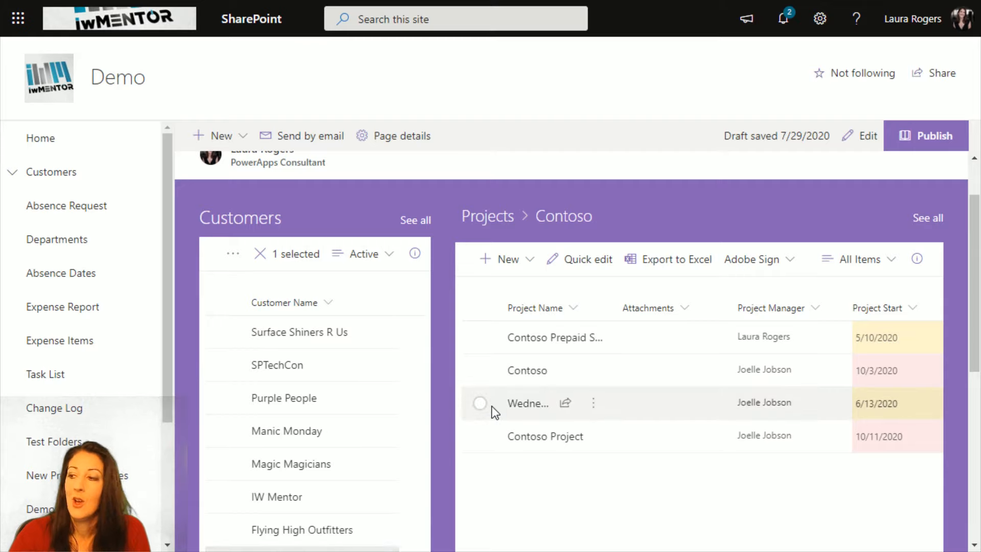
# - Replace the Contoso selection with Flying High Outfitters and view that customer's filtered projects
pyautogui.scroll(-3, 315, 416)
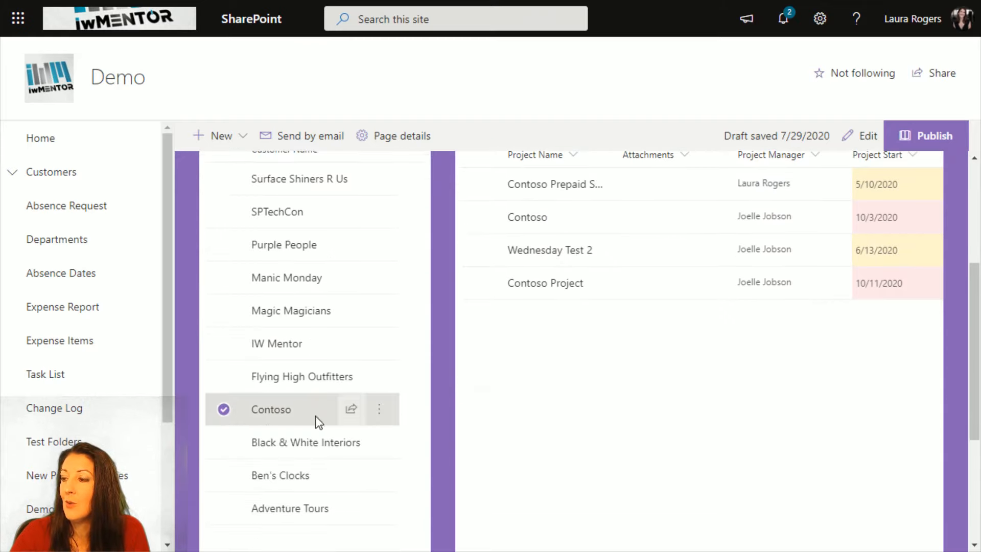
pyautogui.click(224, 409)
pyautogui.click(245, 424)
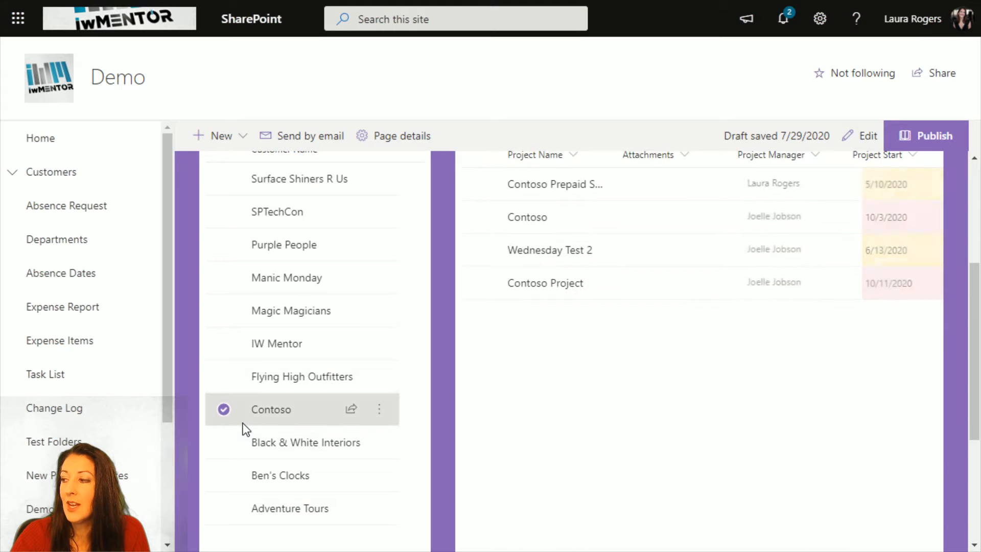
pyautogui.click(225, 377)
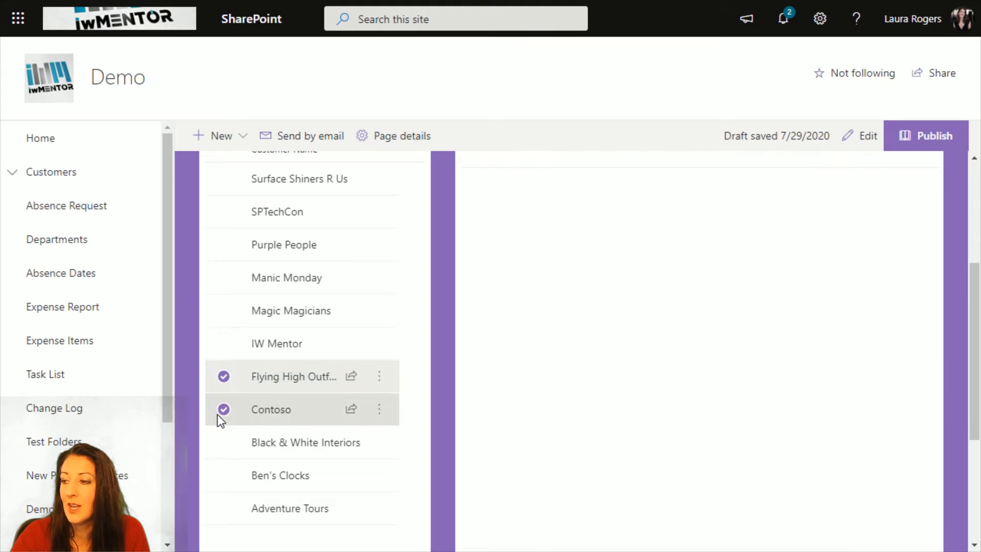
pyautogui.click(224, 409)
pyautogui.scroll(3, 571, 354)
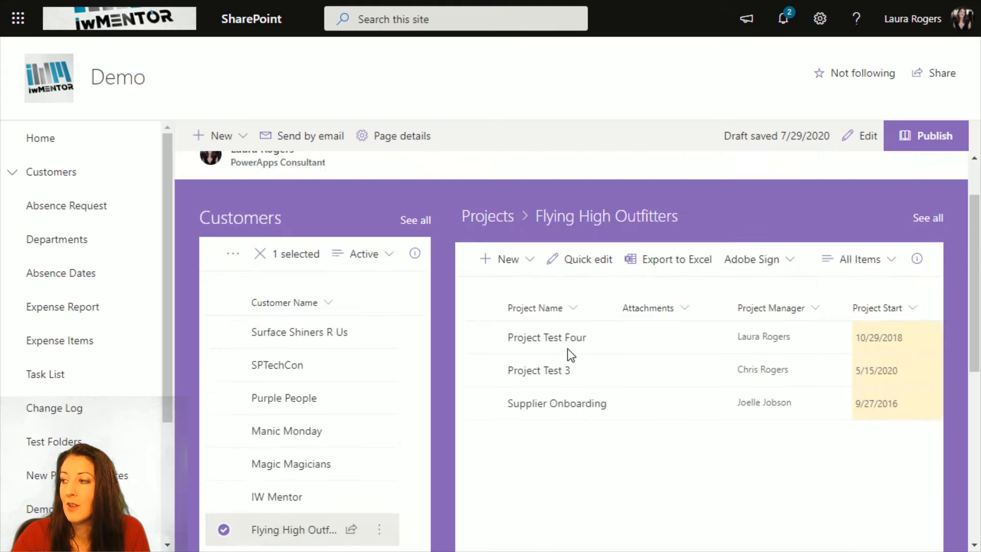
# - Add IW Mentor, Magic Magicians and Manic Monday to the customer selection to test filtering with several customers selected
pyautogui.scroll(-2, 569, 354)
pyautogui.click(224, 420)
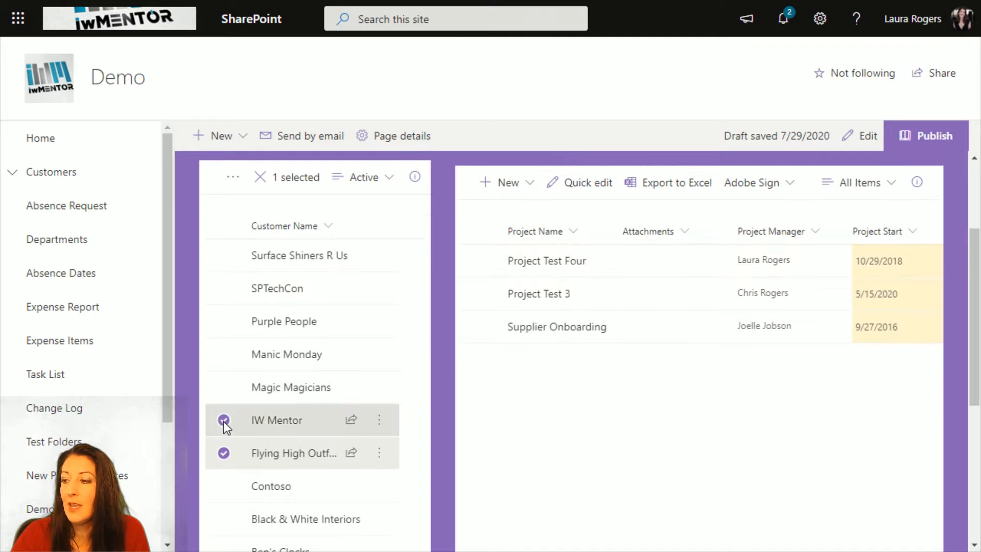
pyautogui.click(223, 388)
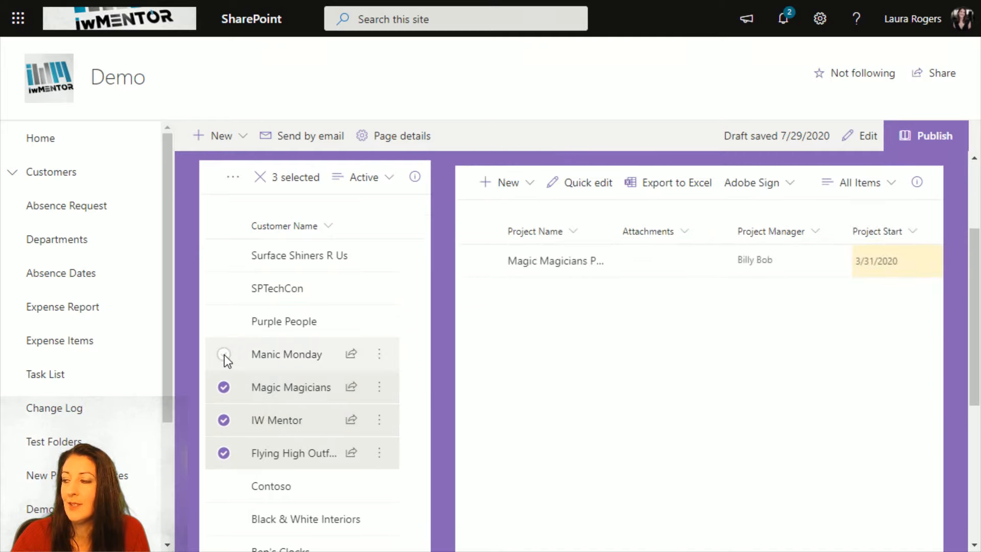
pyautogui.click(224, 355)
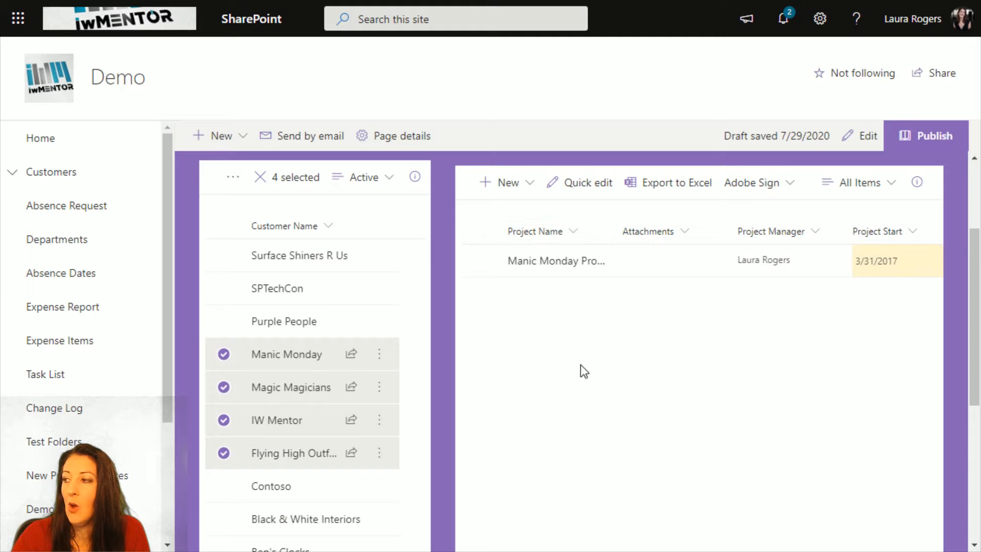
# - Reduce the multiple customer selection until only IW Mentor is selected in the Customers list
pyautogui.click(224, 356)
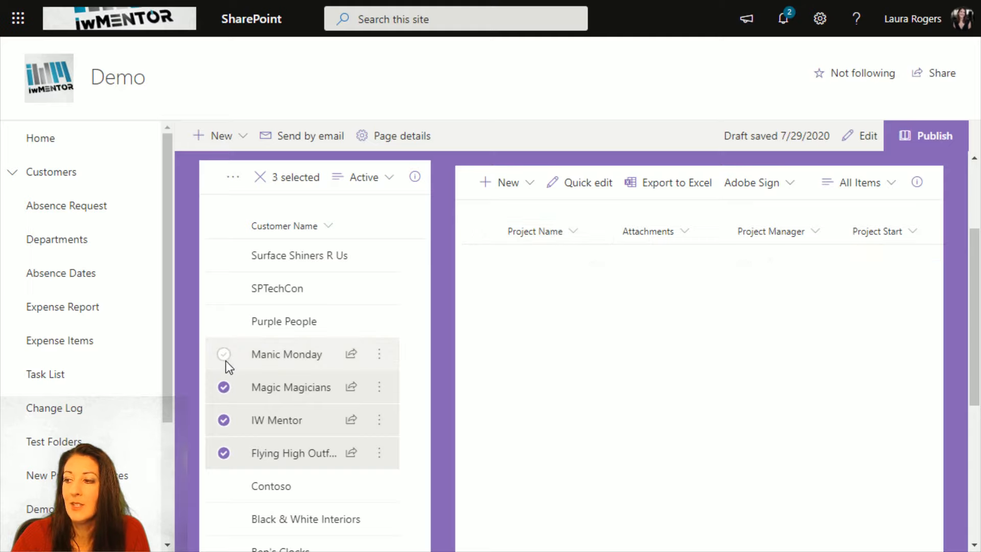
pyautogui.click(224, 387)
pyautogui.click(225, 419)
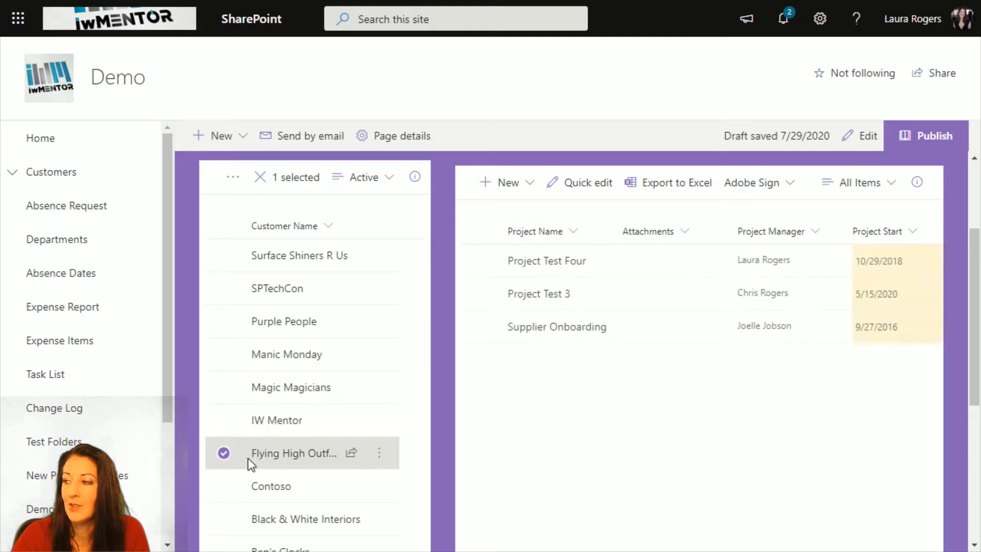
pyautogui.click(224, 453)
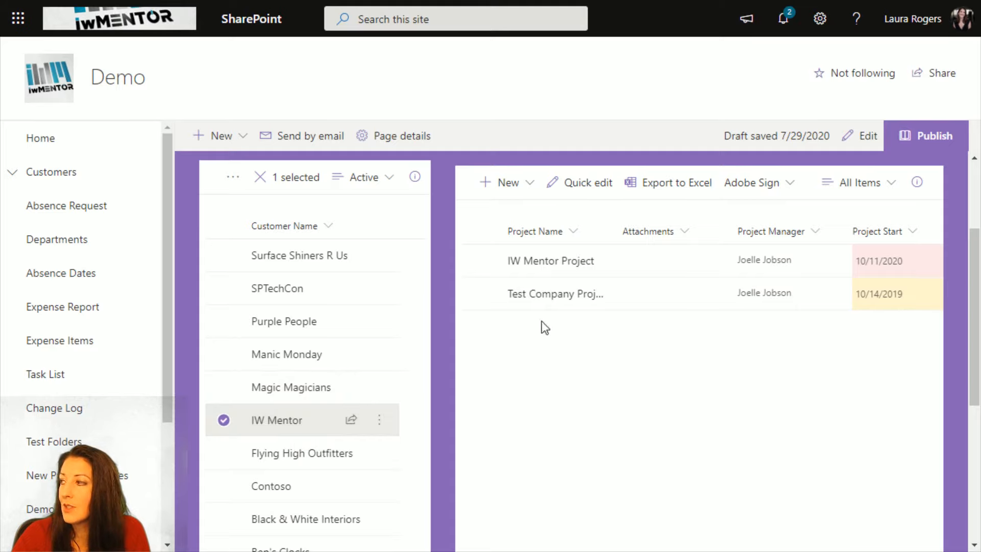
# - Open the full Customers list from the site navigation and switch it to the Active view
pyautogui.click(820, 20)
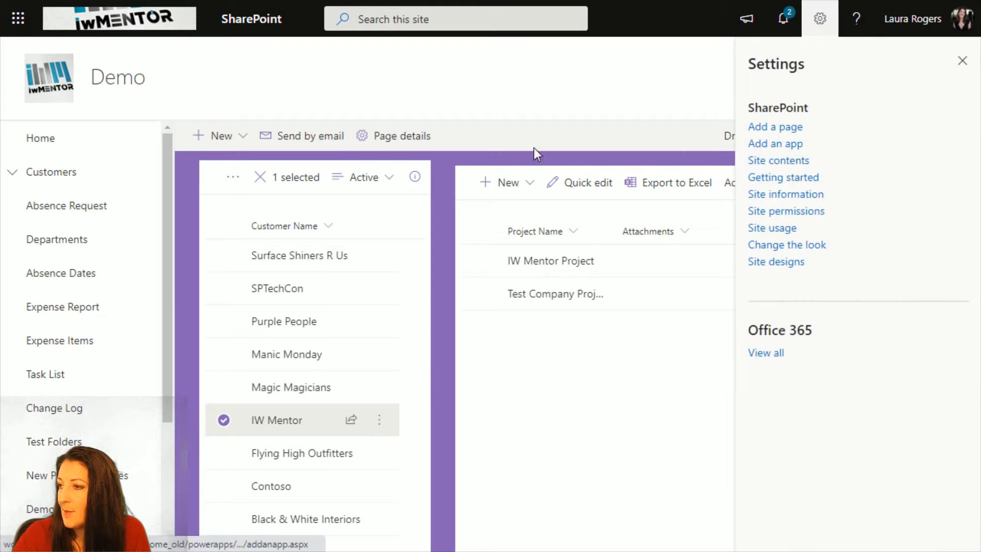
pyautogui.click(56, 175)
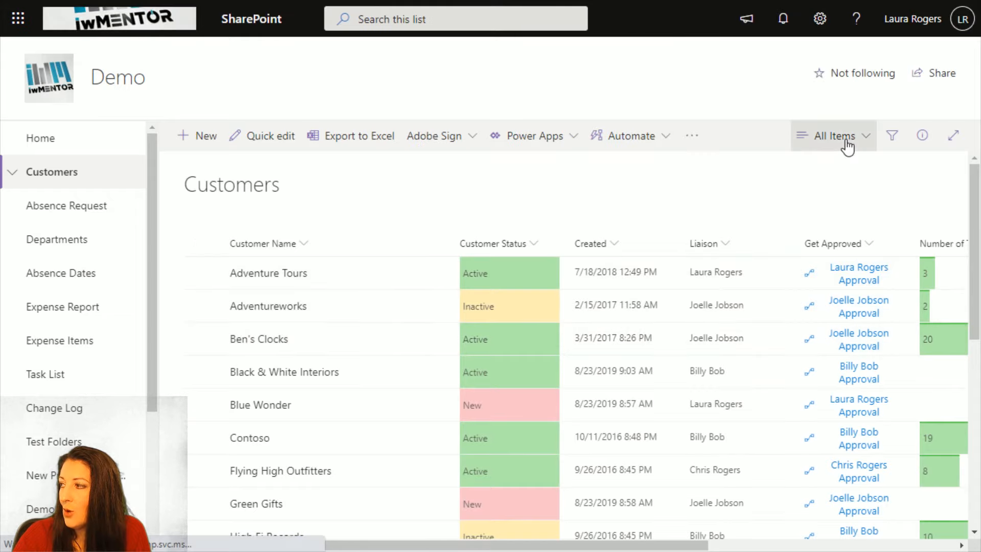
pyautogui.click(835, 137)
pyautogui.click(828, 264)
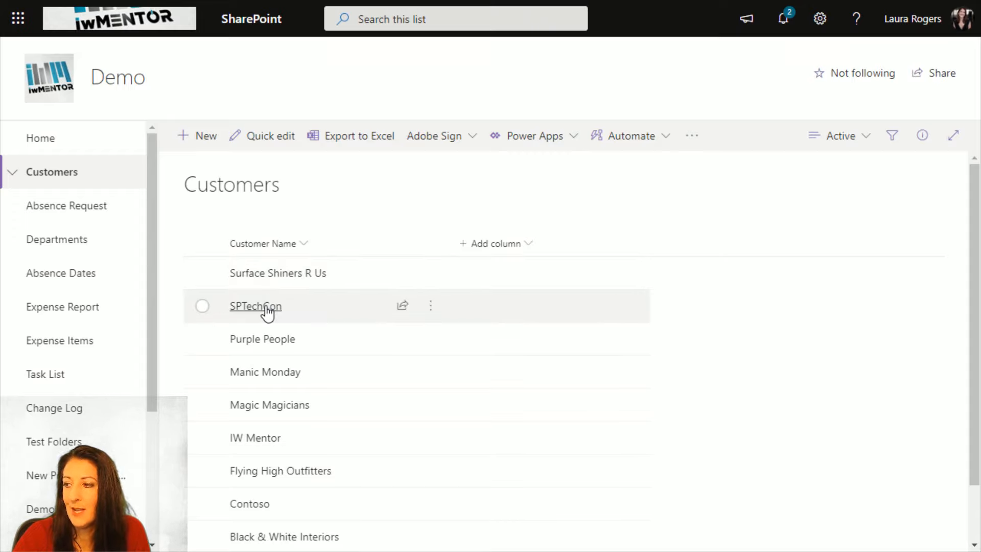
# - Edit the Active view to show the plain Customer Name column instead of Customer Name (linked to item with edit menu), and save it
pyautogui.click(853, 139)
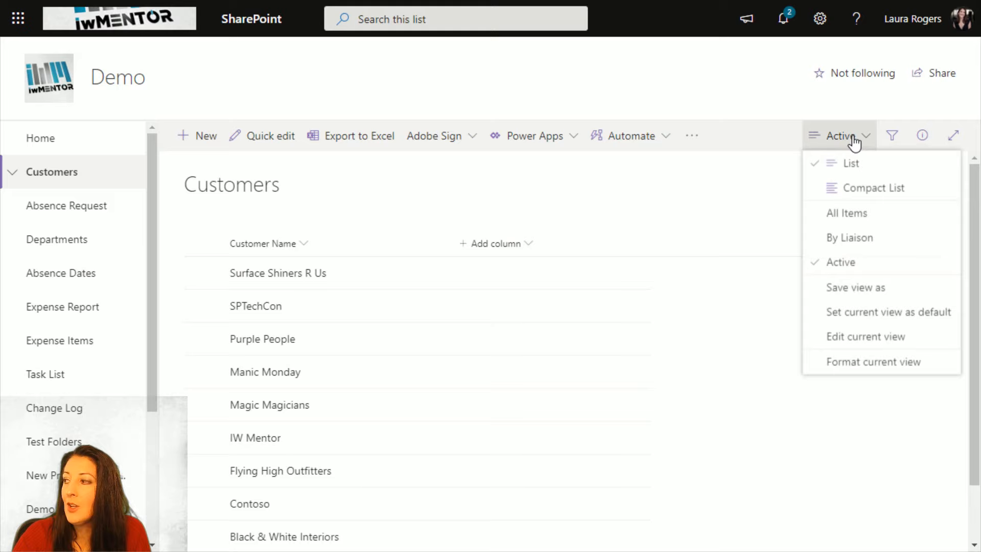
pyautogui.click(850, 338)
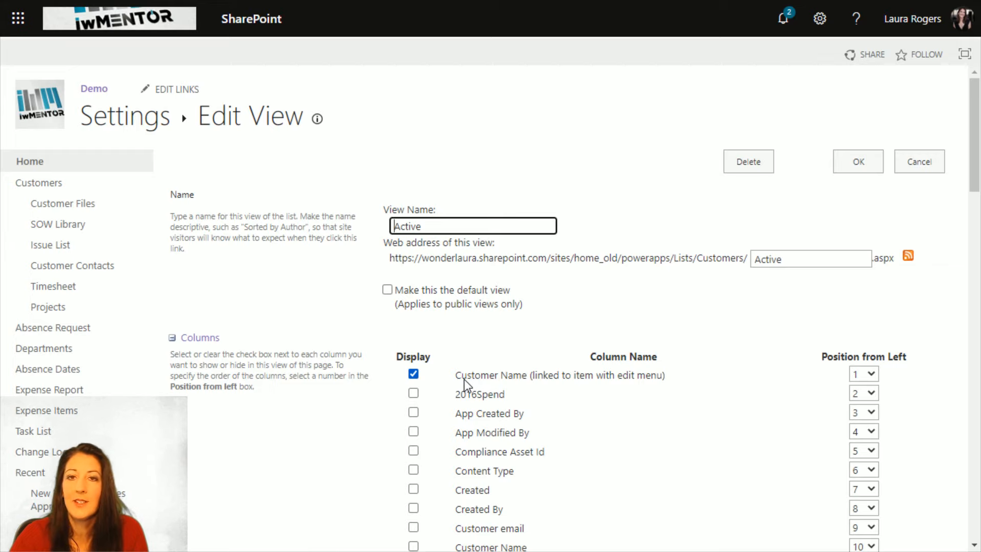
pyautogui.scroll(-3, 513, 262)
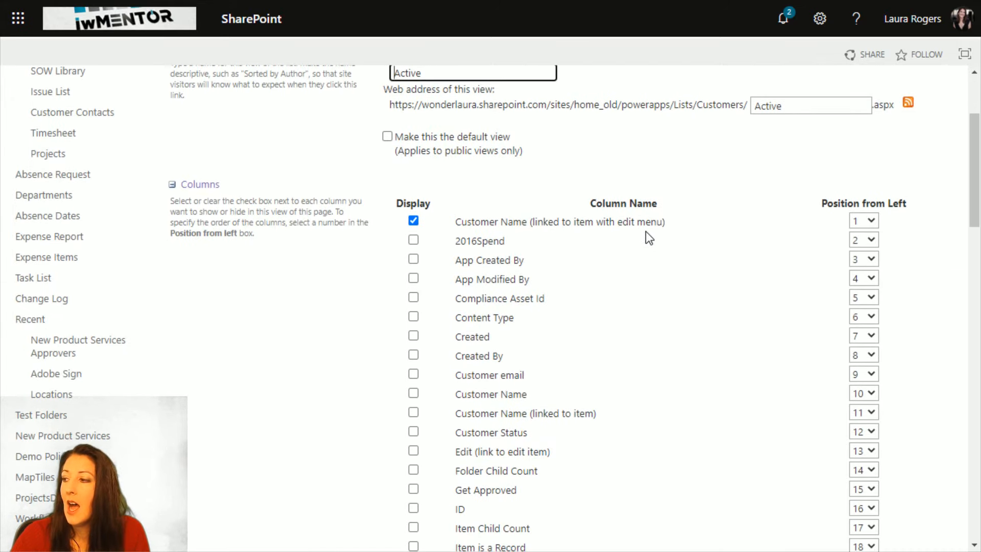
pyautogui.click(414, 221)
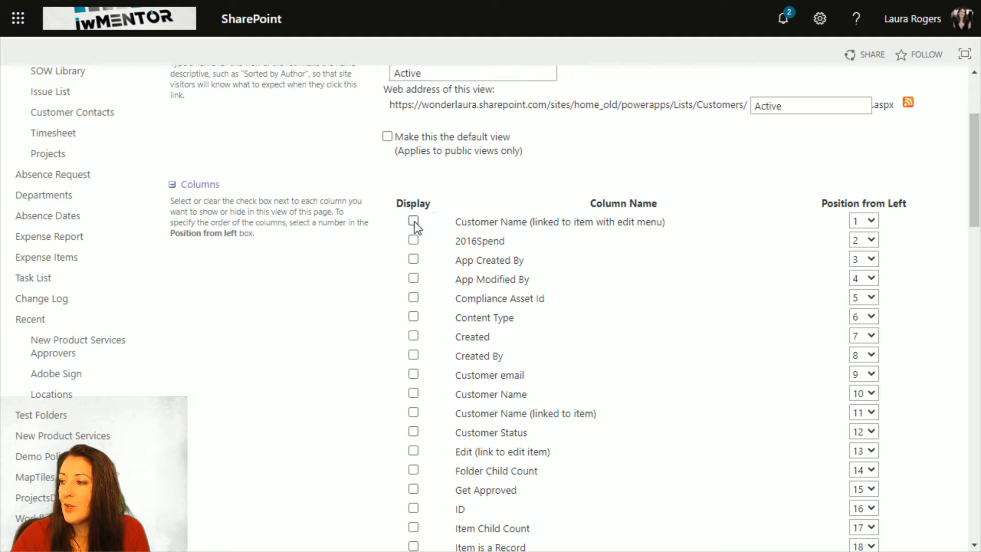
pyautogui.click(412, 392)
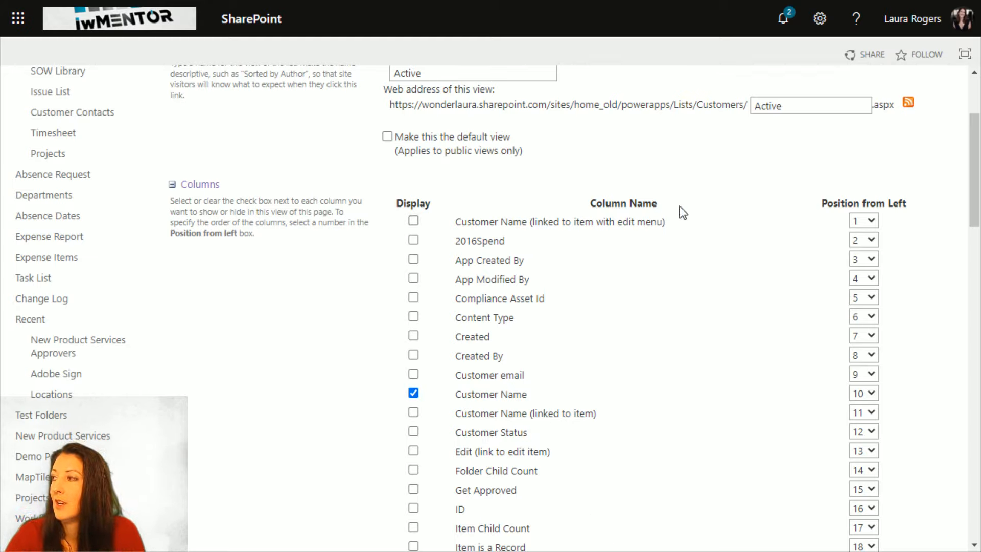
pyautogui.scroll(3, 829, 260)
pyautogui.click(841, 170)
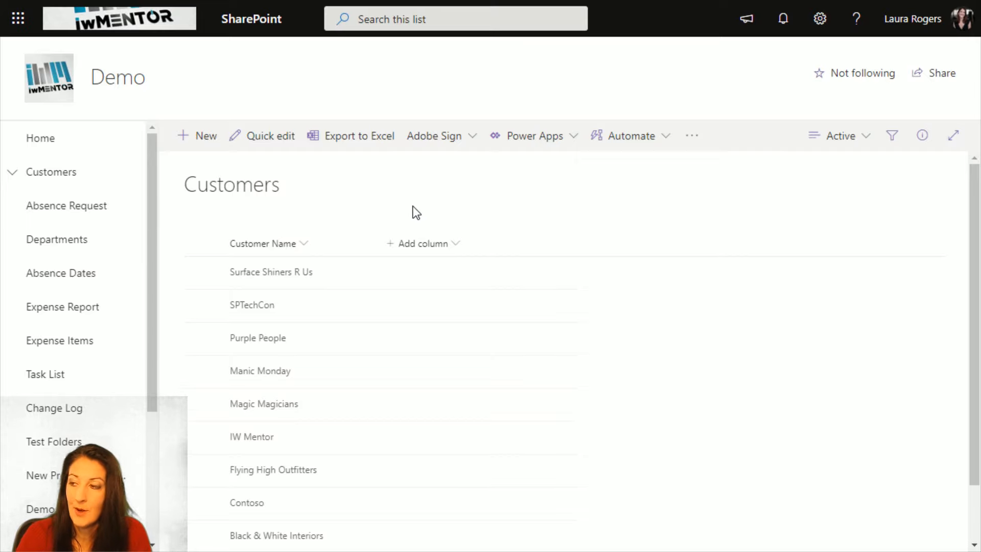
# - Leave full screen, close the duplicate Customers browser tab, and return to the Customers and Projects page, reloading it
pyautogui.press('F11')
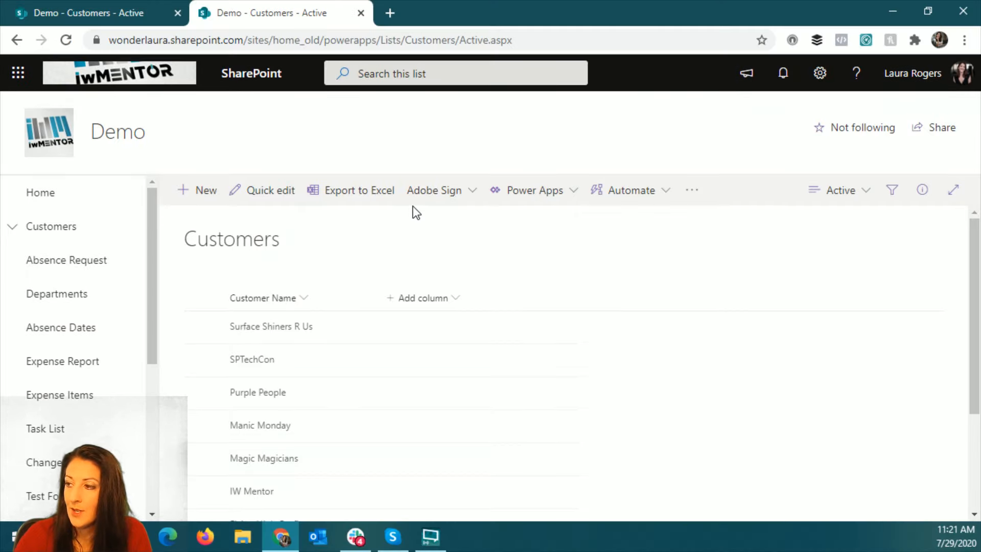
pyautogui.rightClick(16, 41)
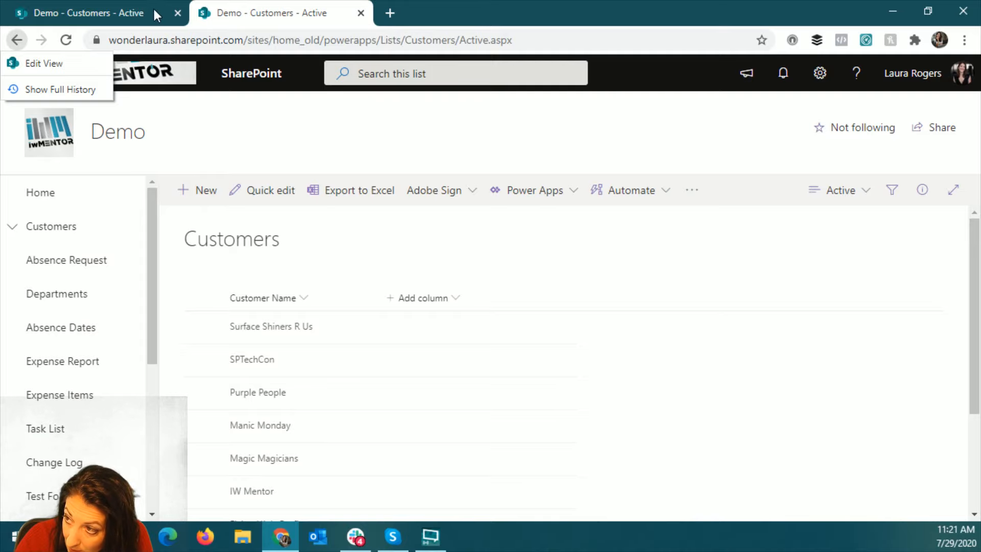
pyautogui.click(116, 11)
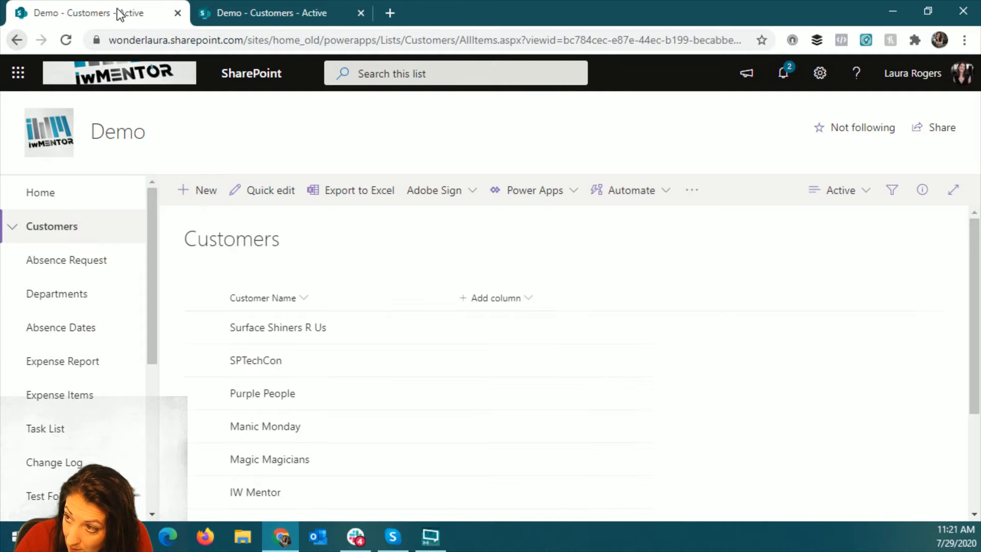
pyautogui.click(360, 13)
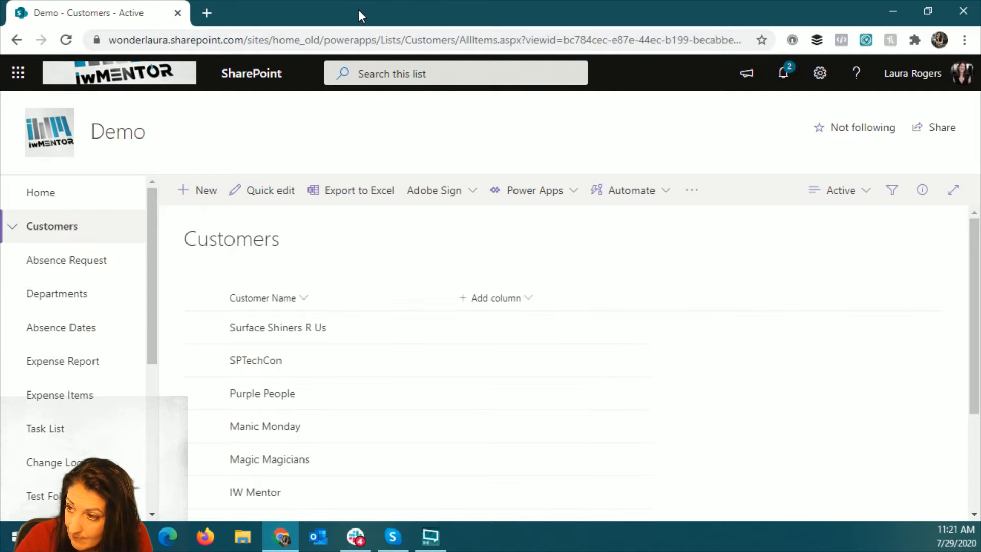
pyautogui.rightClick(15, 46)
pyautogui.click(42, 81)
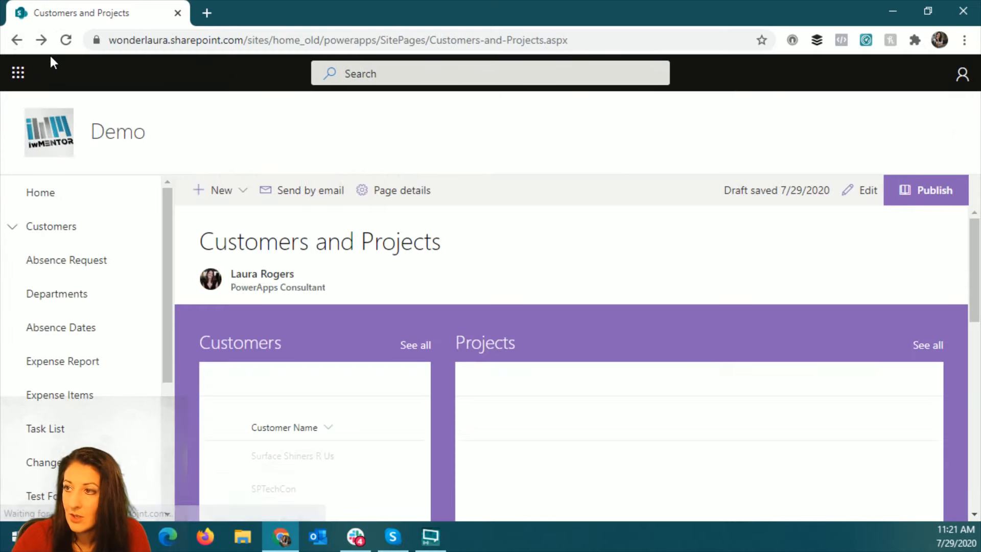
pyautogui.click(66, 39)
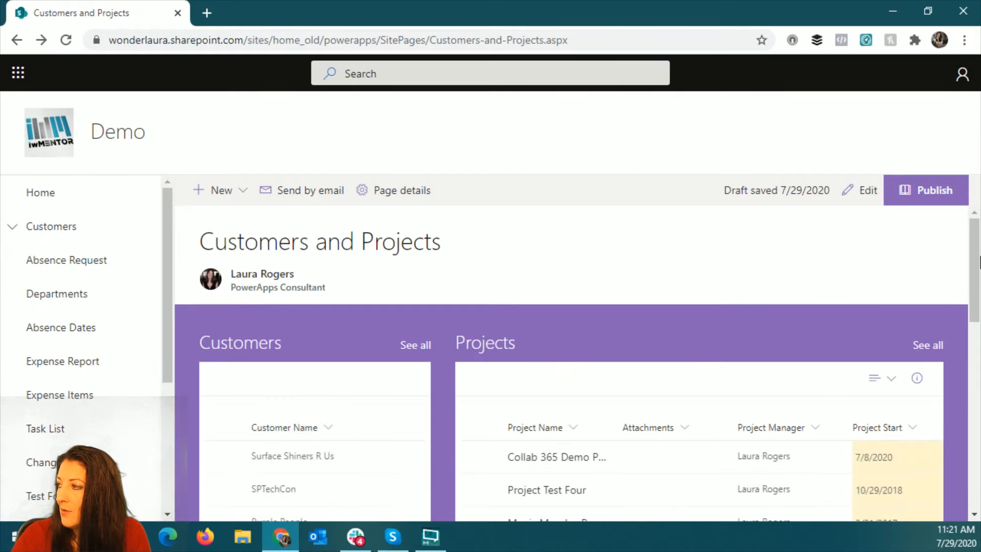
# - View the page in full screen and select SPTechCon in the Customers list to test filtering of the Projects list
pyautogui.press('F11')
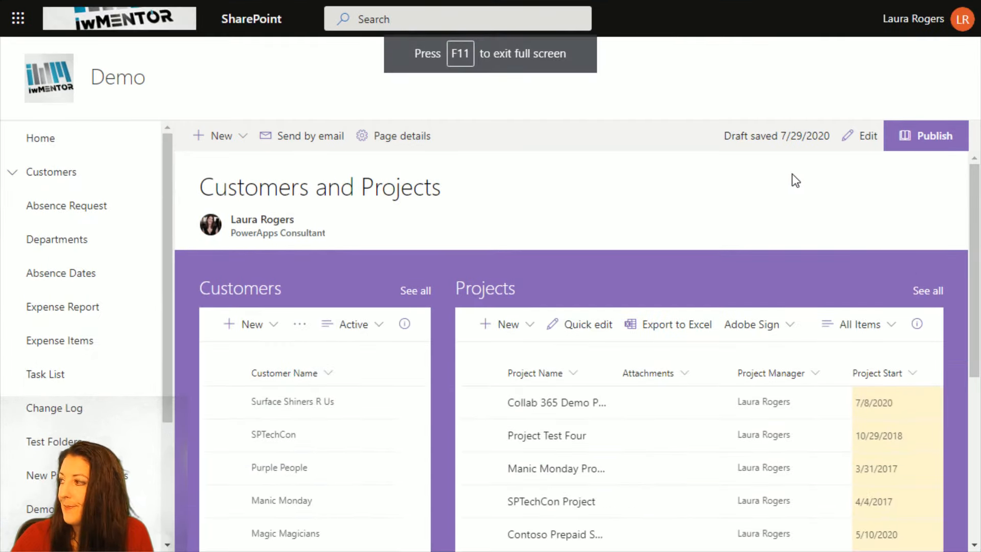
pyautogui.scroll(-2, 490, 255)
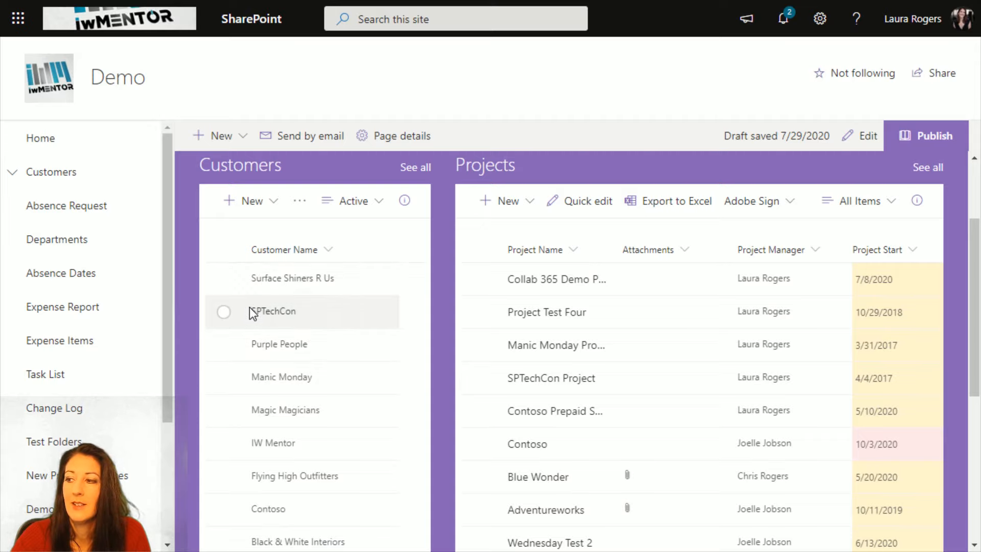
pyautogui.click(281, 313)
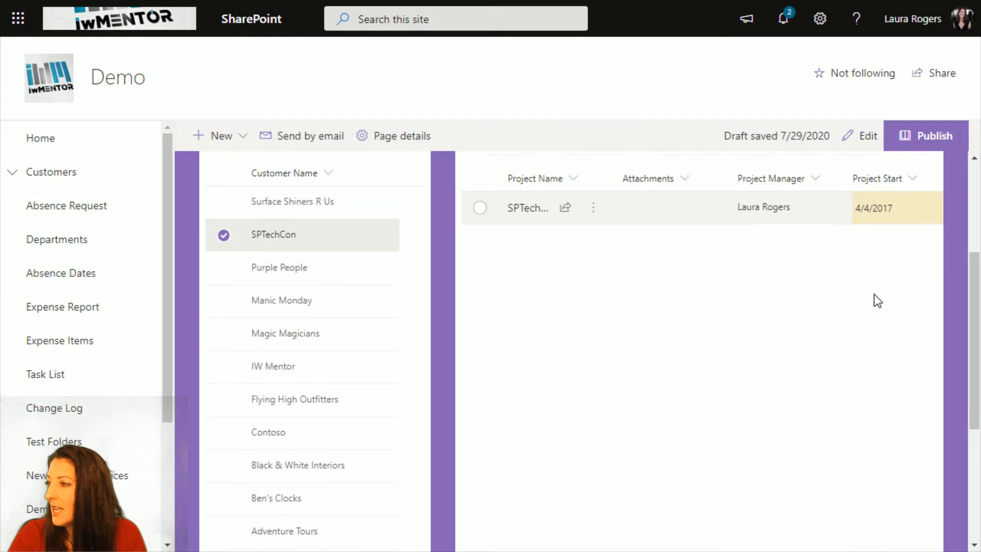
# - Open the page for editing and add a List web part for the Timesheet list below the Customers and Projects section
pyautogui.click(860, 139)
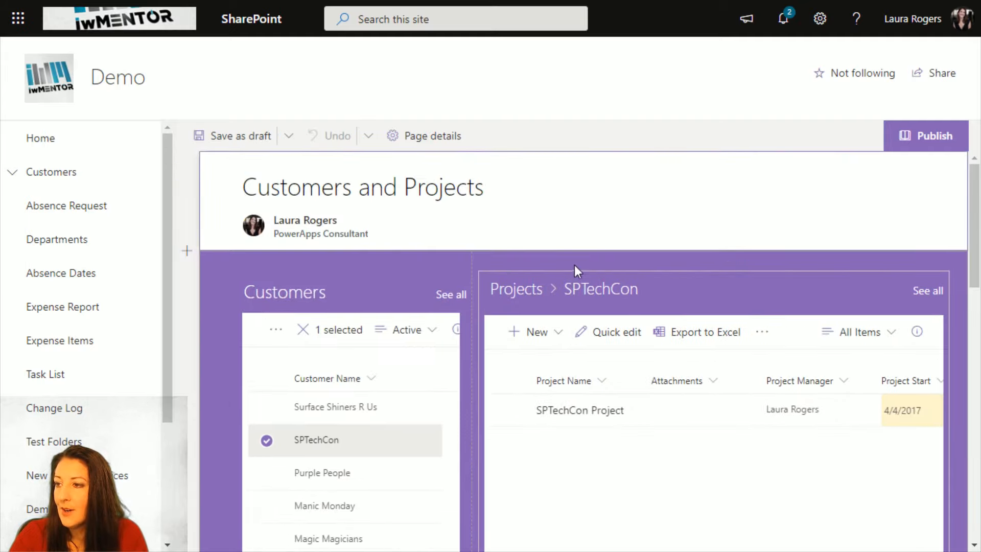
pyautogui.scroll(-10, 551, 383)
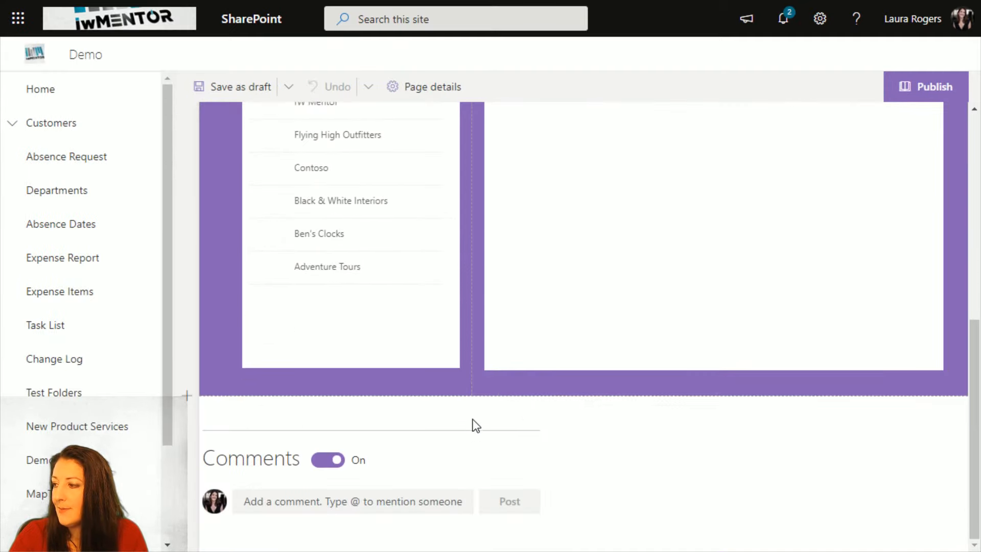
pyautogui.click(591, 404)
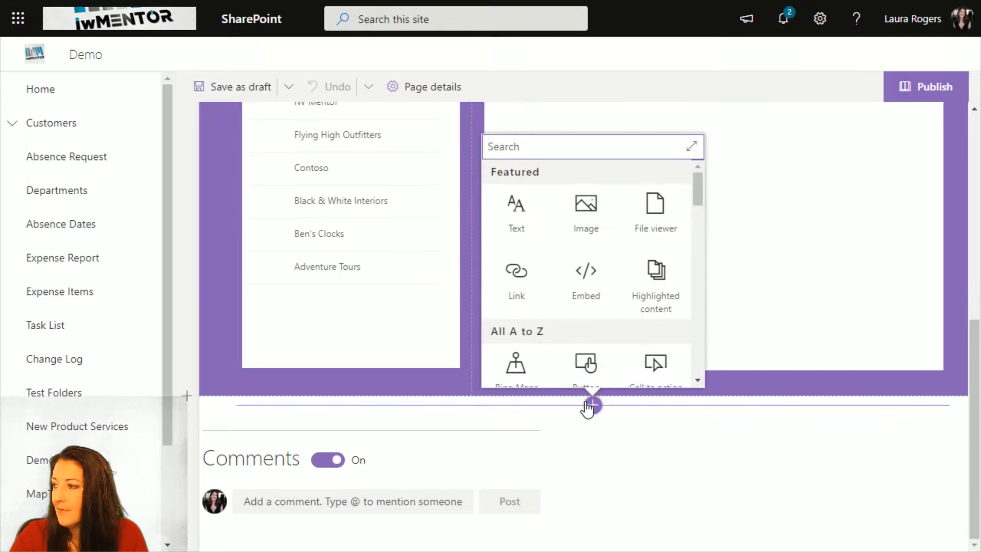
pyautogui.scroll(-6, 657, 285)
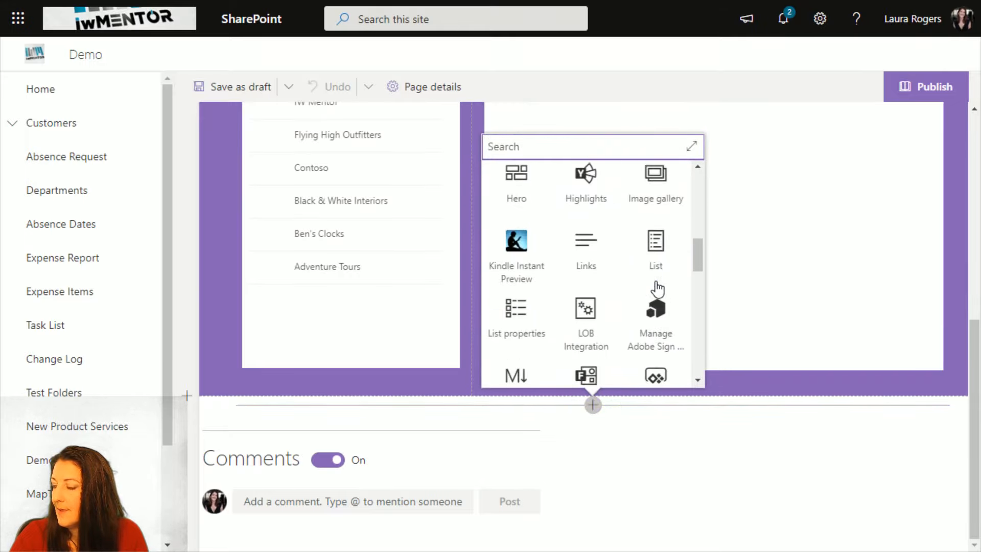
pyautogui.click(651, 256)
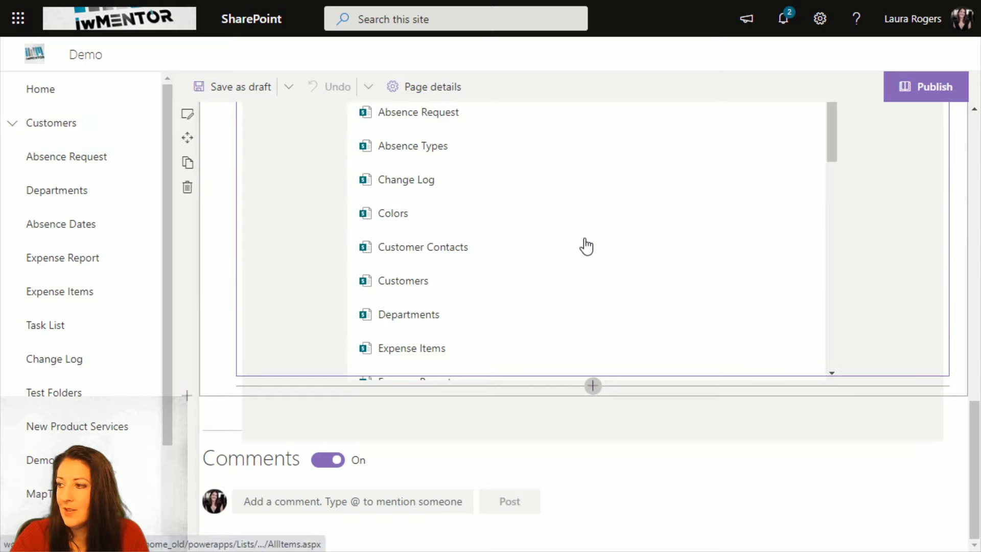
pyautogui.scroll(-9, 507, 270)
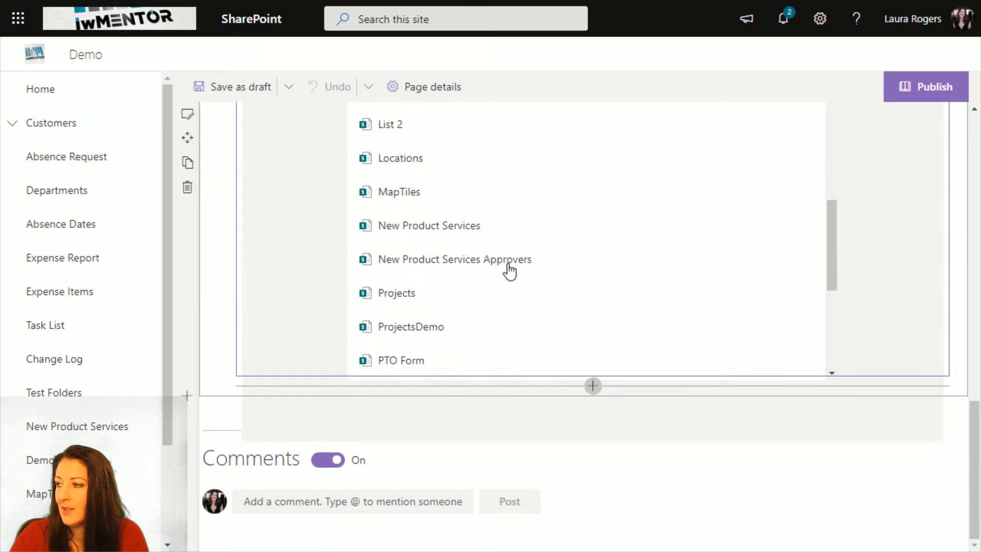
pyautogui.scroll(-7, 507, 271)
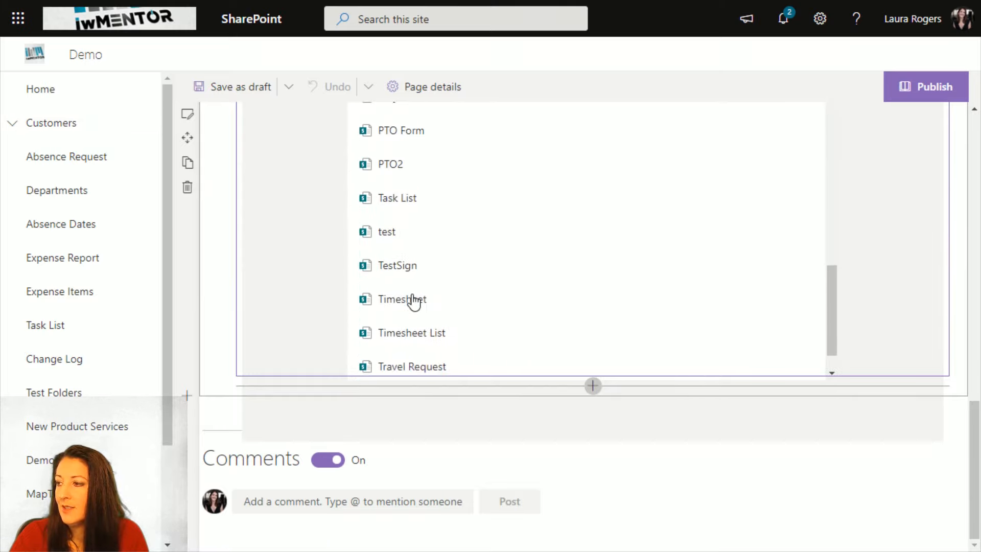
pyautogui.click(412, 299)
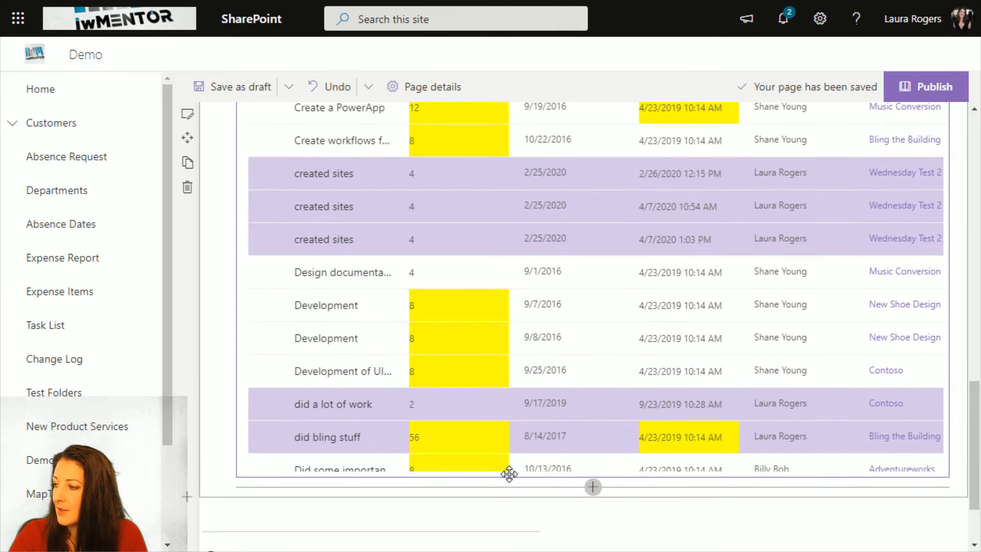
# - Turn on dynamic filtering for the Timesheet web part, filtering its Project column by the Projects list, and apply it
pyautogui.scroll(-2, 510, 477)
pyautogui.scroll(5, 602, 409)
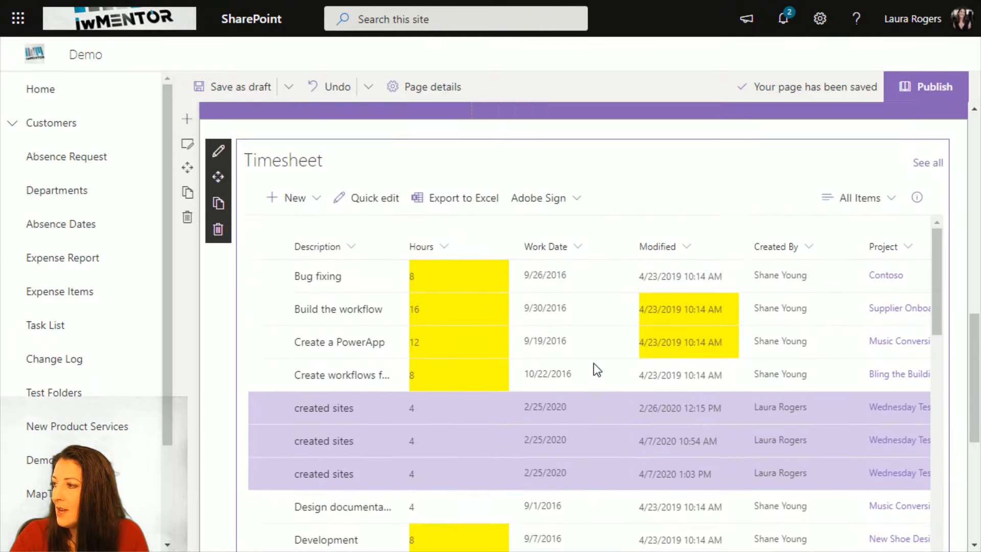
pyautogui.scroll(3, 593, 367)
pyautogui.click(219, 278)
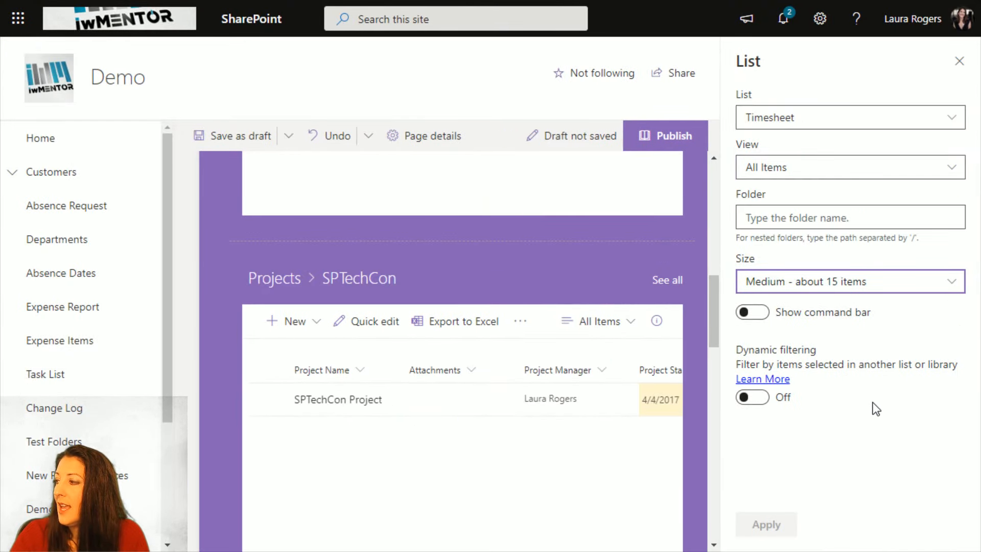
pyautogui.click(752, 398)
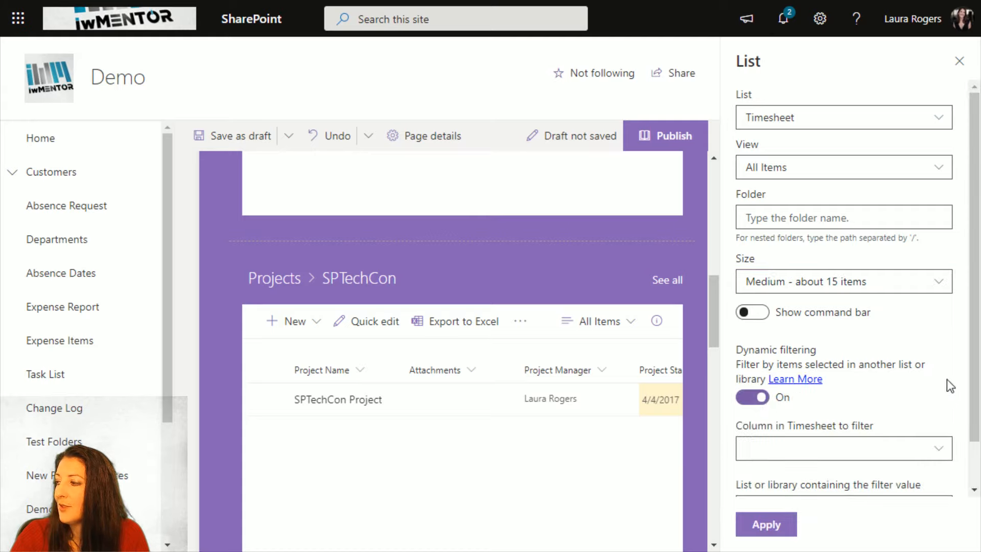
pyautogui.scroll(-1, 978, 382)
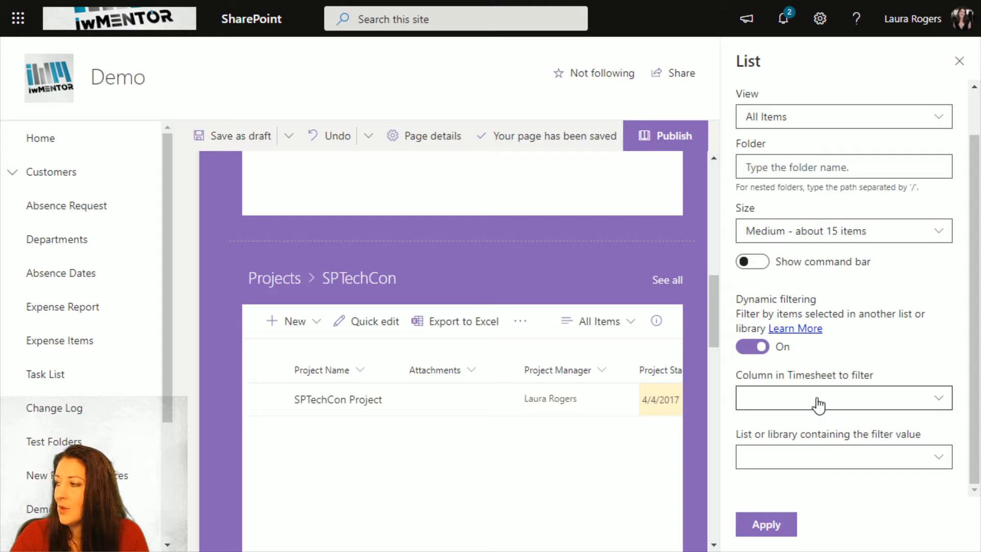
pyautogui.click(818, 404)
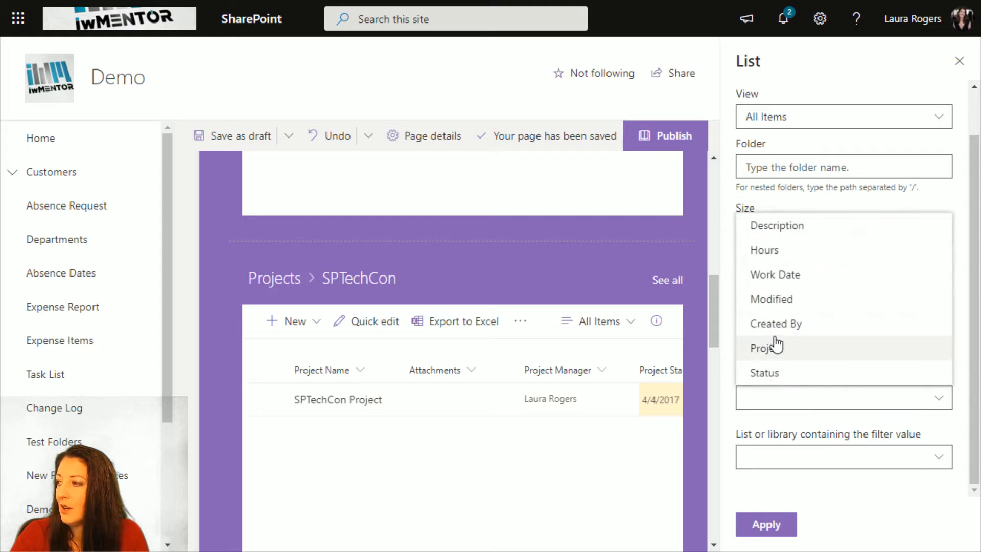
pyautogui.click(809, 353)
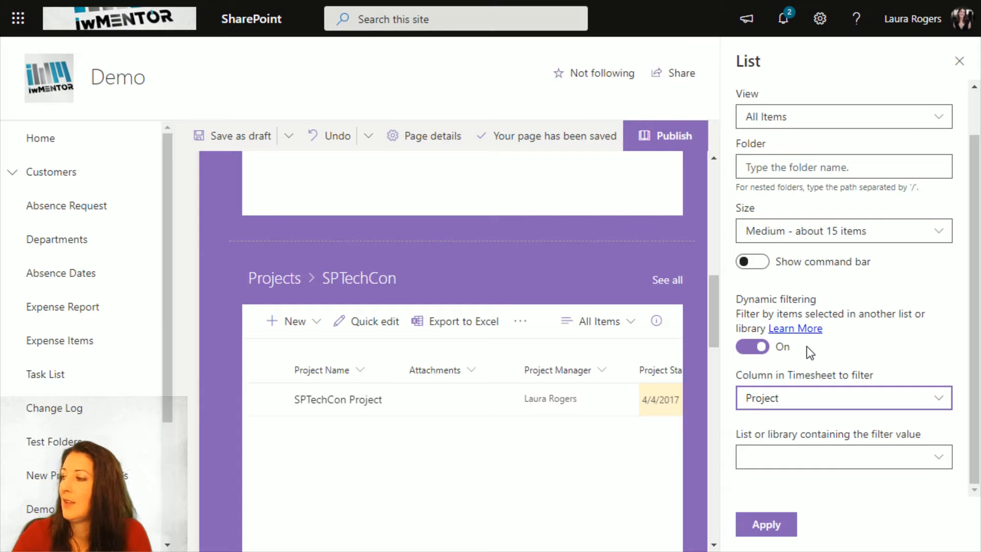
pyautogui.click(820, 459)
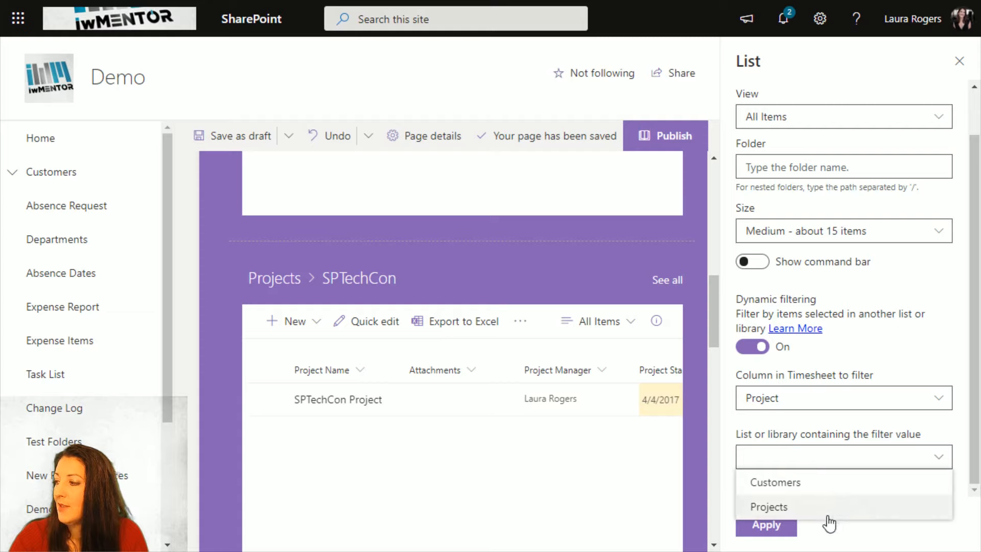
pyautogui.click(827, 511)
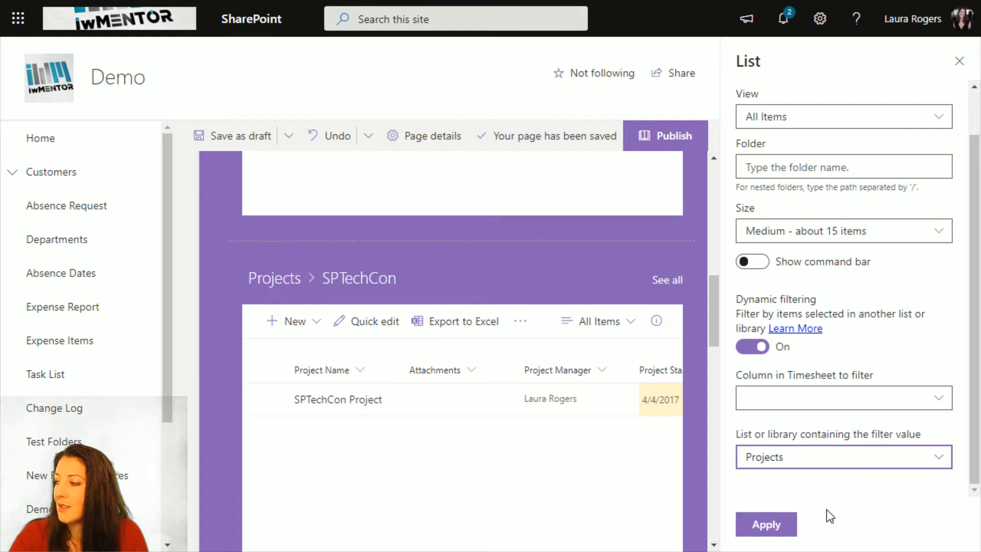
pyautogui.click(770, 525)
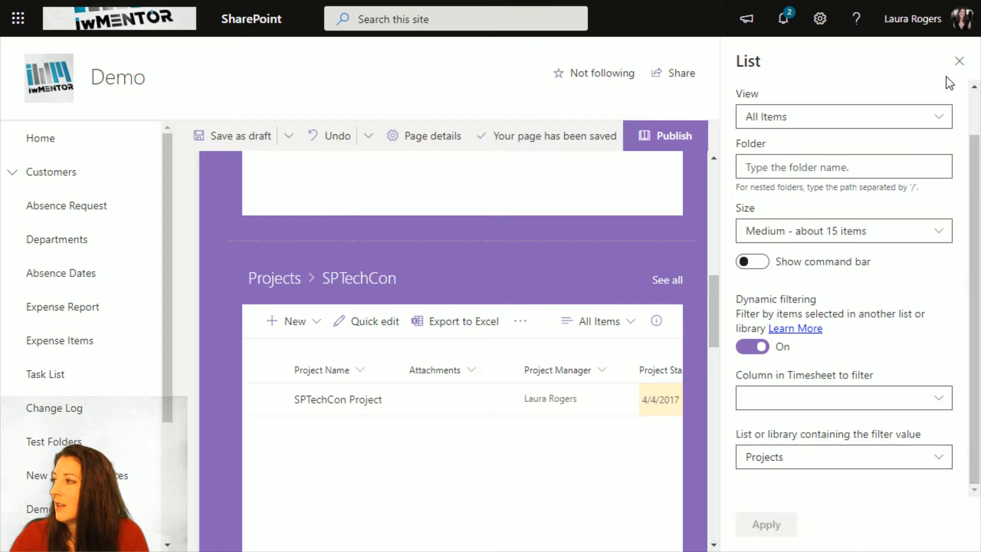
# - Close the Timesheet web part settings and save the page as a draft
pyautogui.click(959, 61)
pyautogui.scroll(-5, 247, 110)
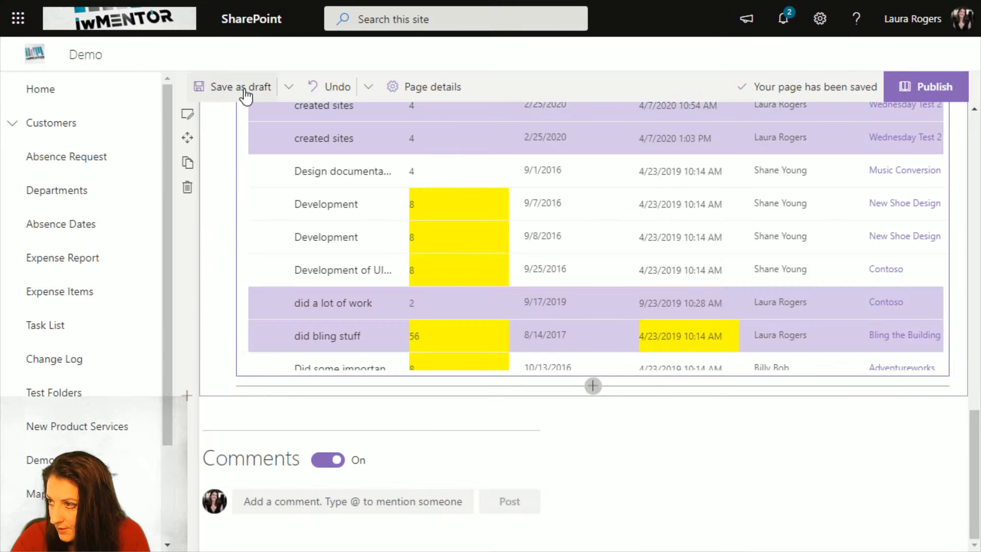
pyautogui.click(243, 87)
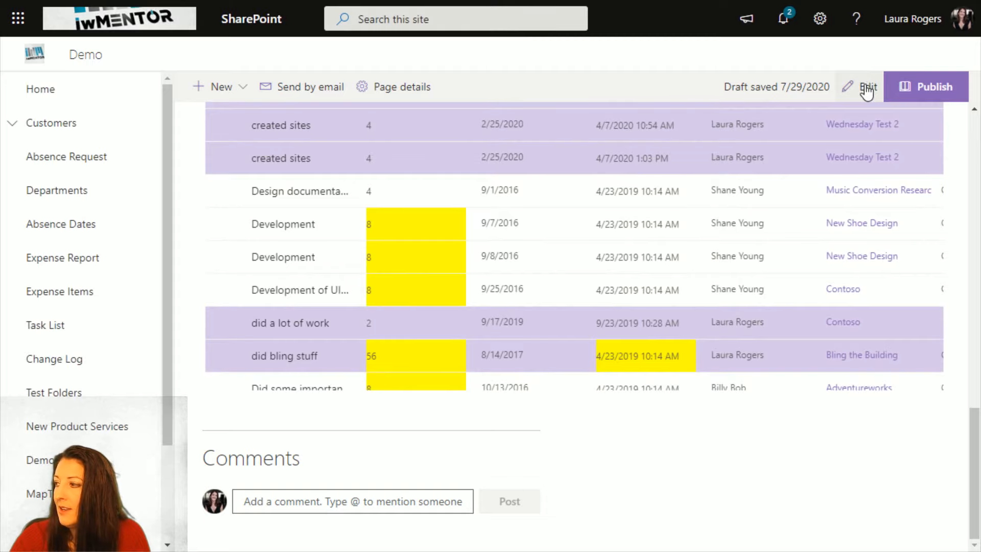
# - Edit the page again and set the Timesheet web part's column containing the filter value to Project Name, applying the change
pyautogui.click(866, 88)
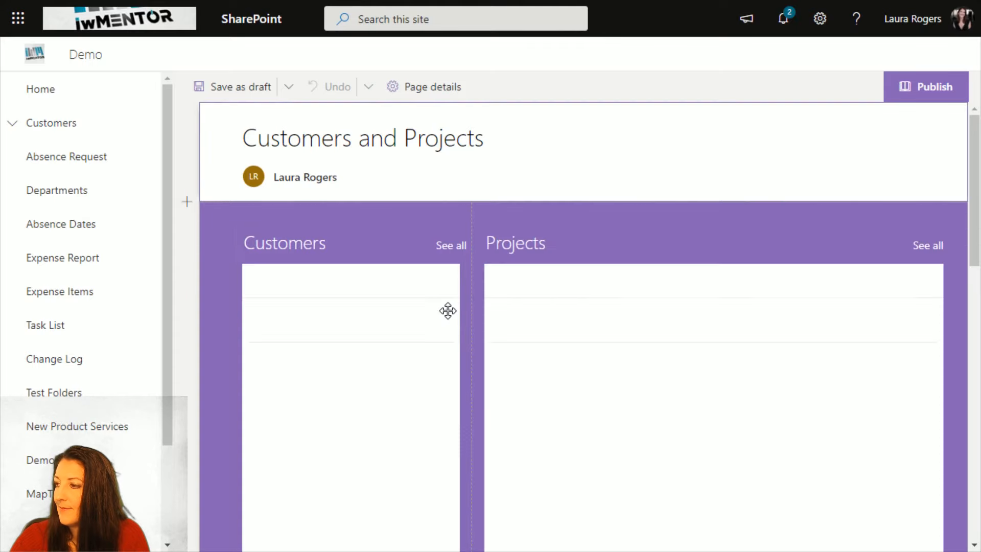
pyautogui.scroll(-12, 661, 356)
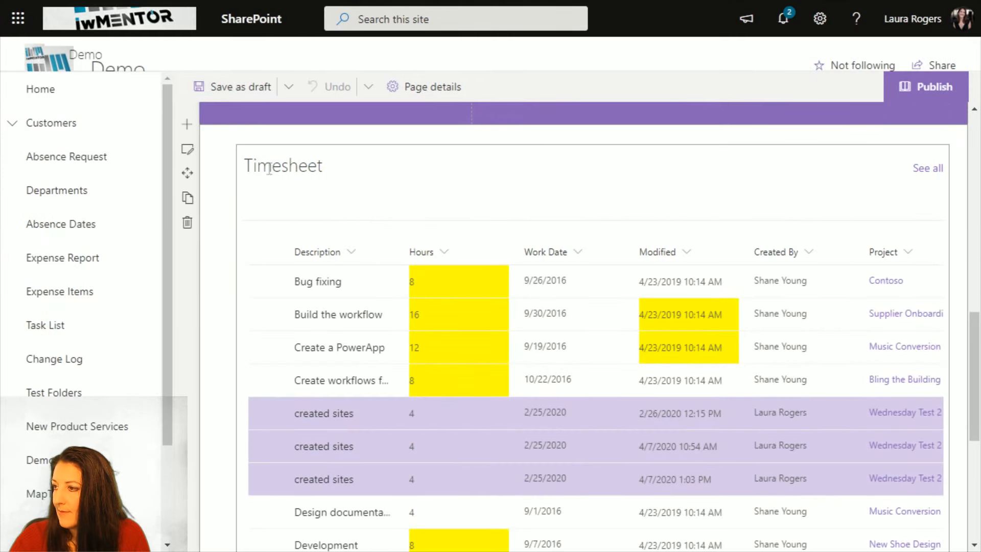
pyautogui.click(257, 176)
pyautogui.click(218, 156)
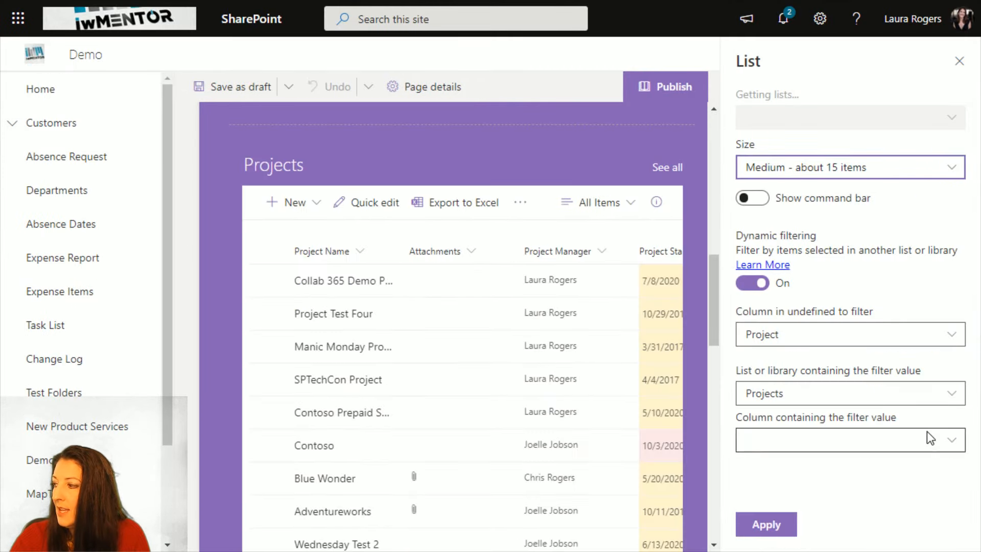
pyautogui.scroll(-2, 823, 462)
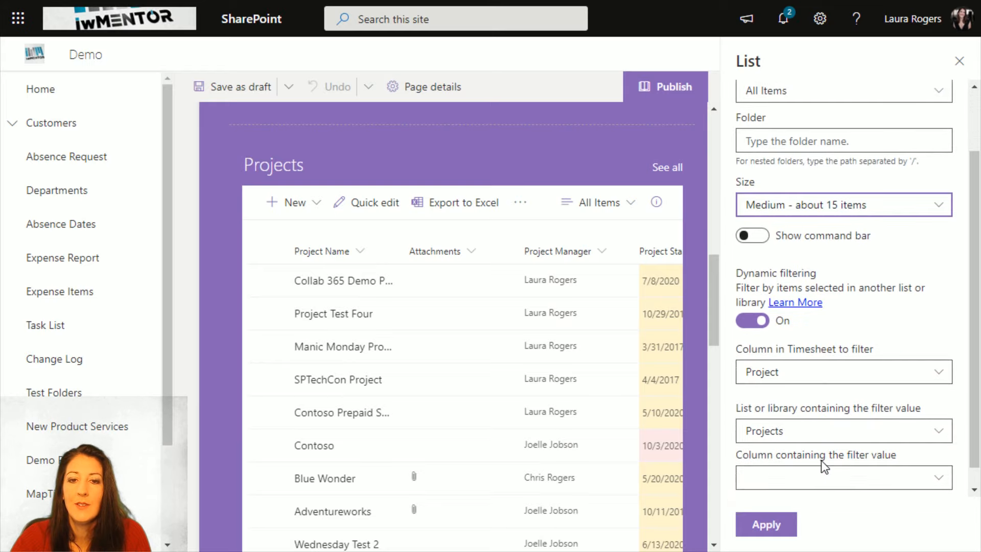
pyautogui.scroll(-1, 819, 475)
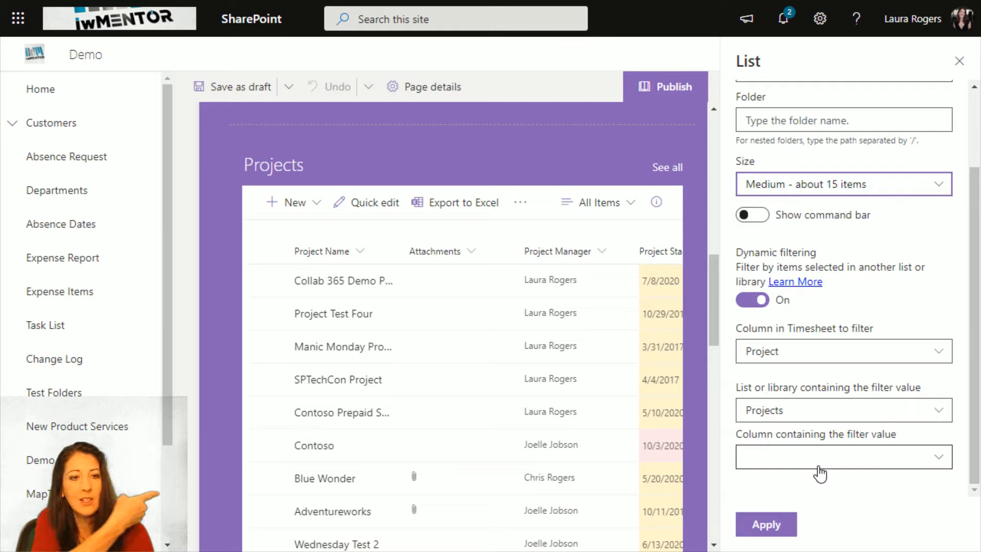
pyautogui.click(820, 474)
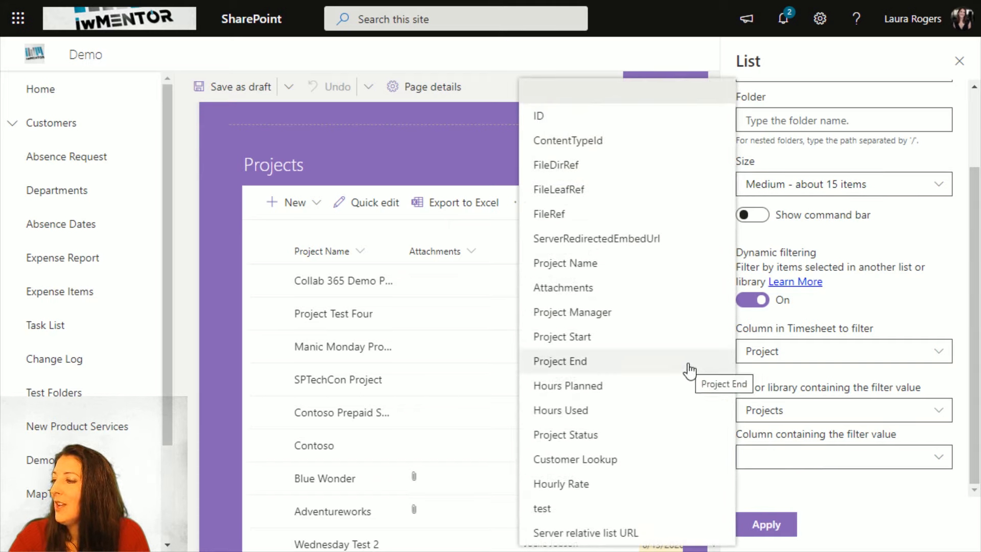
pyautogui.click(600, 262)
pyautogui.click(771, 525)
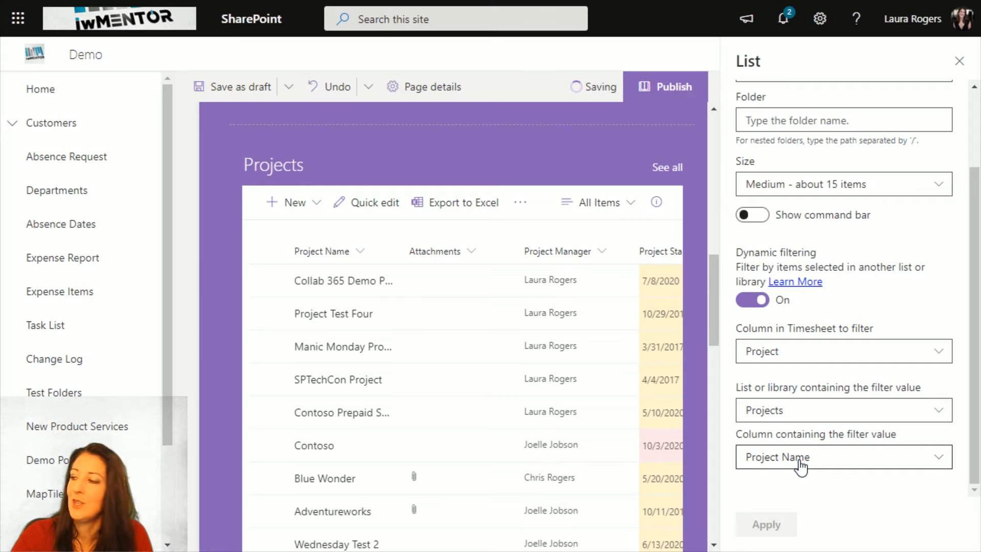
# - Close the Timesheet web part settings and save the page as a draft
pyautogui.click(958, 61)
pyautogui.scroll(-15, 949, 153)
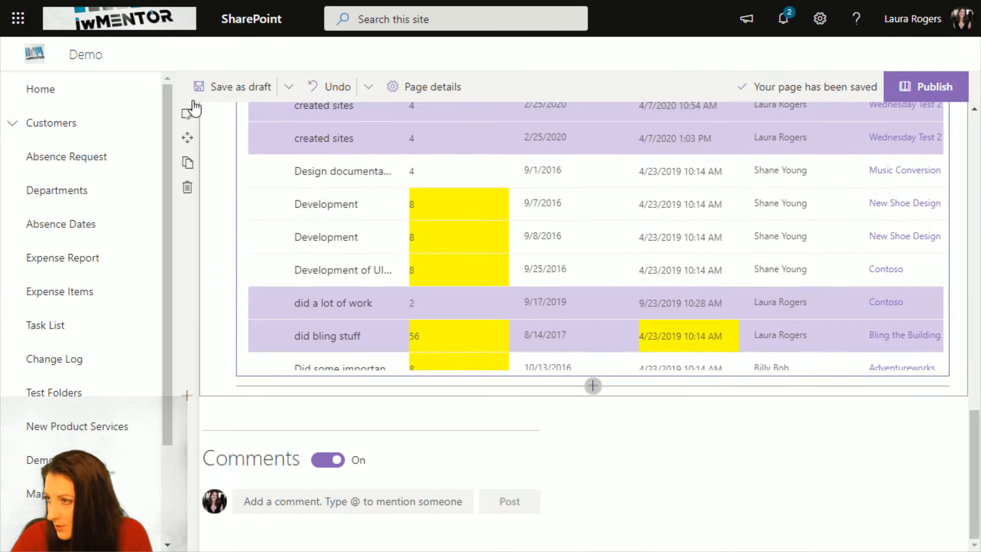
pyautogui.click(232, 87)
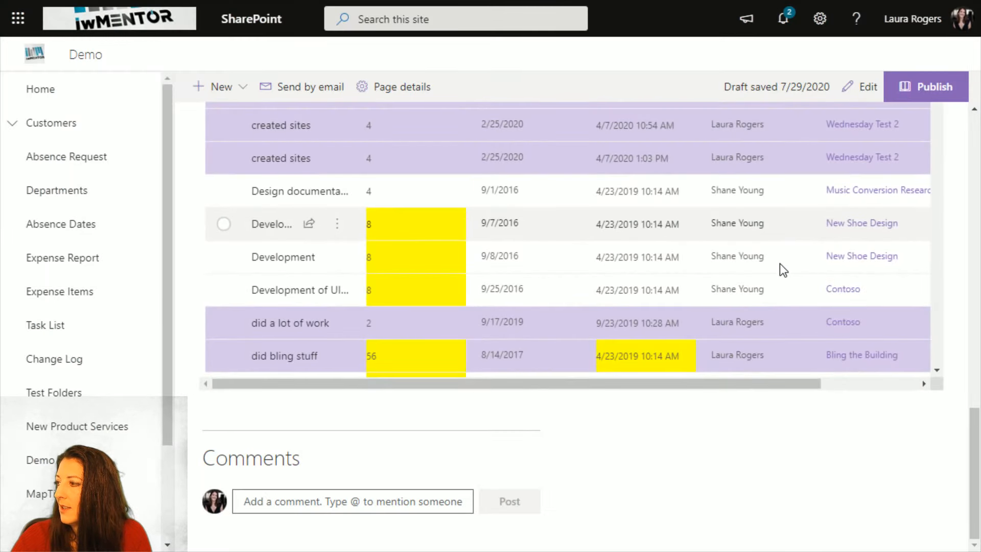
# - Select the Contoso customer and its Contoso Project to check the filtered Timesheet entries
pyautogui.scroll(2, 779, 263)
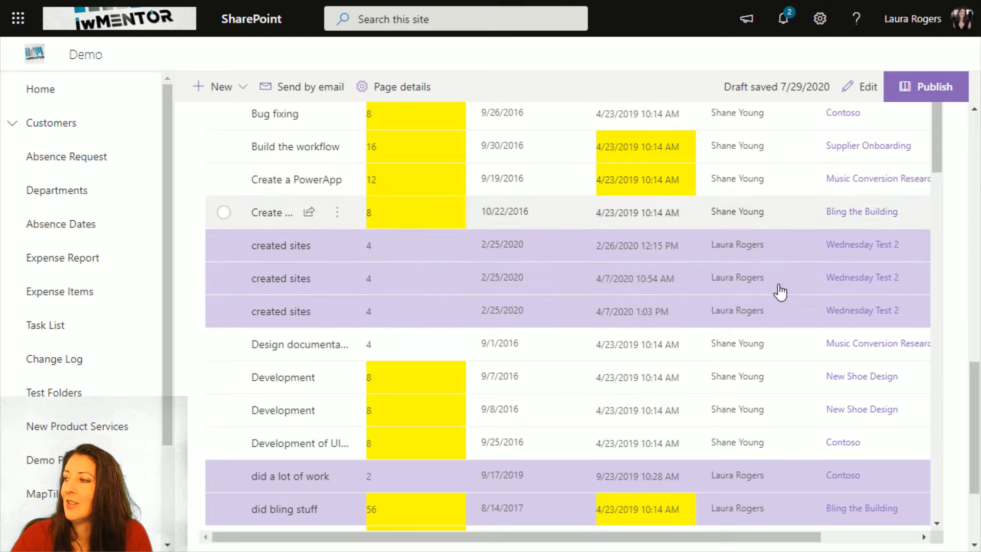
pyautogui.scroll(5, 743, 234)
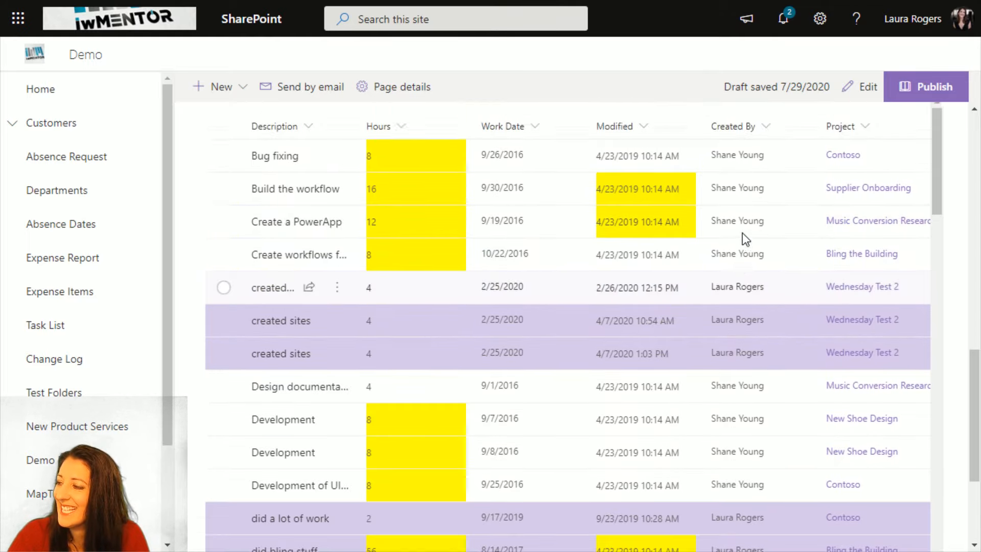
pyautogui.scroll(2, 735, 311)
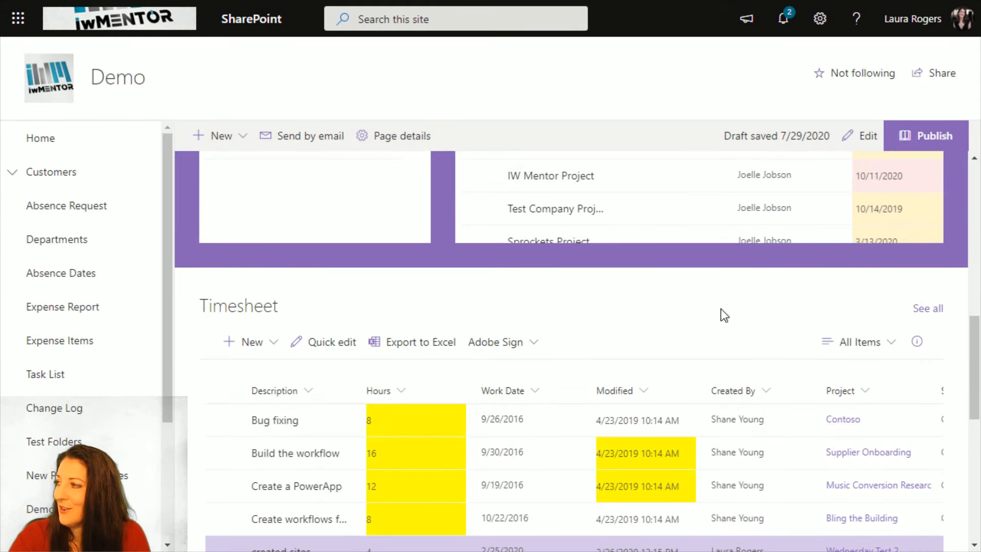
pyautogui.scroll(10, 721, 309)
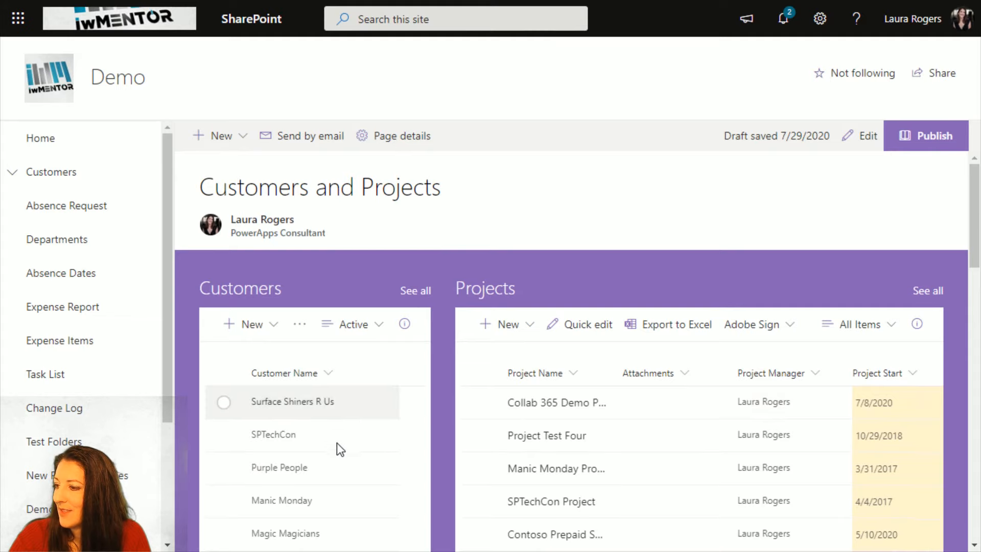
pyautogui.scroll(-3, 342, 445)
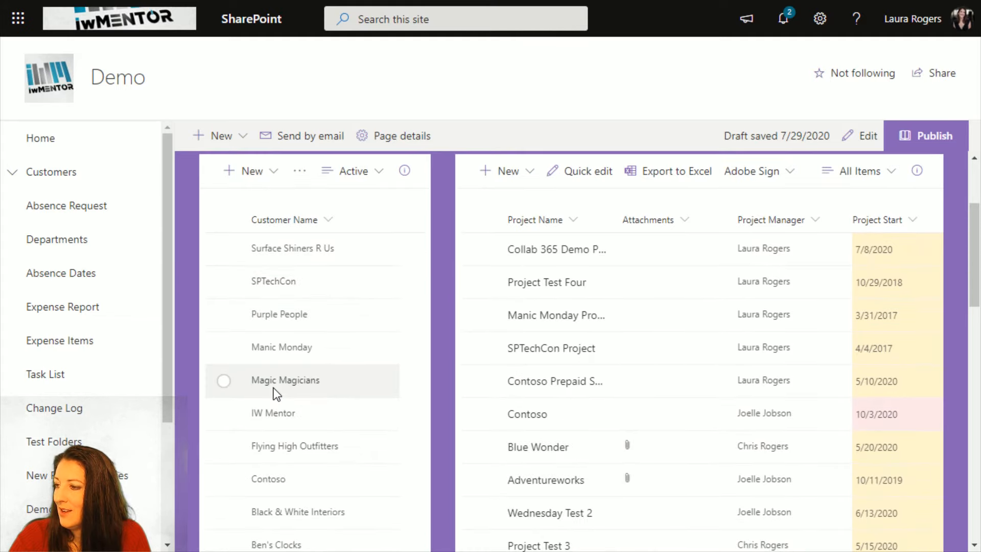
pyautogui.click(224, 480)
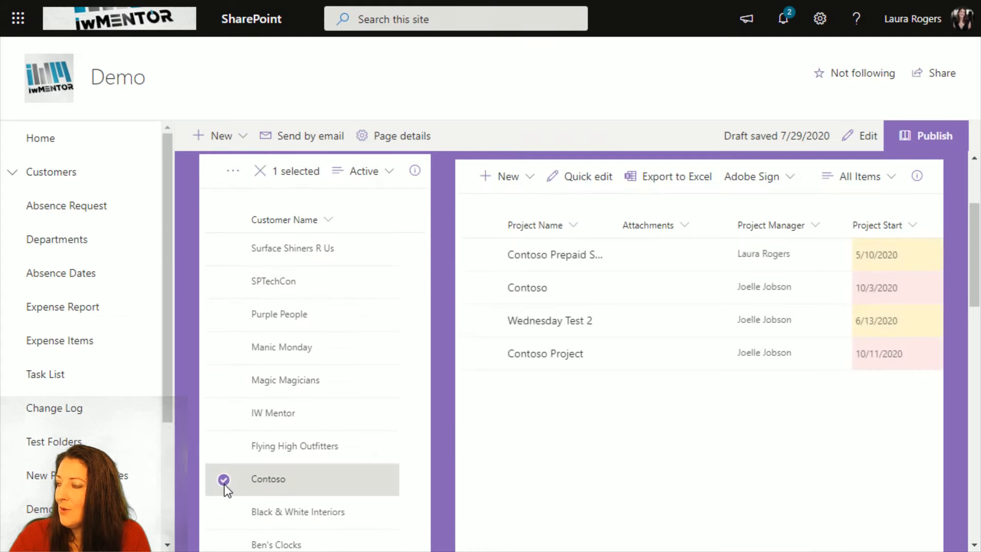
pyautogui.click(480, 353)
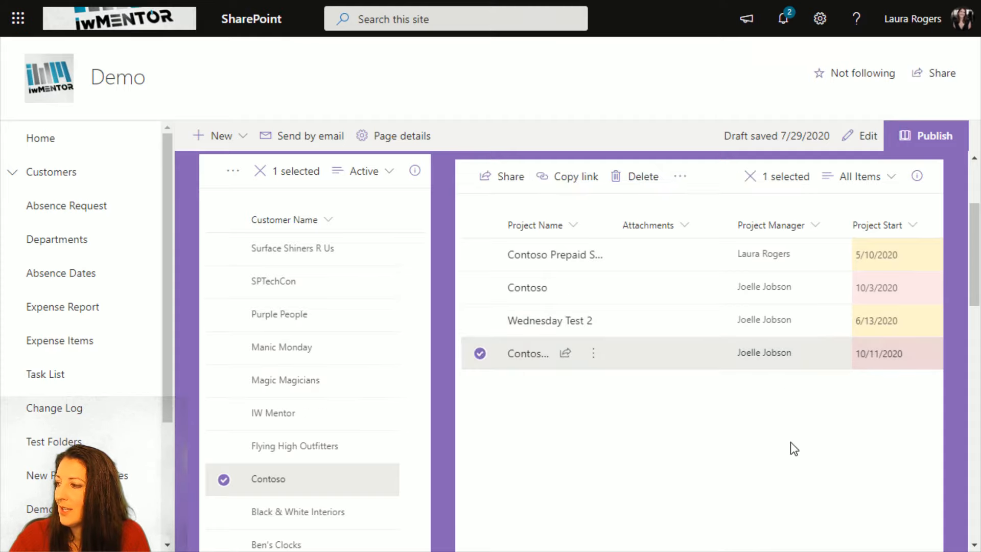
pyautogui.scroll(-10, 790, 442)
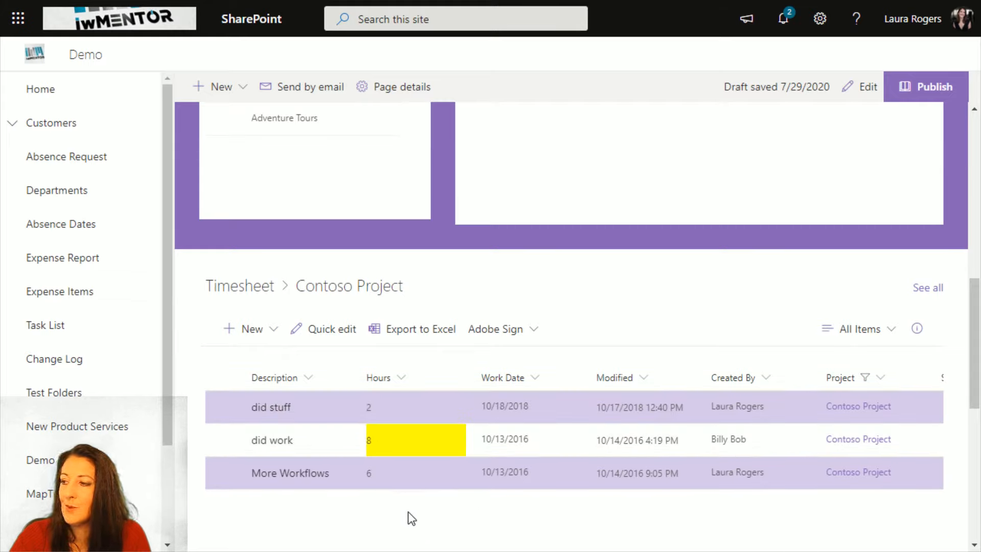
pyautogui.scroll(2, 611, 337)
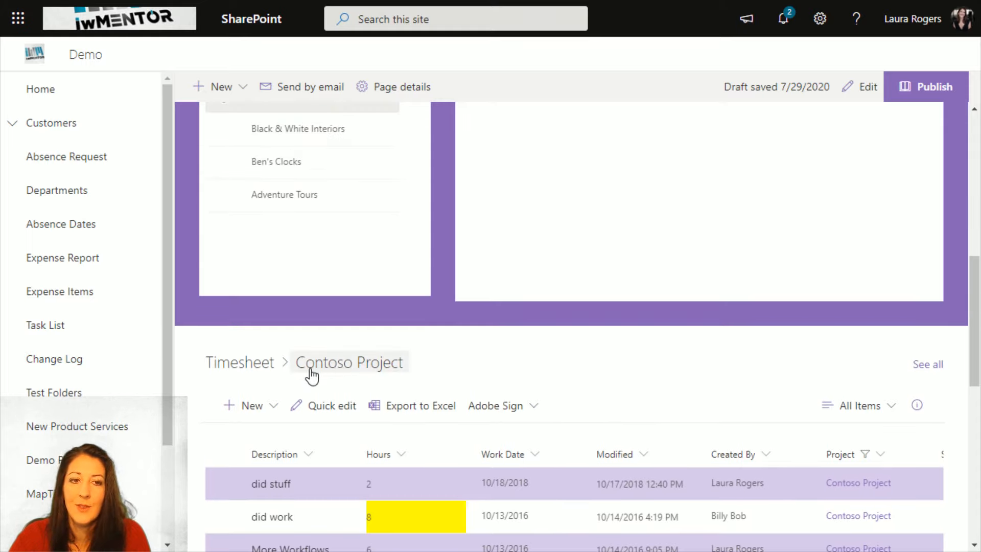
# - Select the IW Mentor customer and its IW Mentor Project, and examine the filtered Timesheet list
pyautogui.scroll(8, 593, 378)
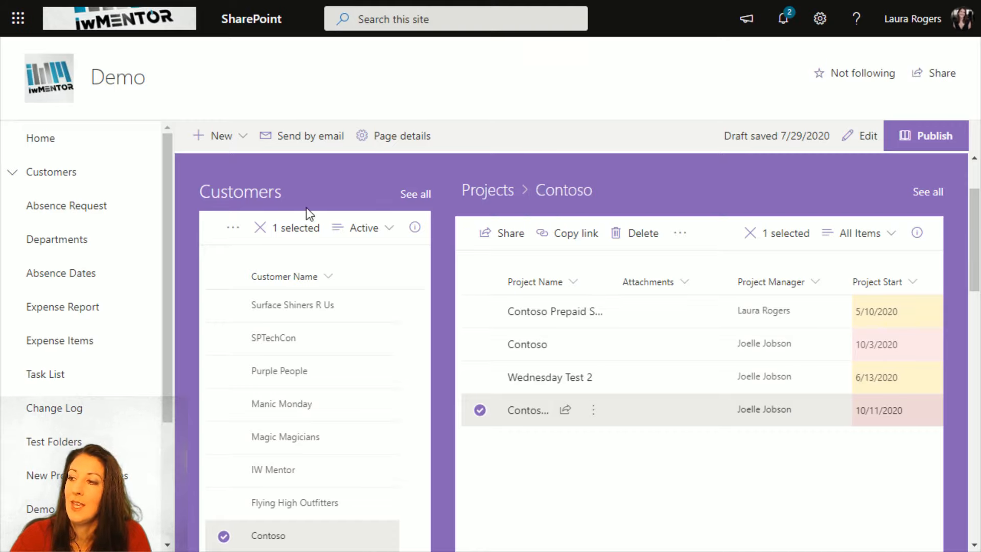
pyautogui.scroll(-3, 562, 446)
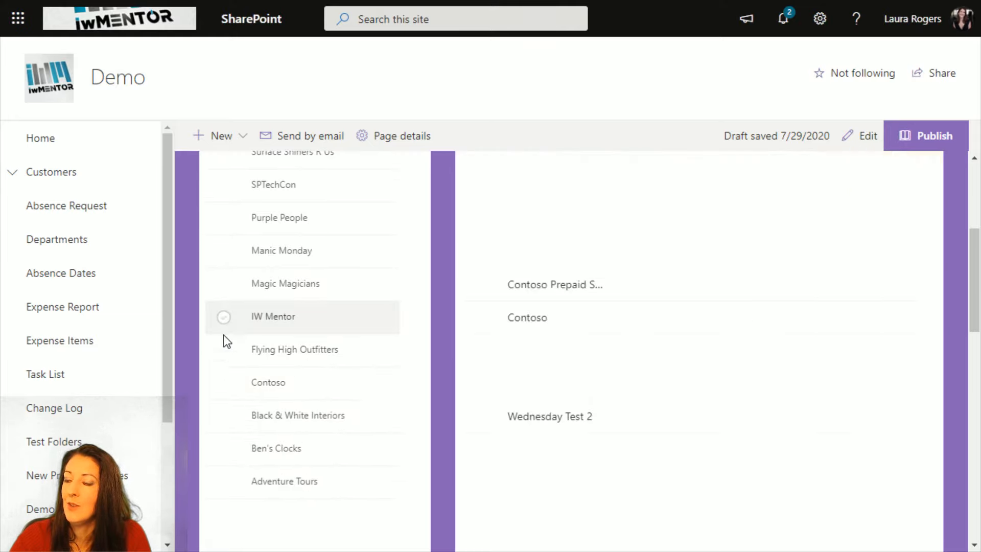
pyautogui.click(223, 319)
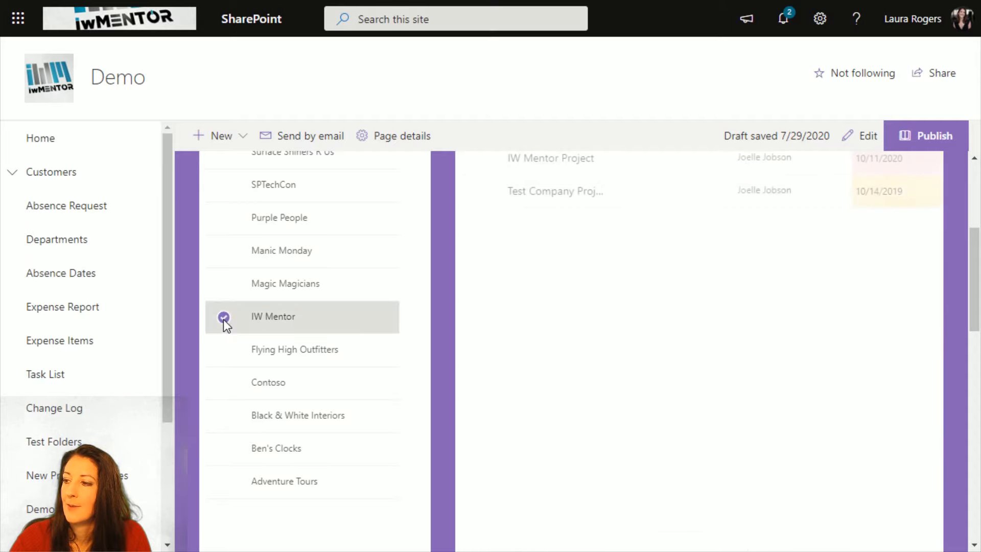
pyautogui.scroll(1, 681, 252)
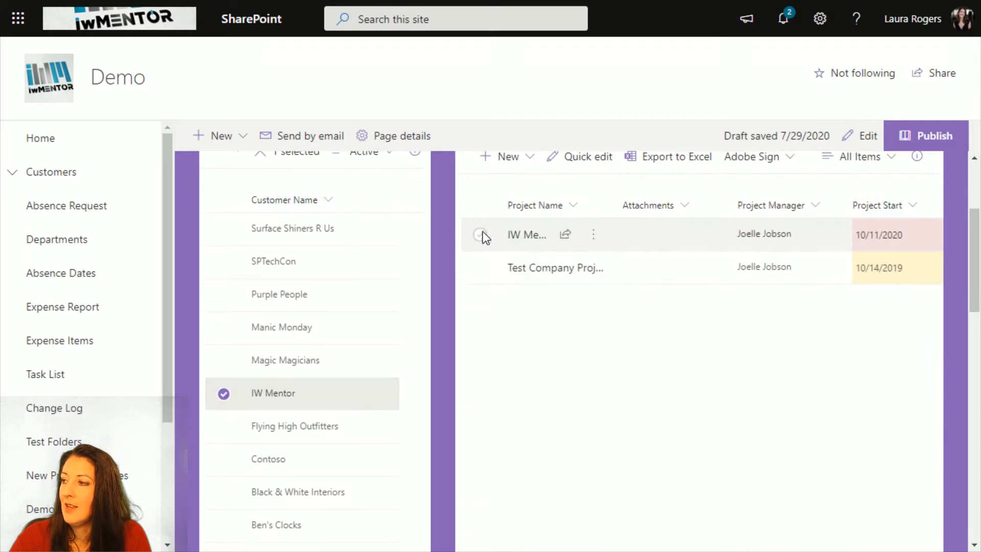
pyautogui.scroll(3, 503, 257)
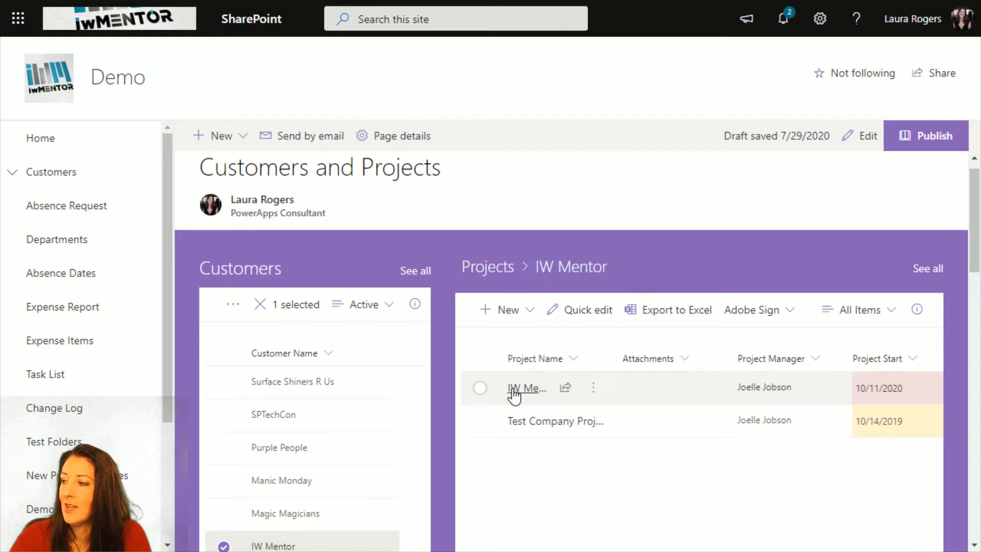
pyautogui.click(480, 387)
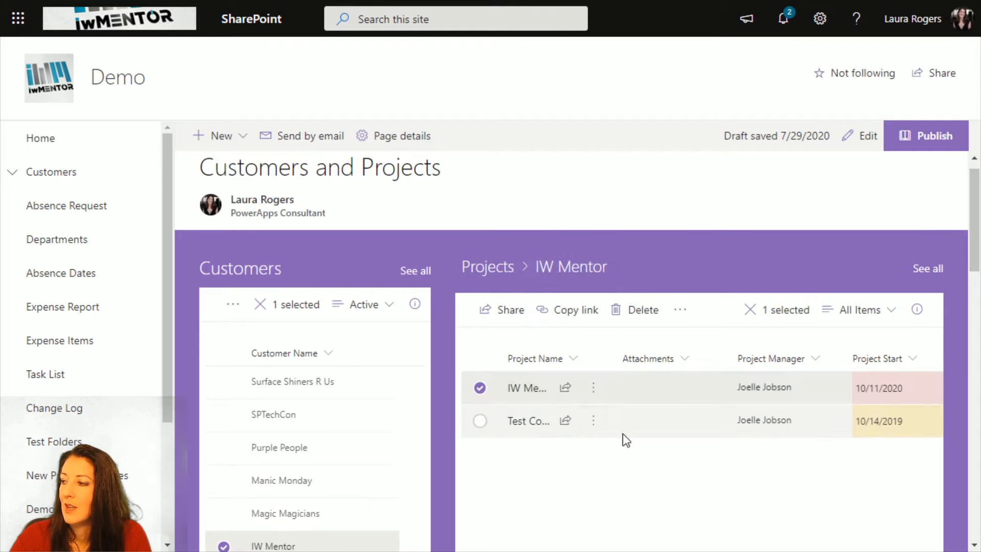
pyautogui.scroll(-6, 744, 475)
pyautogui.scroll(-3, 748, 477)
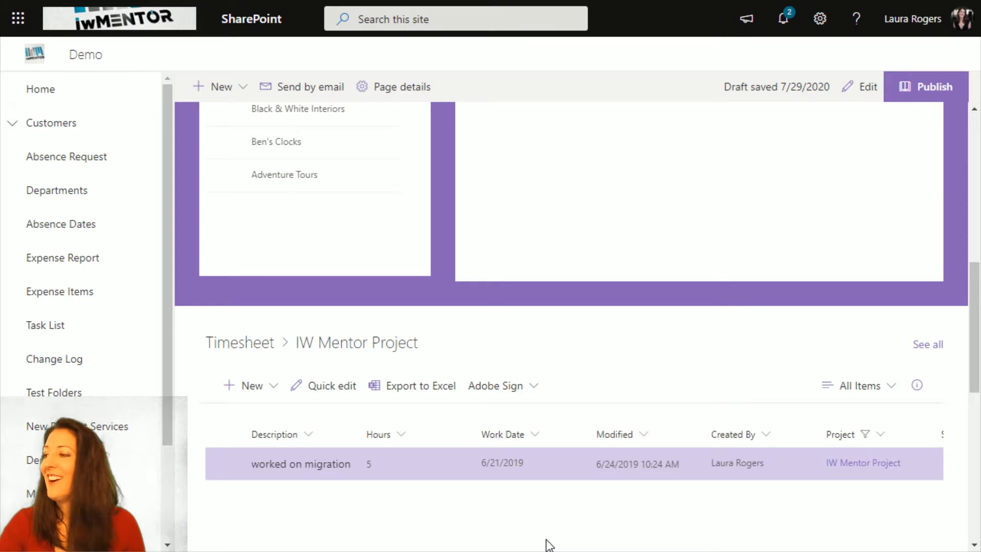
# - Leave the browser's full-screen view and open web.powerapps.com in a new browser tab
pyautogui.press('F11')
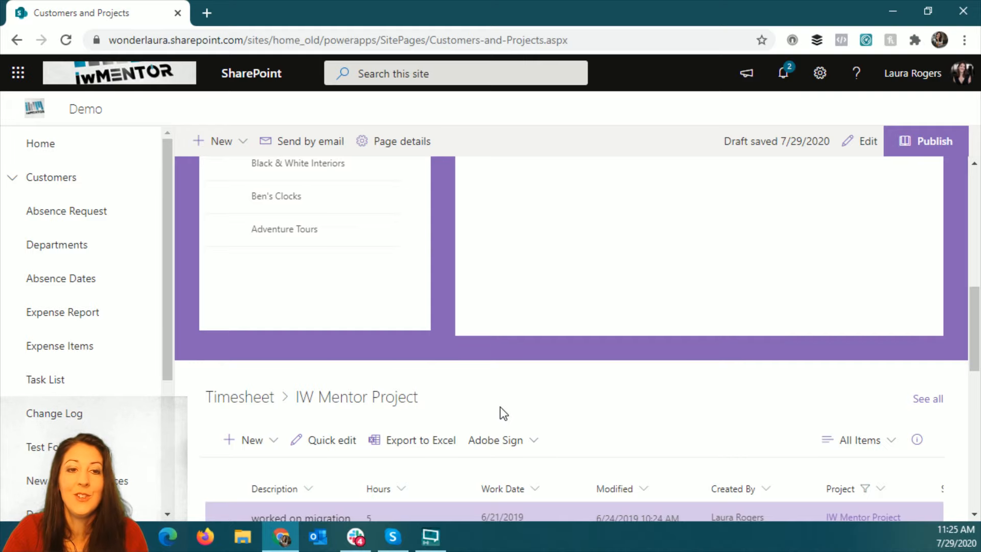
pyautogui.scroll(5, 503, 410)
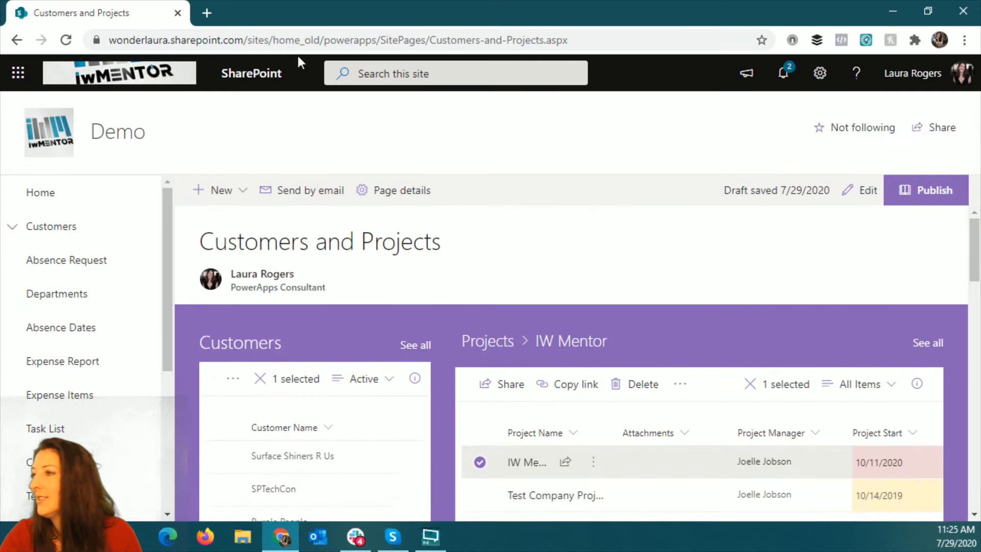
pyautogui.click(207, 14)
pyautogui.write('web.powerapps.com')
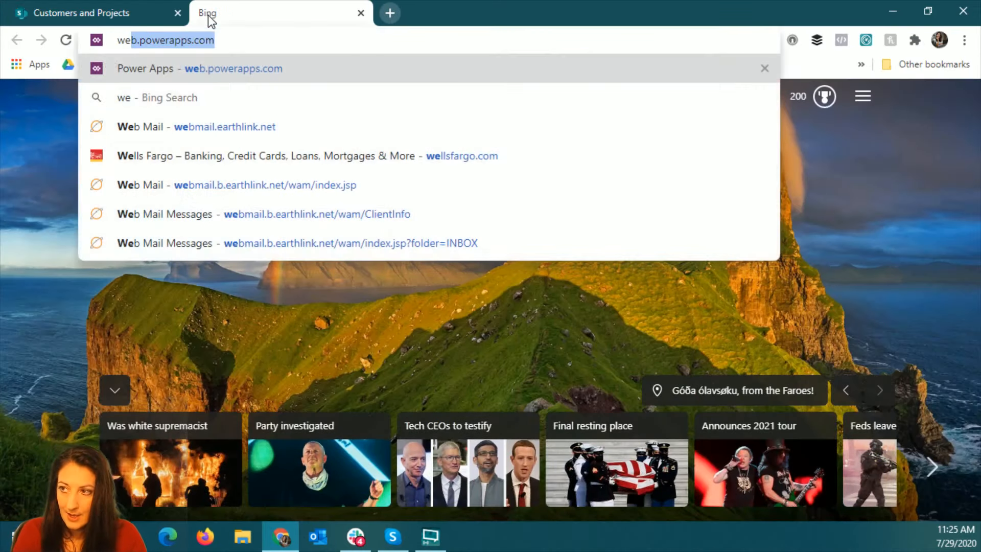
pyautogui.press('Return')
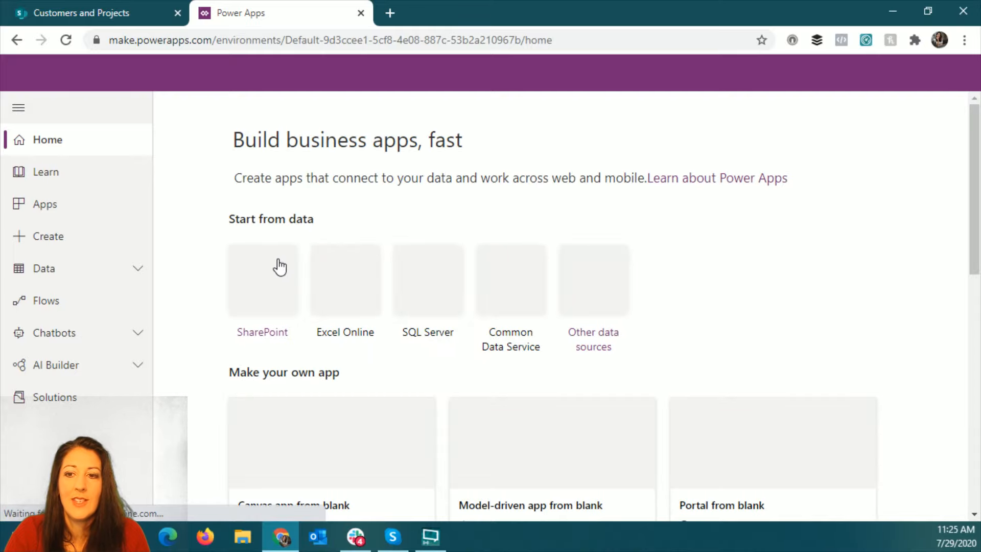
# - Show the list of apps in Power Apps and launch the Customers Projects Demo app
pyautogui.click(71, 211)
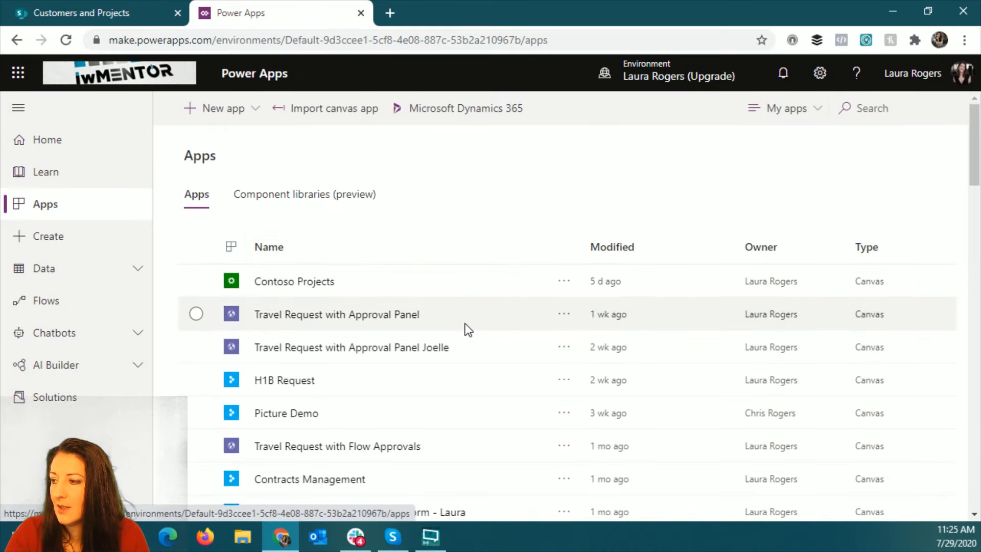
pyautogui.scroll(-1, 461, 346)
pyautogui.scroll(-3, 463, 347)
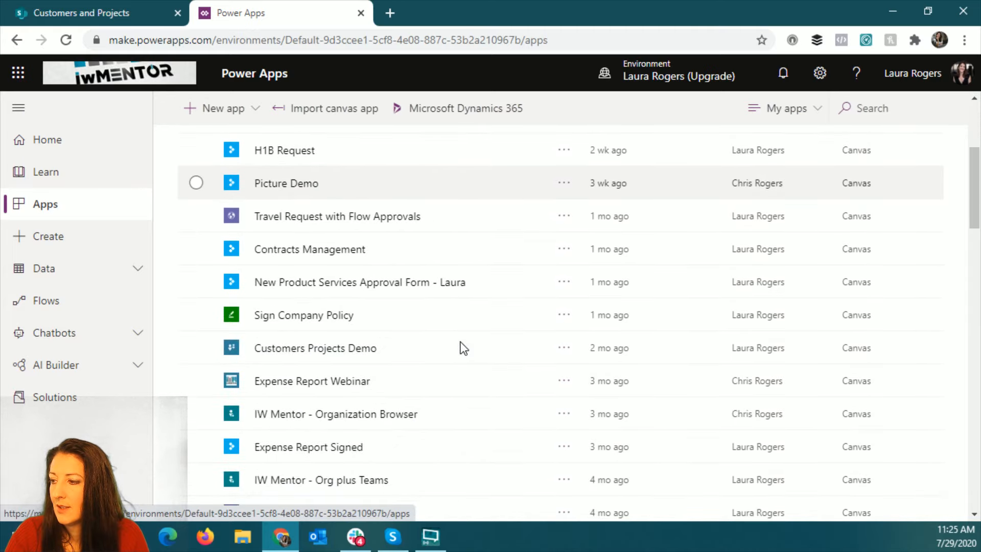
pyautogui.click(351, 349)
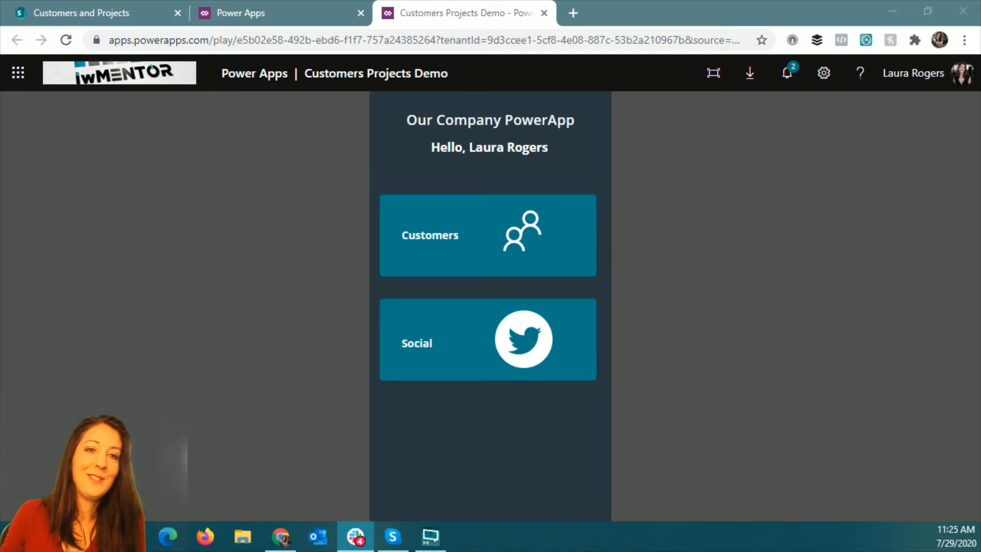
# - Open the app's Customers list and view the projects belonging to Contoso
pyautogui.click(442, 270)
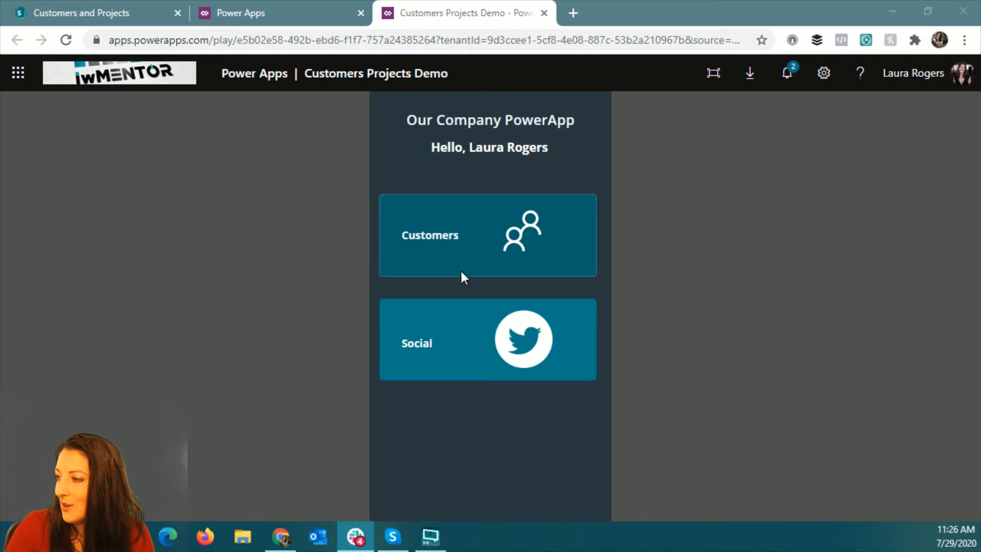
pyautogui.click(442, 265)
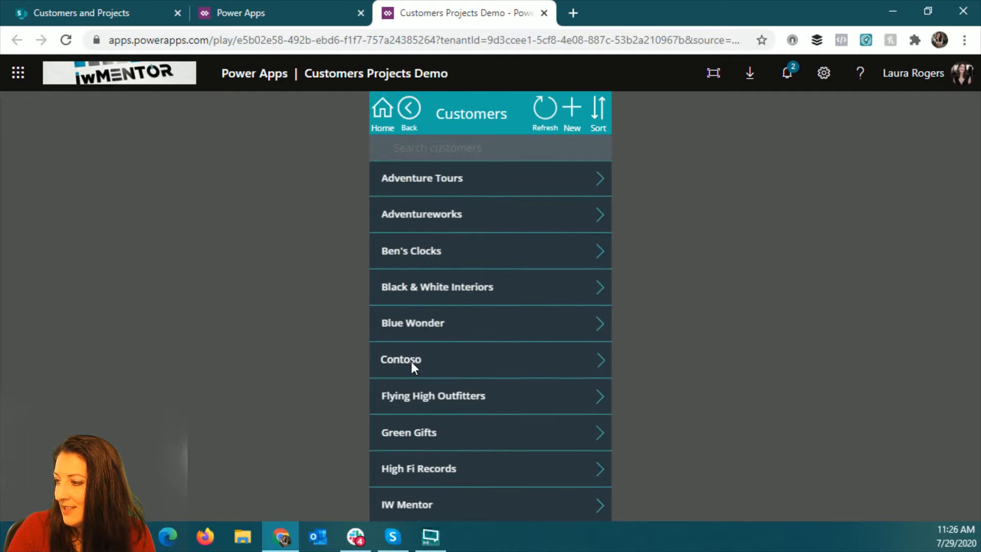
pyautogui.click(603, 361)
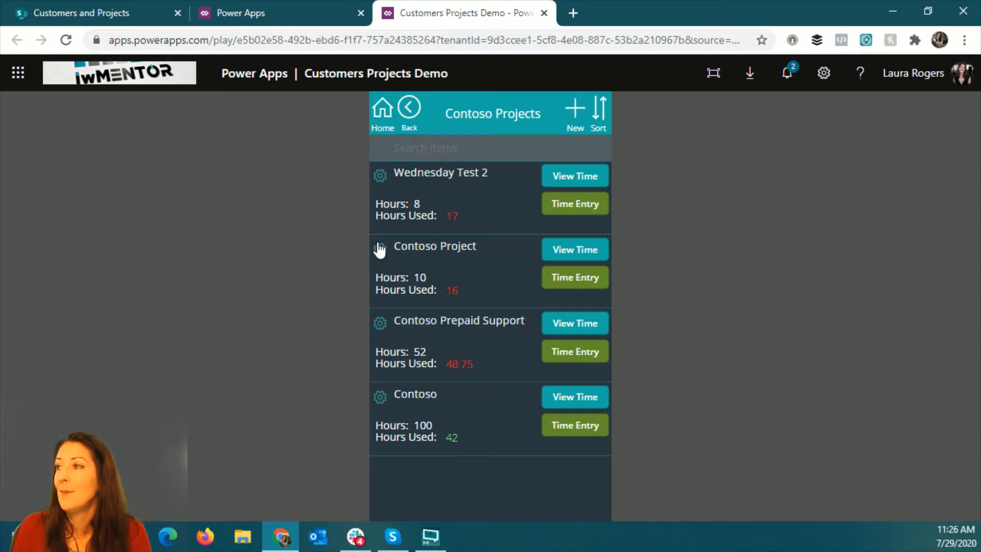
# - Return to the Power Apps list of apps and create a new blank canvas app with the tablet layout
pyautogui.click(317, 18)
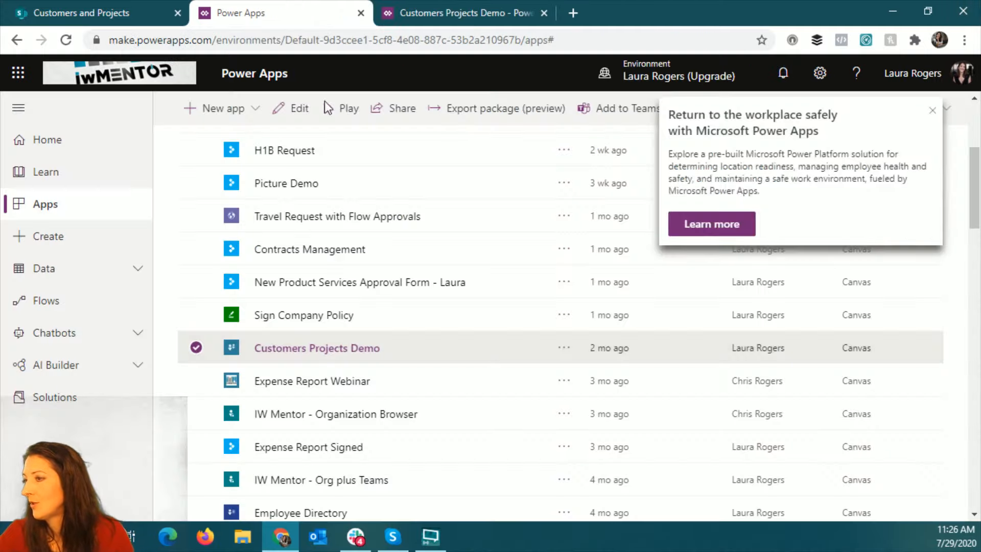
pyautogui.click(932, 110)
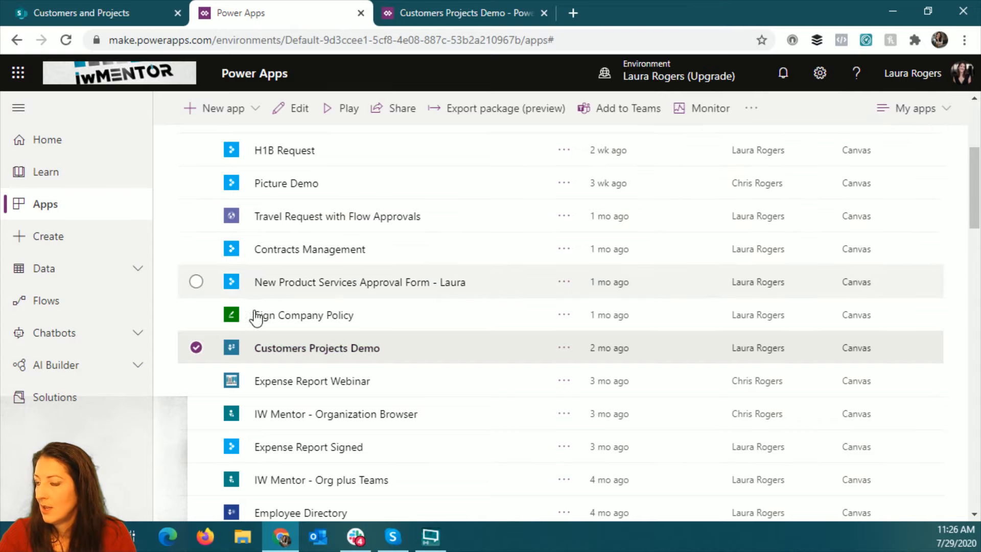
pyautogui.scroll(5, 255, 315)
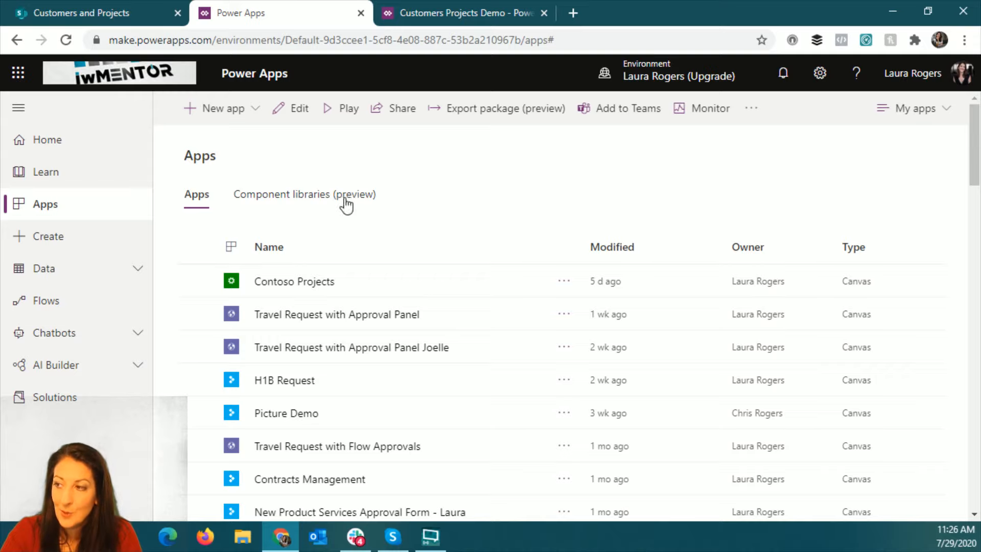
pyautogui.click(233, 110)
pyautogui.click(232, 143)
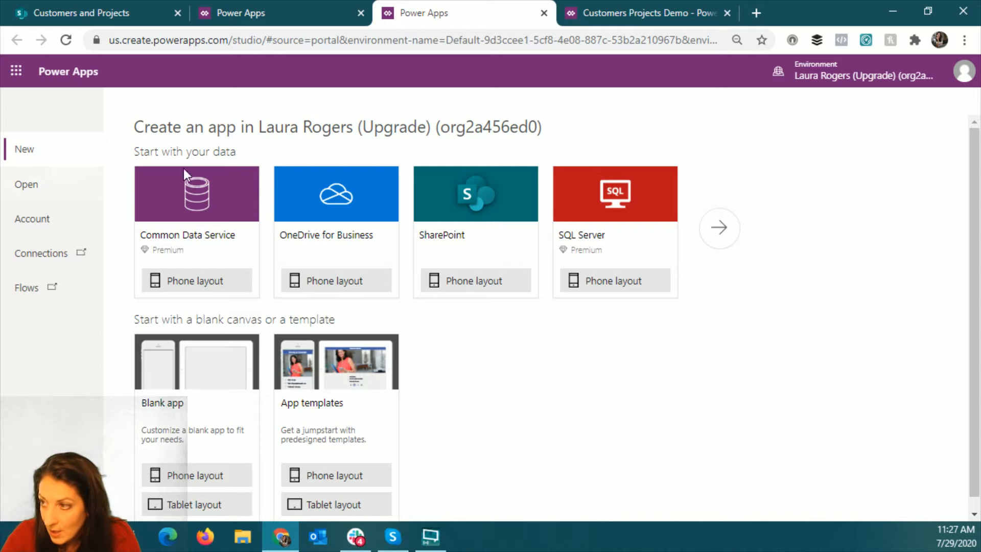
pyautogui.click(204, 505)
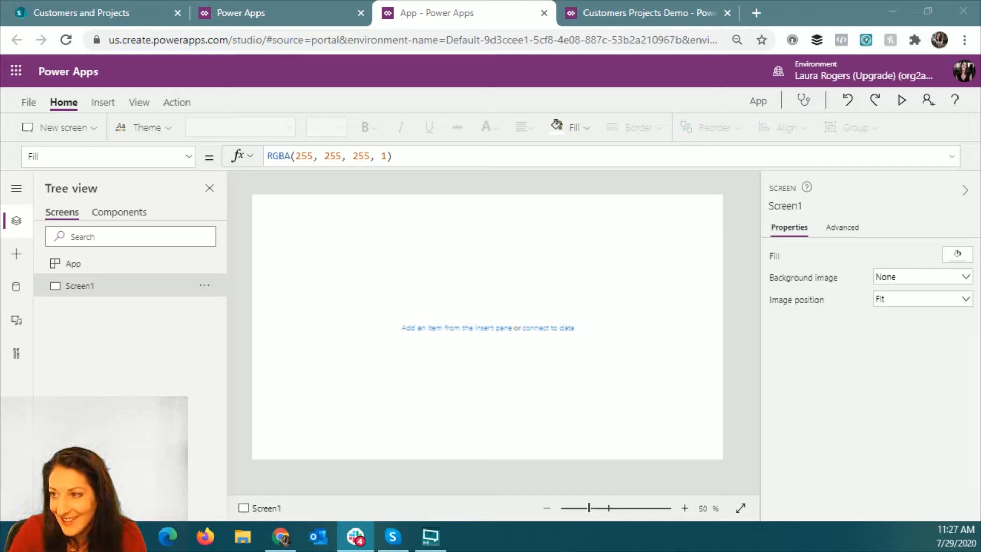
# - Search the data sources for share and connect to the Demo site through the existing SharePoint connection
pyautogui.click(15, 290)
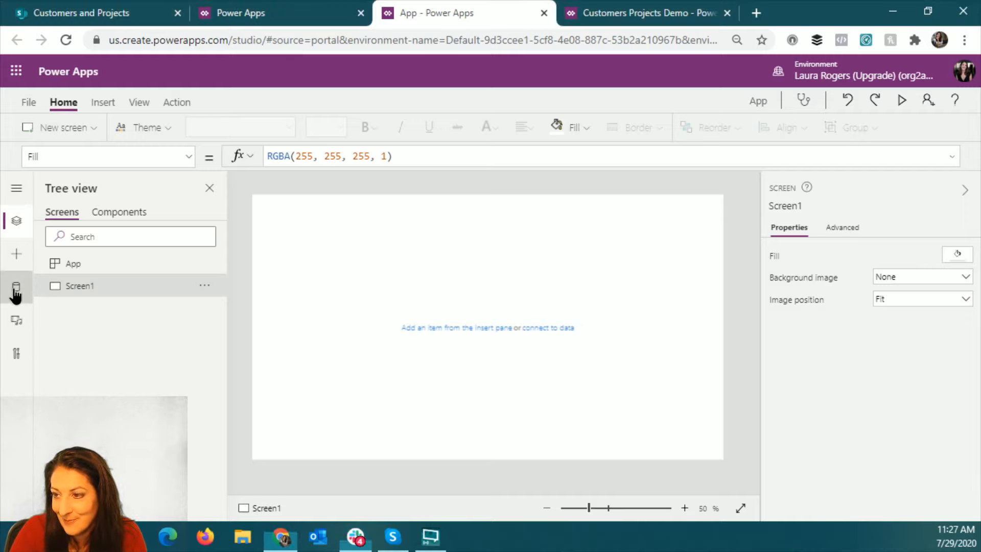
pyautogui.click(16, 291)
pyautogui.click(141, 213)
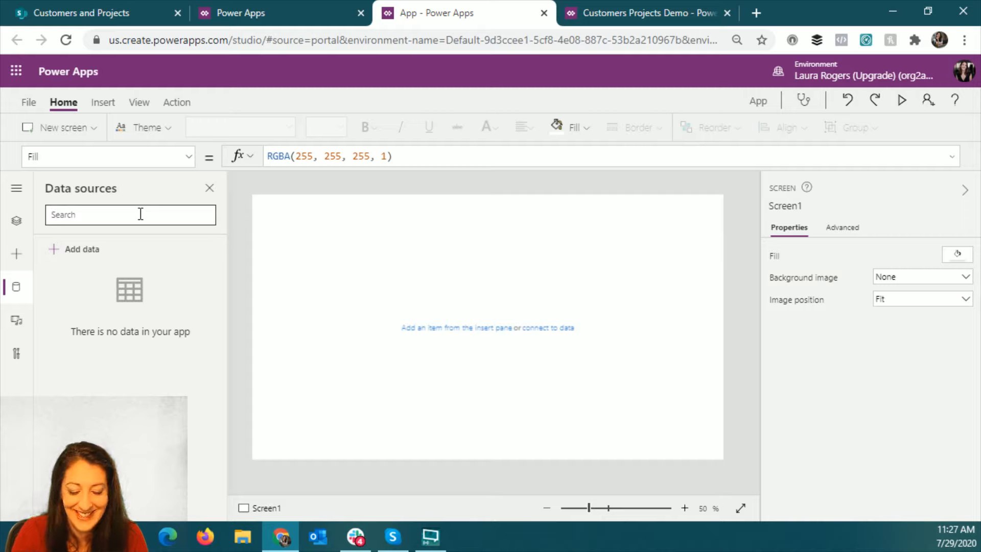
pyautogui.write('s')
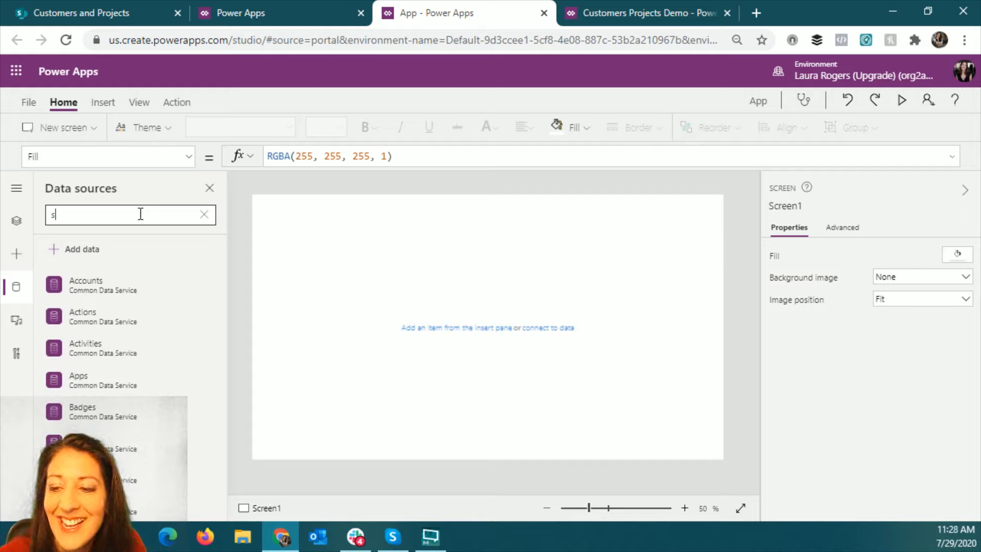
pyautogui.write('har')
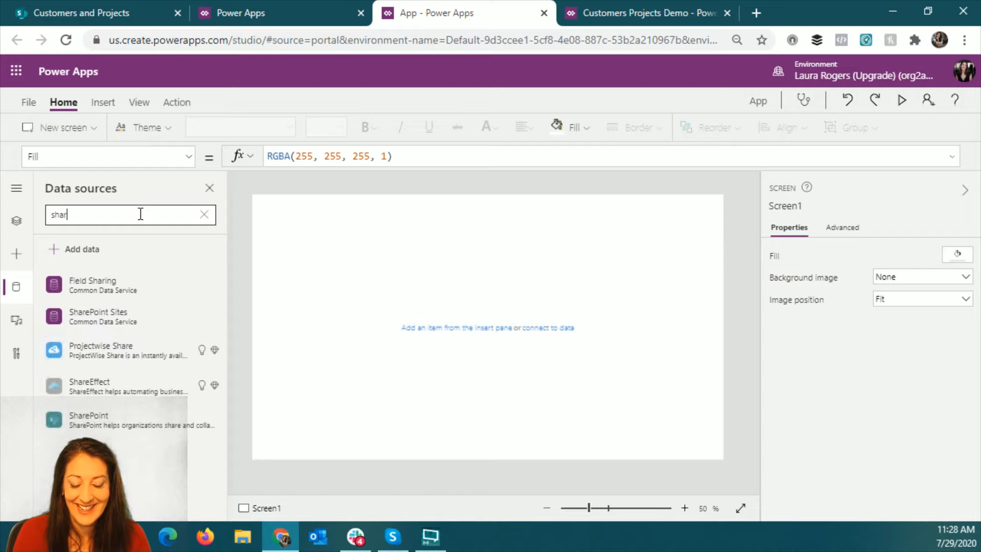
pyautogui.write('e')
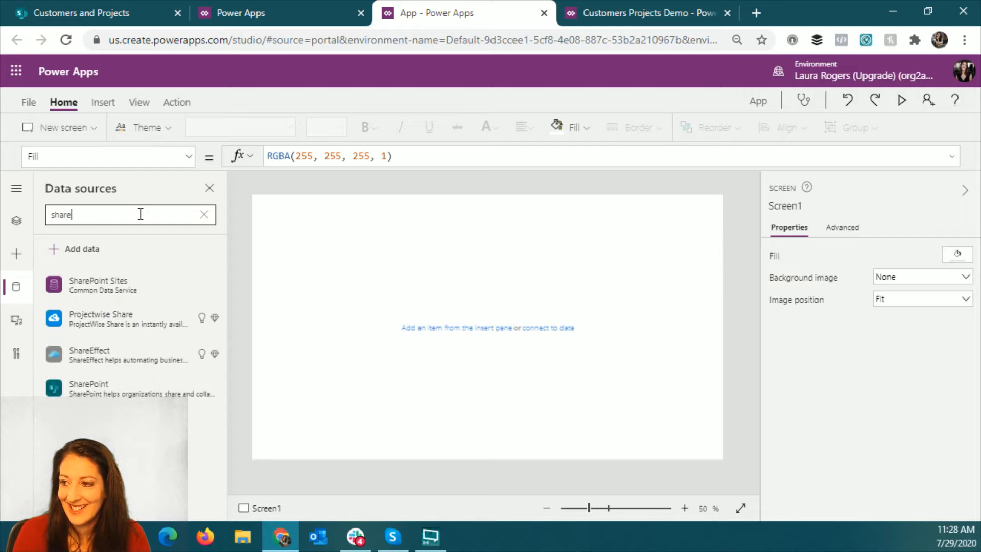
pyautogui.click(100, 388)
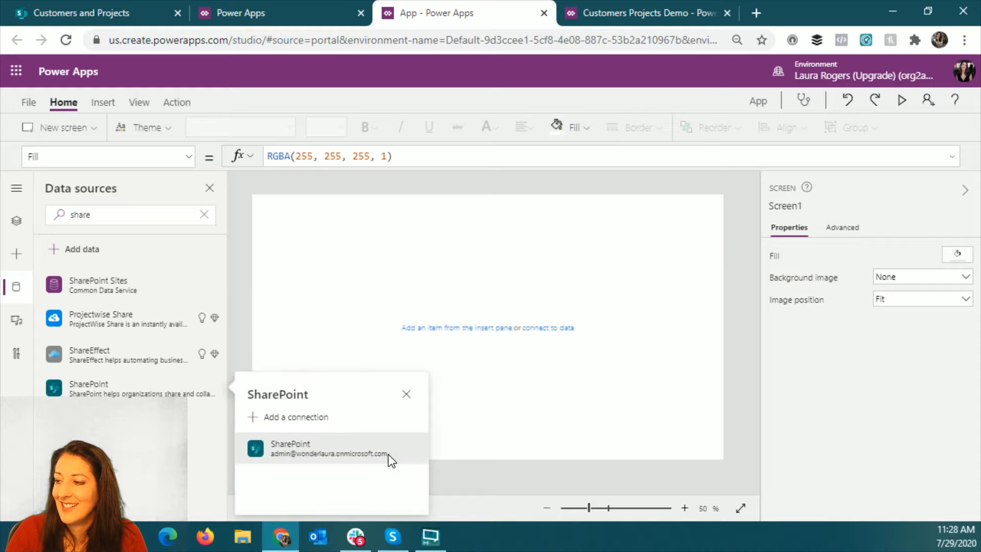
pyautogui.click(346, 455)
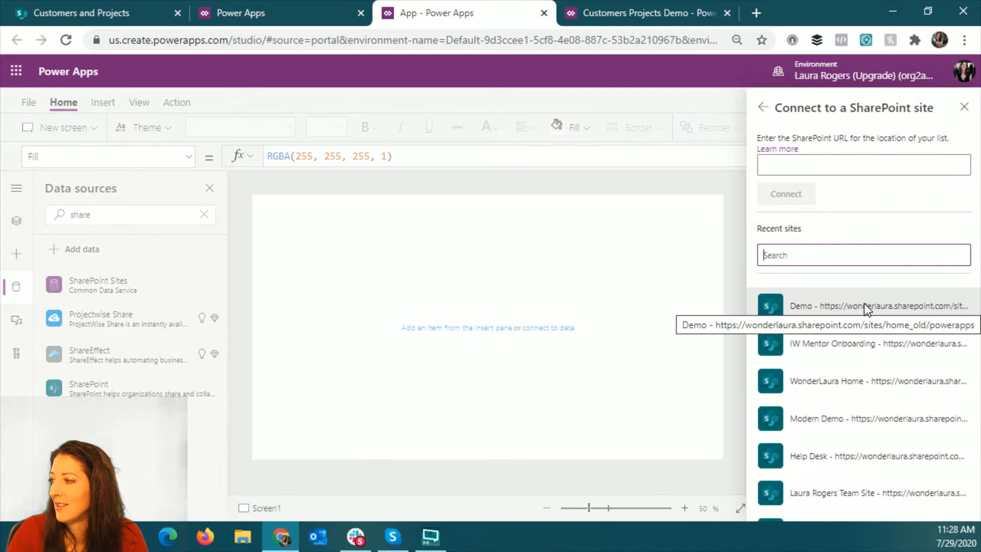
pyautogui.click(864, 305)
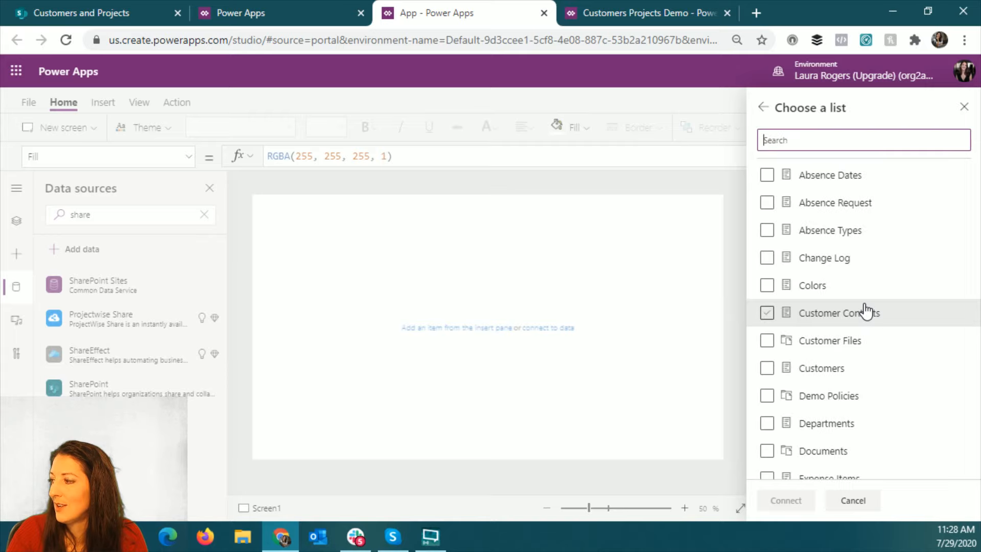
# - Connect the Customers, Projects and Timesheet lists to the app as data sources
pyautogui.scroll(-3, 864, 310)
pyautogui.click(767, 215)
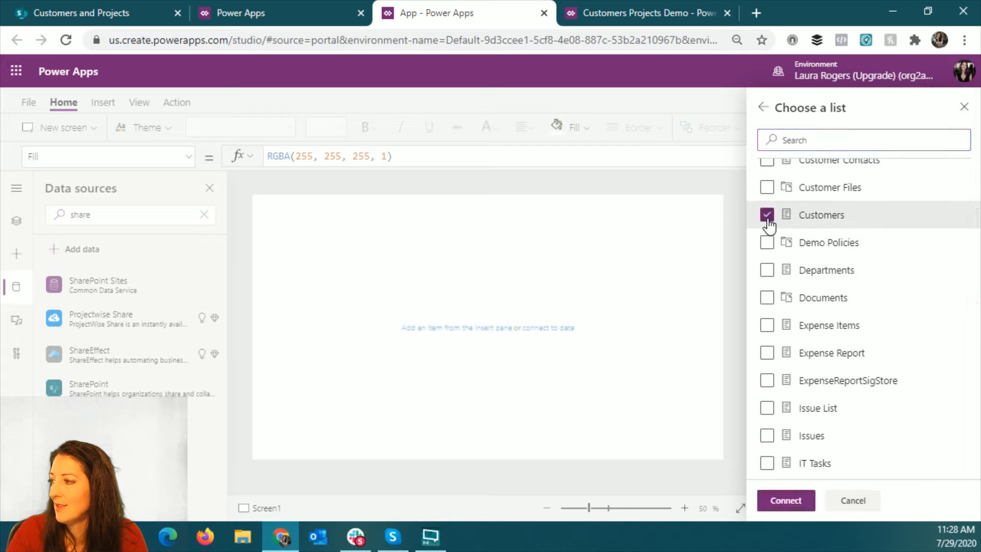
pyautogui.scroll(-3, 868, 299)
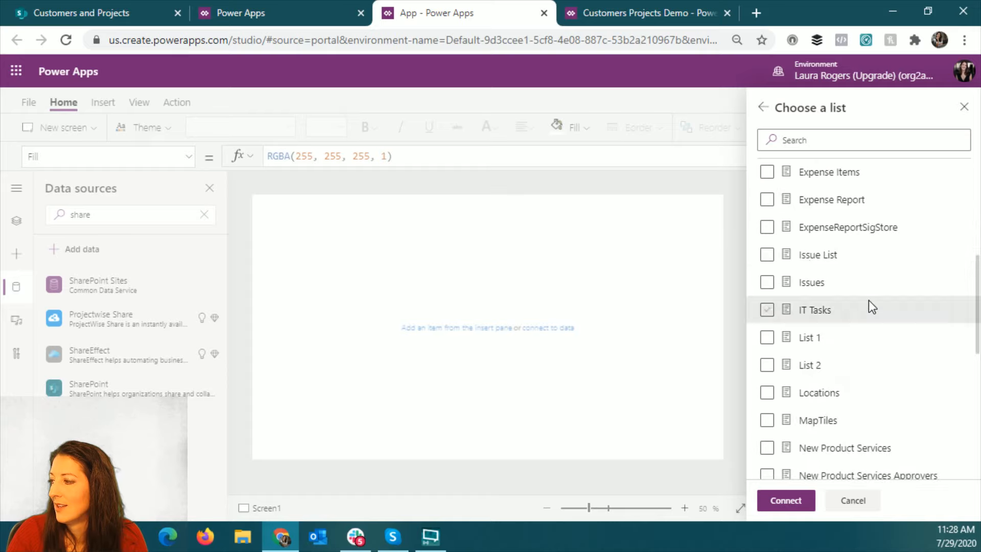
pyautogui.scroll(-4, 868, 299)
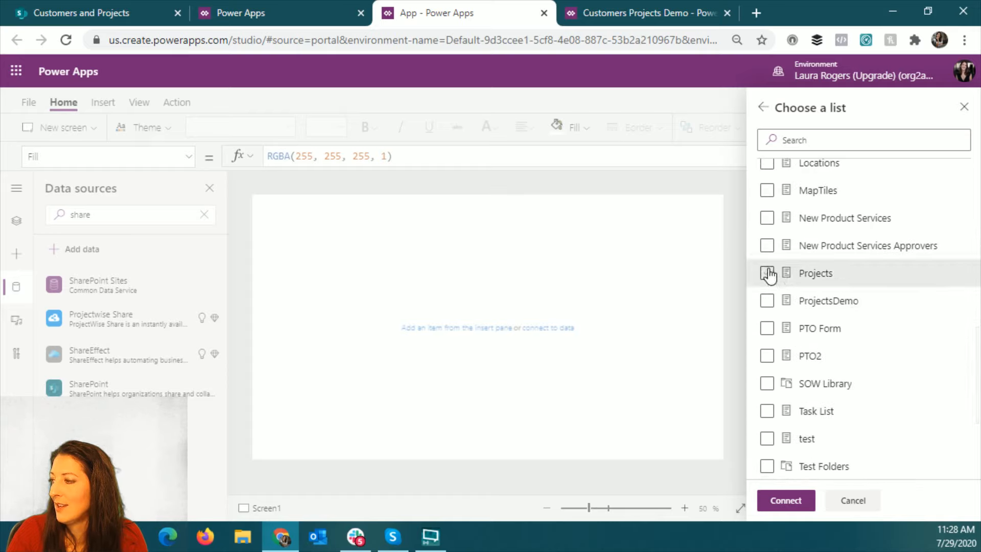
pyautogui.click(767, 273)
pyautogui.scroll(-3, 914, 372)
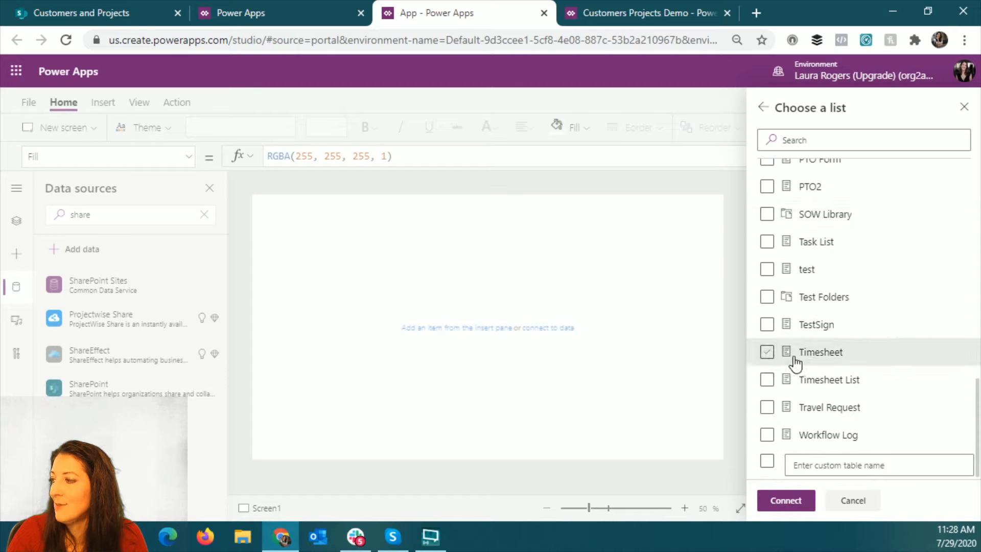
pyautogui.click(765, 351)
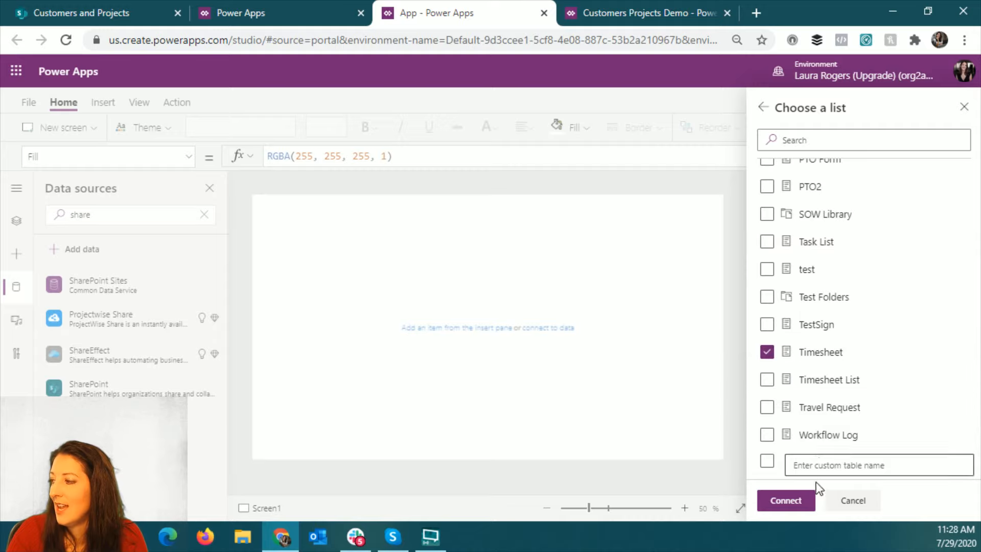
pyautogui.click(799, 506)
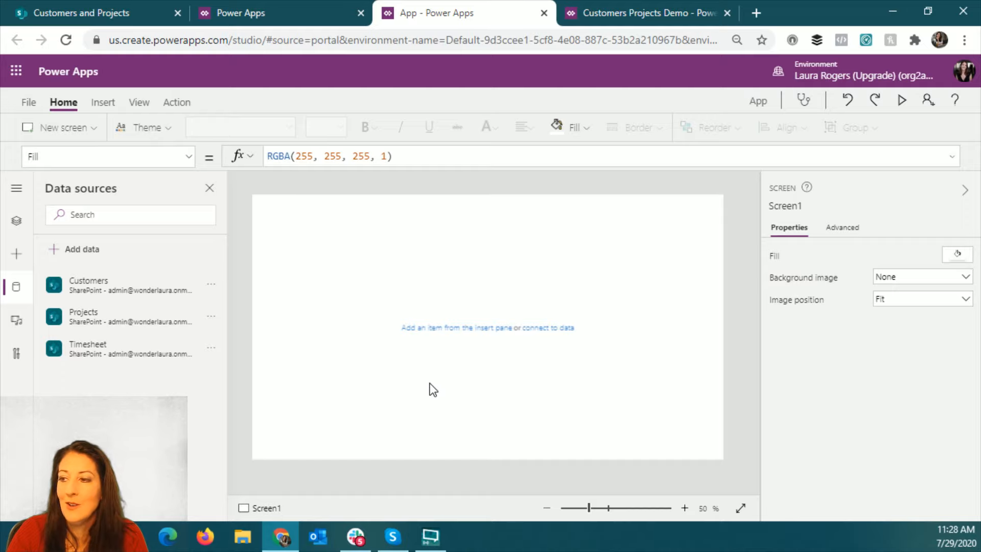
pyautogui.moveTo(155, 357)
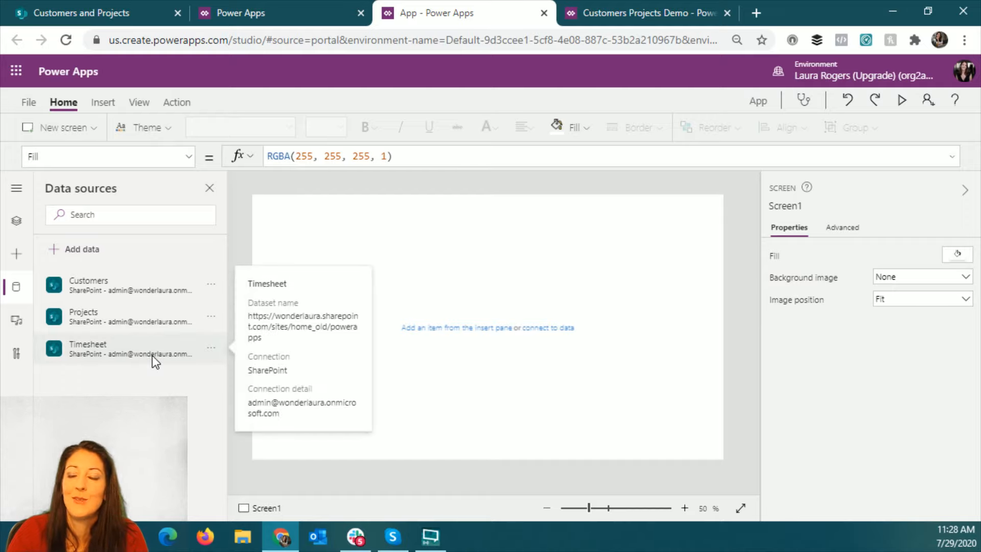
pyautogui.moveTo(114, 294)
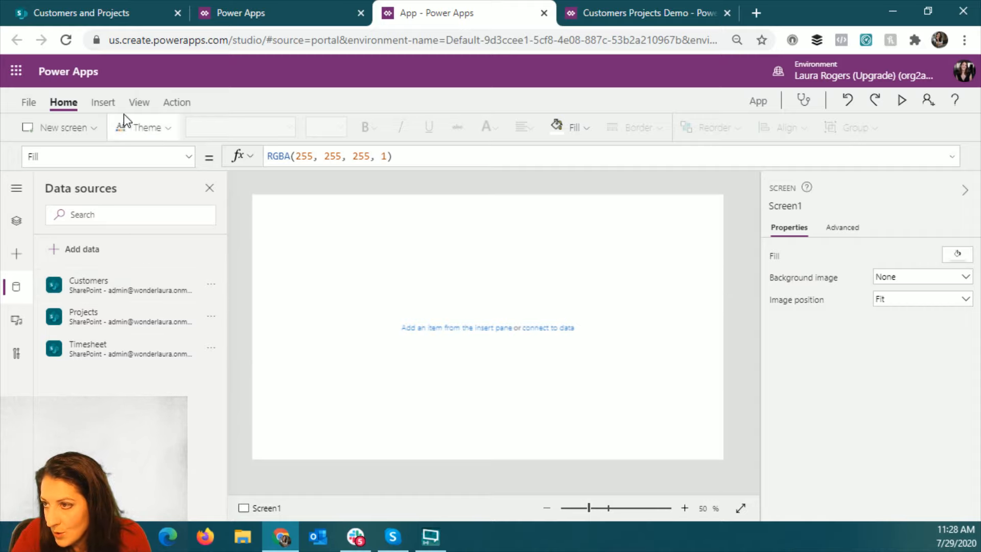
# - Insert a blank vertical gallery on Screen1 with Customers as its data source
pyautogui.click(103, 102)
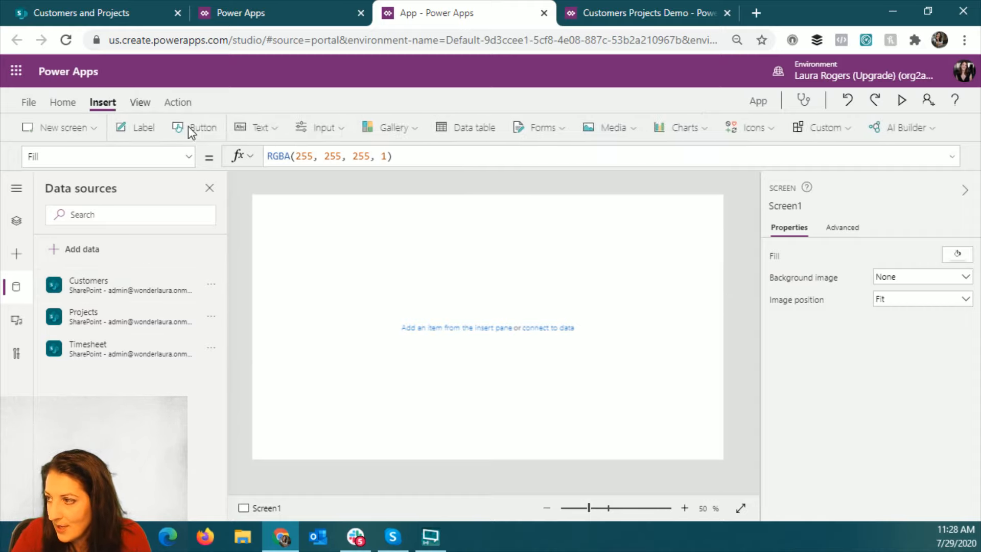
pyautogui.click(400, 128)
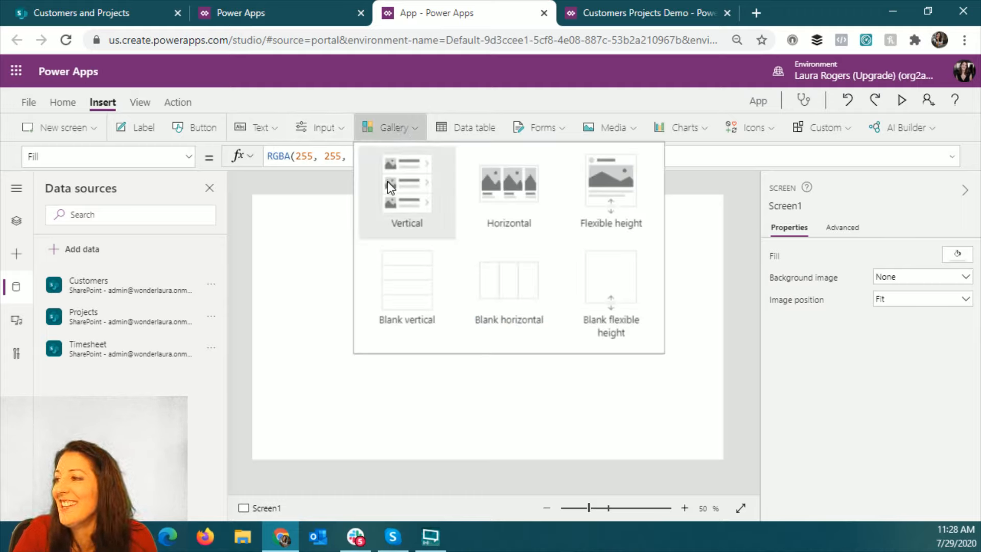
pyautogui.click(401, 286)
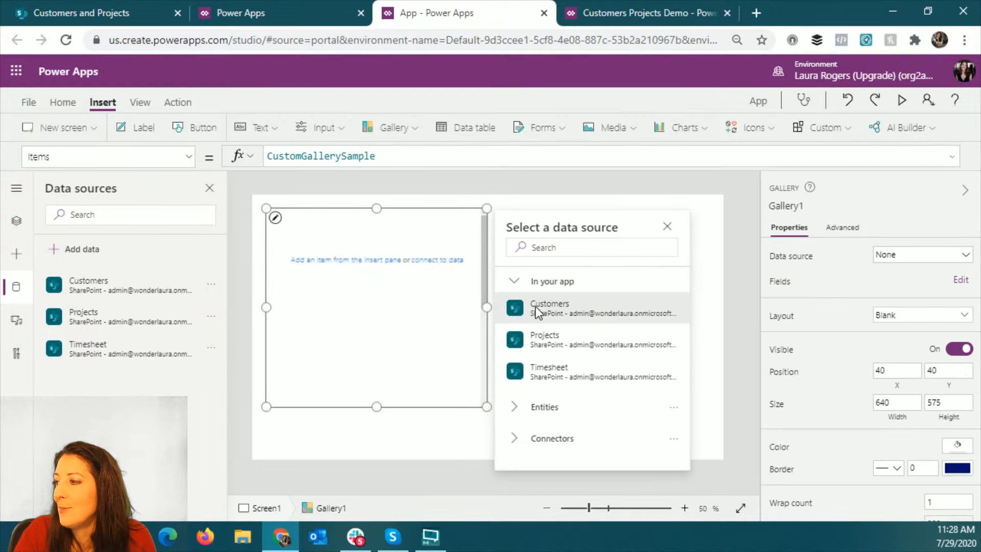
pyautogui.click(537, 310)
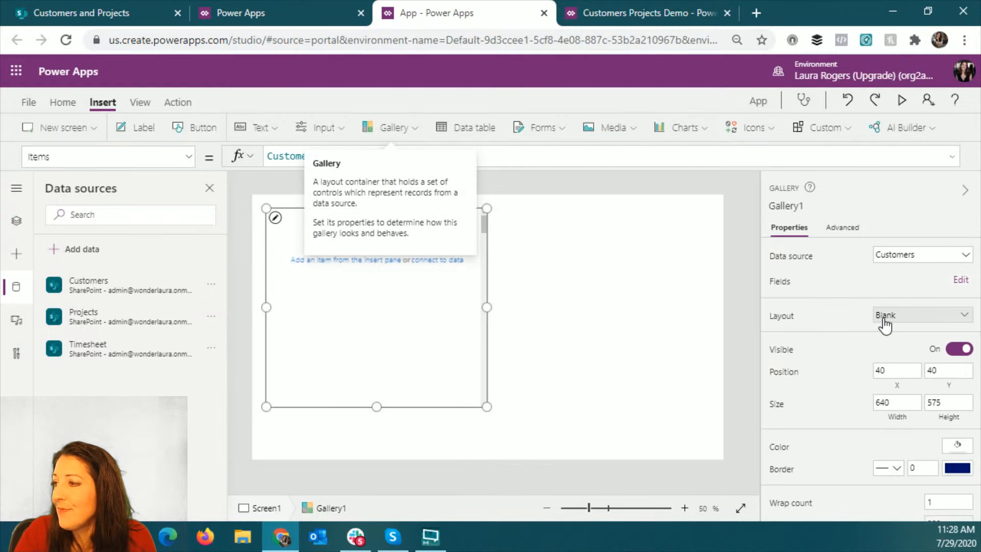
# - Give the Customers gallery the Title, subtitle, and body layout and enlarge it to about 794 by 768 at position 0, 0
pyautogui.click(913, 315)
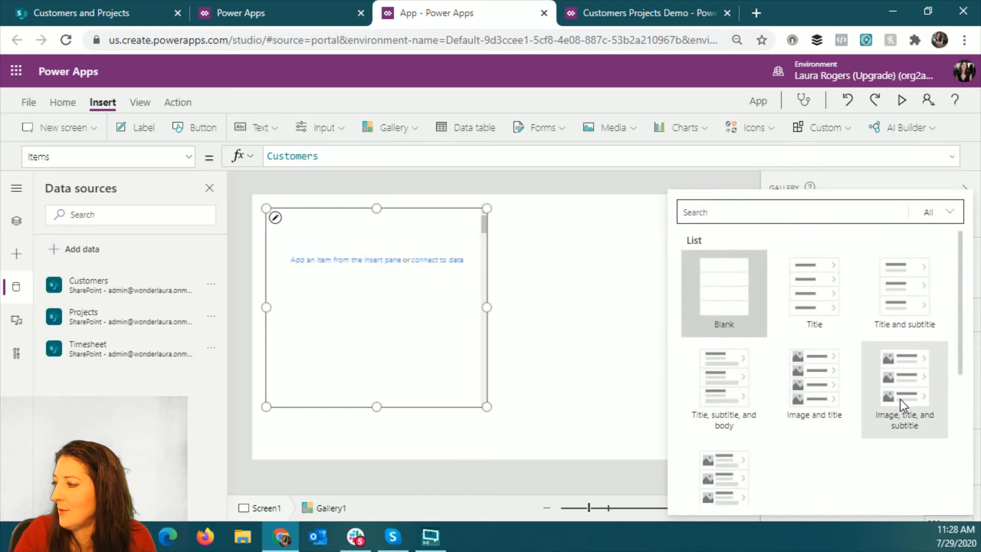
pyautogui.click(728, 376)
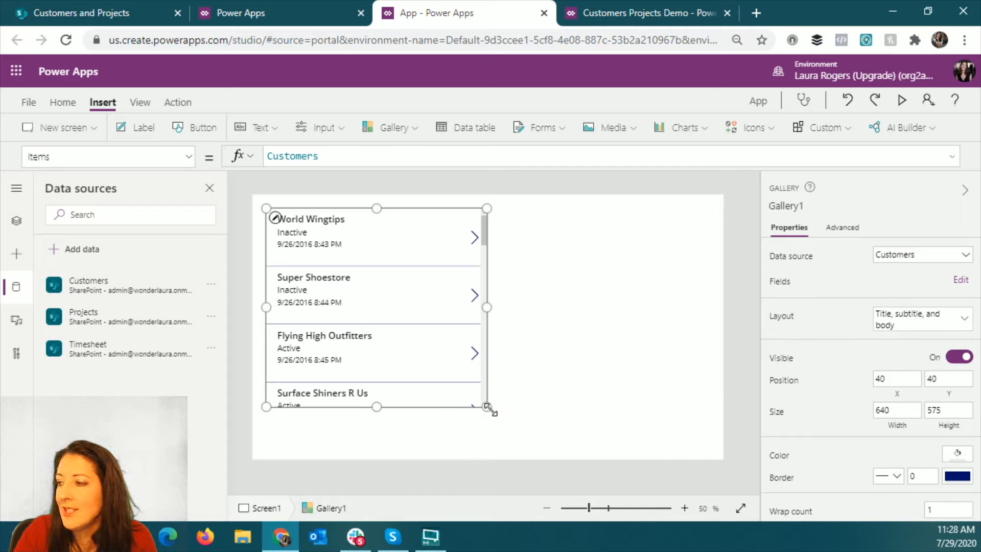
pyautogui.moveTo(487, 407); pyautogui.dragTo(529, 463)
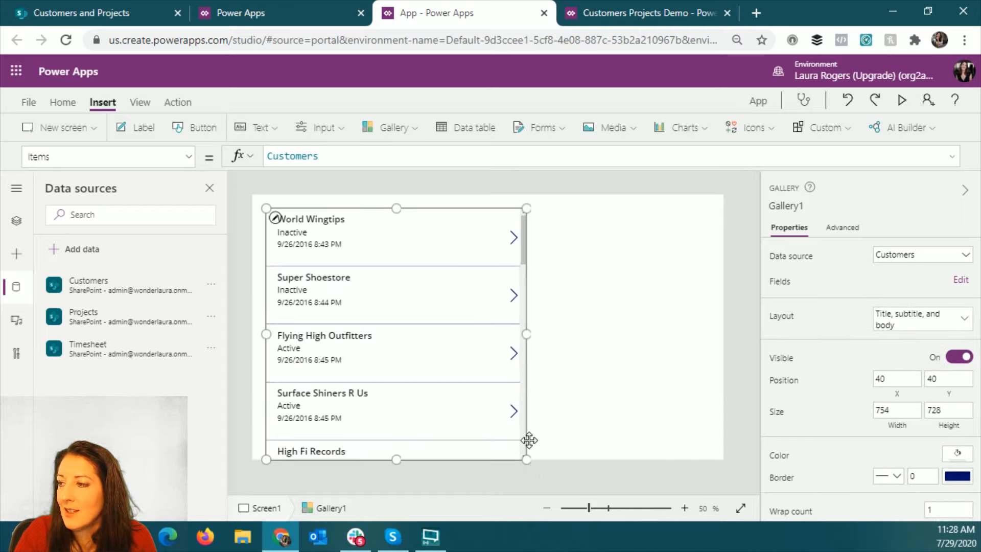
pyautogui.moveTo(264, 203); pyautogui.dragTo(237, 183)
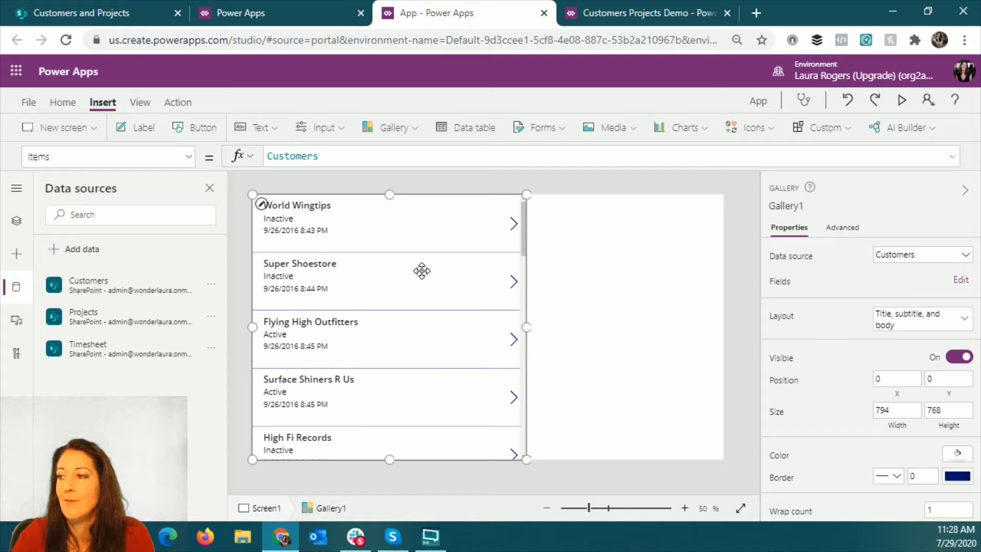
# - Set the text of the body label in the Customers gallery to ThisItem.Liaison.DisplayName
pyautogui.click(302, 230)
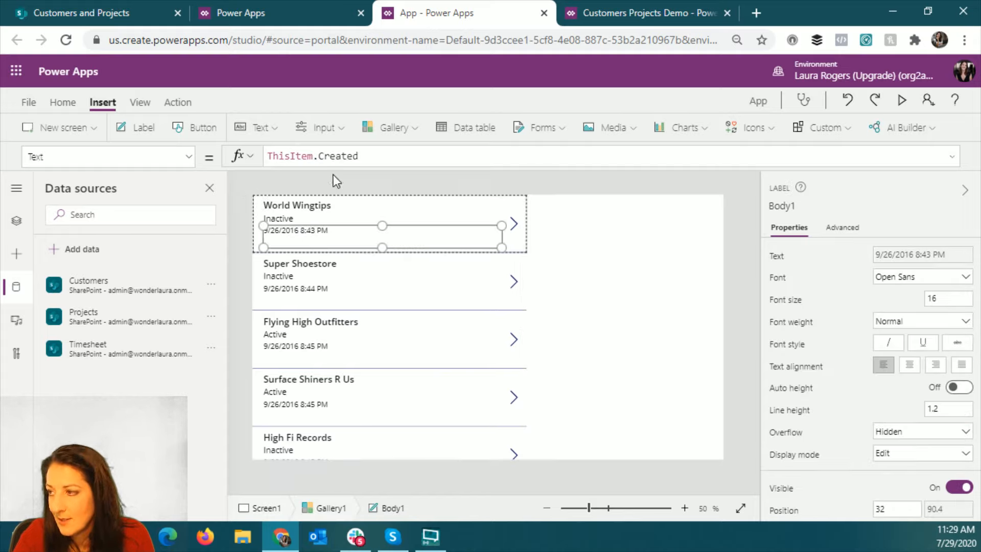
pyautogui.moveTo(319, 156); pyautogui.dragTo(416, 158)
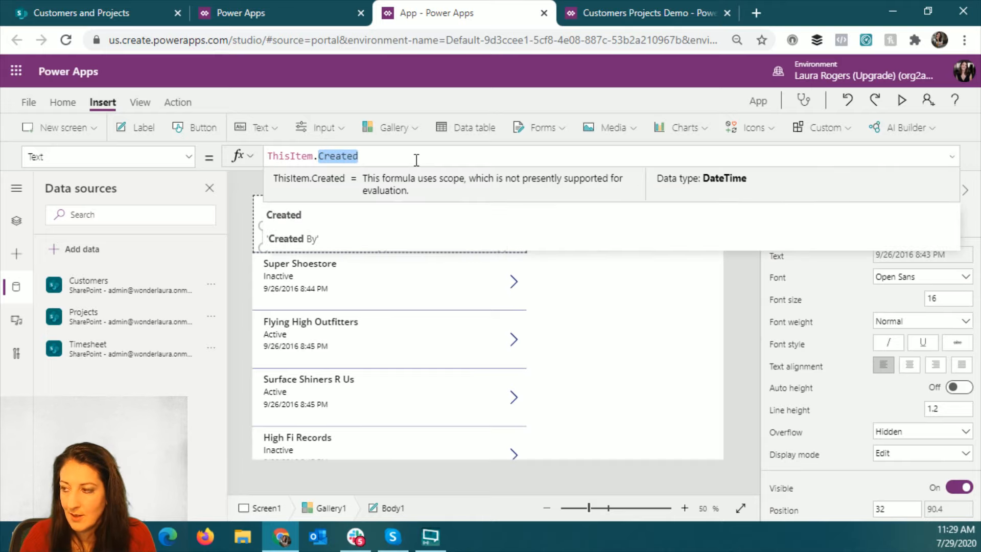
pyautogui.press('BackSpace')
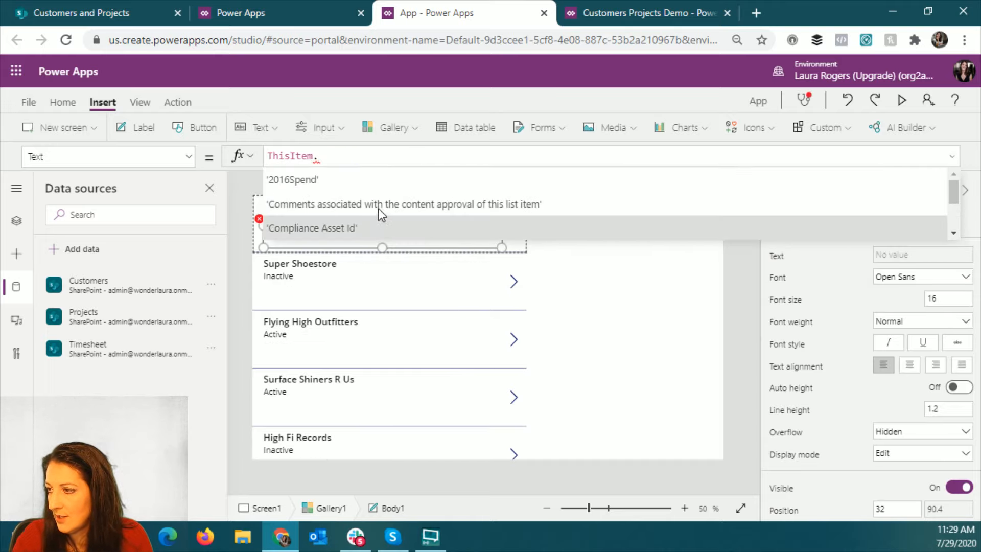
pyautogui.scroll(-5, 381, 209)
pyautogui.scroll(-4, 380, 212)
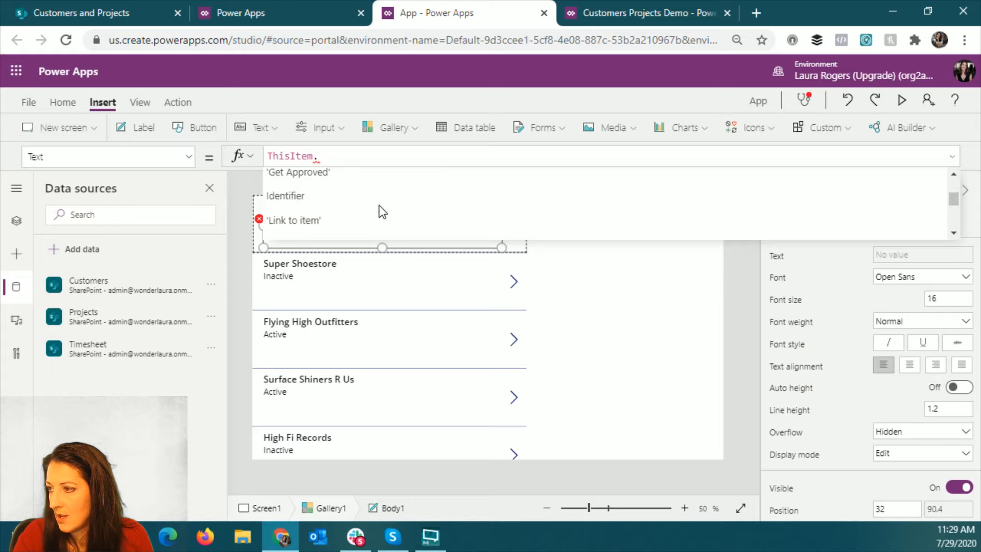
pyautogui.scroll(-5, 380, 212)
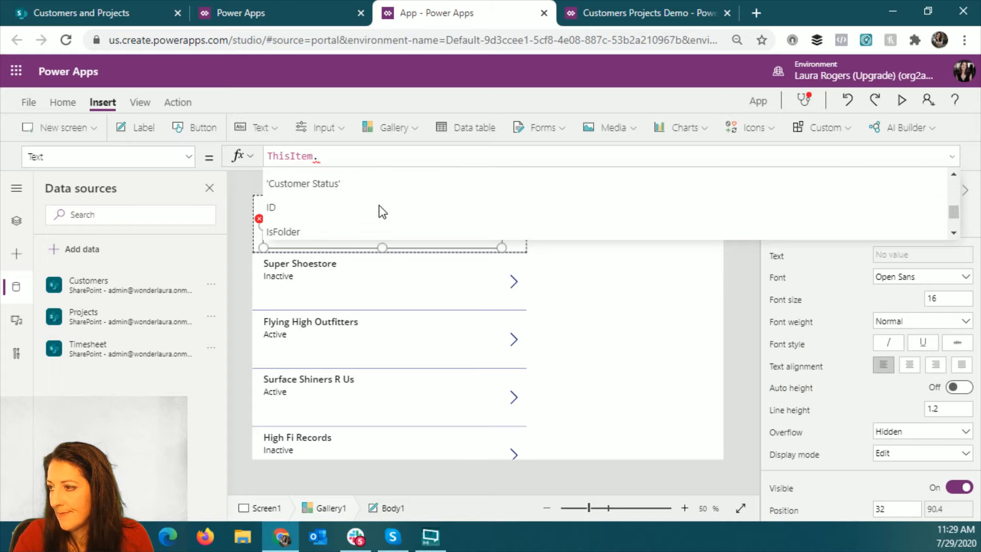
pyautogui.click(365, 200)
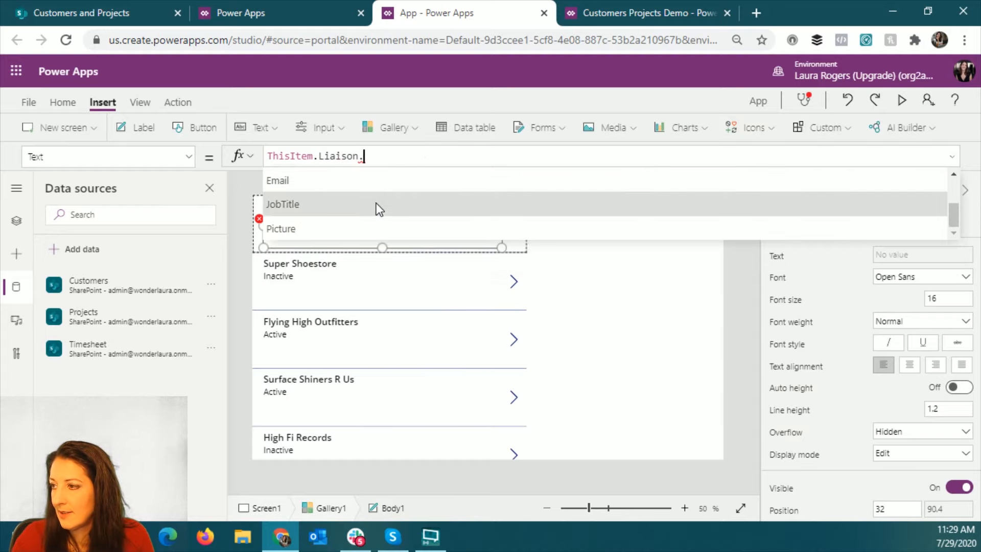
pyautogui.scroll(3, 382, 210)
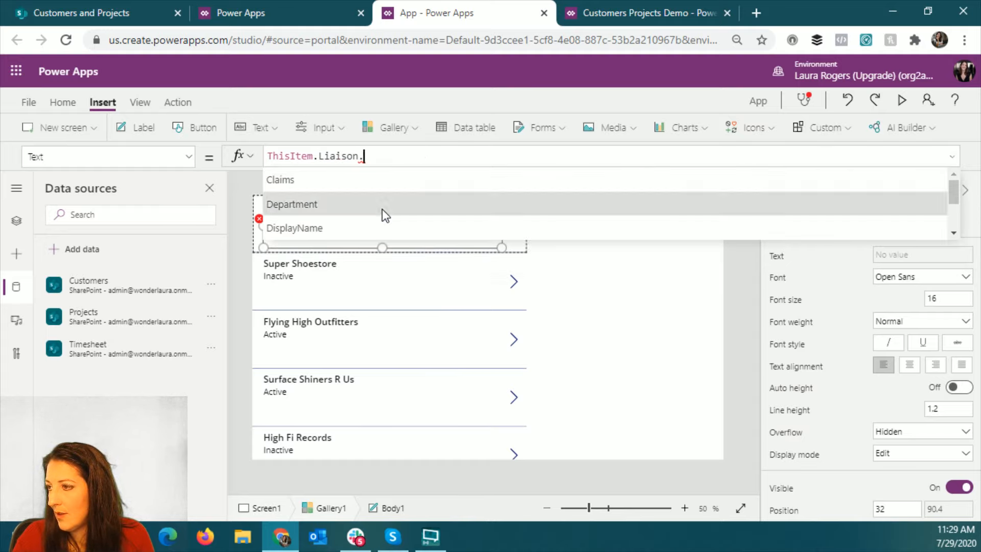
pyautogui.click(377, 225)
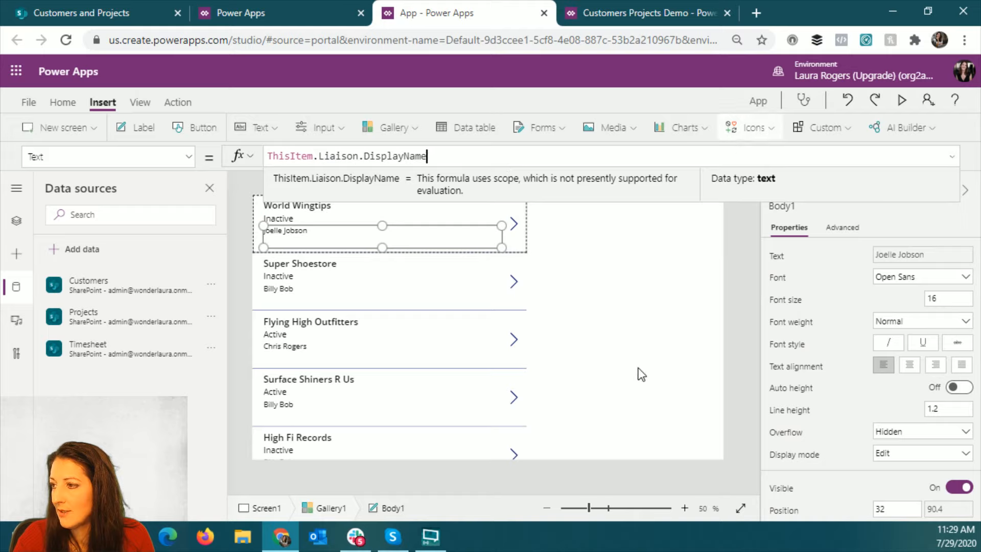
# - Narrow the Customers gallery to a width of about 412, keeping its left edge in place
pyautogui.click(514, 343)
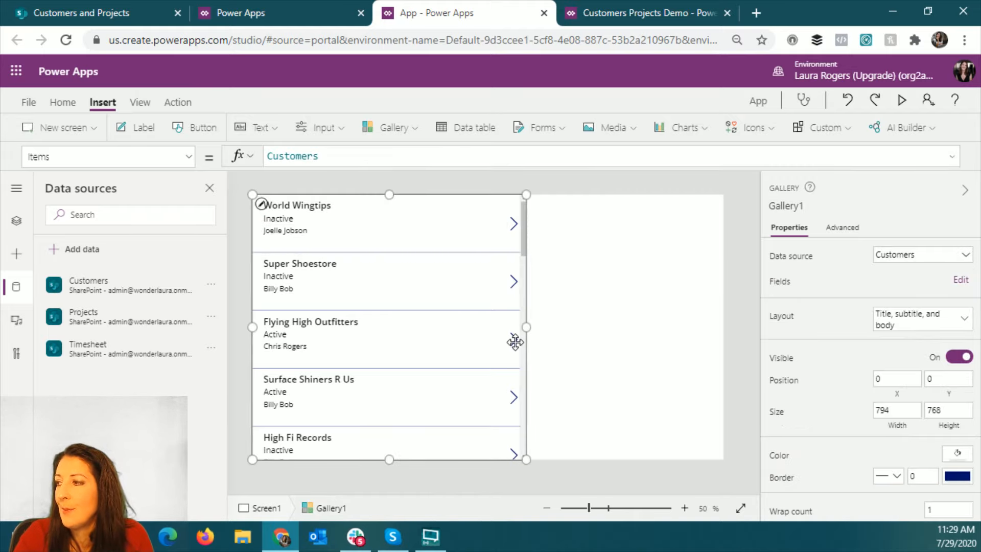
pyautogui.moveTo(526, 326); pyautogui.dragTo(394, 342)
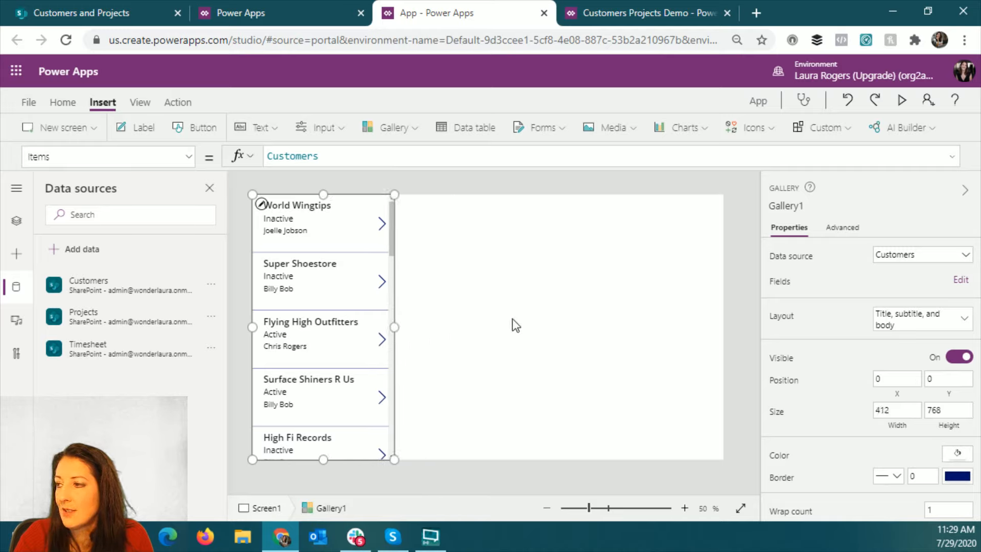
# - Insert a second blank vertical gallery on Screen1 with Projects as its data source
pyautogui.click(406, 129)
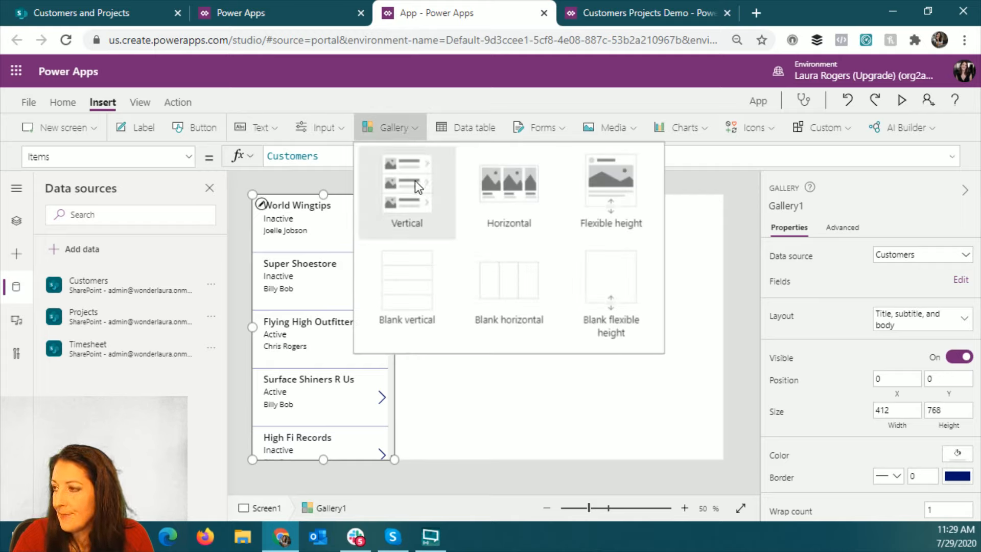
pyautogui.click(418, 299)
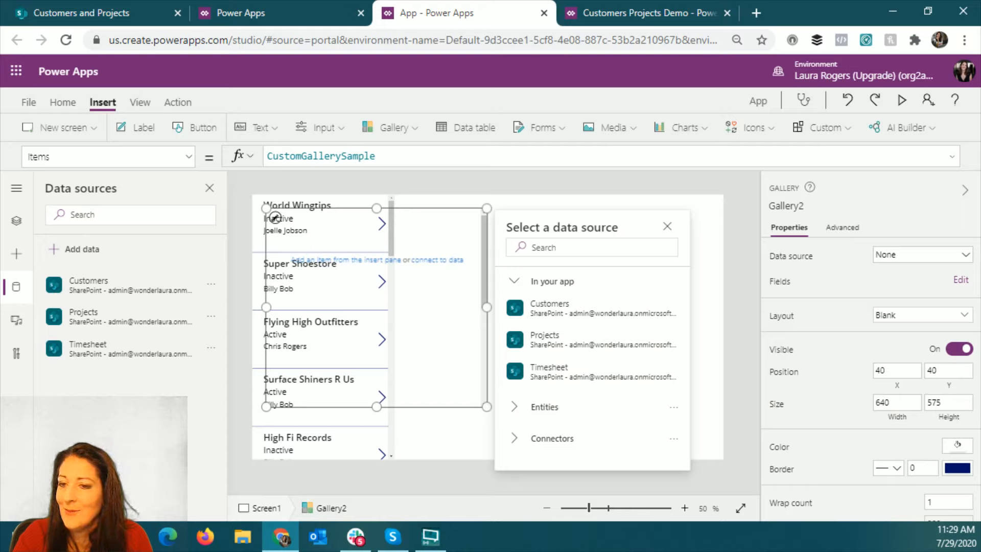
pyautogui.click(585, 342)
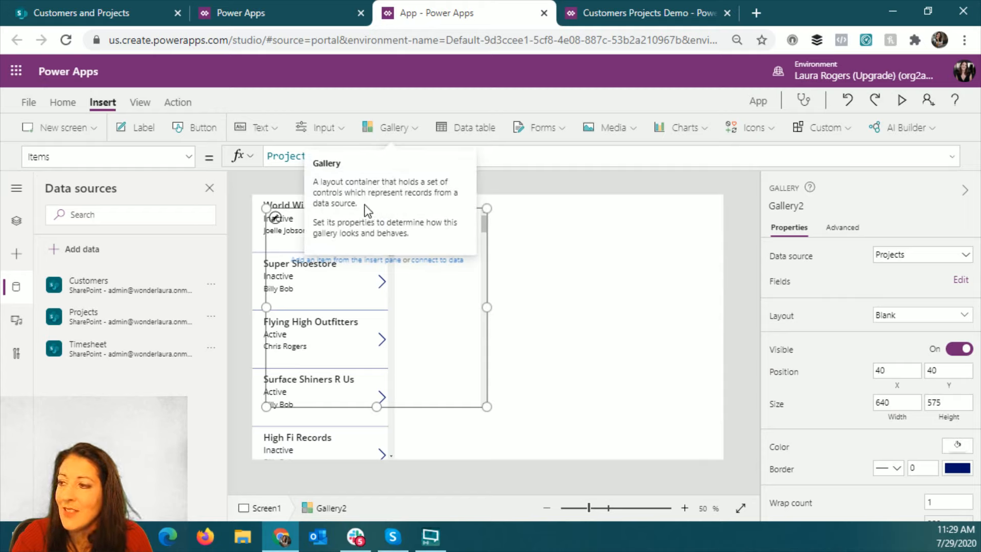
# - Move the Projects gallery beside the Customers gallery to about 456, 75 and give it the Title, subtitle, and body layout
pyautogui.moveTo(294, 208); pyautogui.dragTo(437, 222)
pyautogui.click(915, 317)
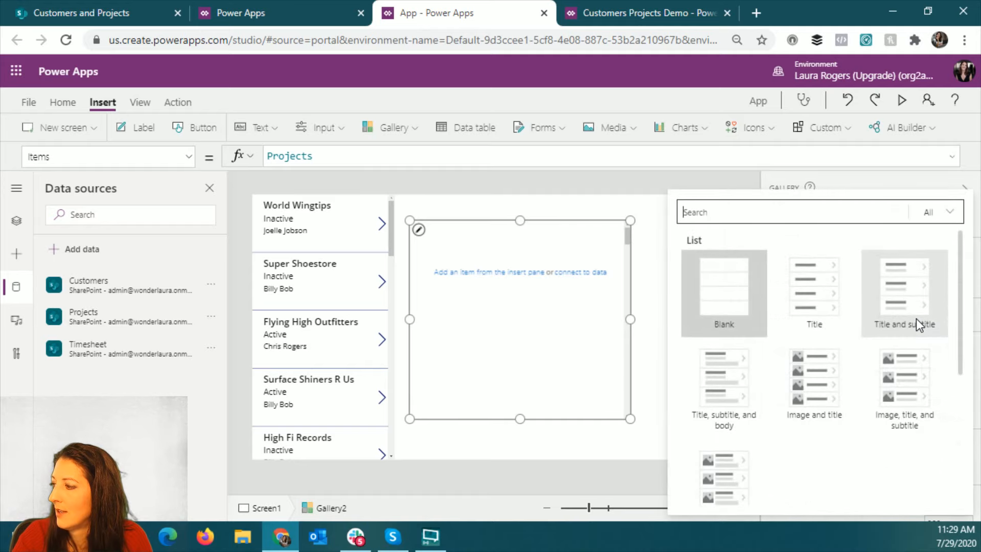
pyautogui.click(722, 390)
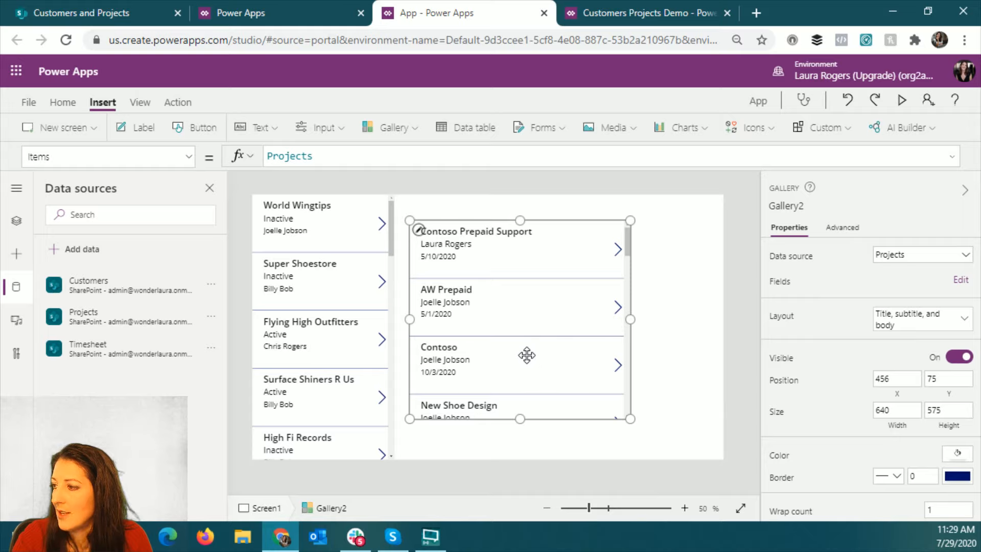
# - Check the Text formula of the body label in the Projects gallery, leaving the gallery itself selected
pyautogui.click(448, 264)
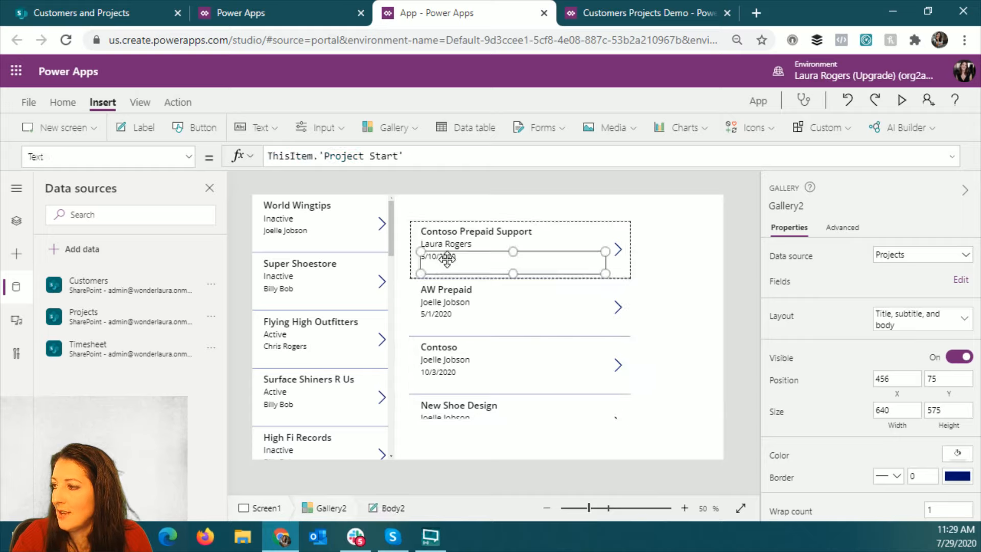
pyautogui.click(320, 154)
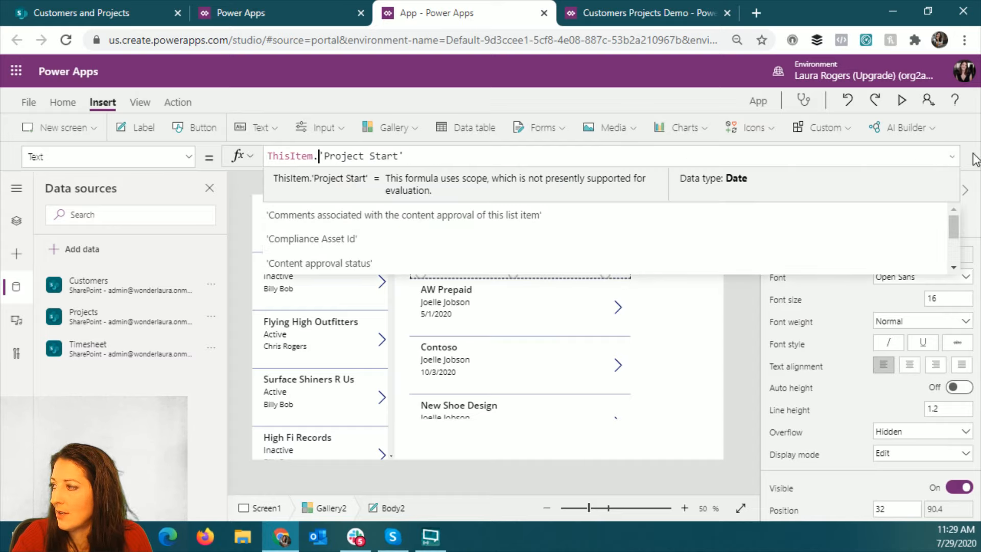
pyautogui.click(531, 408)
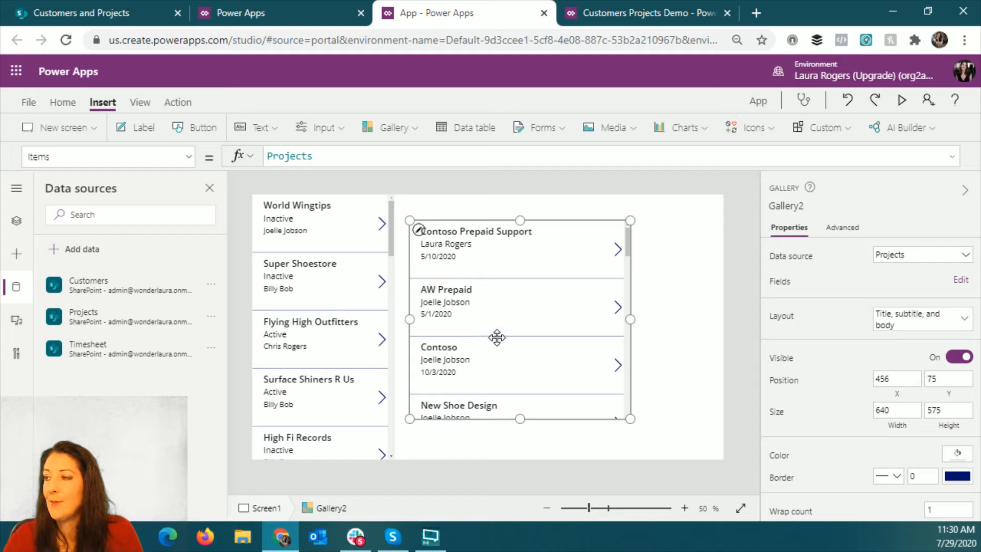
# - Align the Projects gallery against the Customers gallery at position 412, 0 and stretch its height to 768
pyautogui.moveTo(496, 337); pyautogui.dragTo(481, 312)
pyautogui.moveTo(505, 393); pyautogui.dragTo(510, 476)
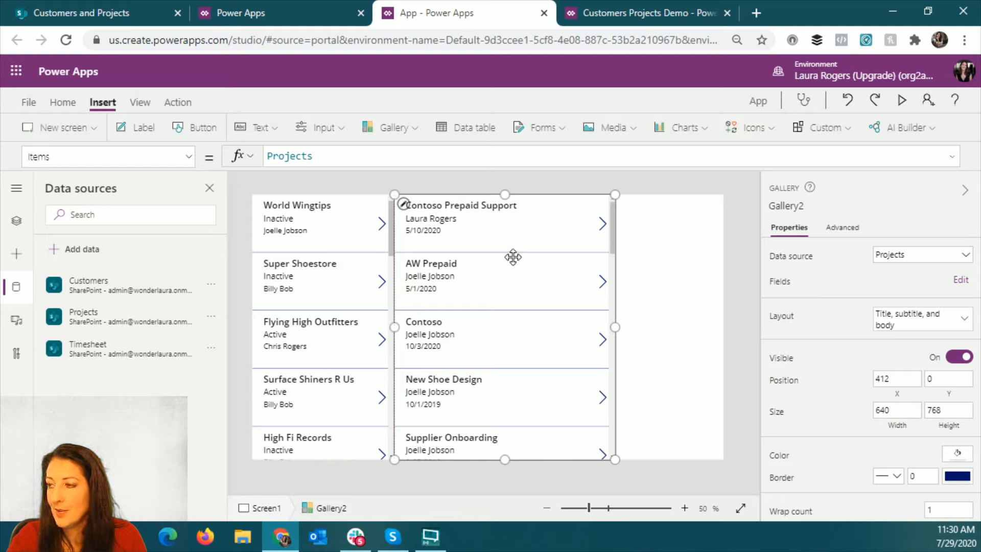
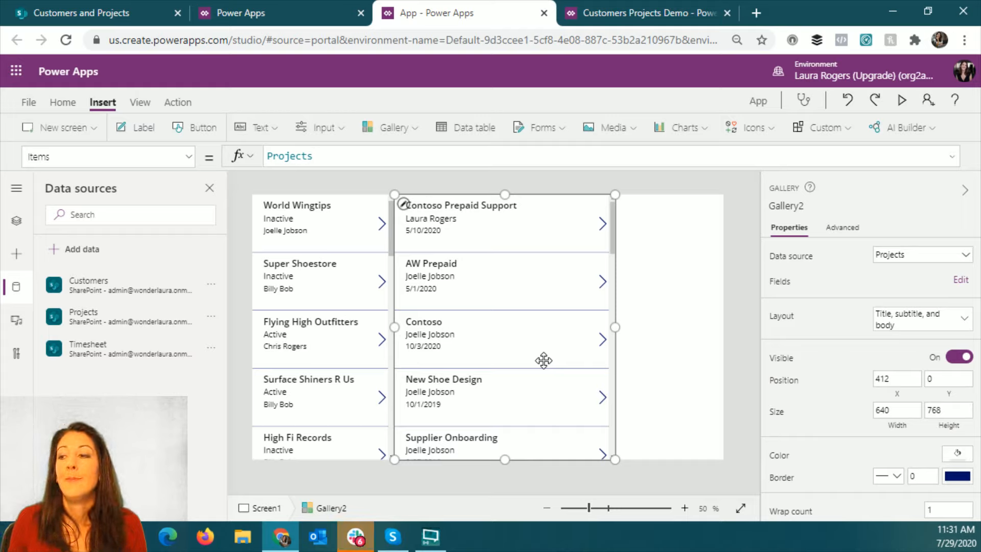
# - Wrap the Projects source in the second gallery's Items formula with a Filter function, ready for a condition: Filter(Projects,
pyautogui.click(267, 155)
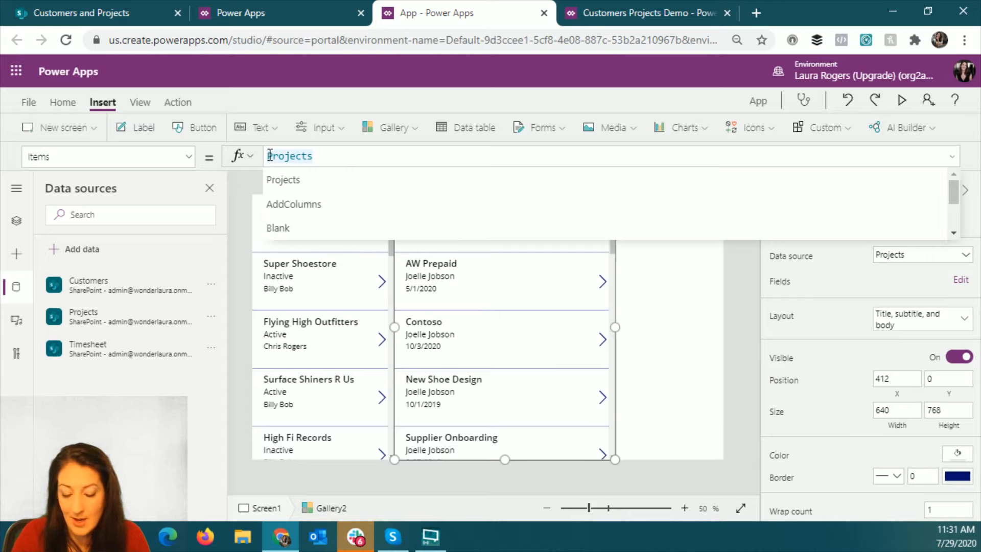
pyautogui.write('Filter')
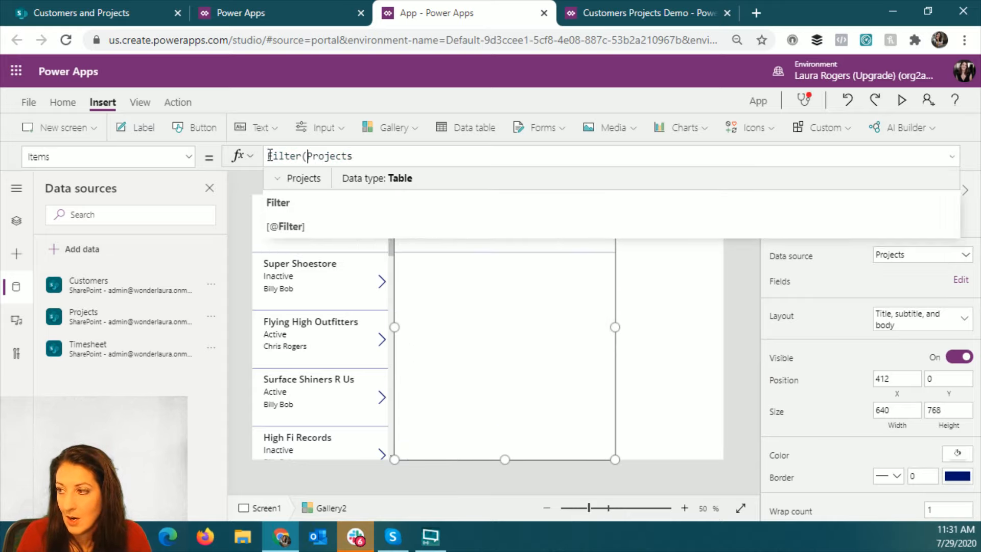
pyautogui.write('(')
pyautogui.click(383, 156)
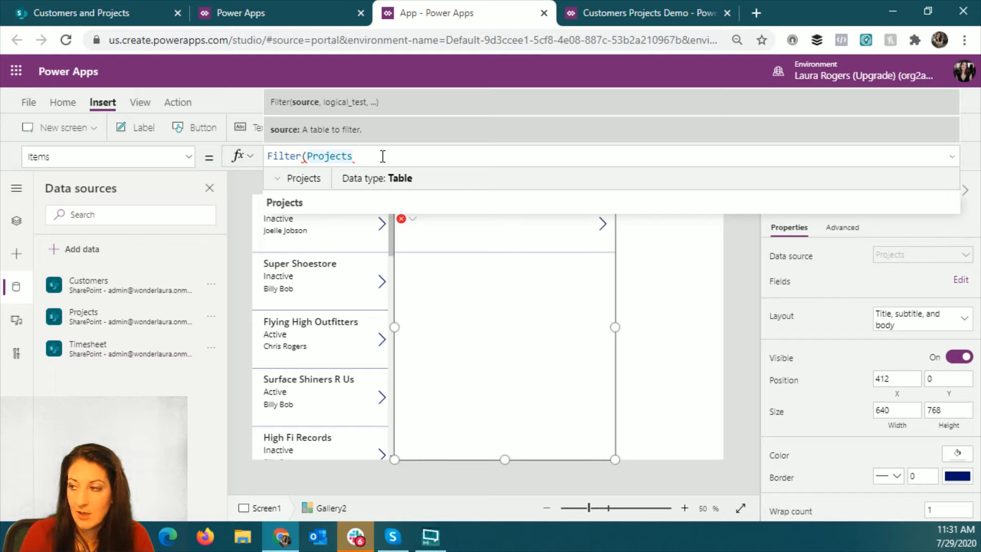
pyautogui.write(',')
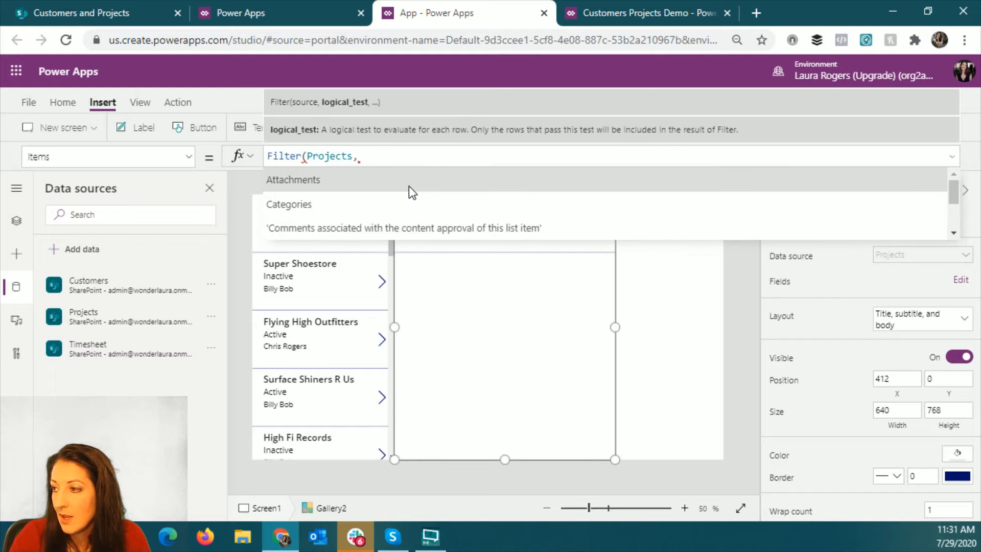
# - Begin the filter condition in the Projects gallery's Items formula with 'Customer Lookup'.Id=
pyautogui.scroll(-2, 408, 189)
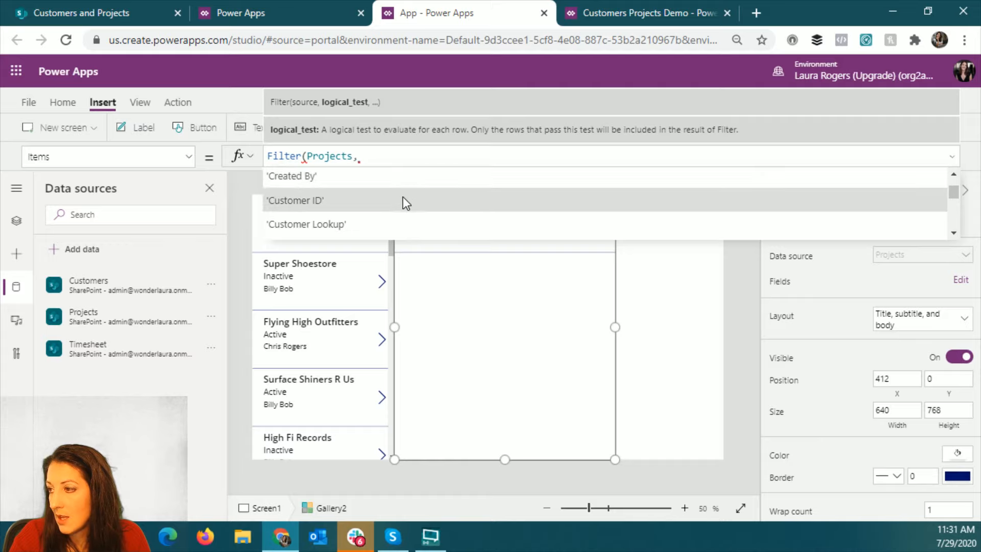
pyautogui.click(391, 228)
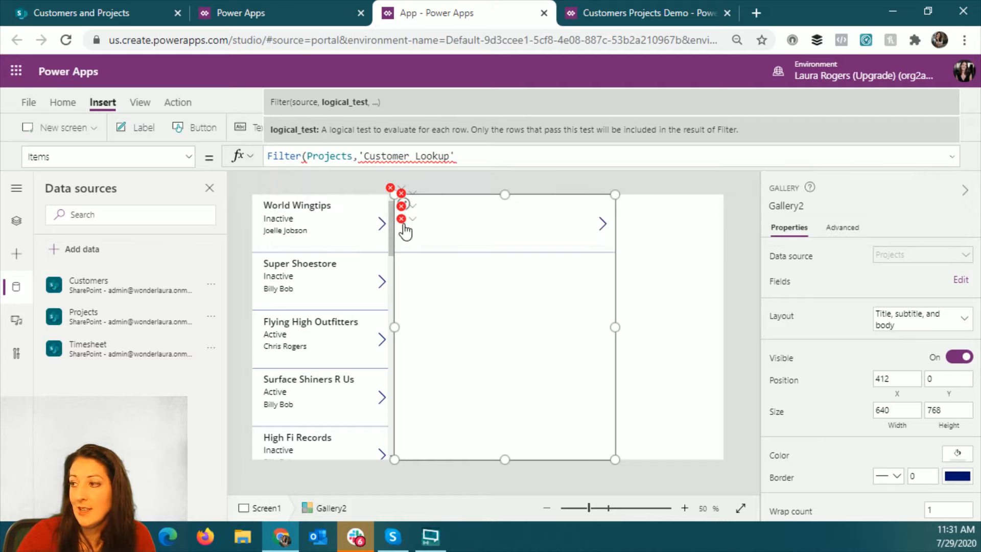
pyautogui.write('.')
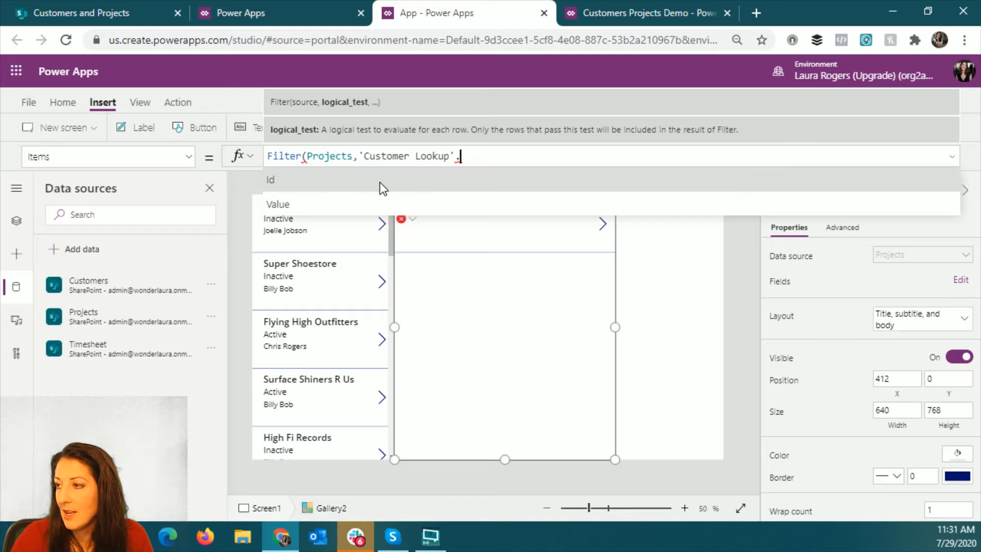
pyautogui.click(379, 182)
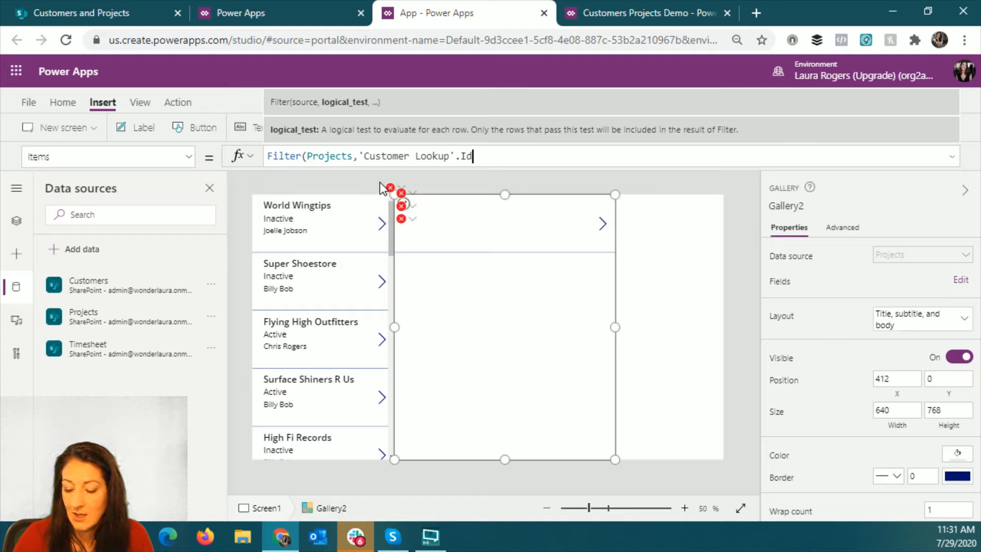
pyautogui.write('=')
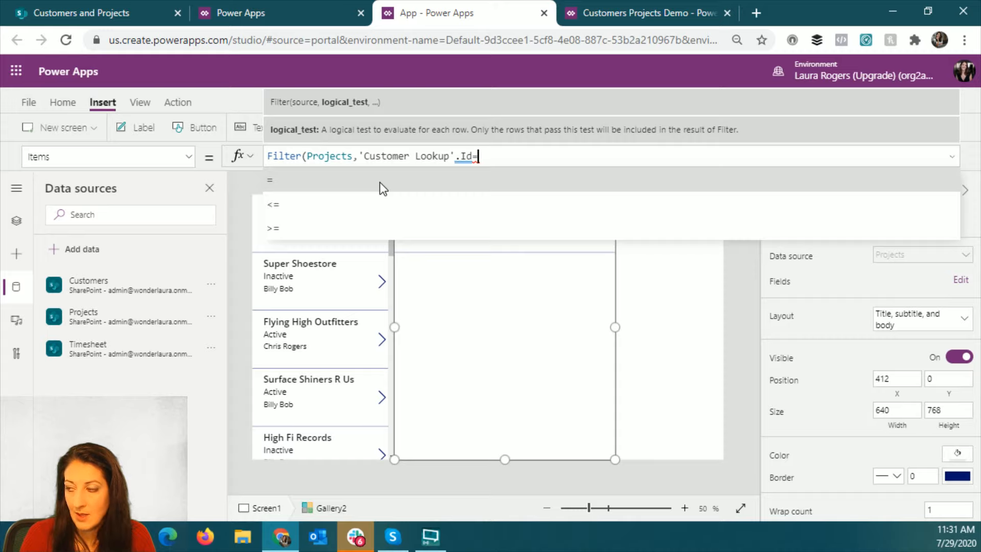
pyautogui.write('fal')
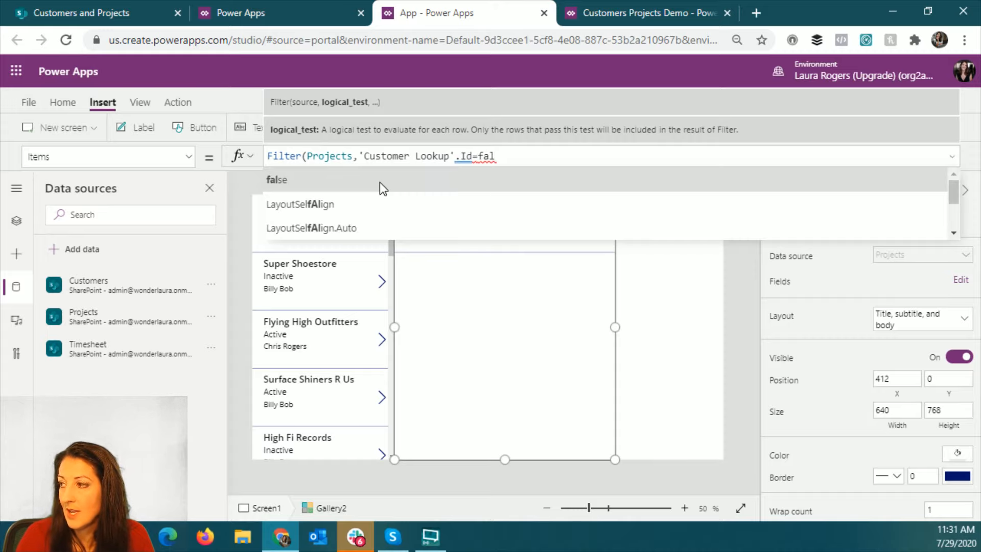
pyautogui.press('BackSpace')
pyautogui.press('BackSpace')
pyautogui.press('BackSpace')
# - Rename the Customers gallery as galCustomers
pyautogui.click(292, 363)
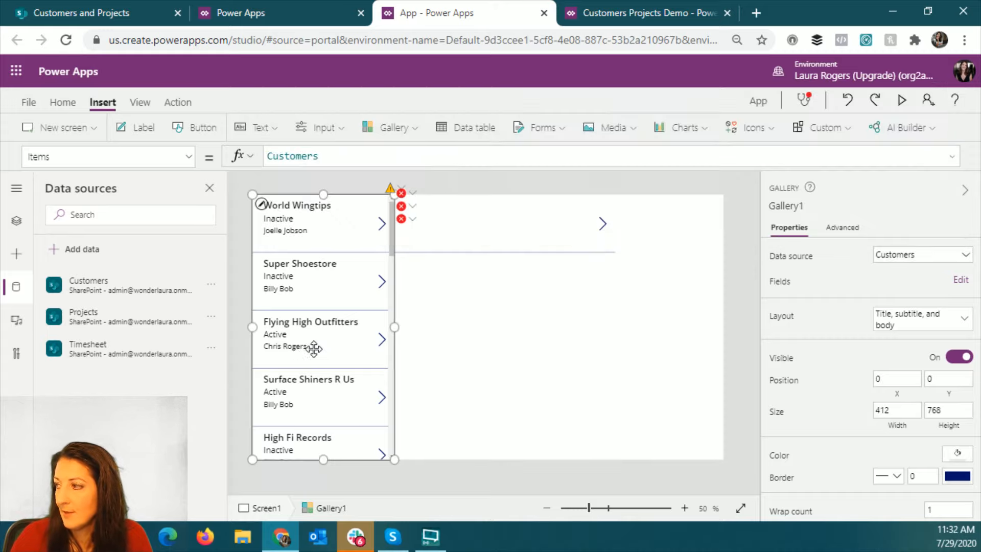
pyautogui.click(801, 206)
pyautogui.write('gal')
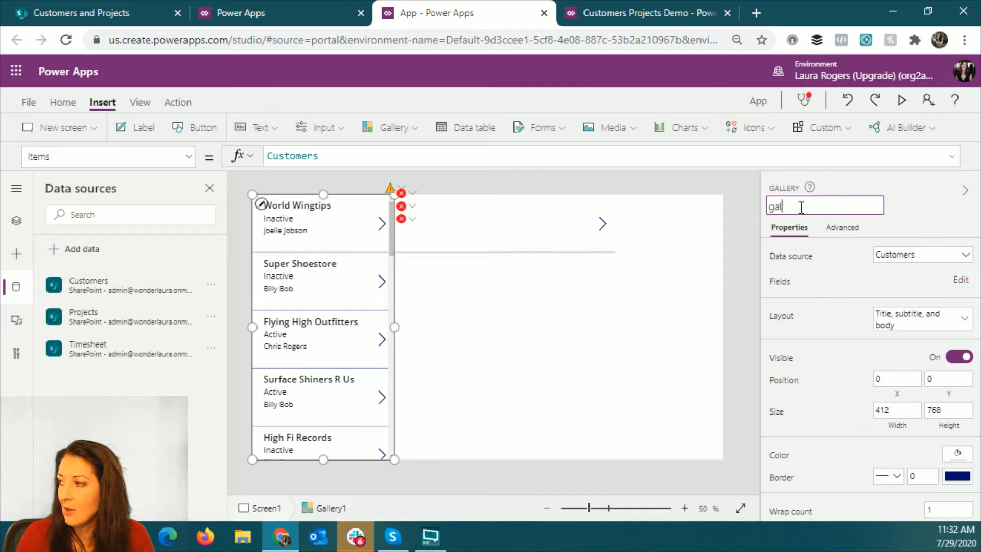
pyautogui.write('Customer')
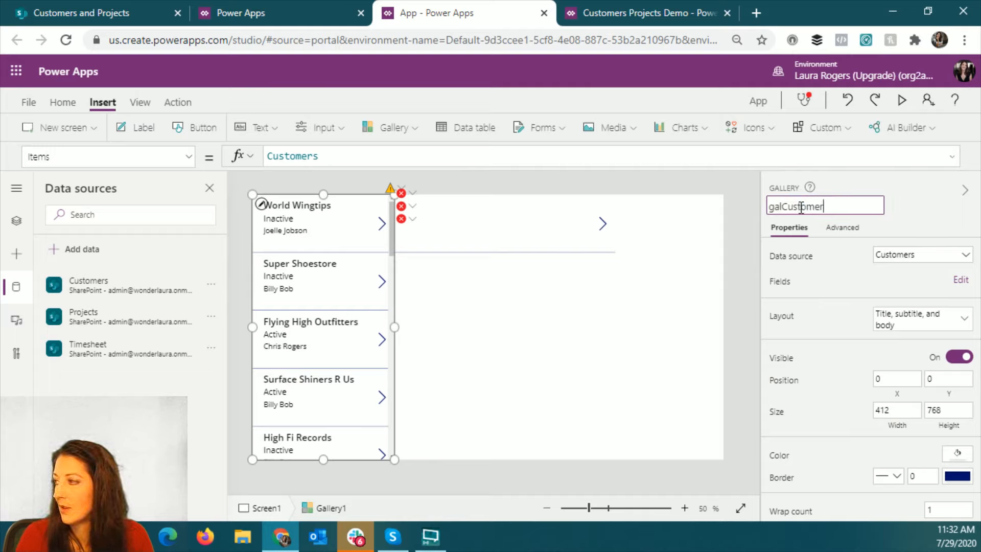
pyautogui.press('Escape')
# - Complete the Projects gallery's Items formula as Filter(Projects,'Customer Lookup'.Id=galCustomers.Selected.ID)
pyautogui.click(486, 324)
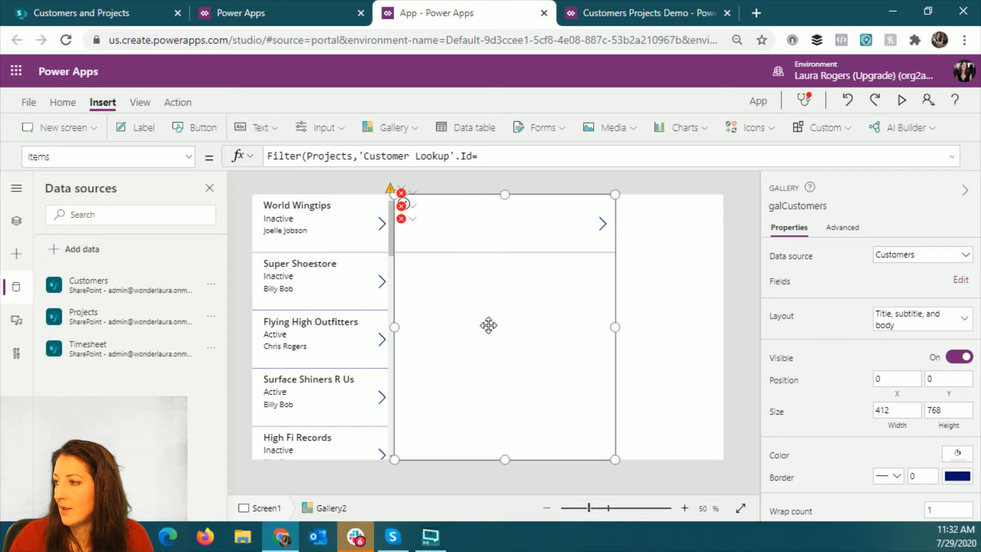
pyautogui.click(493, 153)
pyautogui.write('galC')
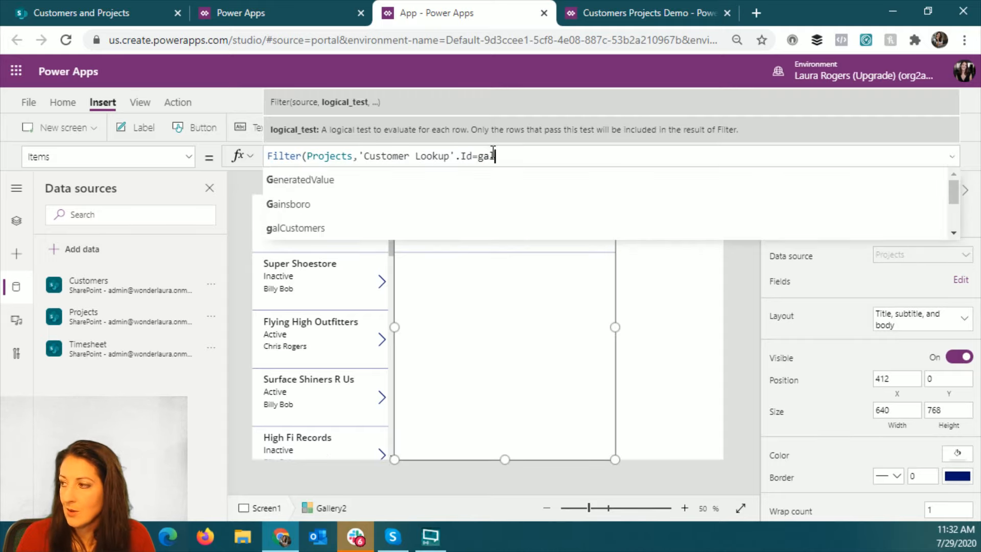
pyautogui.press('Tab')
pyautogui.write('.s')
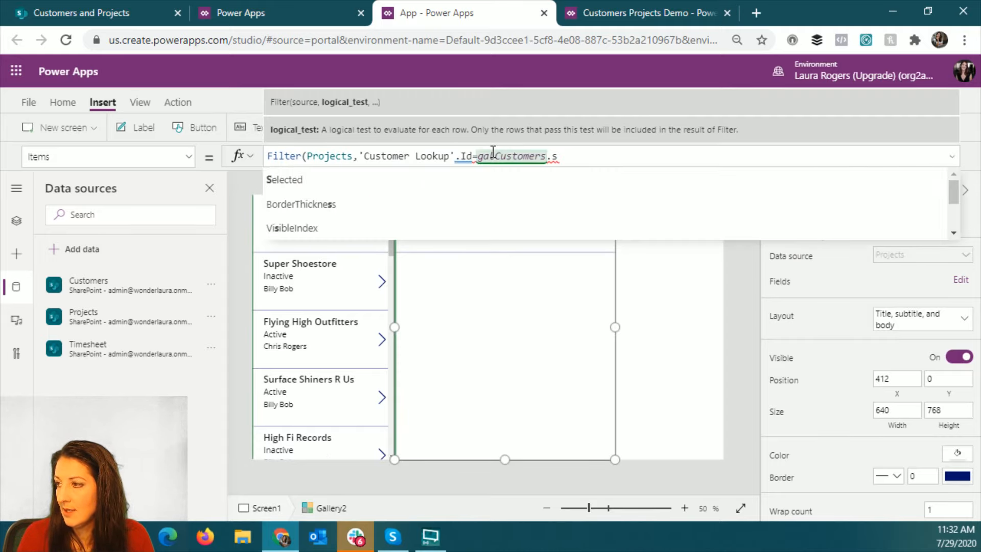
pyautogui.press('Tab')
pyautogui.write('.')
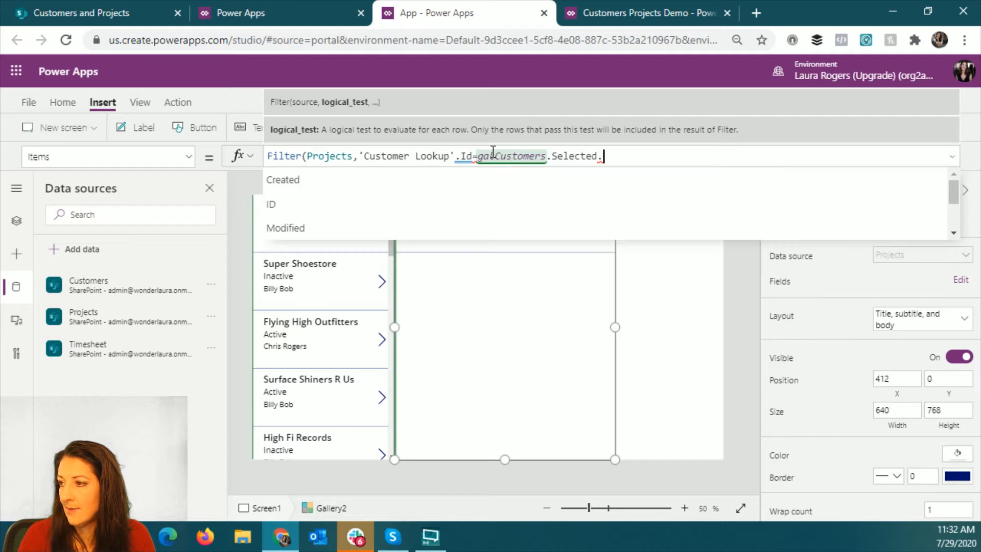
pyautogui.click(502, 204)
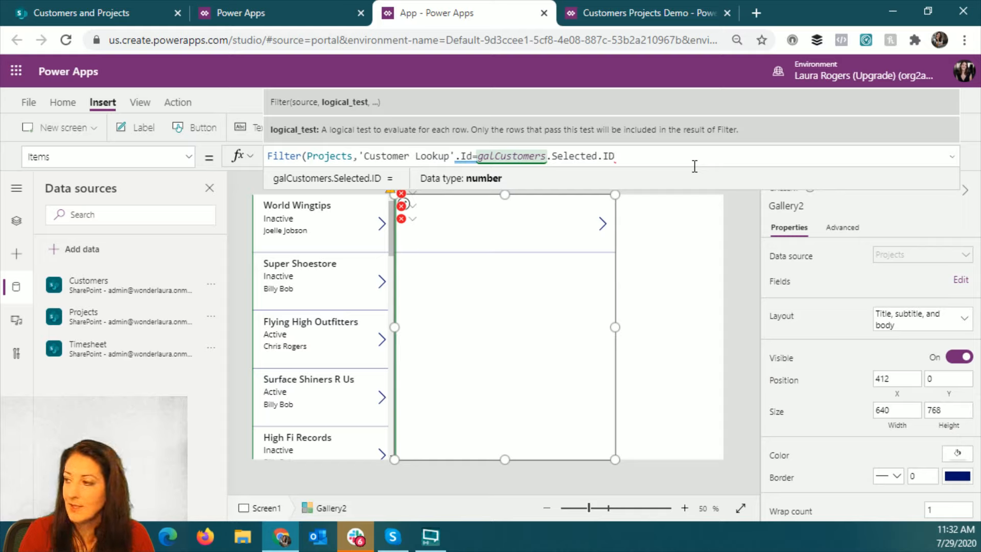
pyautogui.write(')')
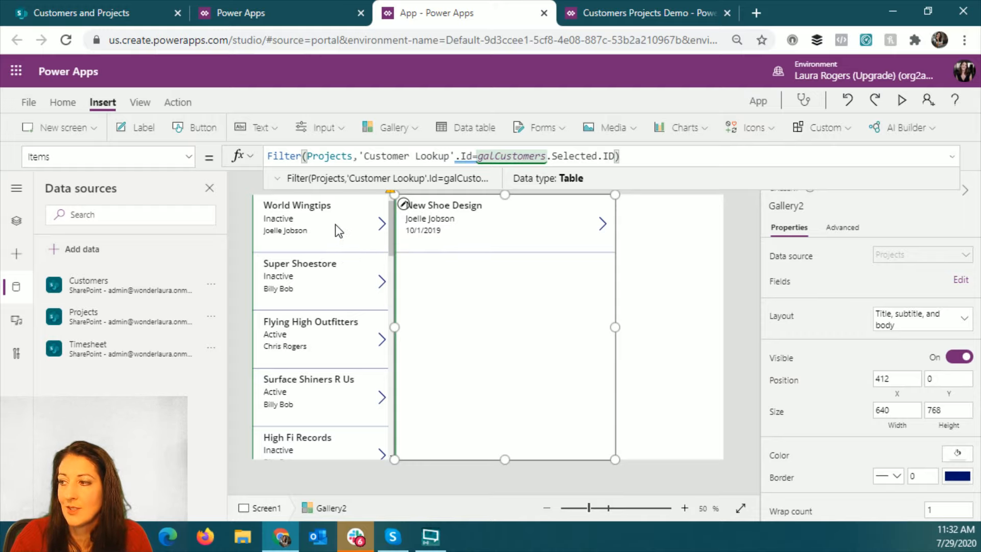
# - Preview the app and check the filtered projects for Contoso, IW Mentor, Adventureworks, Sprockets and Ben's Clocks, then close the preview
pyautogui.click(901, 99)
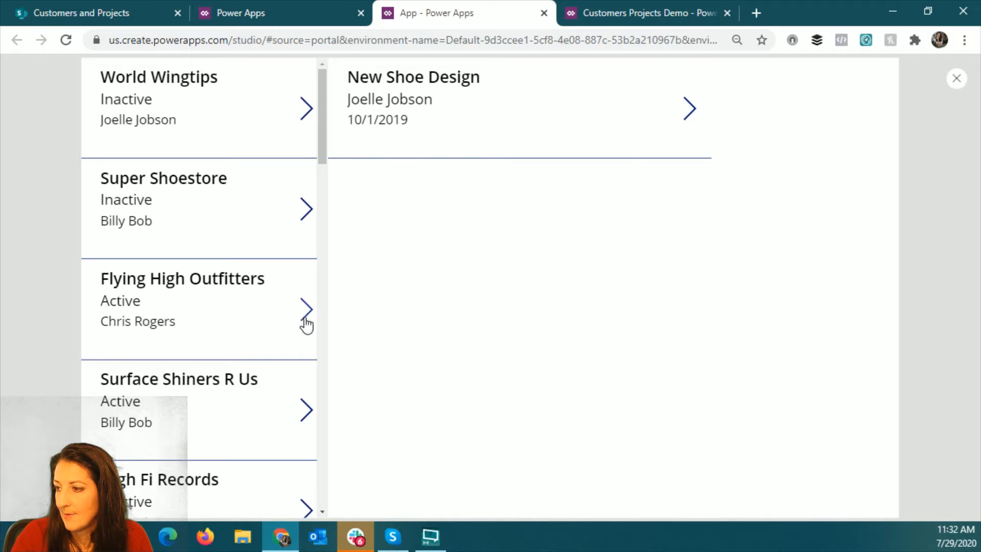
pyautogui.scroll(-3, 210, 408)
pyautogui.scroll(-4, 209, 403)
pyautogui.click(227, 287)
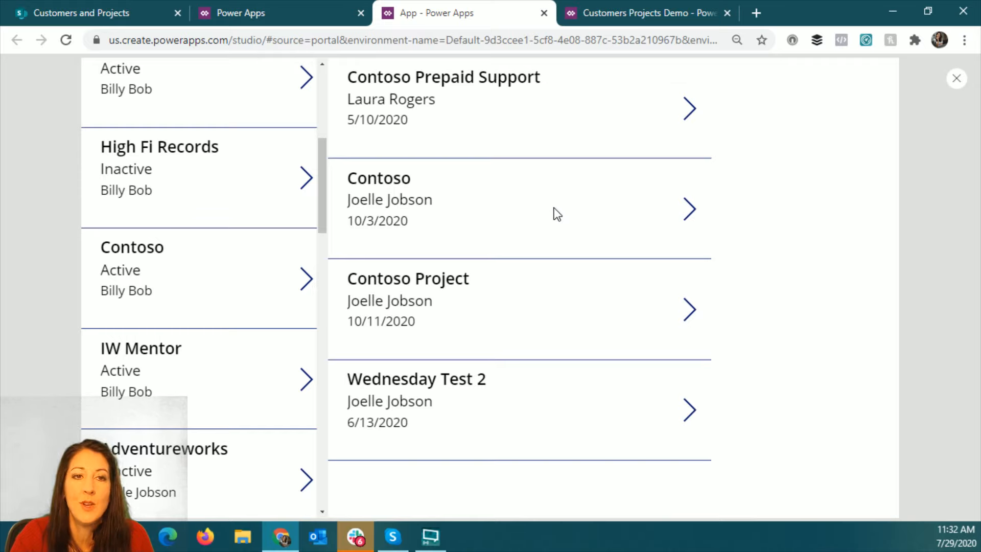
pyautogui.scroll(-3, 221, 337)
pyautogui.click(188, 237)
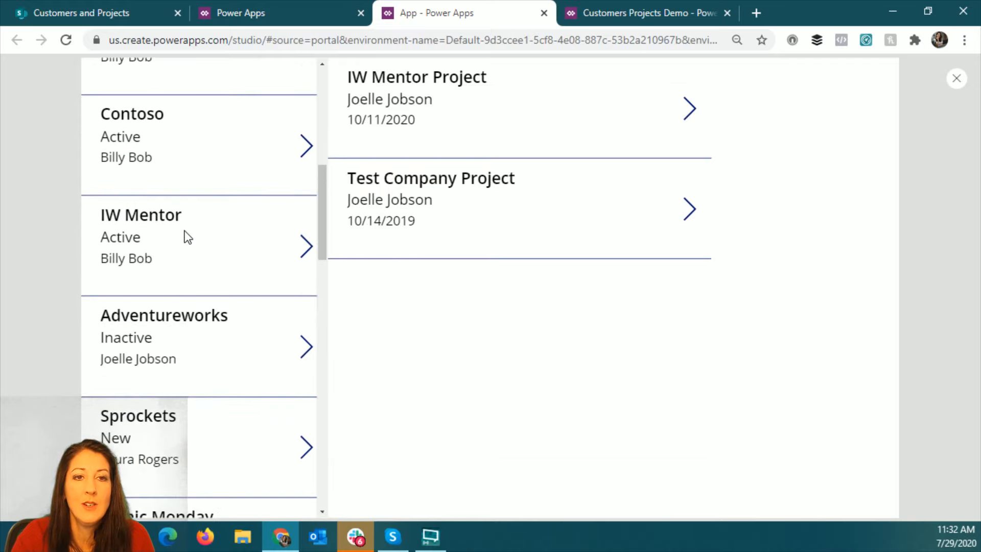
pyautogui.click(240, 345)
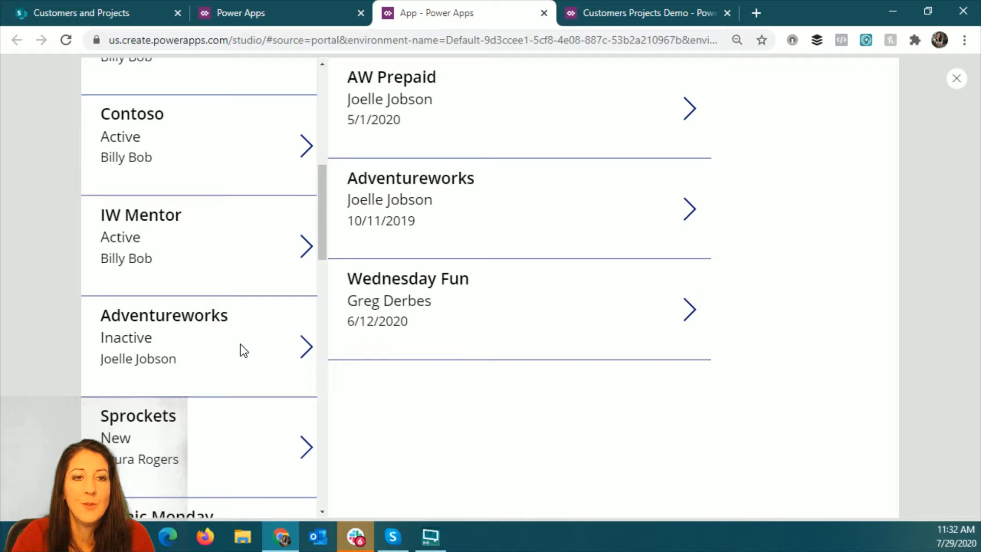
pyautogui.click(232, 421)
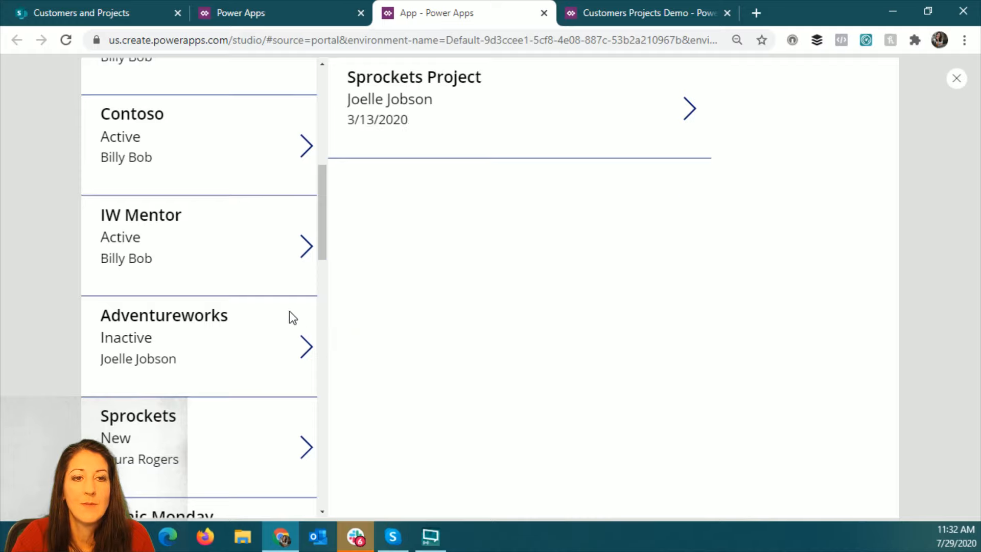
pyautogui.moveTo(319, 233); pyautogui.dragTo(324, 330)
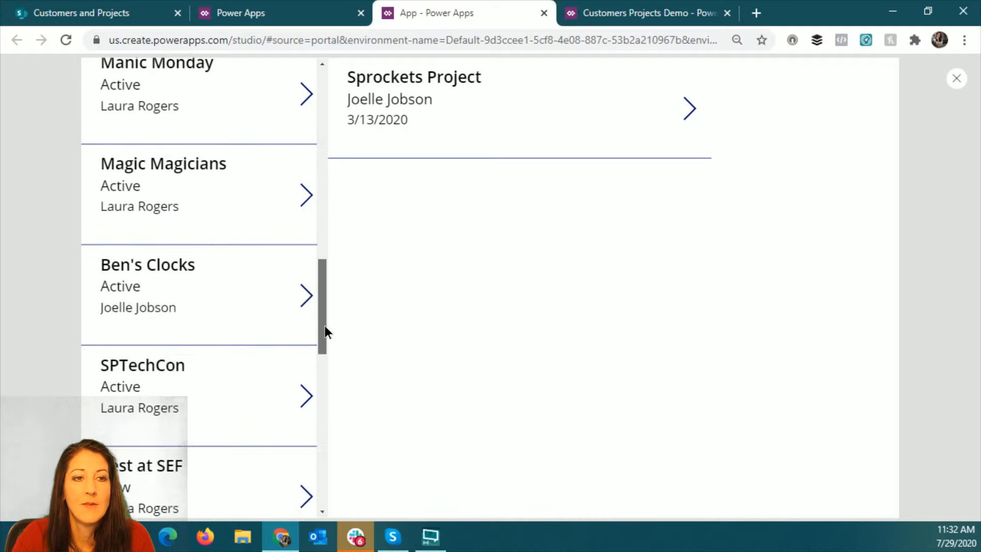
pyautogui.click(256, 293)
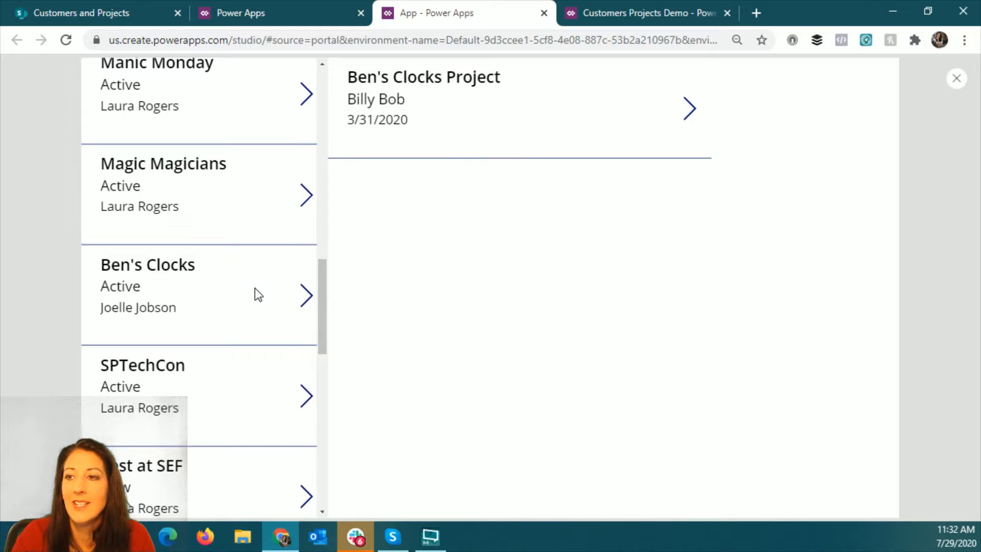
pyautogui.click(956, 79)
# - Narrow the Projects gallery to a width of 376, keeping its height
pyautogui.click(488, 352)
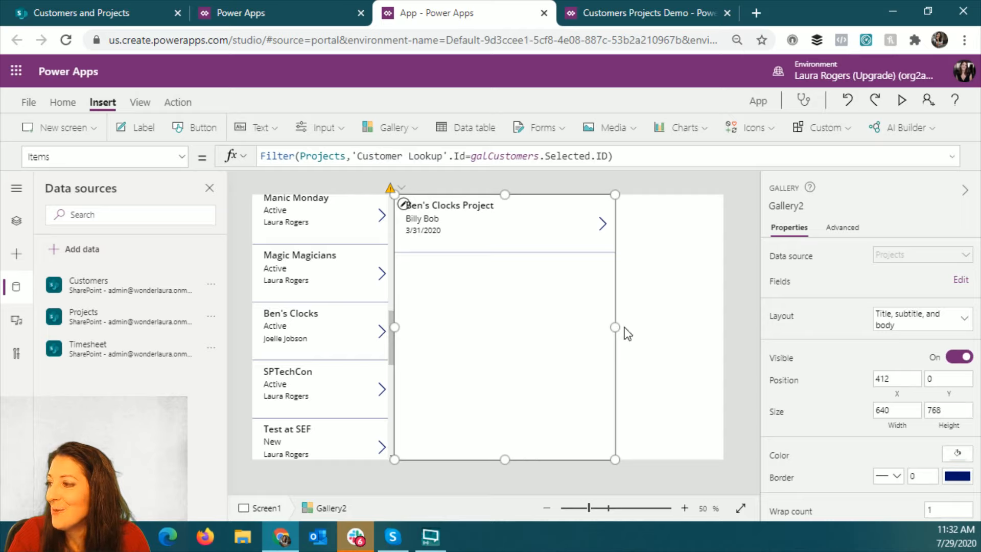
pyautogui.moveTo(615, 327); pyautogui.dragTo(525, 341)
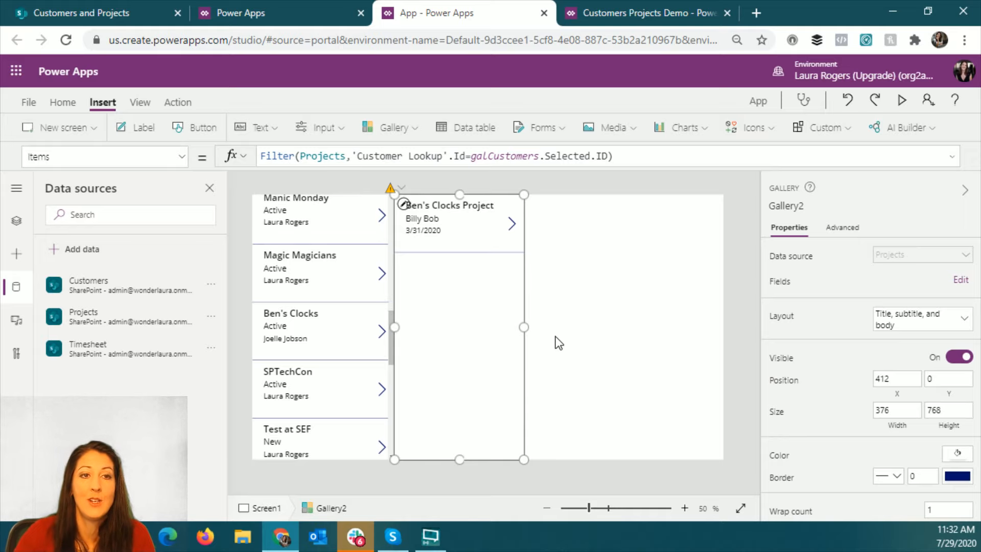
# - Switch to the running Customers Projects Demo app and view the projects of the customer Adventureworks
pyautogui.click(639, 13)
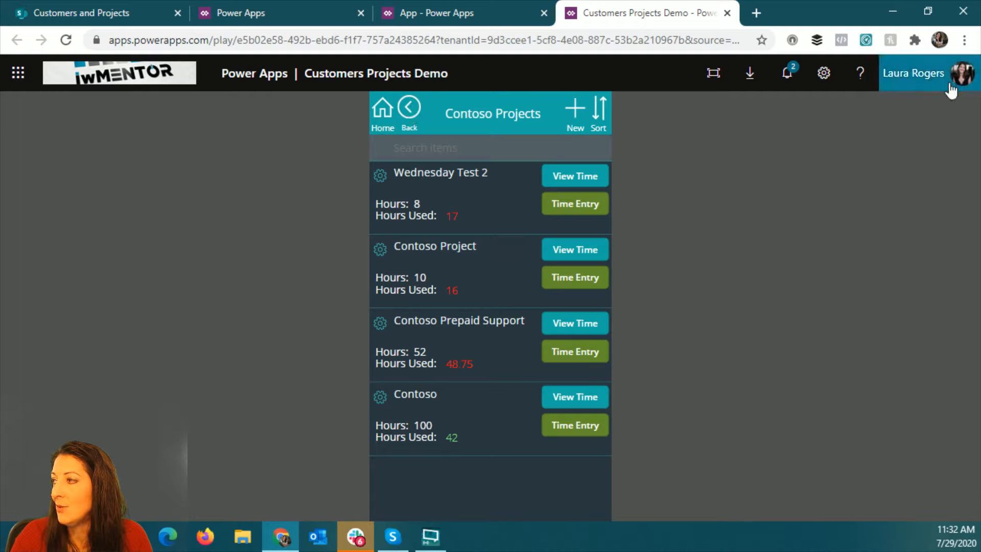
pyautogui.click(395, 124)
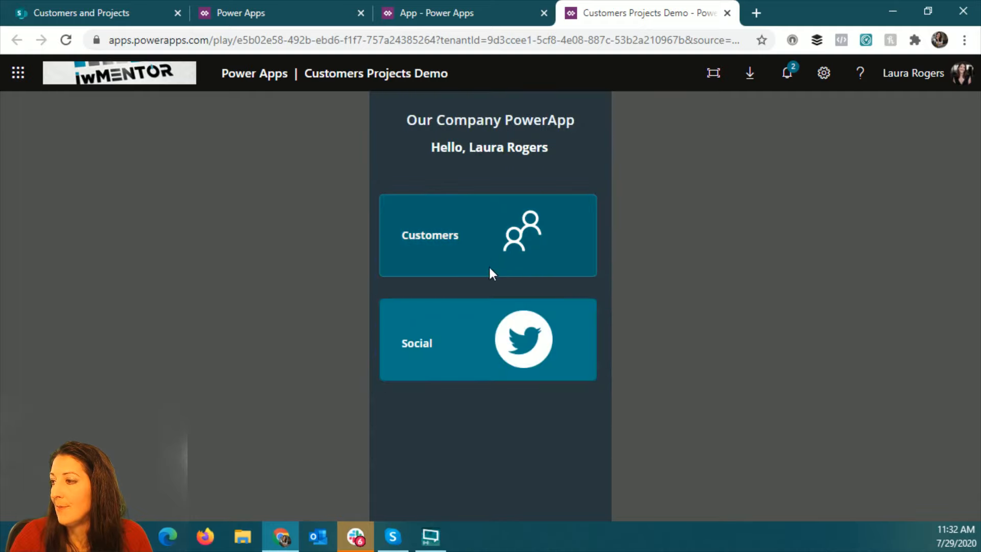
pyautogui.click(459, 255)
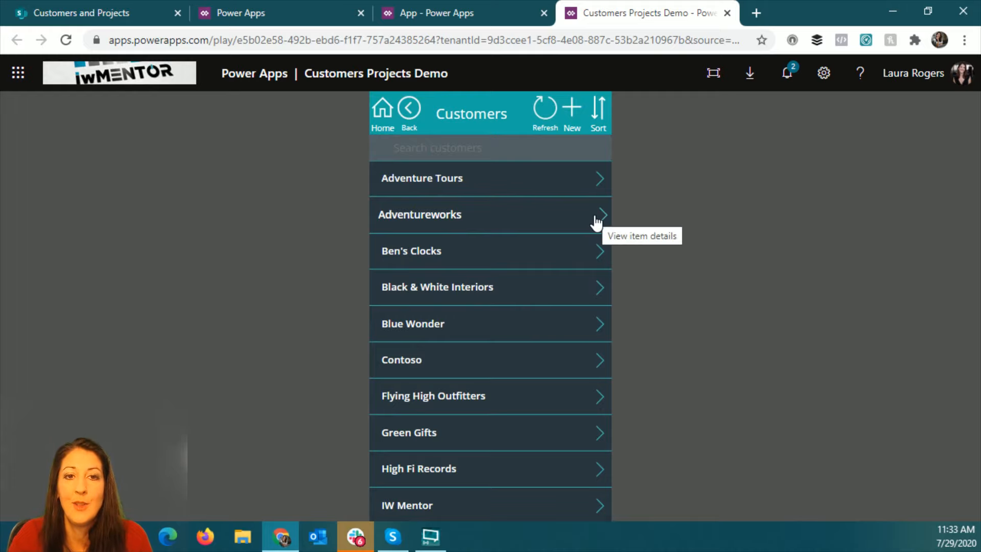
pyautogui.click(582, 211)
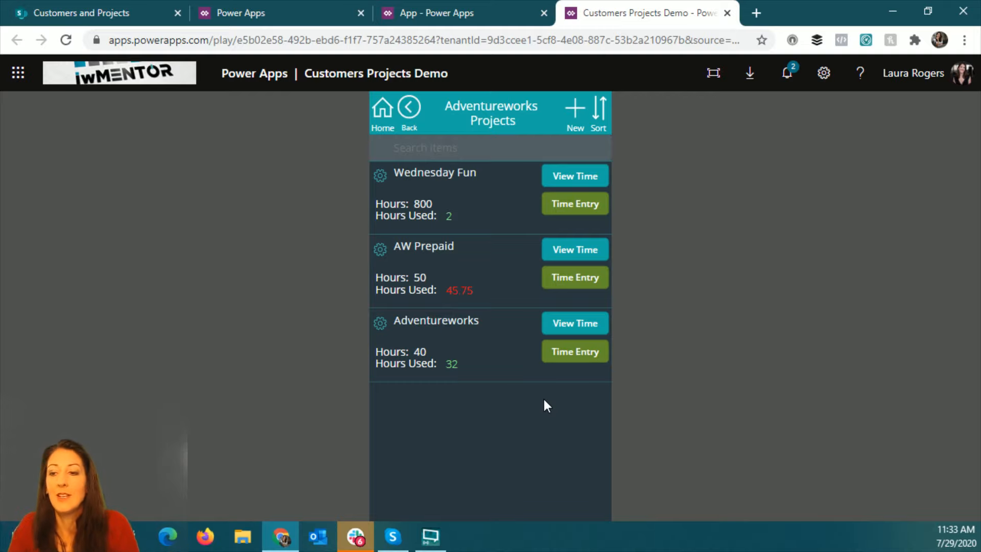
# - Return to the app being edited, save it to the cloud as Demo app 729, and go back to its canvas
pyautogui.click(439, 13)
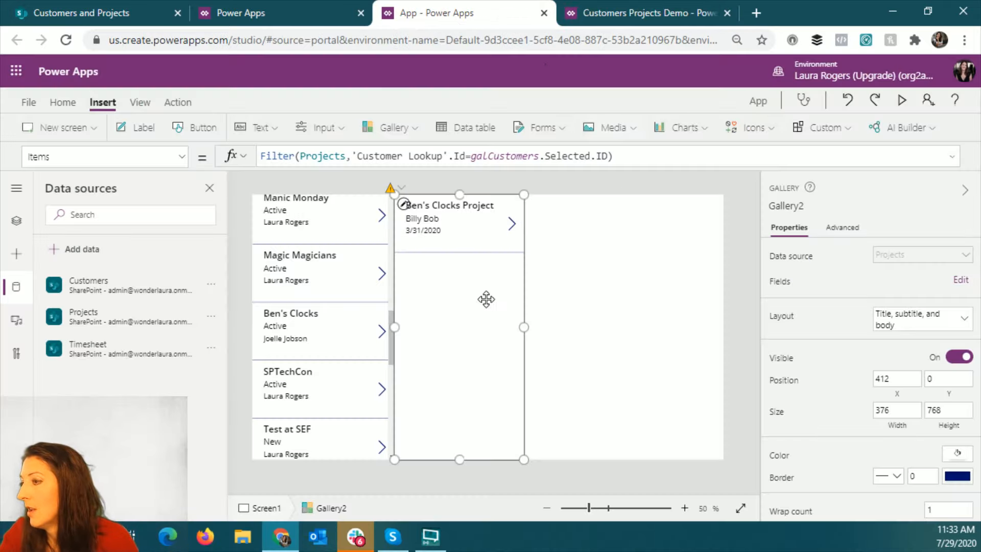
pyautogui.click(36, 102)
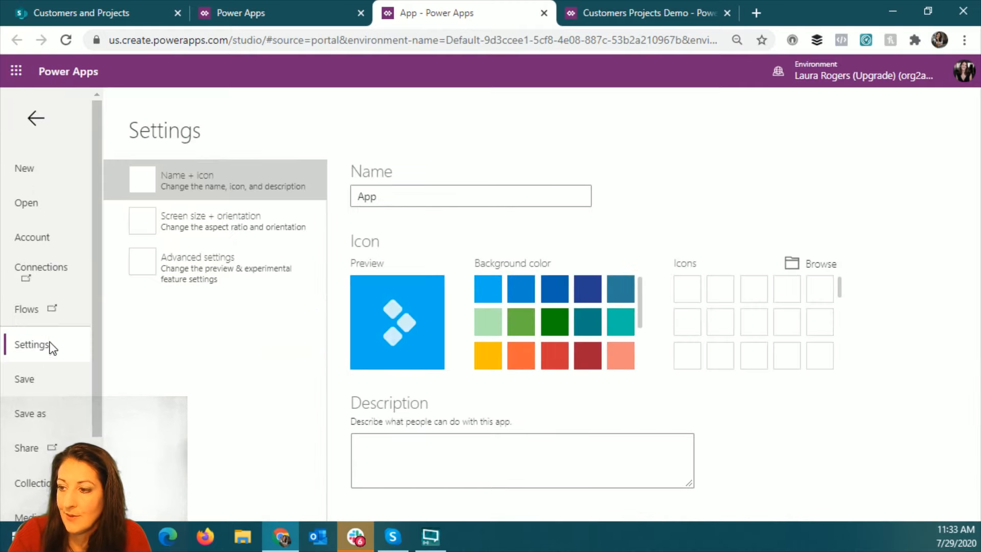
pyautogui.click(48, 391)
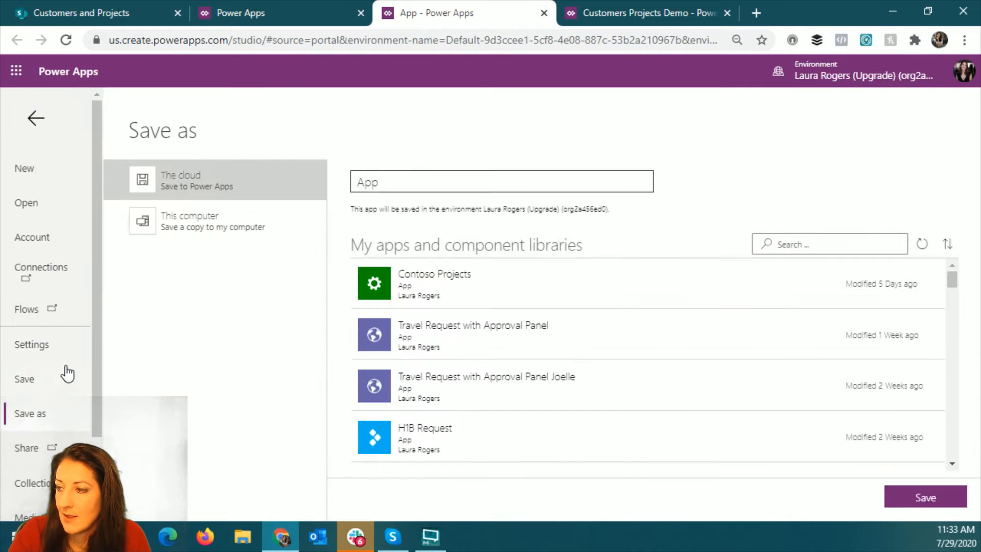
pyautogui.click(413, 183)
pyautogui.write('De')
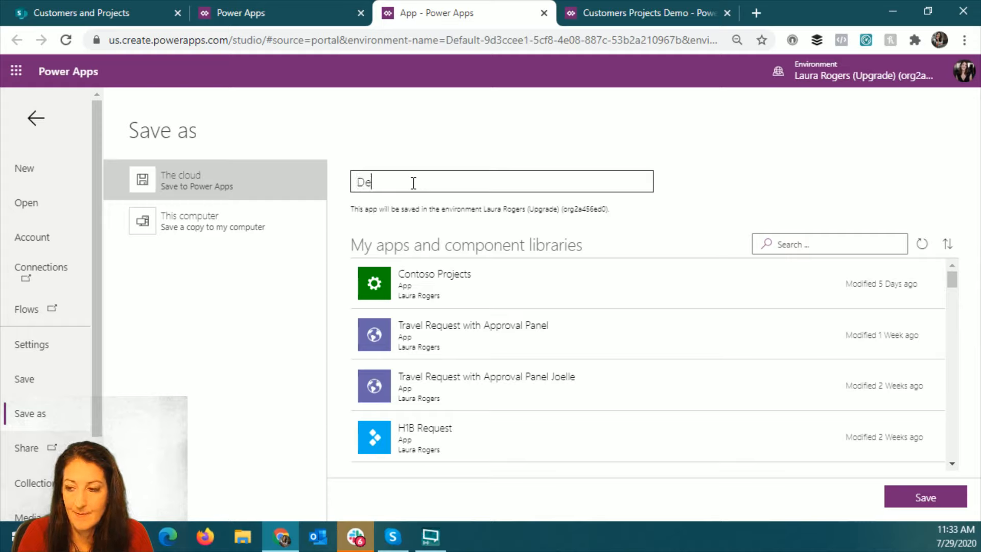
pyautogui.write('mo app')
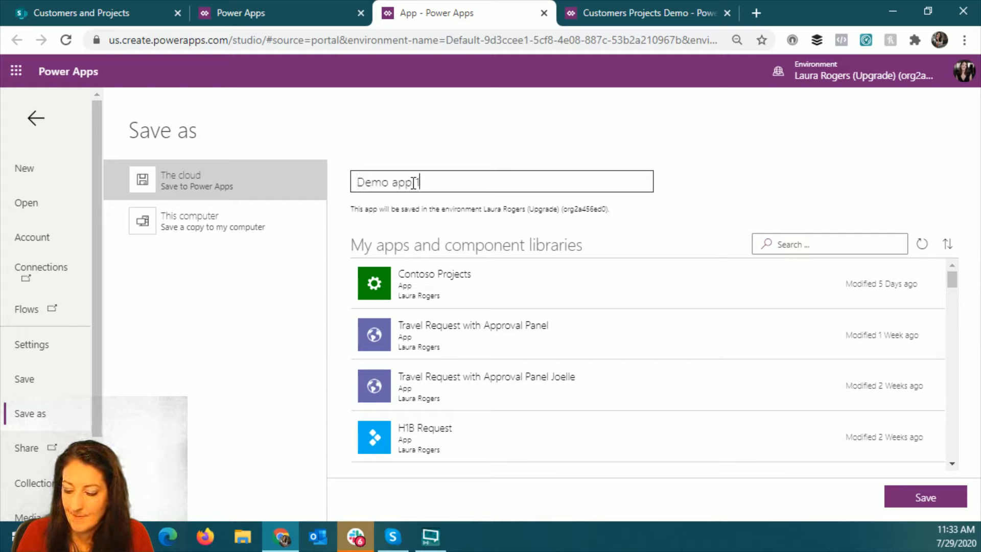
pyautogui.write(' 72')
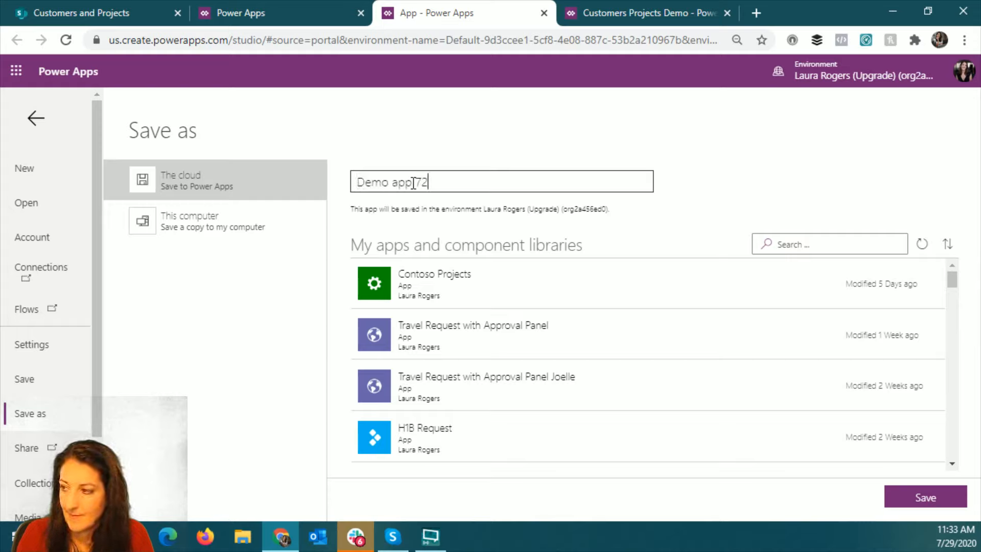
pyautogui.write('9')
pyautogui.click(911, 501)
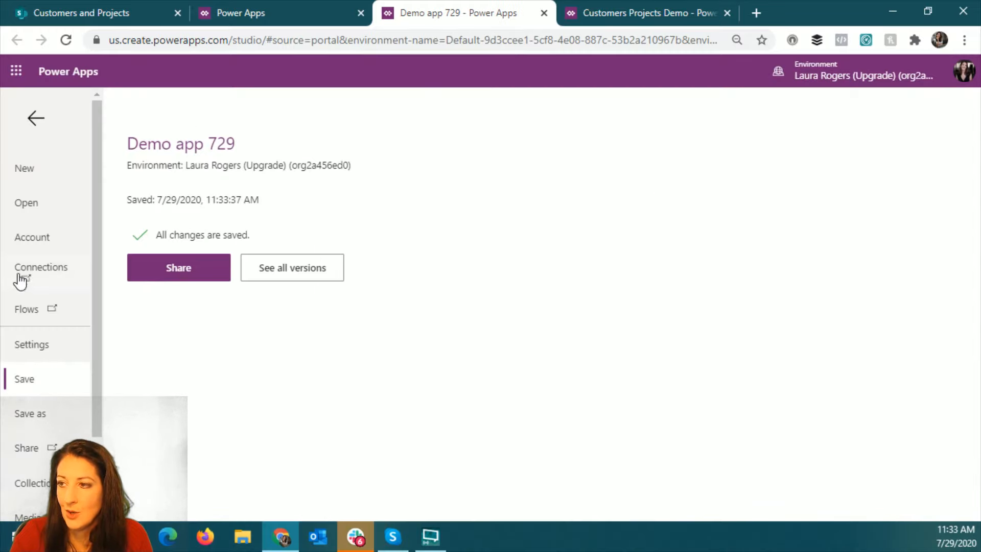
pyautogui.click(36, 118)
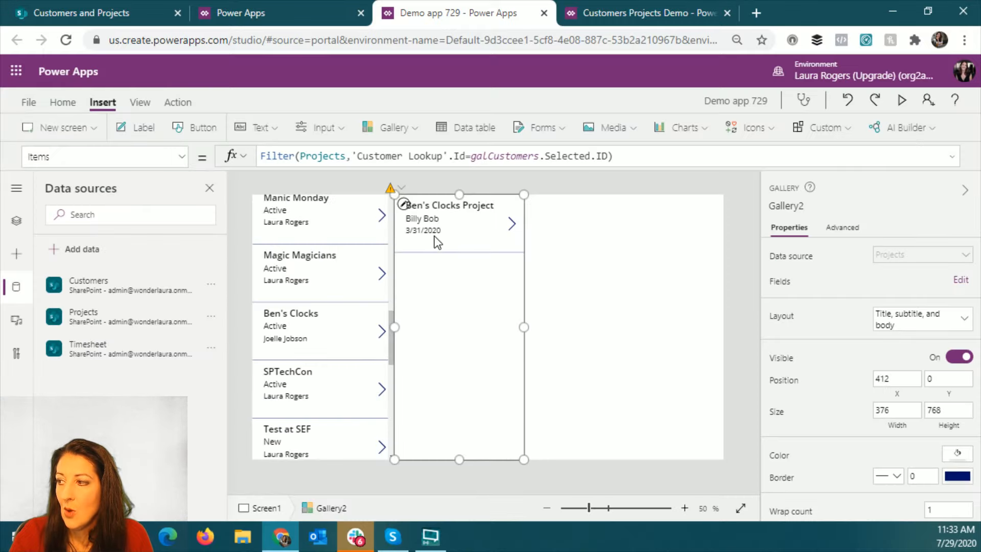
# - Preview the app briefly, then inspect the OnSelect property of the galCustomers gallery
pyautogui.click(901, 100)
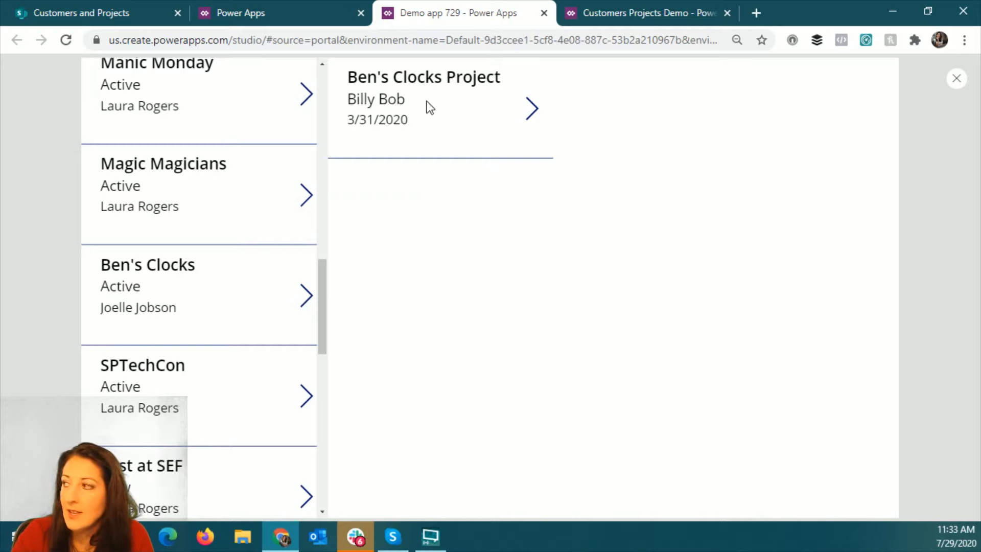
pyautogui.click(956, 79)
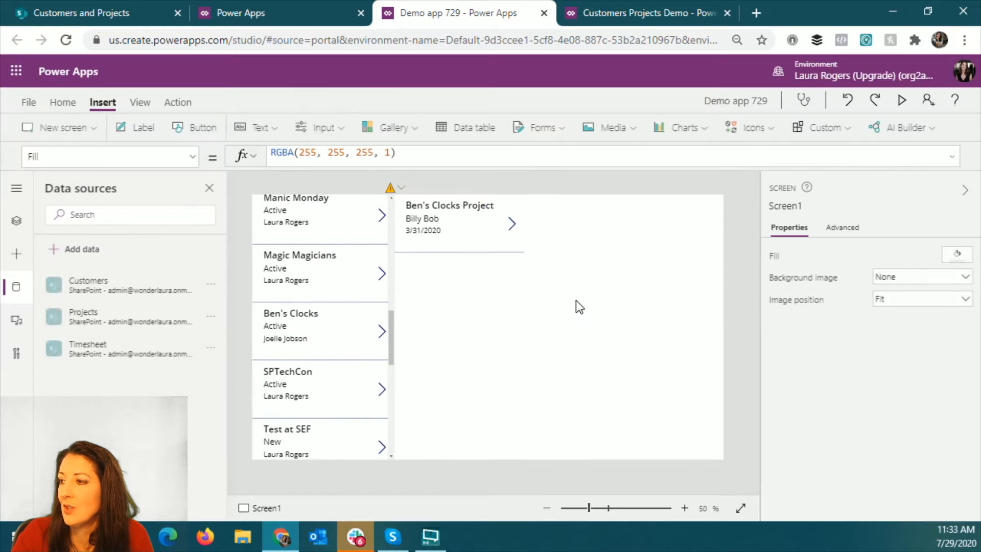
pyautogui.click(304, 370)
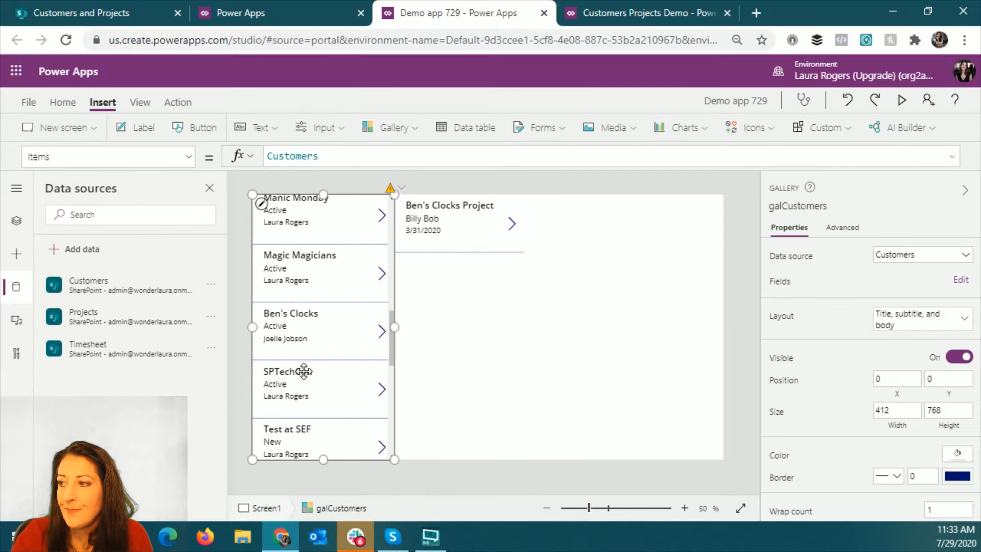
pyautogui.click(188, 157)
pyautogui.scroll(-3, 102, 306)
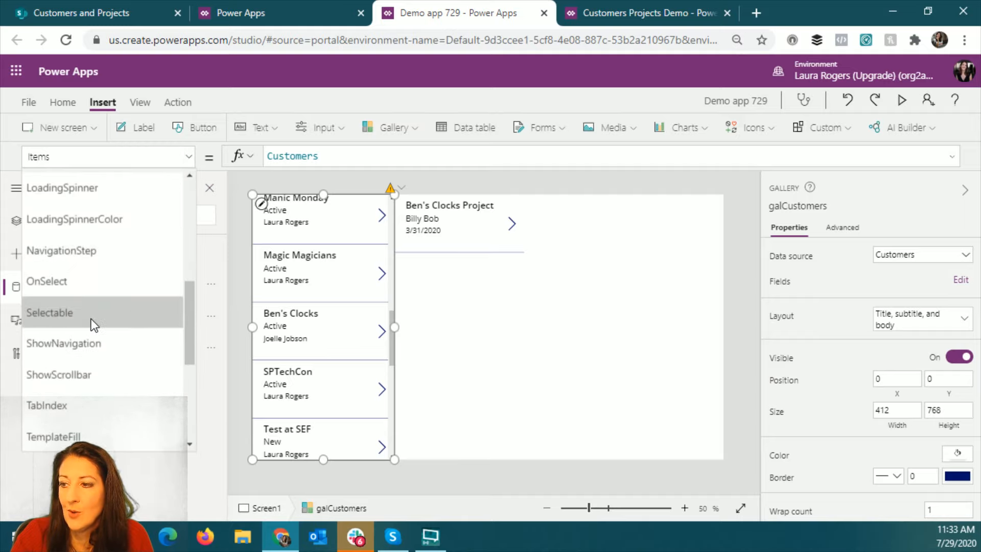
pyautogui.click(90, 287)
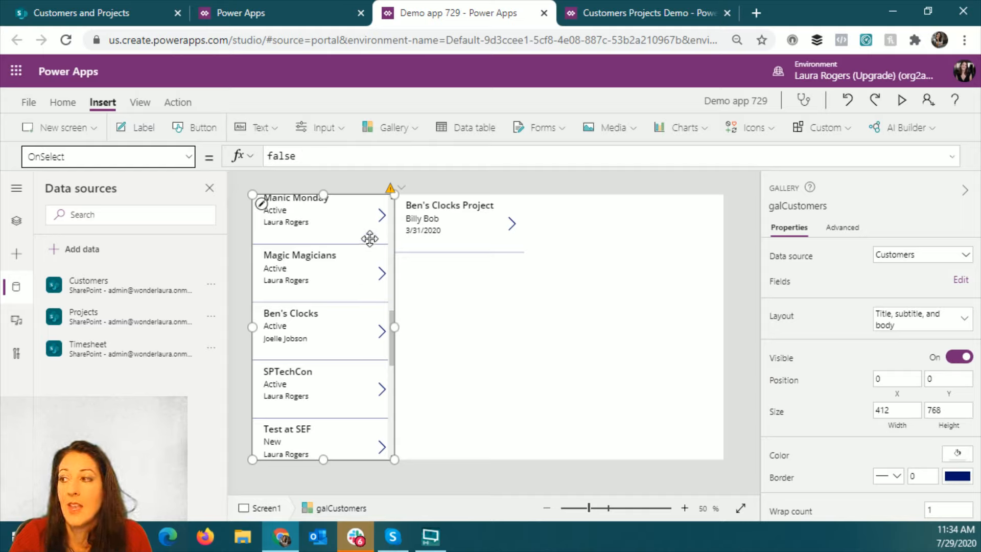
# - Preview the customer list up to its first entries, then inspect the OnSelect formula of the arrow icon in galCustomers
pyautogui.click(378, 217)
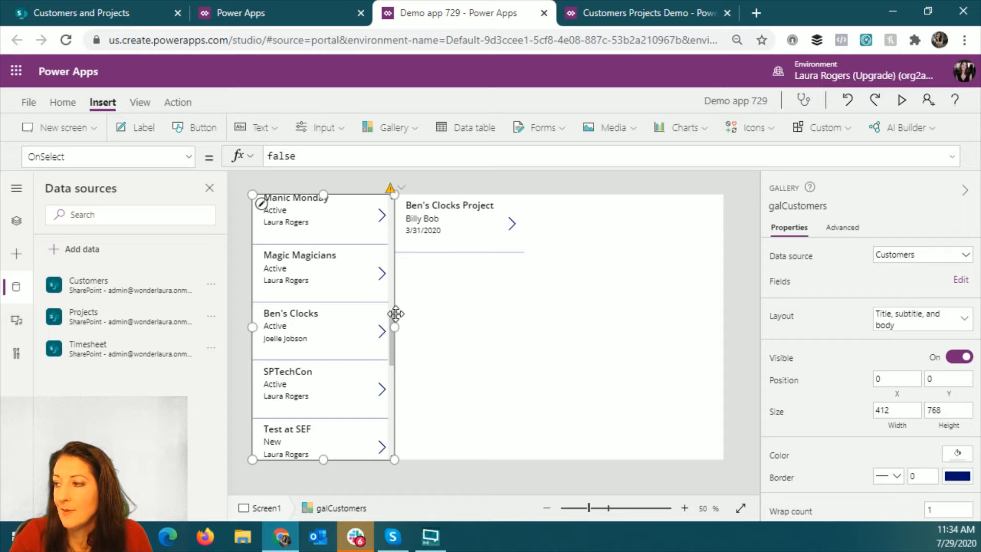
pyautogui.click(899, 100)
pyautogui.scroll(5, 315, 216)
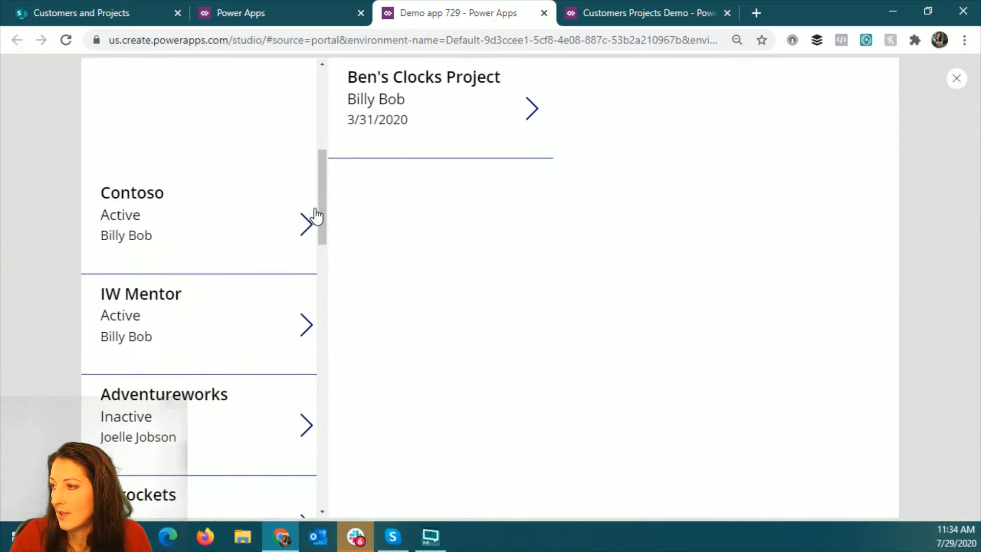
pyautogui.scroll(-5, 311, 217)
pyautogui.click(957, 78)
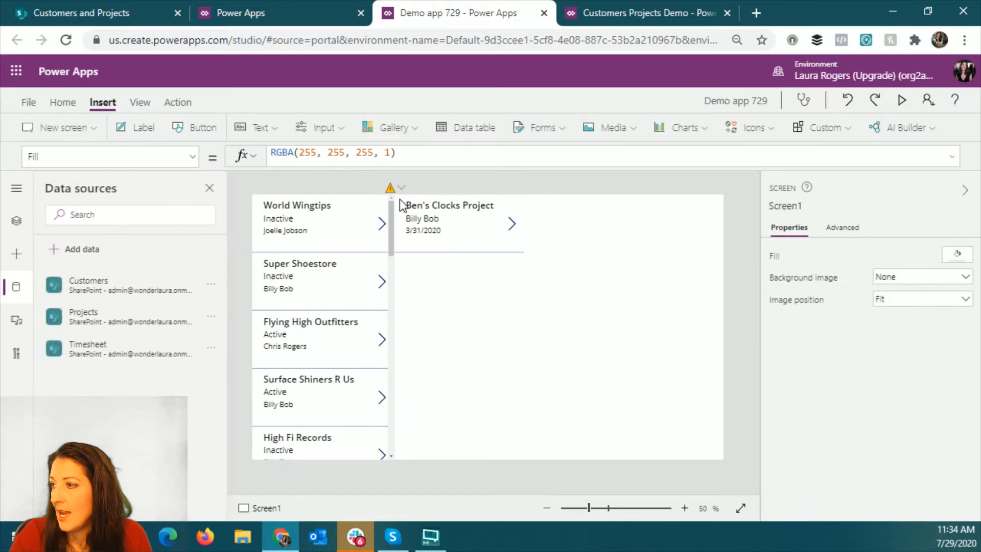
pyautogui.click(382, 223)
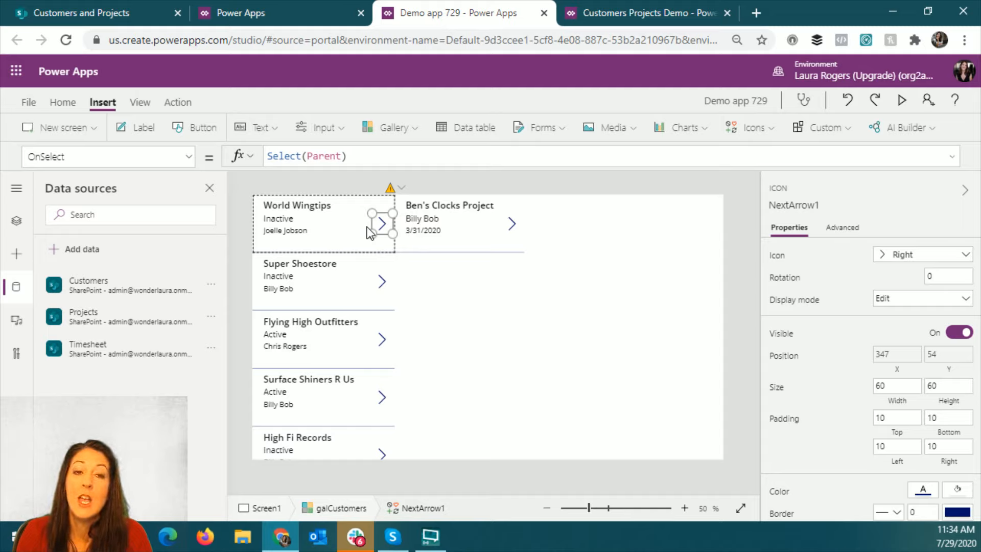
# - Highlight galCustomers.Selected.ID in the Items formula of the Projects gallery to examine it
pyautogui.click(490, 294)
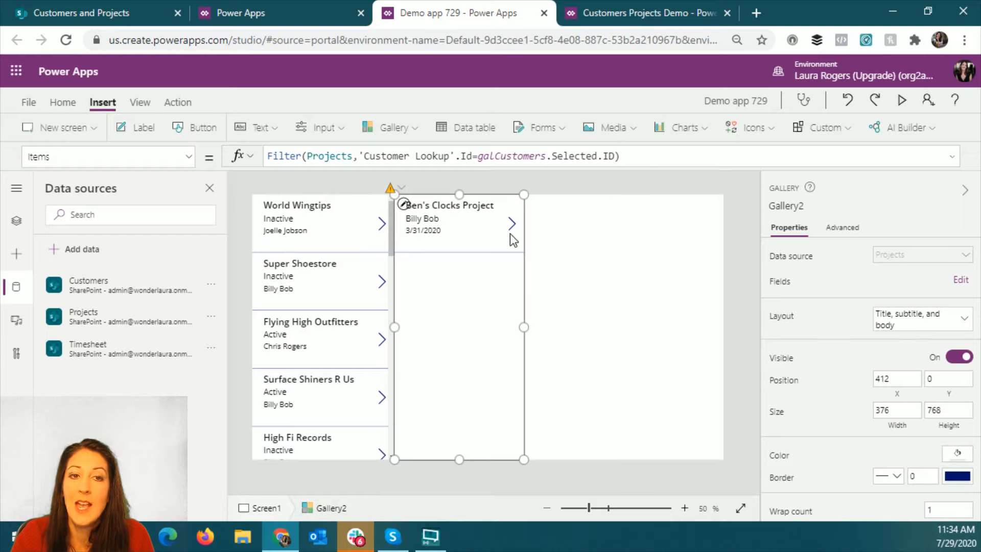
pyautogui.moveTo(481, 159); pyautogui.dragTo(617, 160)
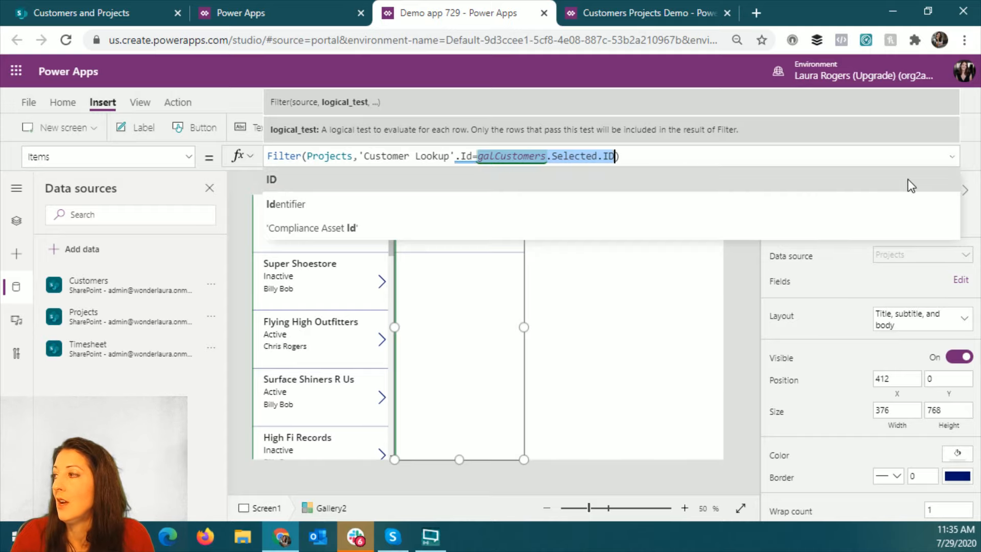
pyautogui.click(965, 160)
# - Set the Transition property of the galCustomers gallery to Transition.Pop
pyautogui.click(278, 220)
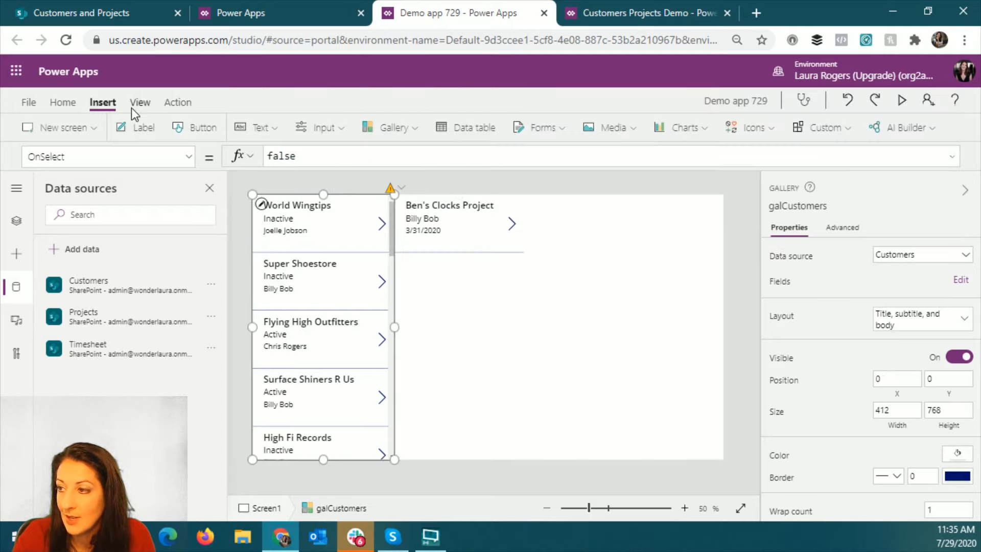
pyautogui.click(189, 156)
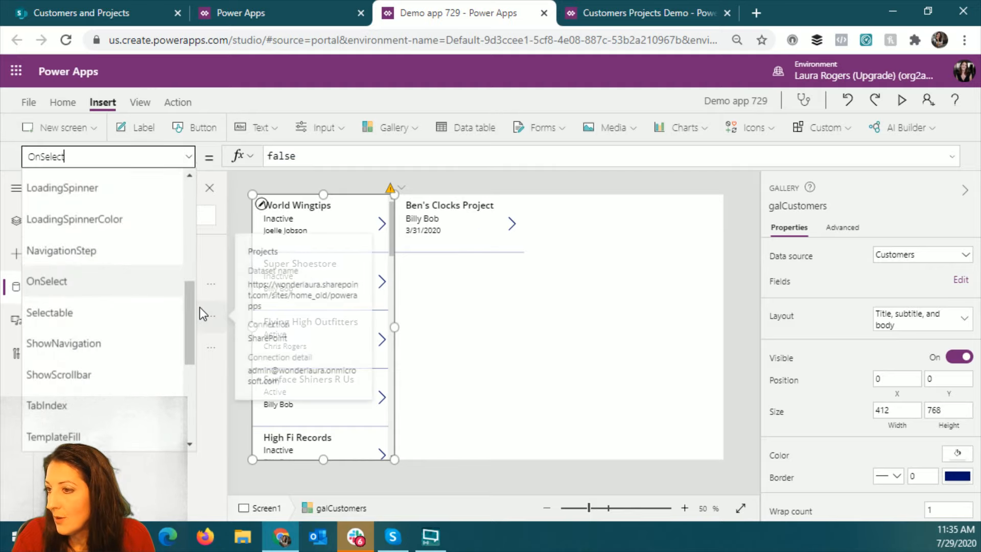
pyautogui.scroll(5, 164, 270)
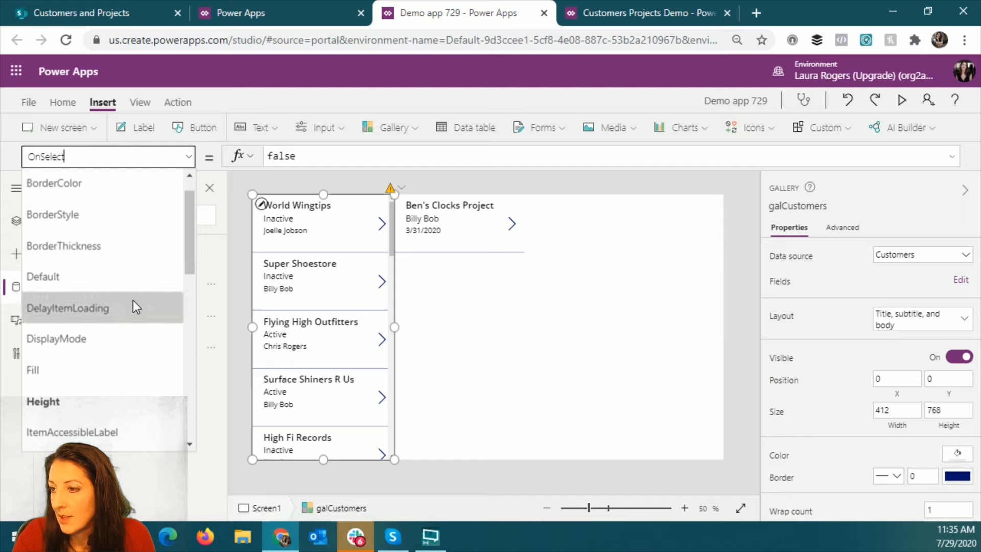
pyautogui.scroll(1, 133, 299)
pyautogui.moveTo(195, 223); pyautogui.dragTo(182, 385)
pyautogui.click(90, 303)
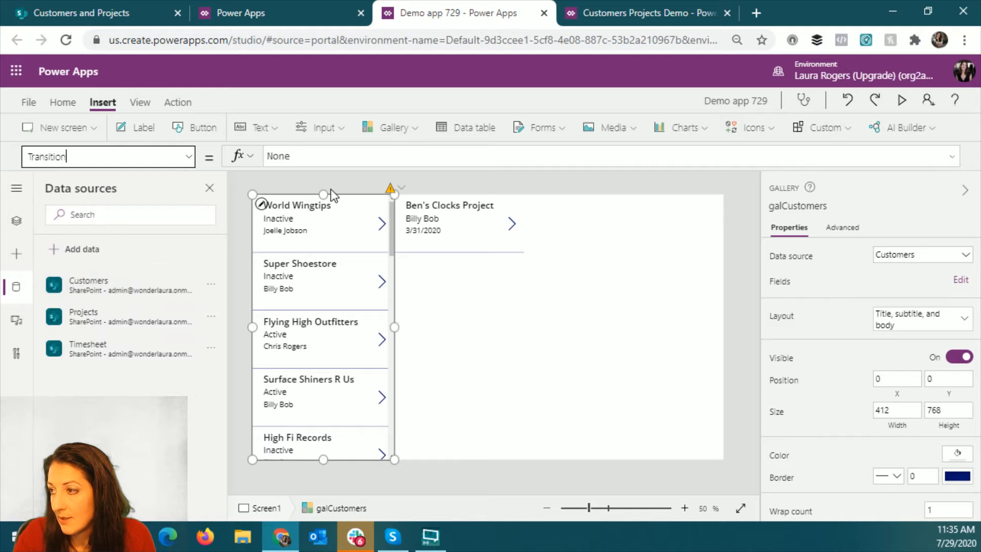
pyautogui.moveTo(326, 155); pyautogui.dragTo(372, 156)
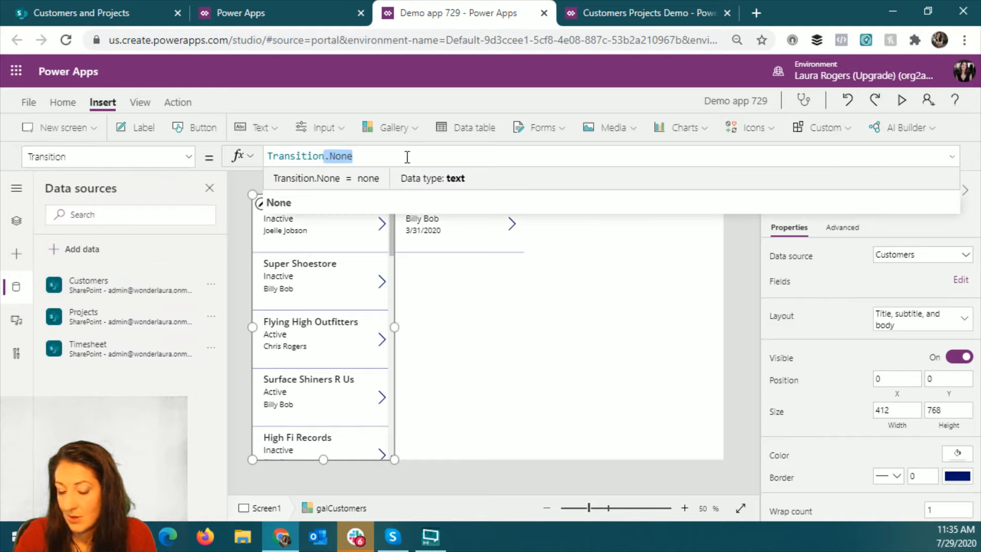
pyautogui.write('.')
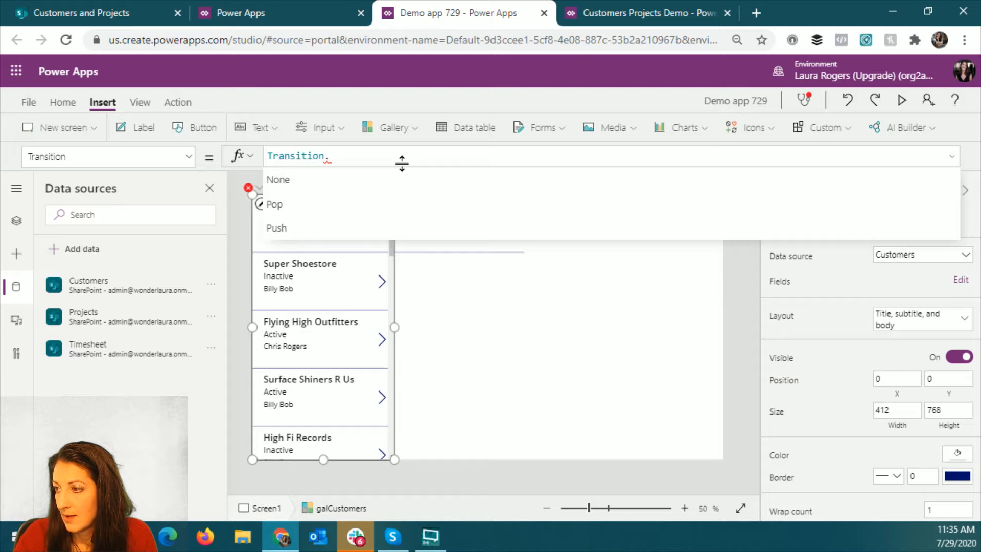
pyautogui.click(392, 207)
# - Preview the pop effect and filtered projects for Super Shoestore, Flying High Outfitters, Surface Shiners R Us and High Fi Records, then close the preview
pyautogui.click(904, 101)
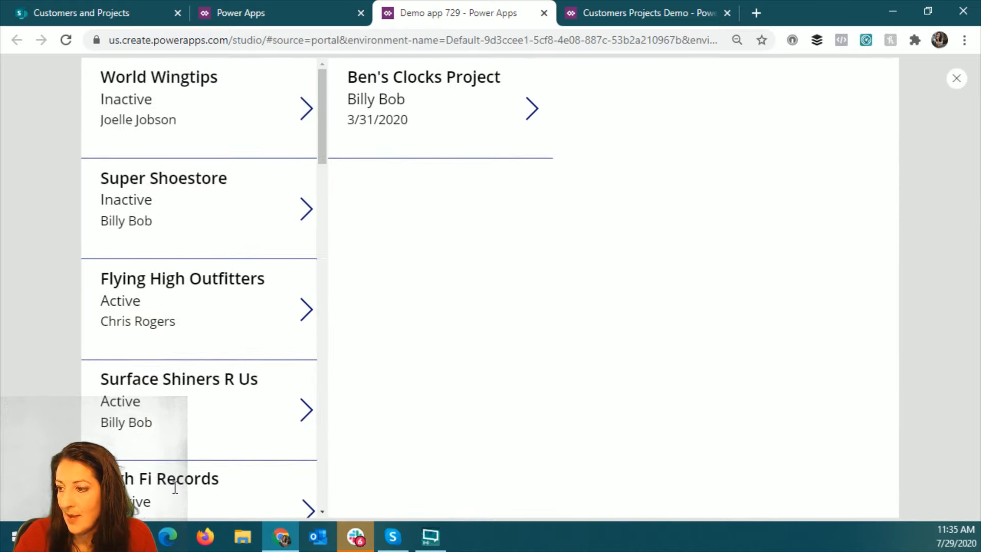
pyautogui.click(221, 194)
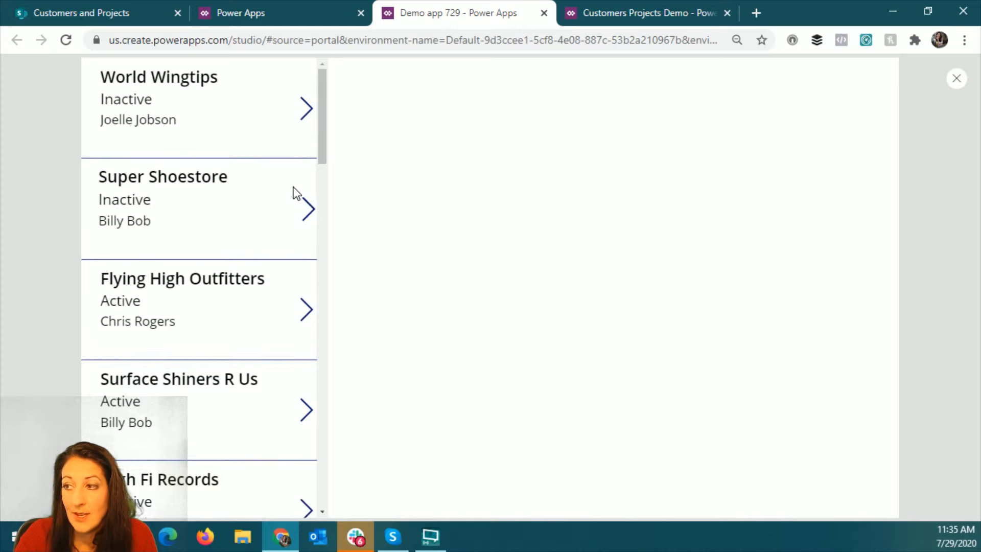
pyautogui.click(171, 279)
pyautogui.click(179, 388)
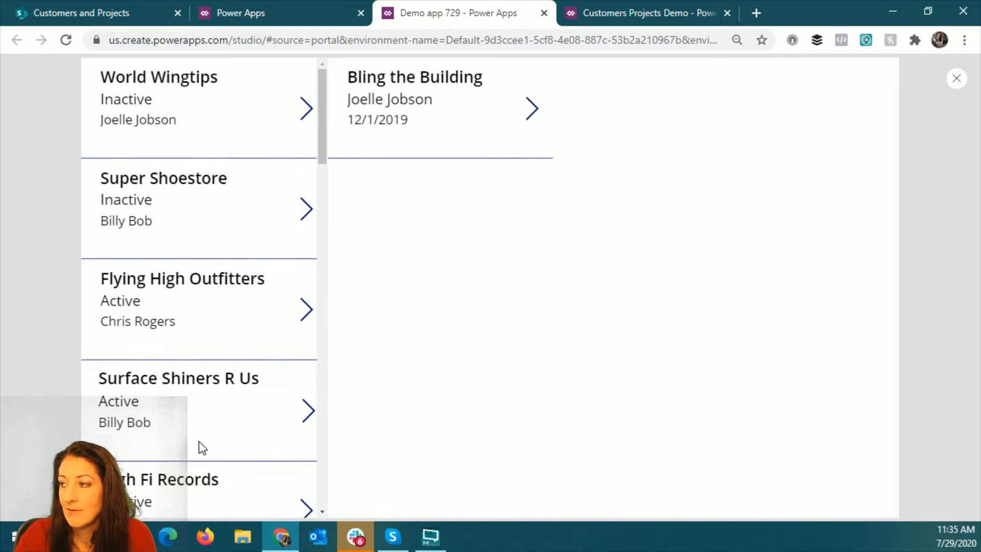
pyautogui.click(199, 480)
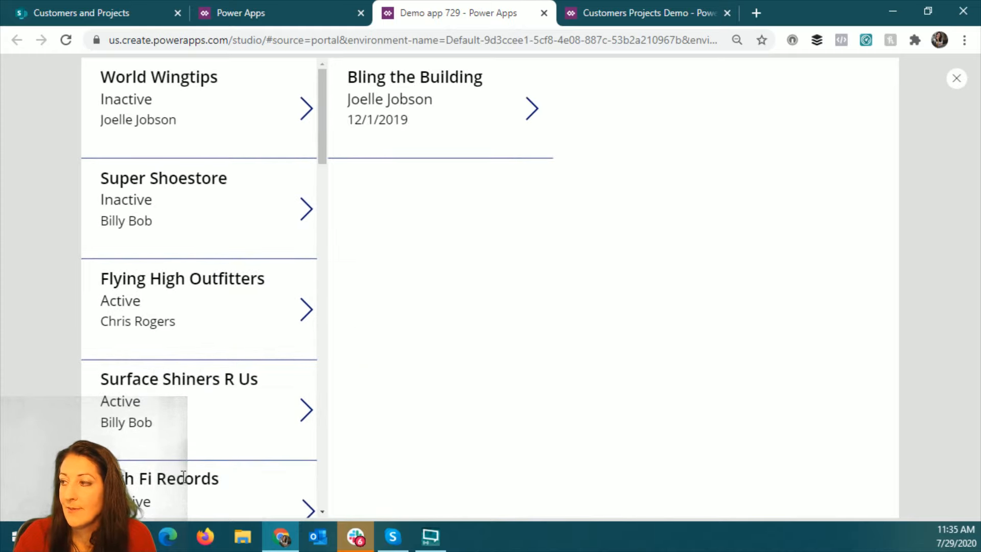
pyautogui.click(957, 79)
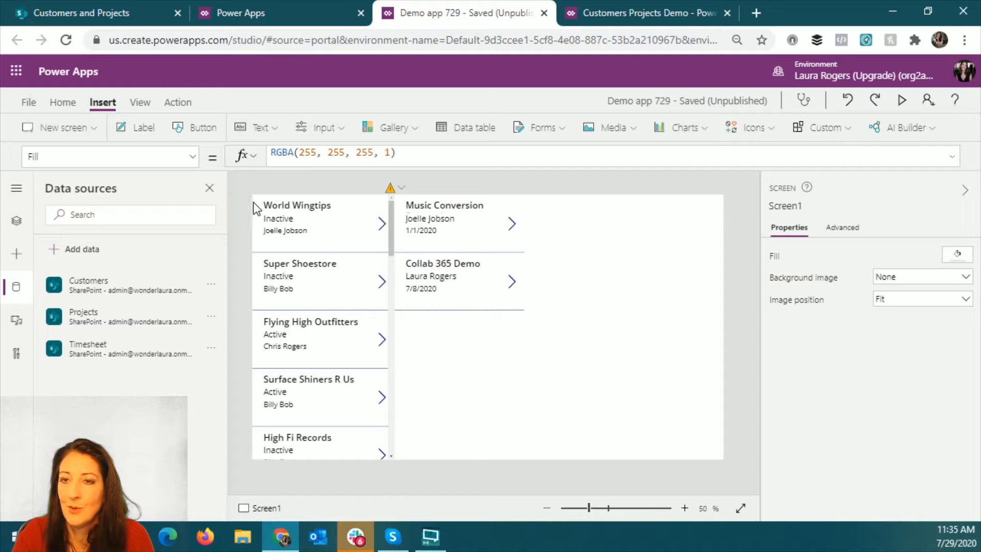
pyautogui.click(901, 104)
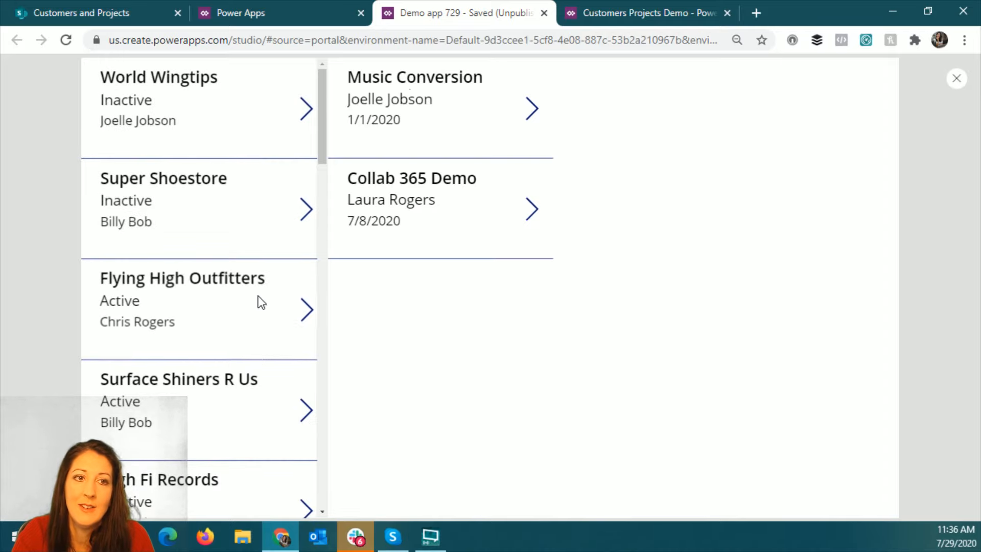
pyautogui.click(962, 82)
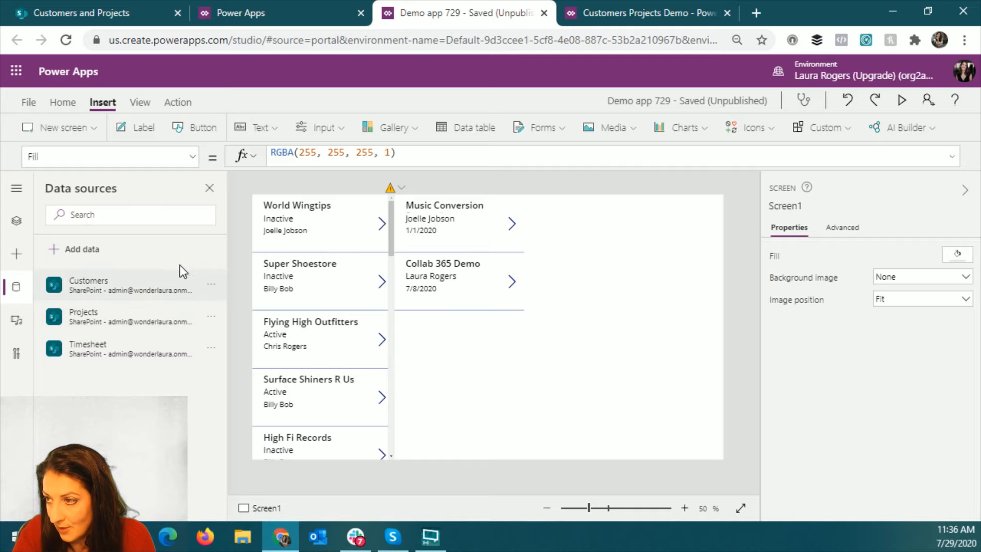
# - Insert a gallery connected to the Timesheet data source and give it the Title, subtitle, and body layout
pyautogui.click(397, 128)
pyautogui.click(396, 283)
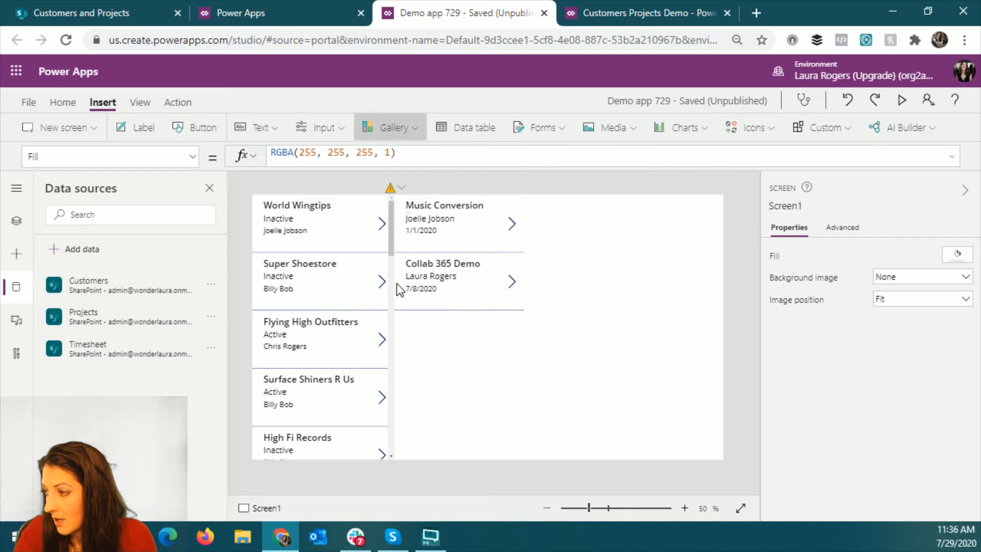
pyautogui.click(566, 377)
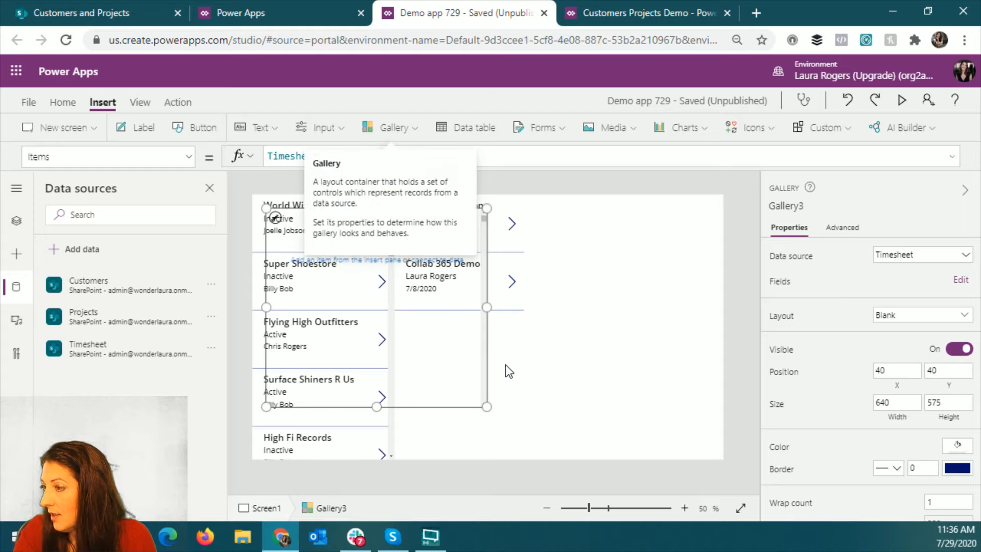
pyautogui.click(918, 315)
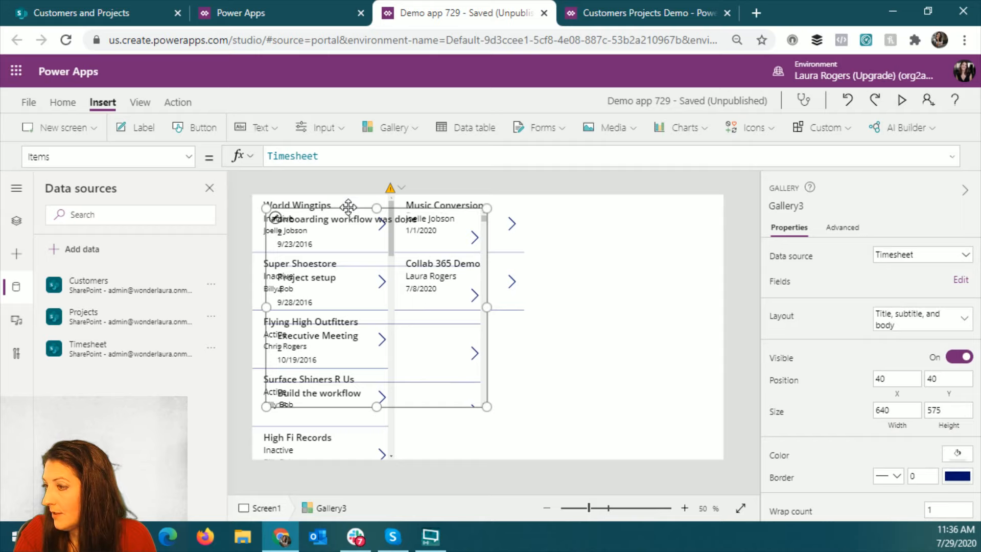
# - Place the Timesheet gallery beside the Projects gallery at X 788, Y 0 and resize it to 578 wide by 768 high
pyautogui.moveTo(348, 205); pyautogui.dragTo(626, 196)
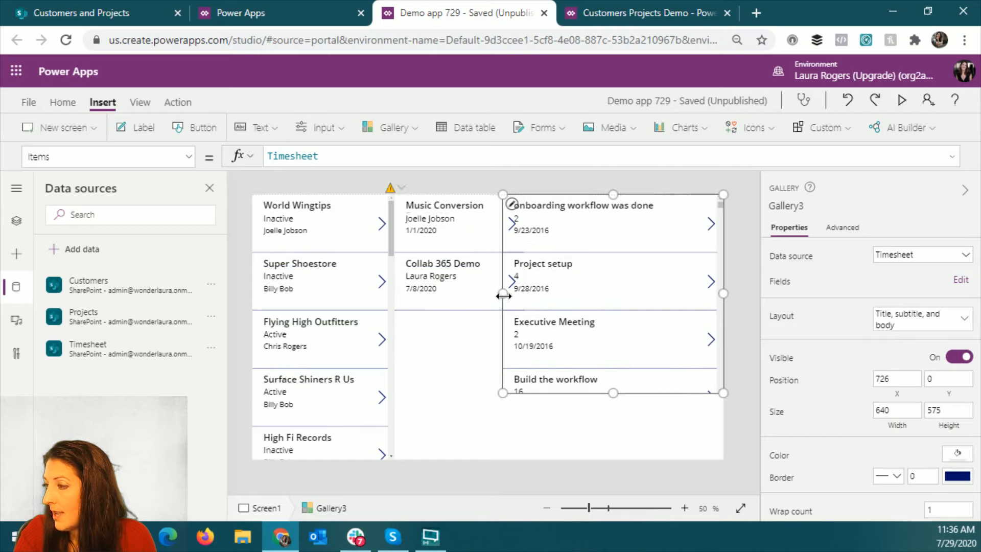
pyautogui.moveTo(503, 293); pyautogui.dragTo(523, 294)
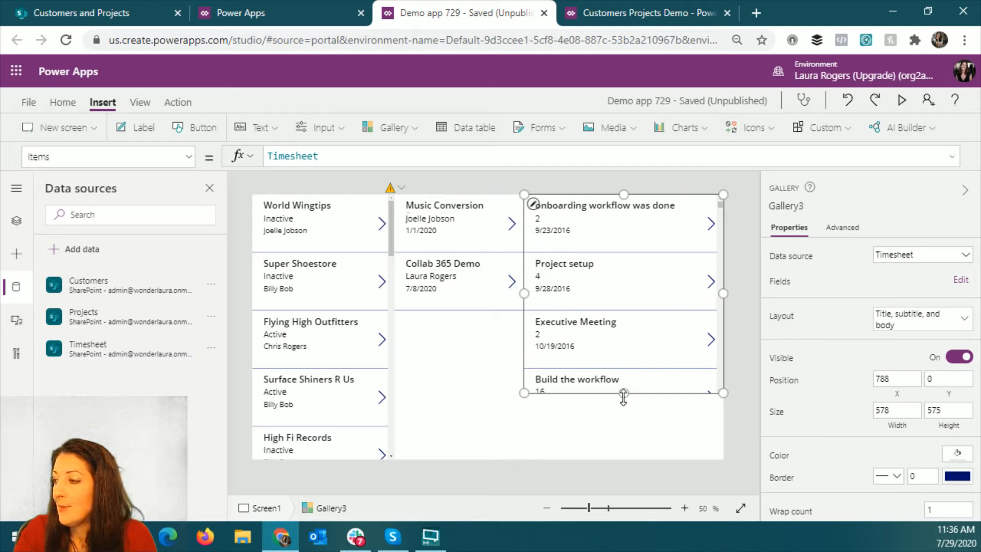
pyautogui.moveTo(623, 393); pyautogui.dragTo(626, 459)
pyautogui.click(510, 307)
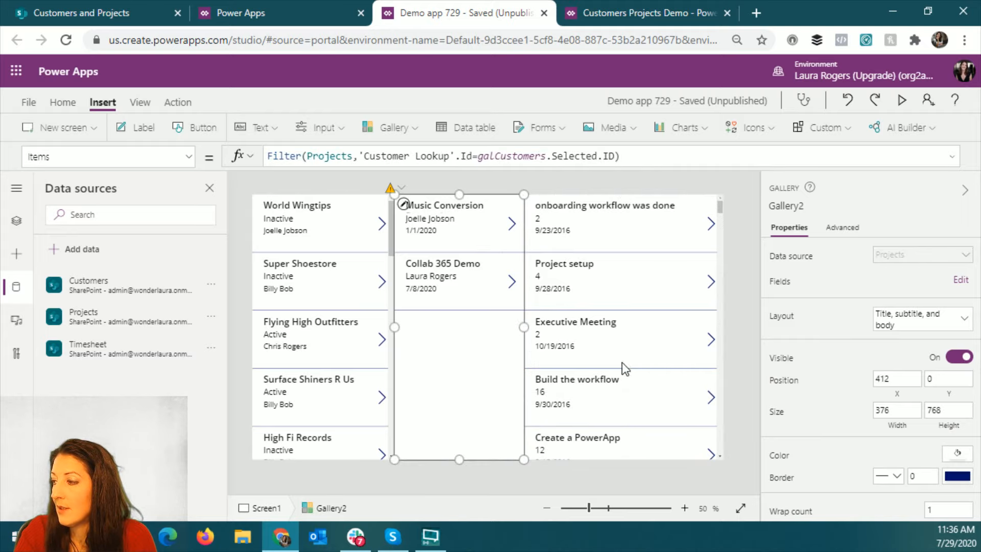
pyautogui.click(620, 363)
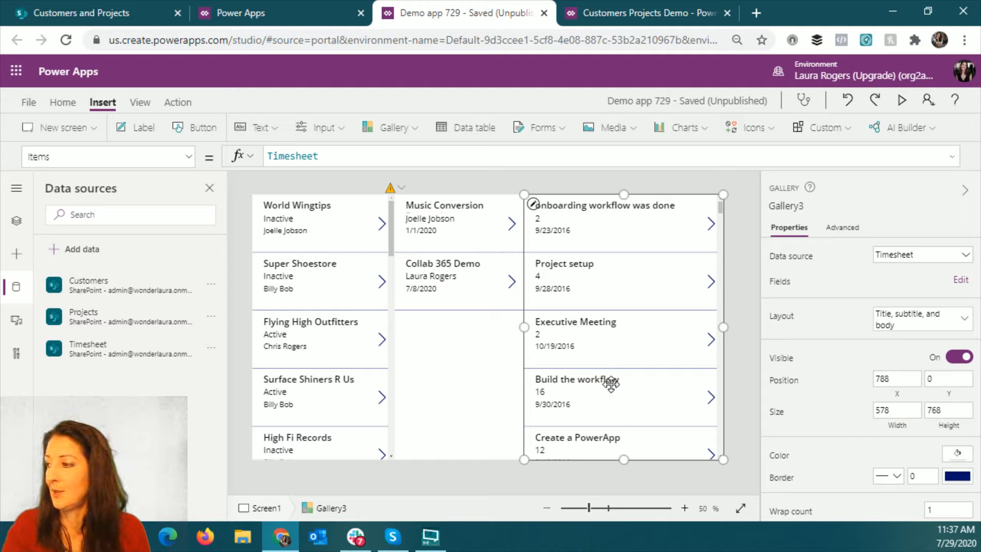
# - Insert a label in the Timesheet gallery's row template, beside the hours value at about X 256, Y 54
pyautogui.click(560, 218)
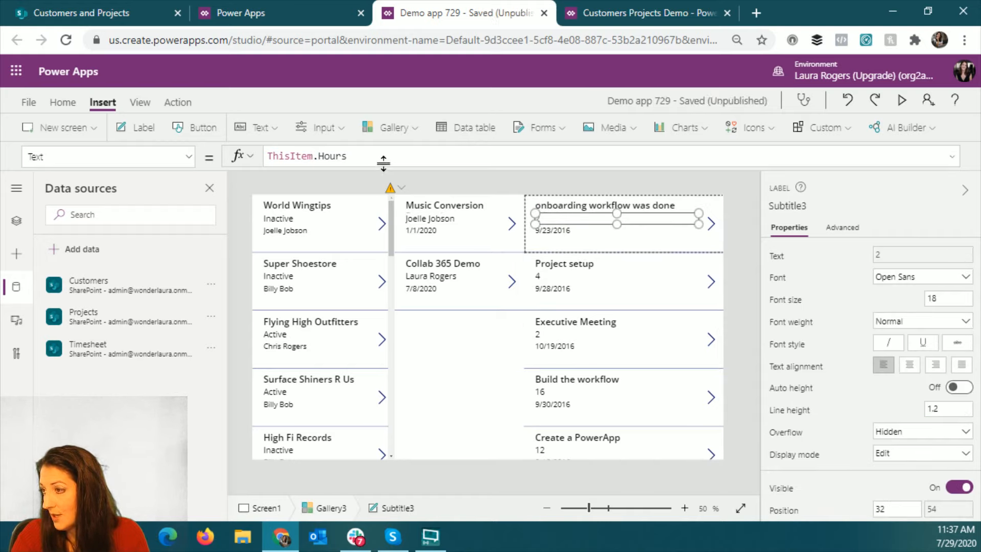
pyautogui.click(573, 231)
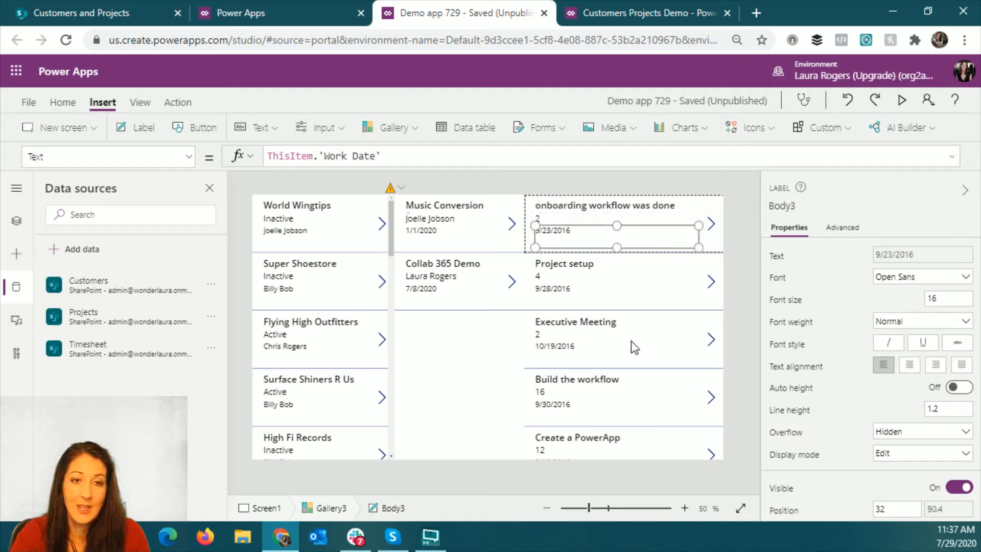
pyautogui.click(138, 127)
pyautogui.moveTo(575, 219); pyautogui.dragTo(650, 223)
# - Set the new label's Text formula to ThisItem.'Created By'.DisplayName
pyautogui.doubleClick(324, 155)
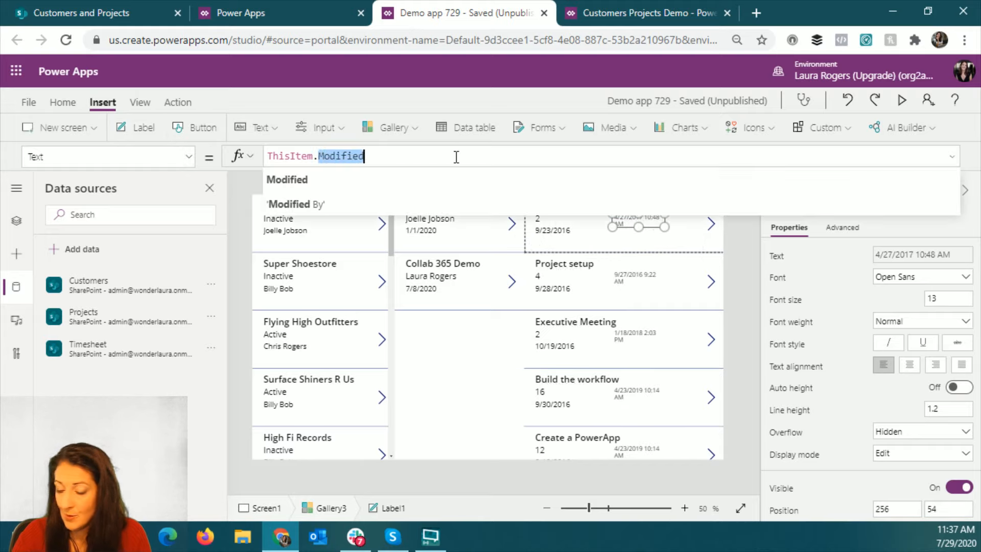
pyautogui.write('crea')
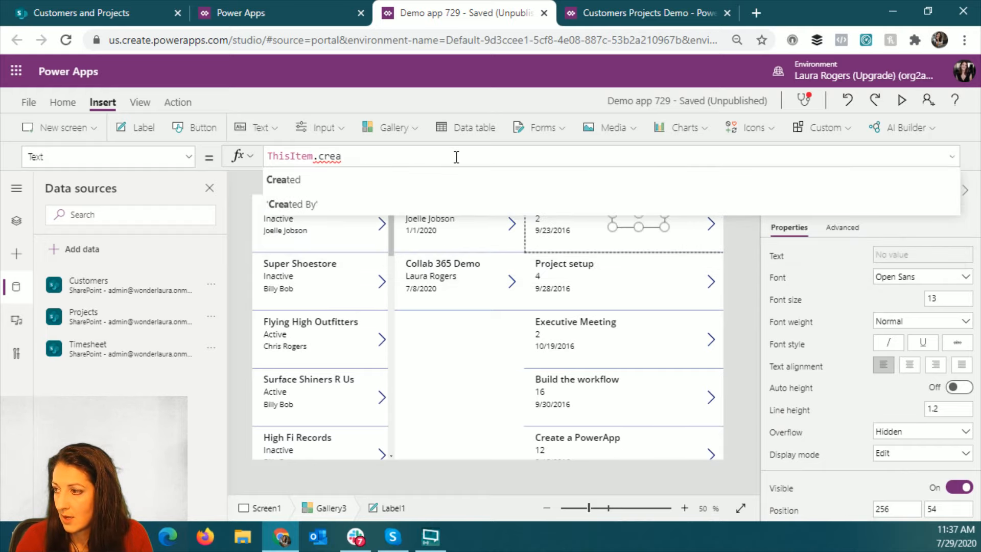
pyautogui.click(460, 204)
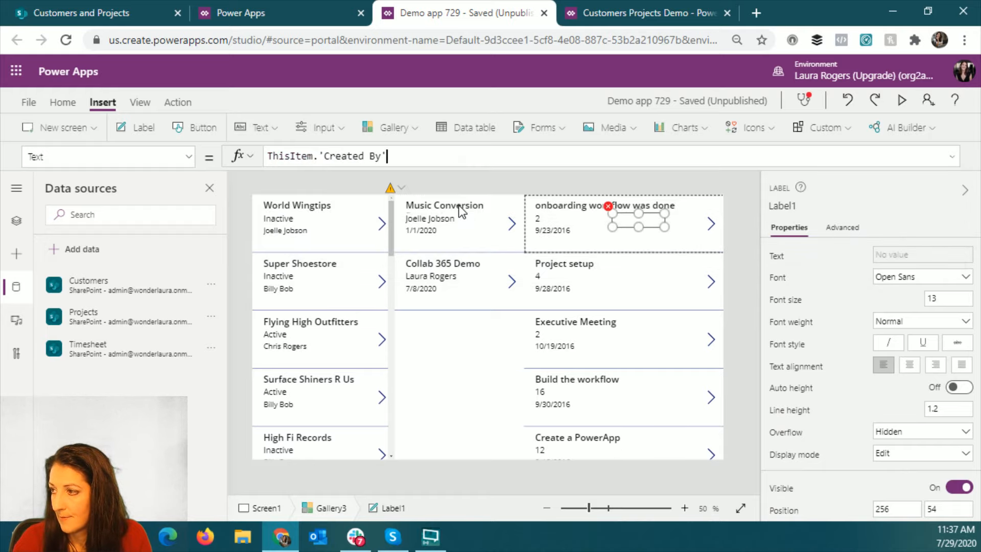
pyautogui.write('.d')
pyautogui.click(457, 205)
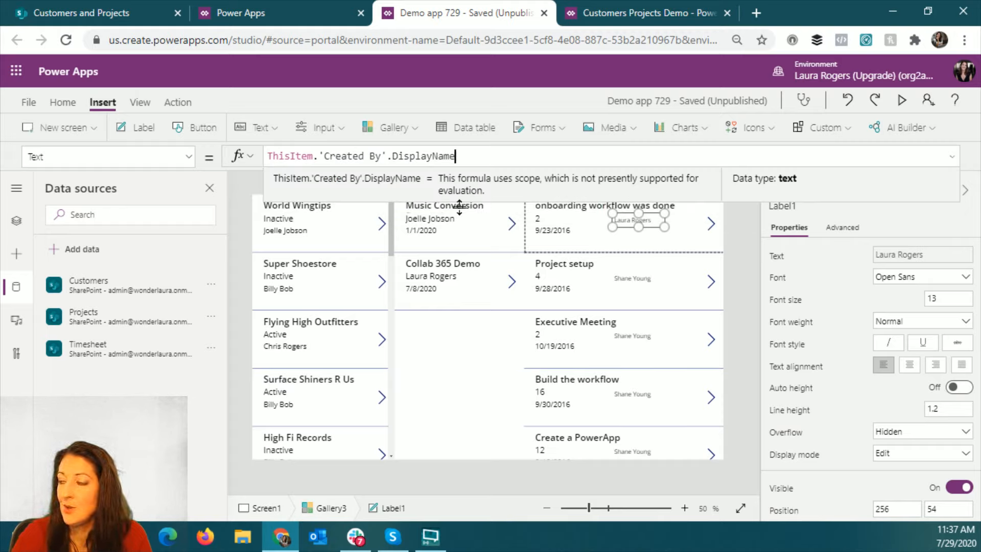
pyautogui.click(743, 238)
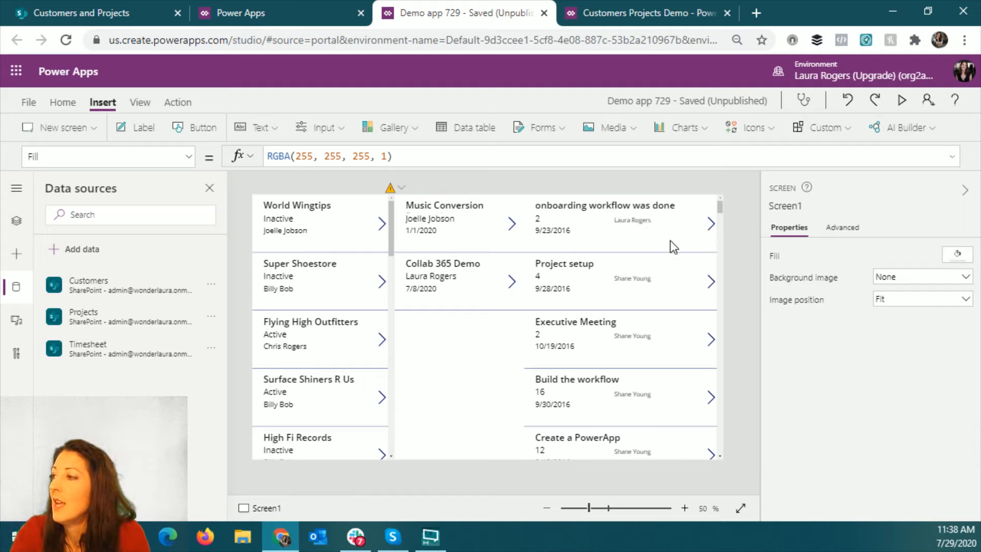
# - Fill the Timesheet gallery with the light blue theme color RGBA(227, 234, 243, 1)
pyautogui.click(650, 304)
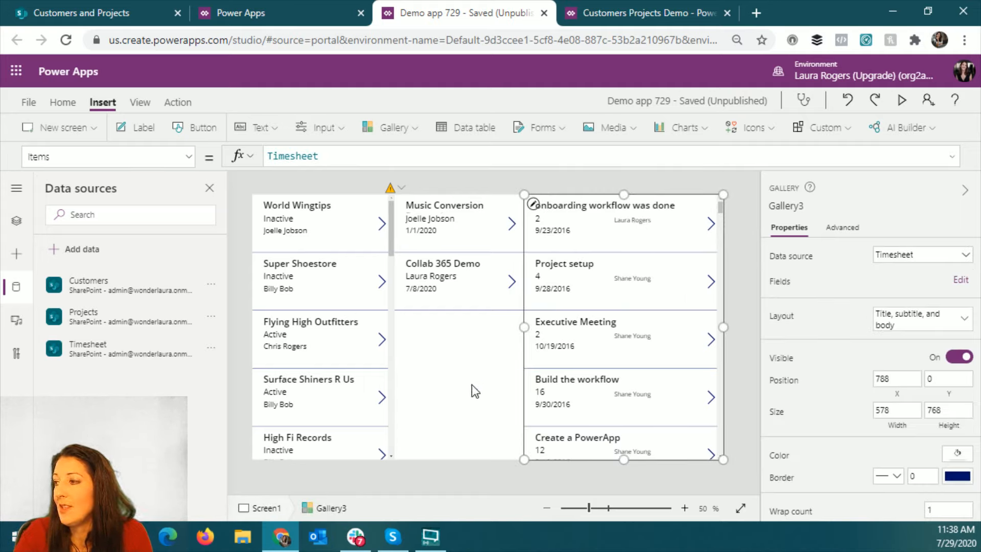
pyautogui.click(54, 103)
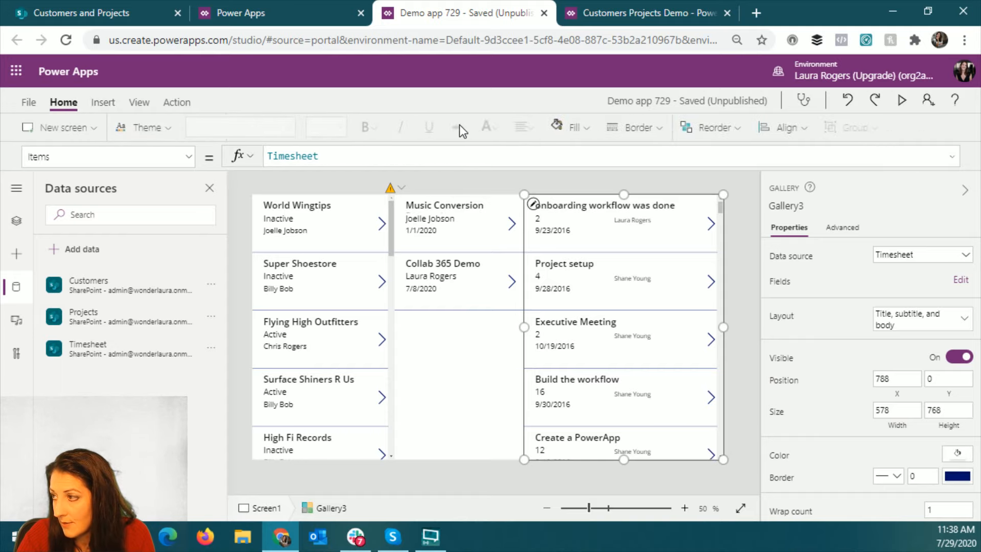
pyautogui.click(565, 126)
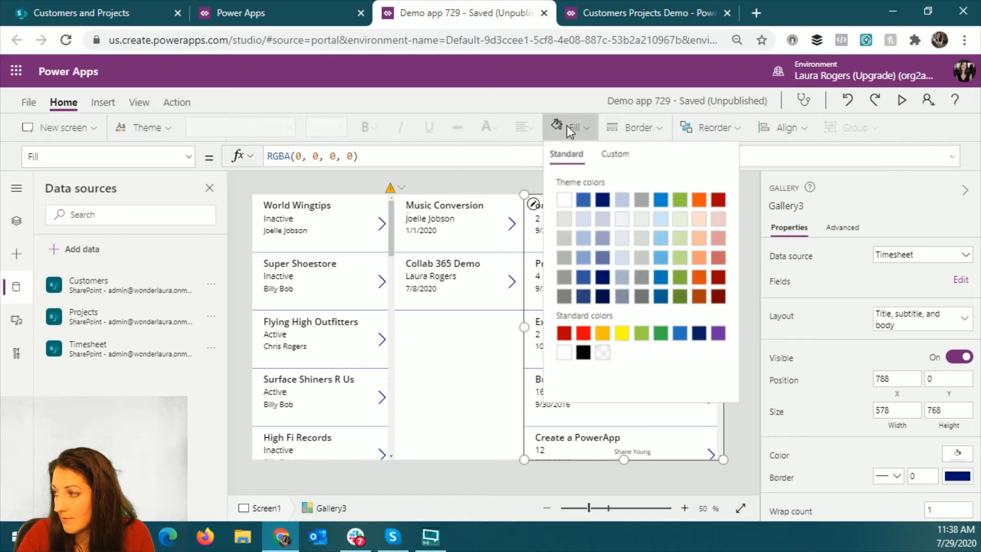
pyautogui.click(622, 240)
# - Fill the Projects gallery with the light green theme color RGBA(232, 244, 217, 1)
pyautogui.click(467, 330)
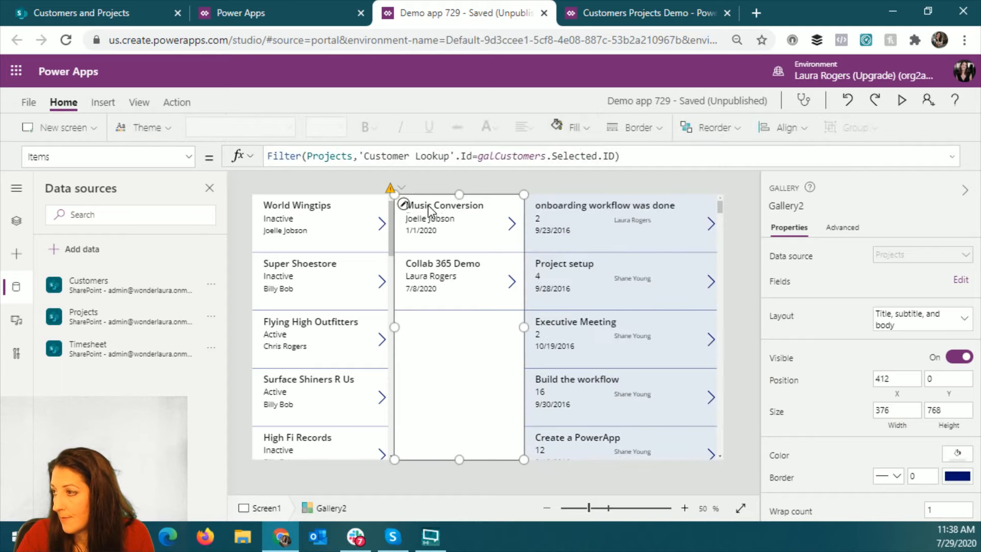
pyautogui.click(562, 127)
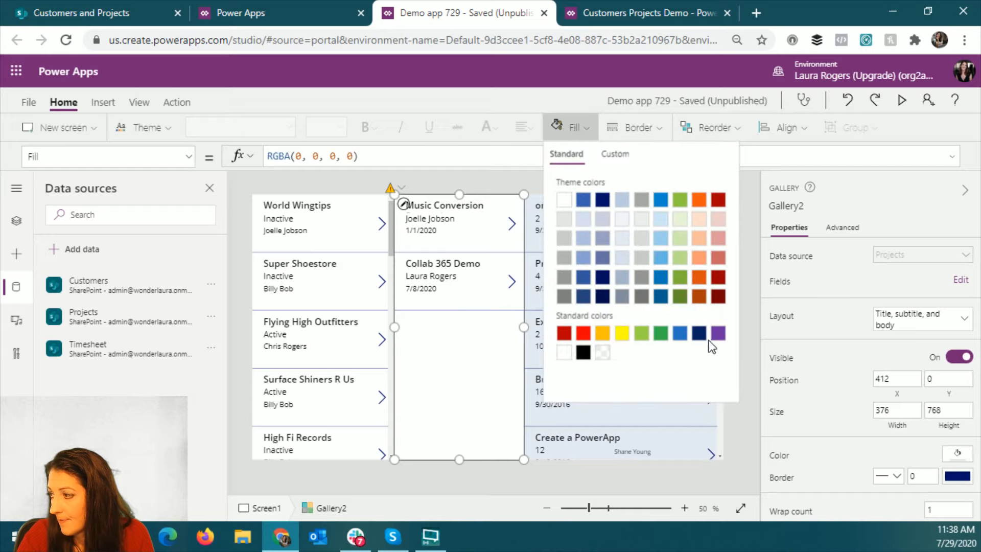
pyautogui.click(679, 220)
pyautogui.click(748, 260)
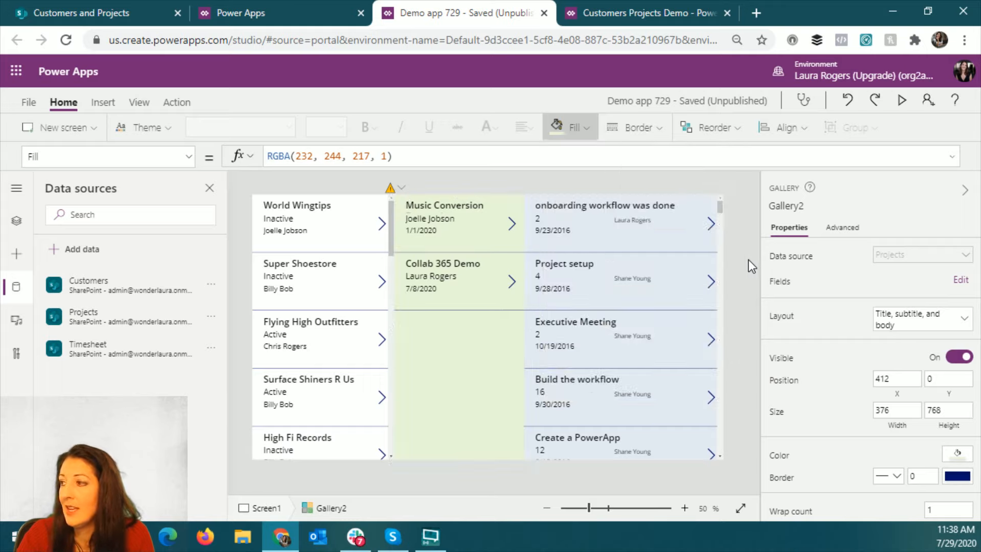
# - Add an opening Filter( function before Timesheet in the Items formula of the Timesheet gallery
pyautogui.click(650, 349)
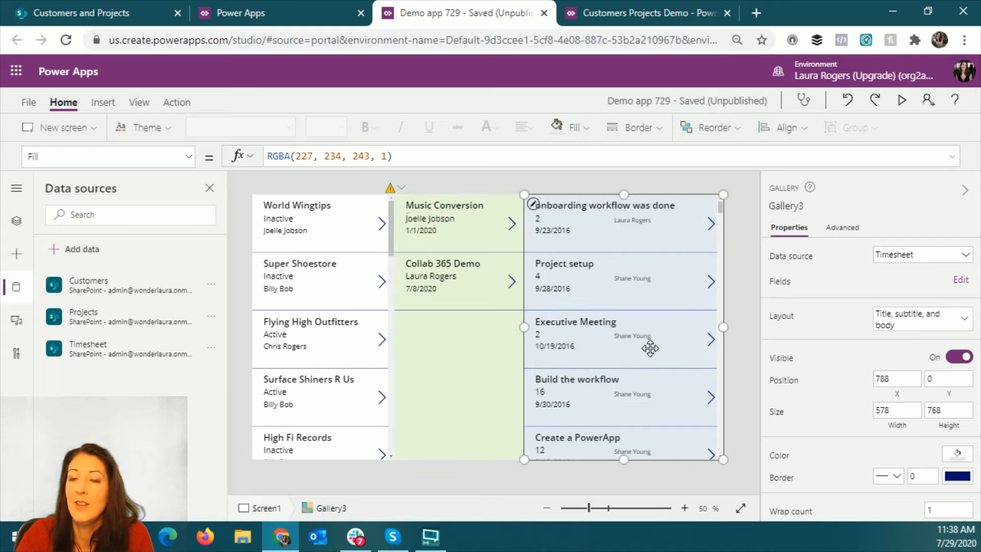
pyautogui.click(189, 157)
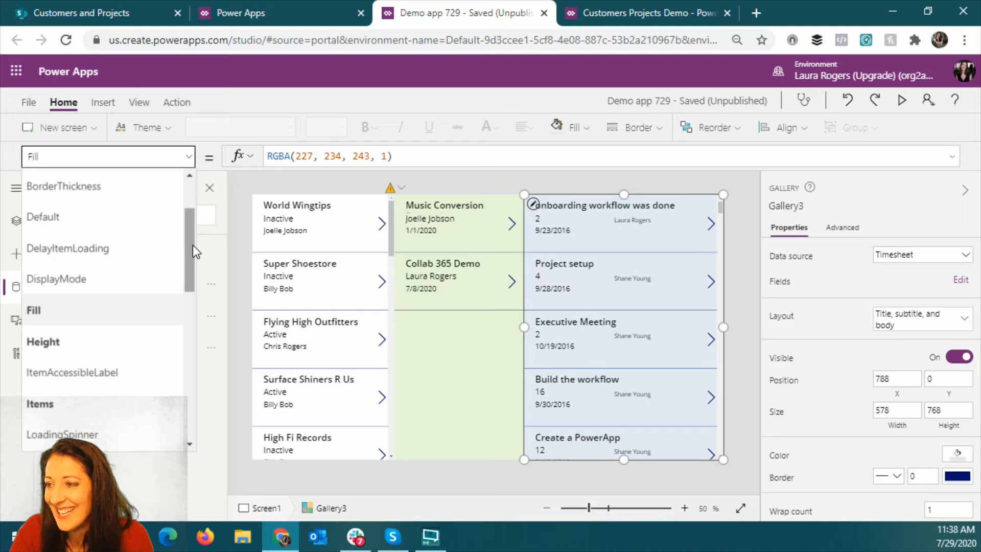
pyautogui.moveTo(192, 244); pyautogui.dragTo(192, 256)
pyautogui.click(139, 345)
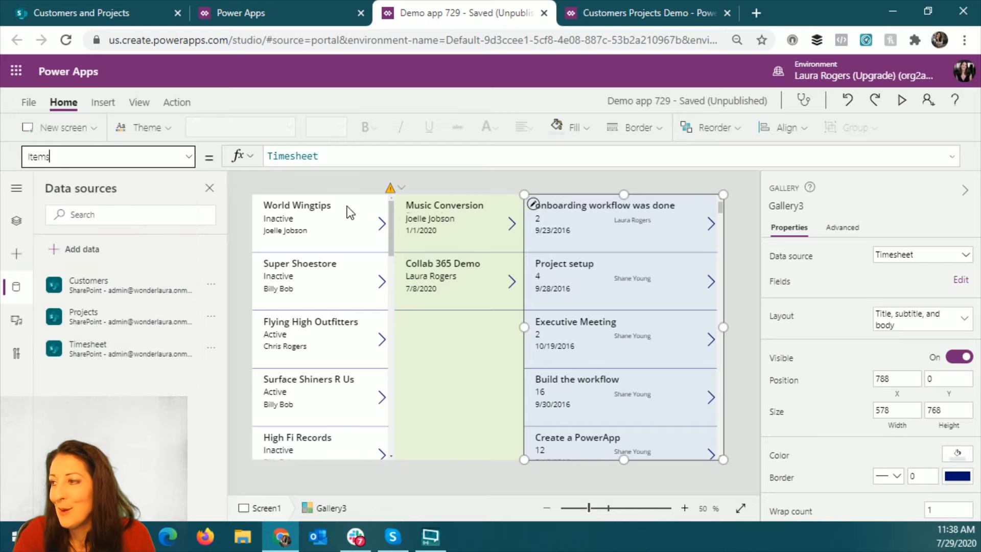
pyautogui.click(346, 155)
pyautogui.press('Home')
pyautogui.write('fi')
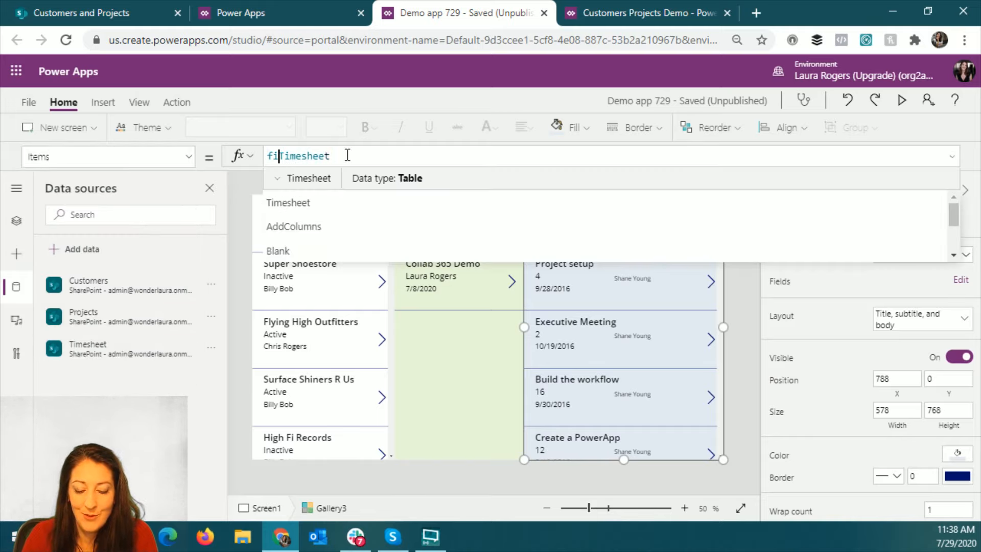
pyautogui.write('lter(')
pyautogui.press('End')
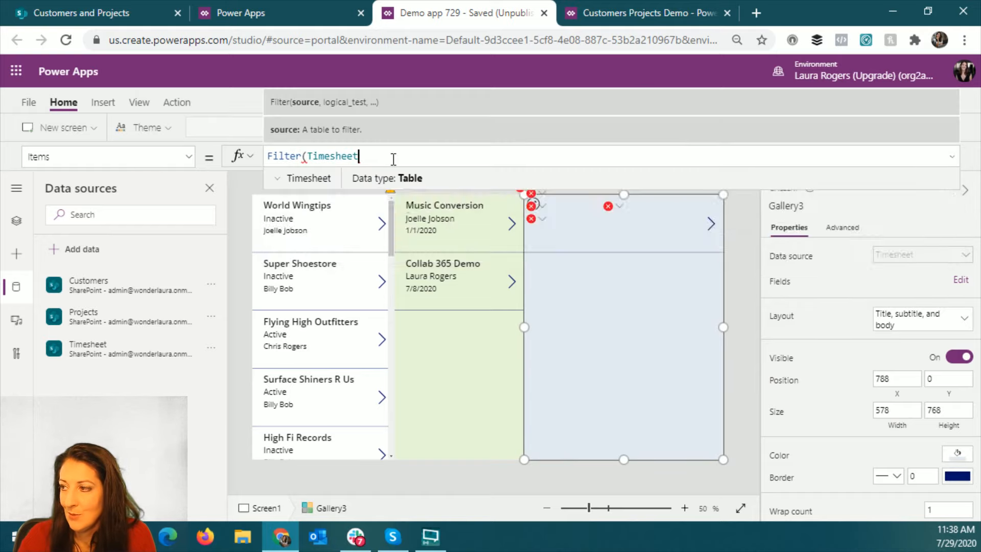
# - Begin the Timesheet filter's condition with Project.Id=
pyautogui.write(',')
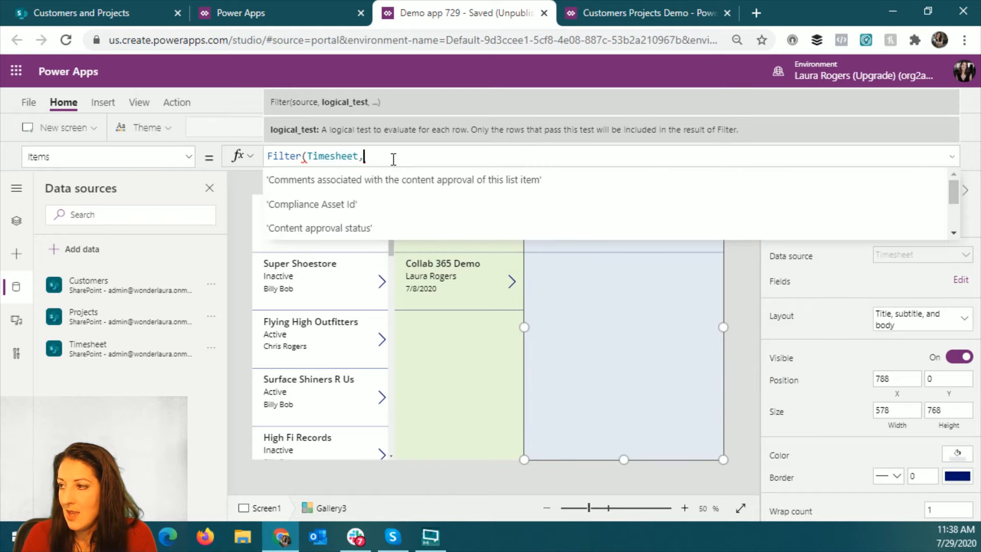
pyautogui.write('pro')
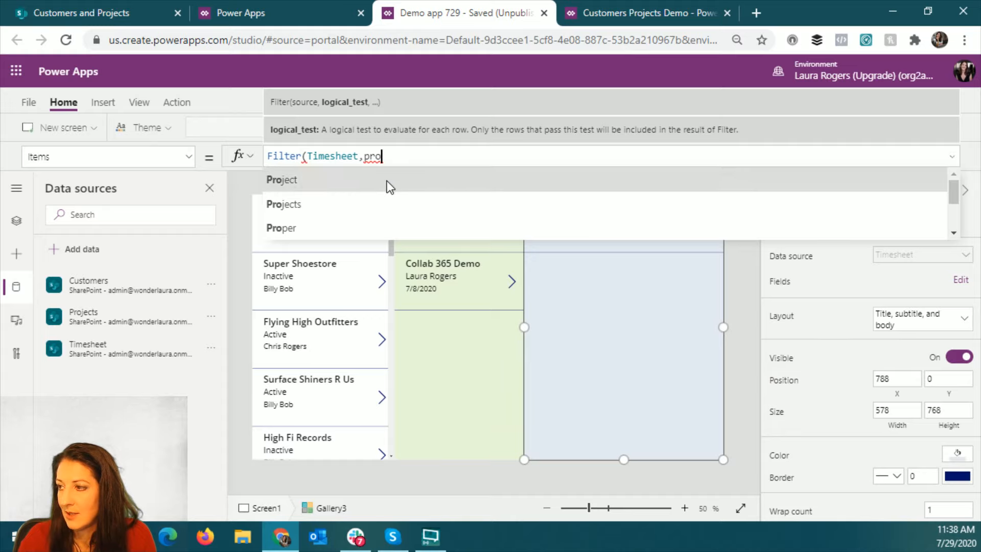
pyautogui.click(387, 181)
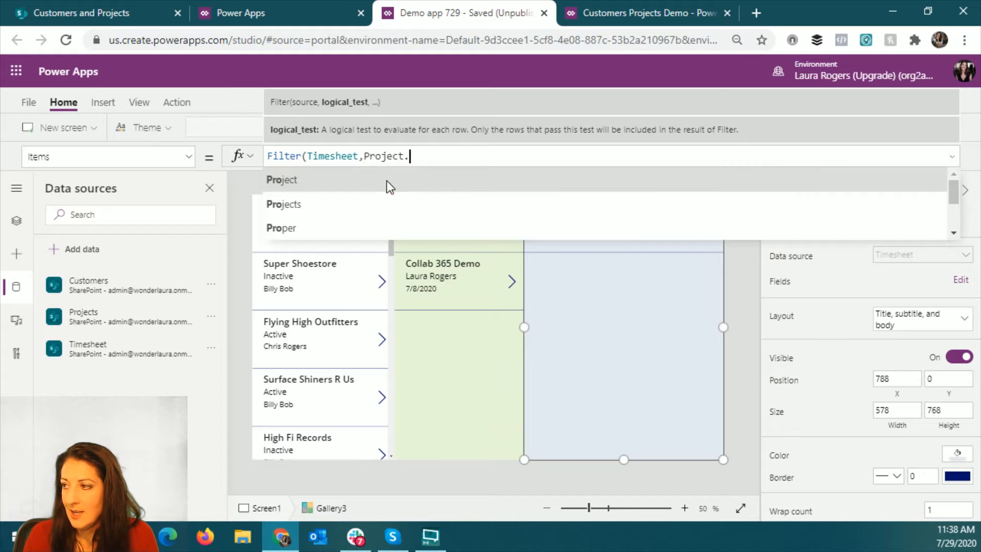
pyautogui.write('.')
pyautogui.click(390, 187)
pyautogui.write('=')
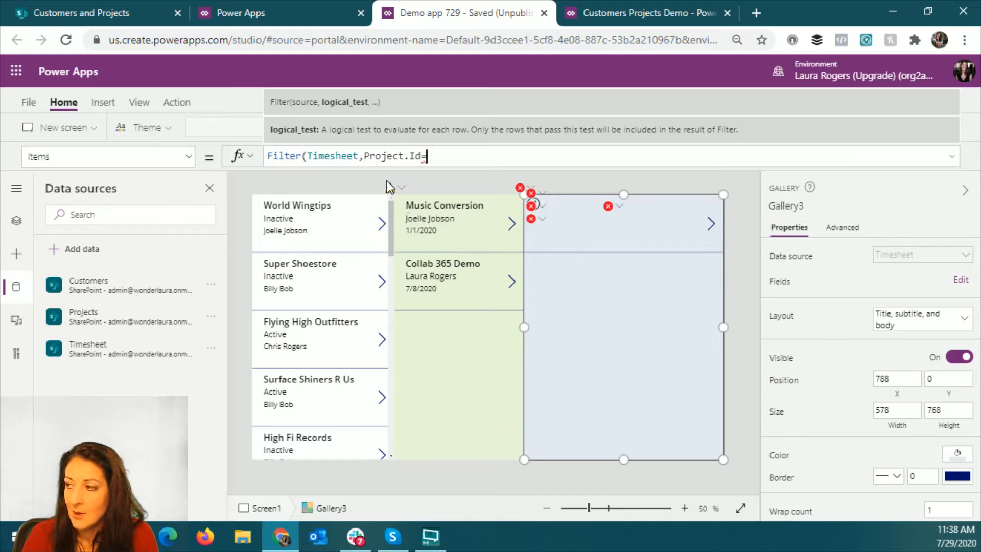
# - Rename the Projects gallery as galProjects
pyautogui.click(452, 381)
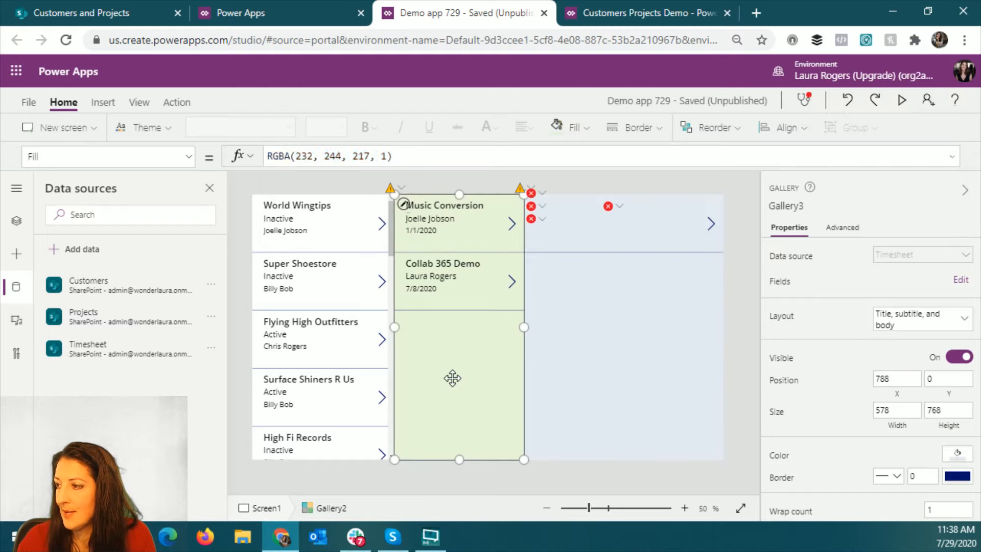
pyautogui.click(795, 207)
pyautogui.write('galProjects')
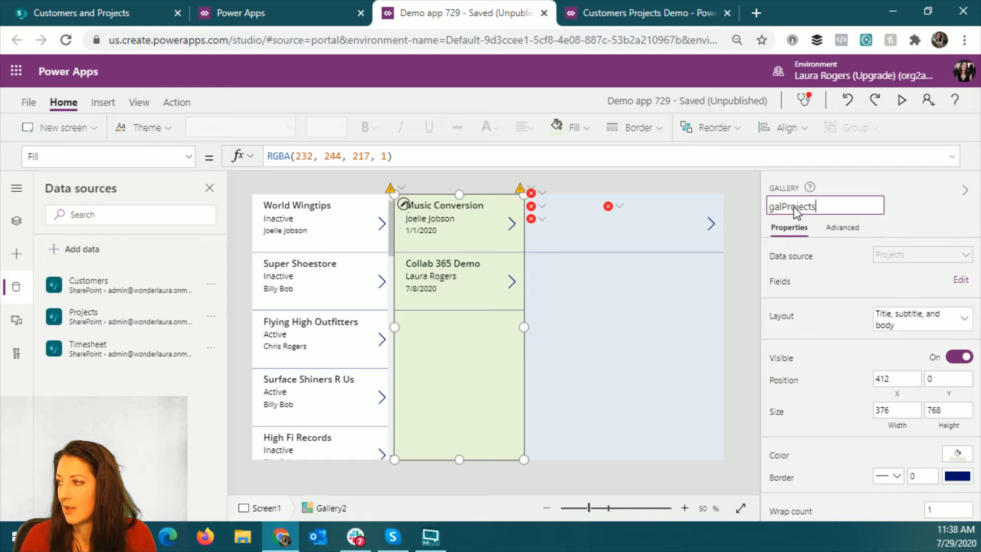
pyautogui.press('Return')
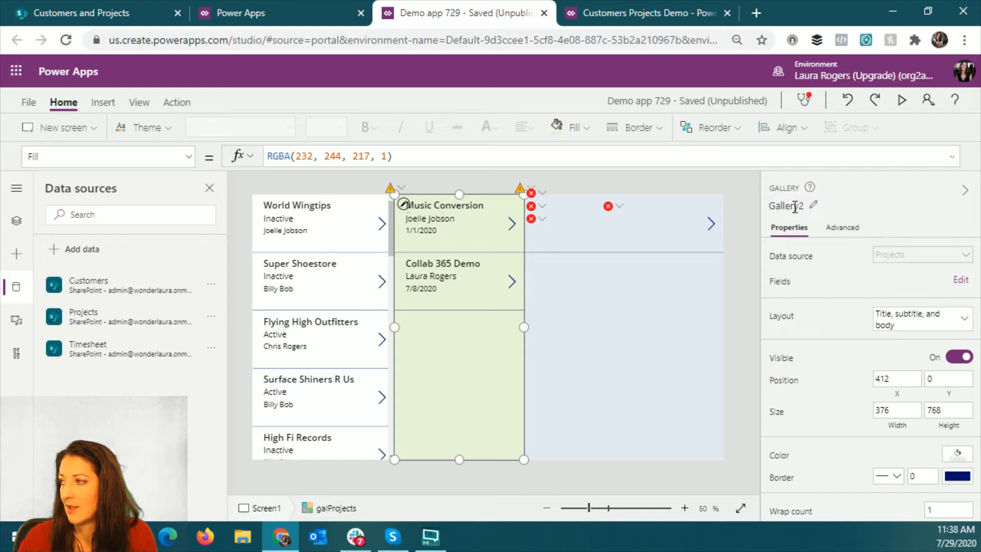
# - Complete the Timesheet gallery's Items formula as Filter(Timesheet,Project.Id=galProjects.Selected.ID)
pyautogui.click(564, 363)
pyautogui.click(448, 157)
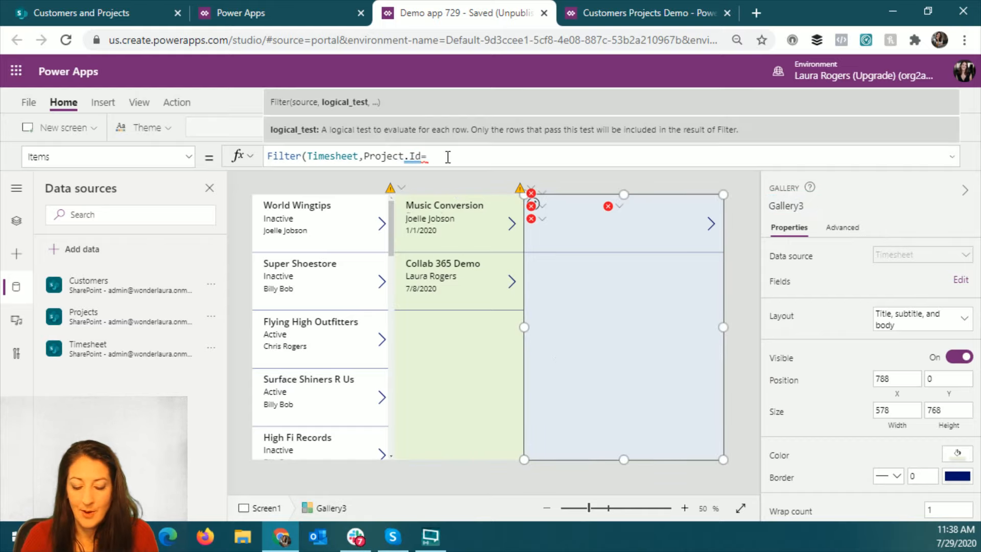
pyautogui.write('galP')
pyautogui.press('Tab')
pyautogui.write('.')
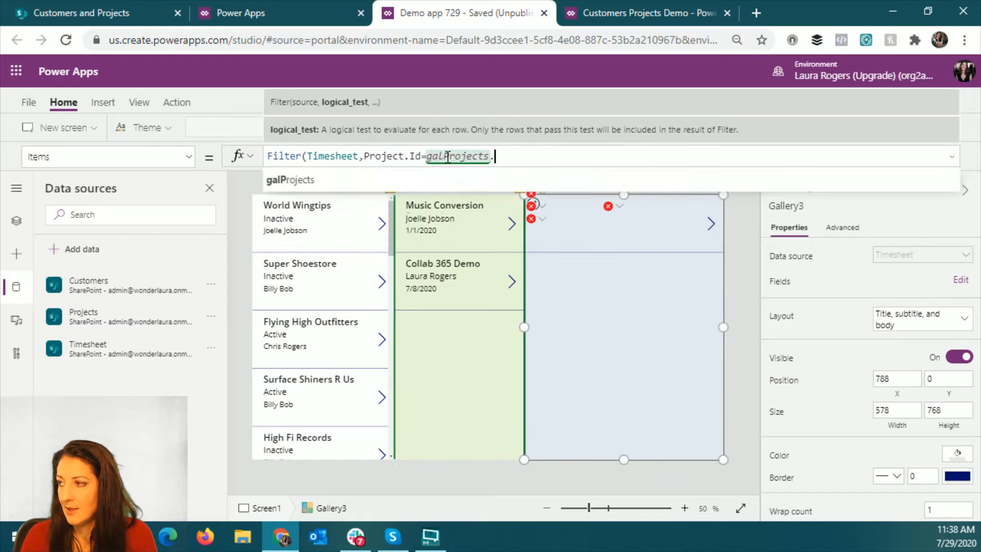
pyautogui.write('sel')
pyautogui.press('Tab')
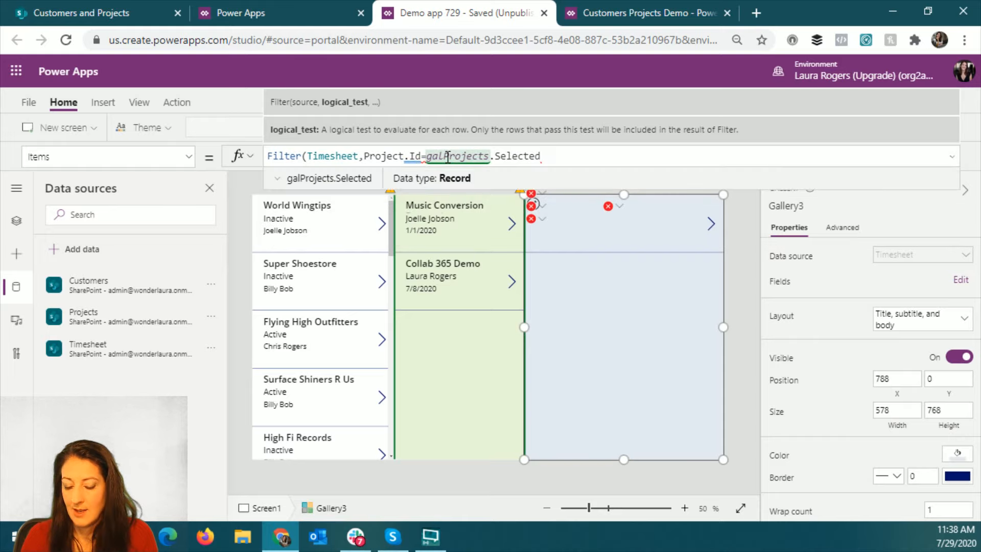
pyautogui.write('.I')
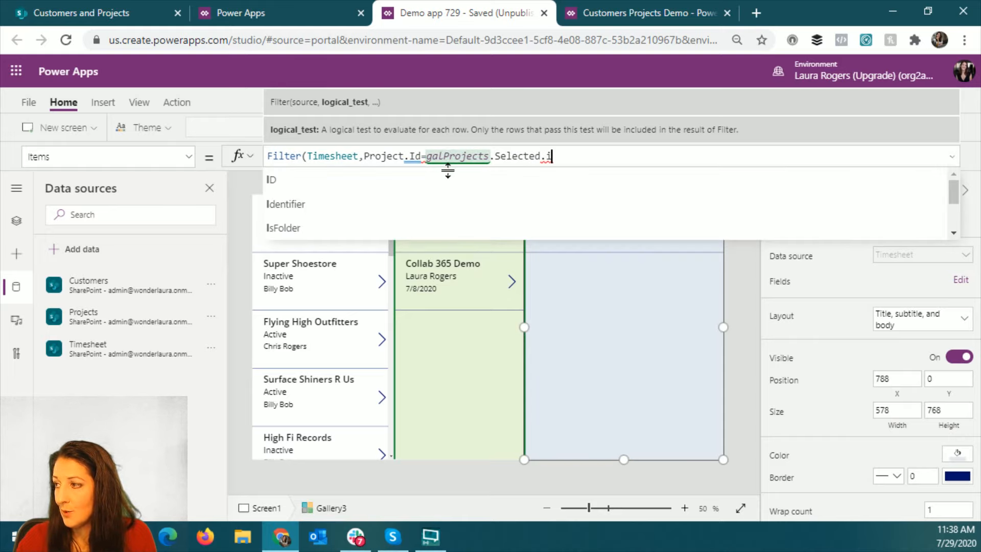
pyautogui.press('Tab')
pyautogui.moveTo(458, 154)
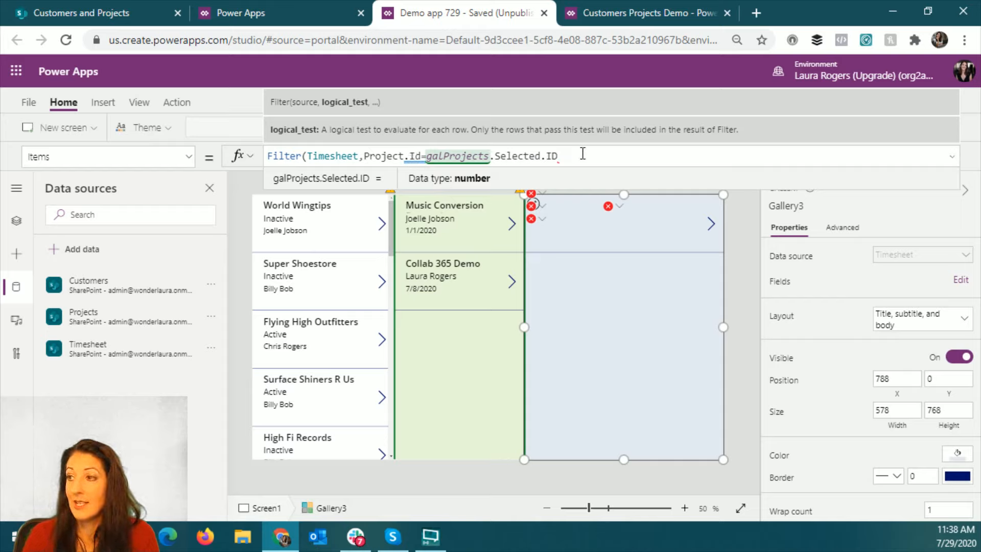
pyautogui.write(')')
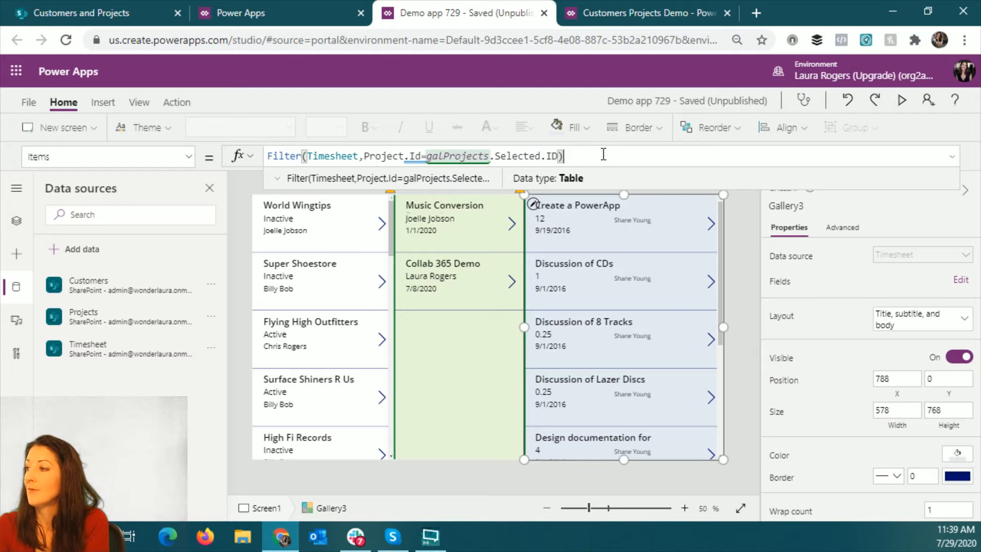
# - Preview the app and test the linked galleries by selecting the Contoso customer and several of its projects, including Contoso, Contoso Project and Wednesday Test 2
pyautogui.click(742, 272)
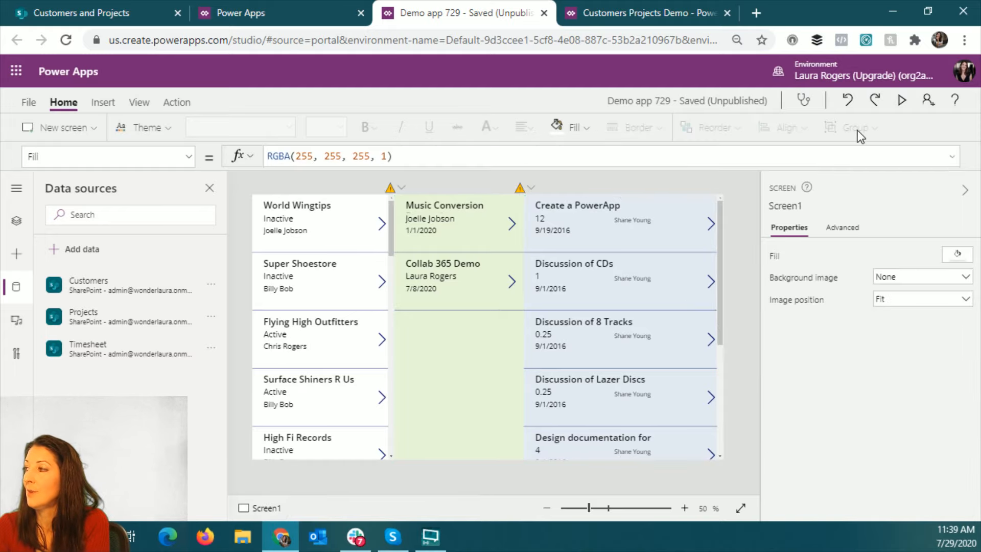
pyautogui.click(902, 100)
pyautogui.scroll(-5, 159, 368)
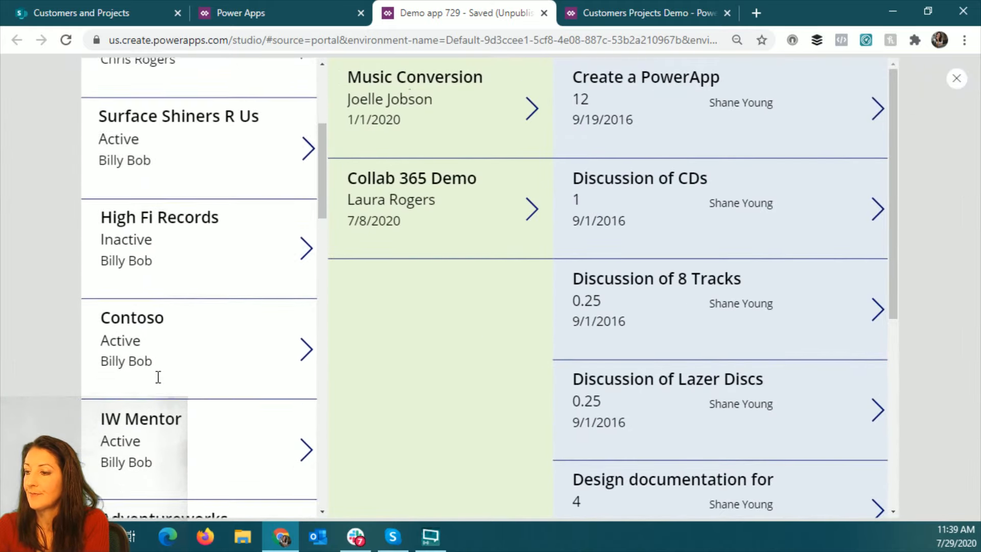
pyautogui.click(145, 315)
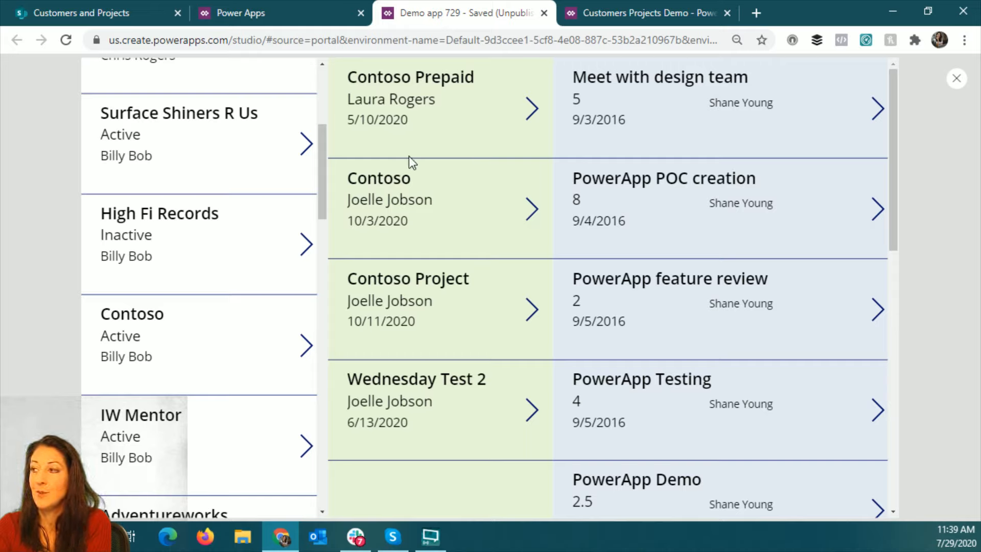
pyautogui.click(389, 194)
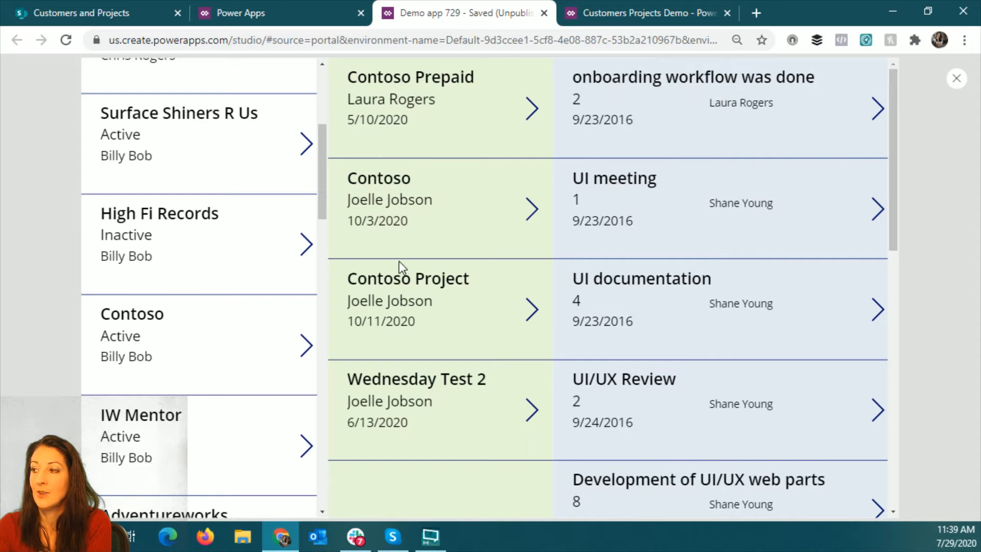
pyautogui.click(398, 279)
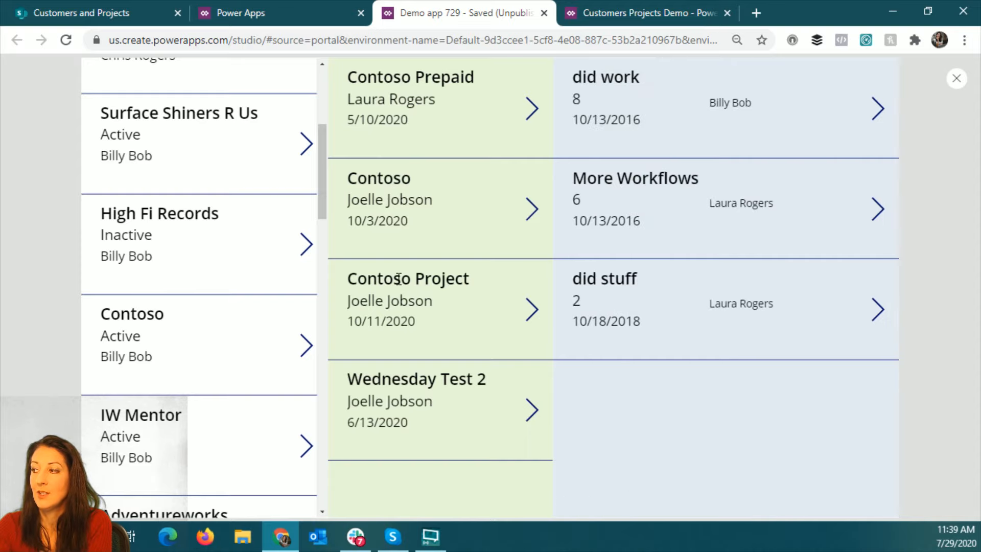
pyautogui.click(398, 382)
pyautogui.click(413, 277)
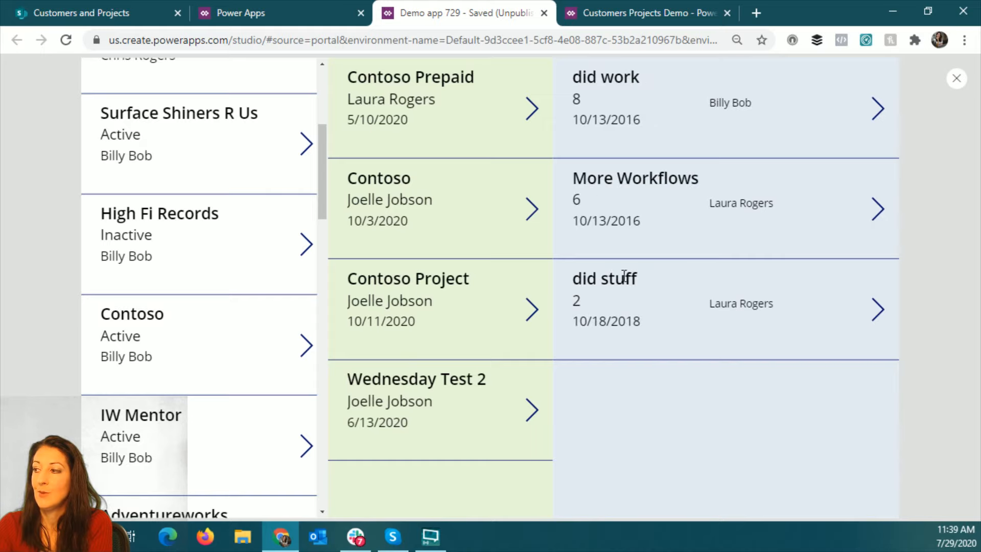
pyautogui.click(957, 78)
# - Save Demo app 729, publish this version, and return to the app canvas
pyautogui.click(29, 102)
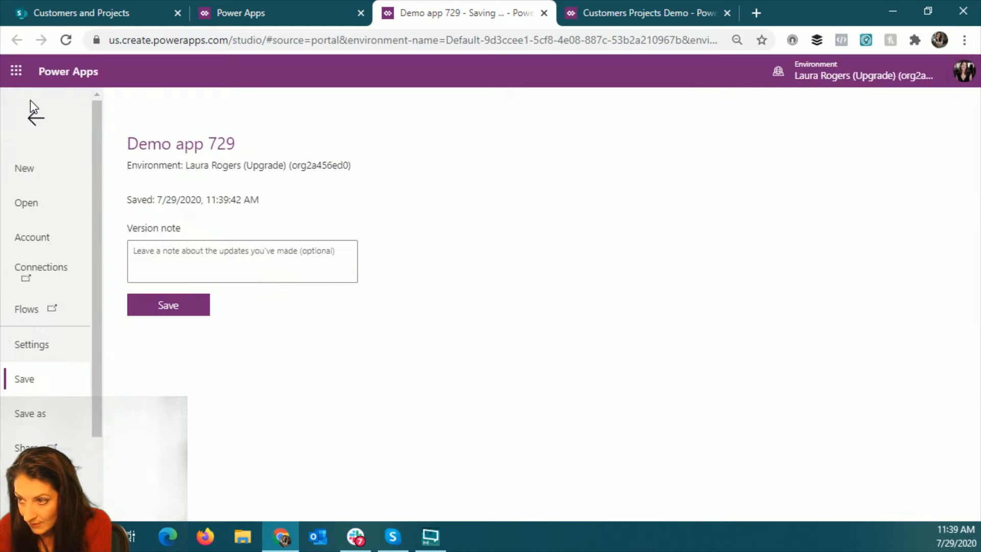
pyautogui.click(152, 313)
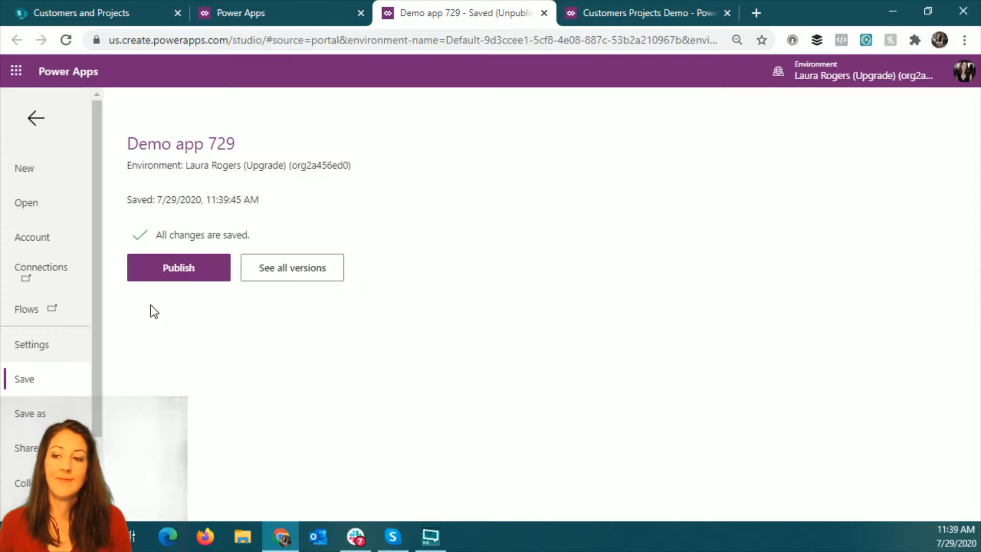
pyautogui.click(158, 275)
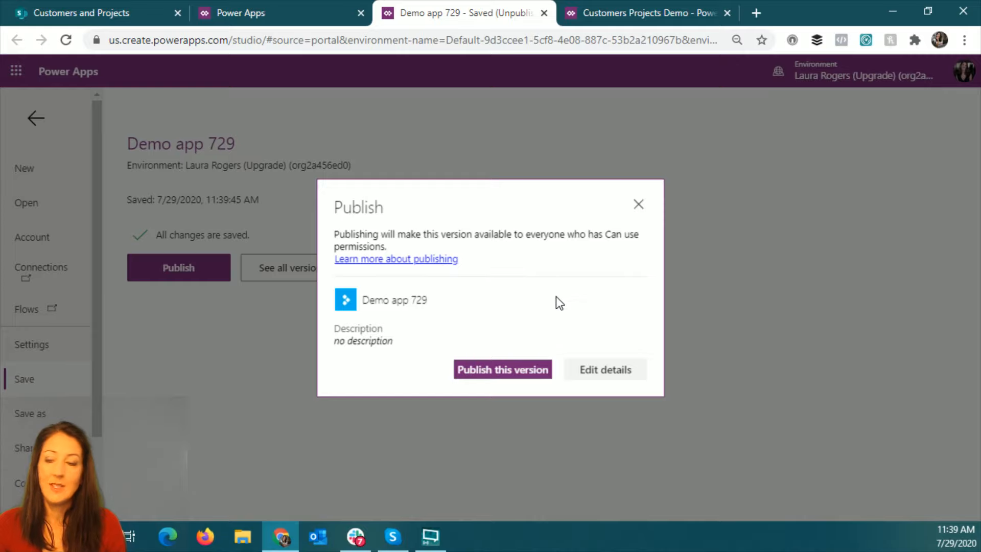
pyautogui.click(513, 377)
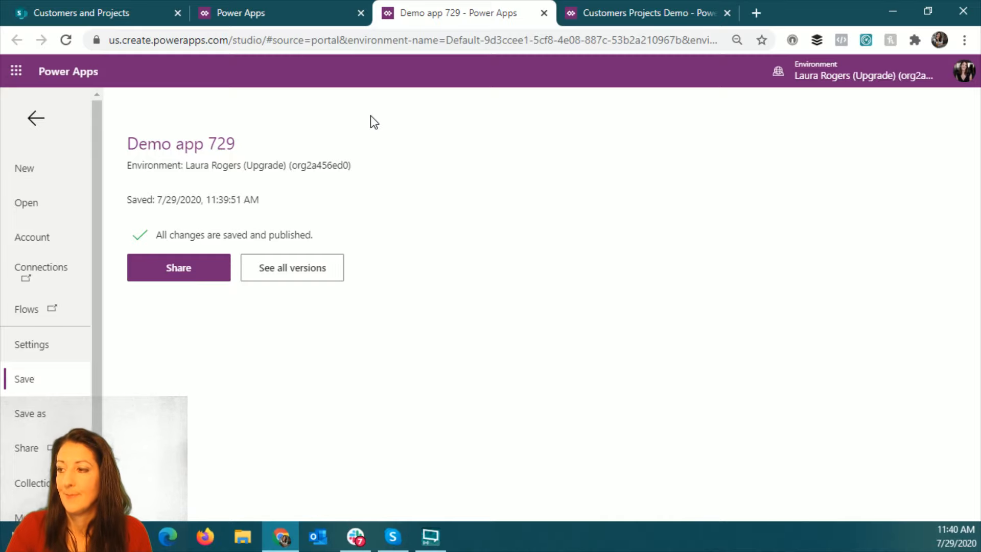
pyautogui.click(36, 118)
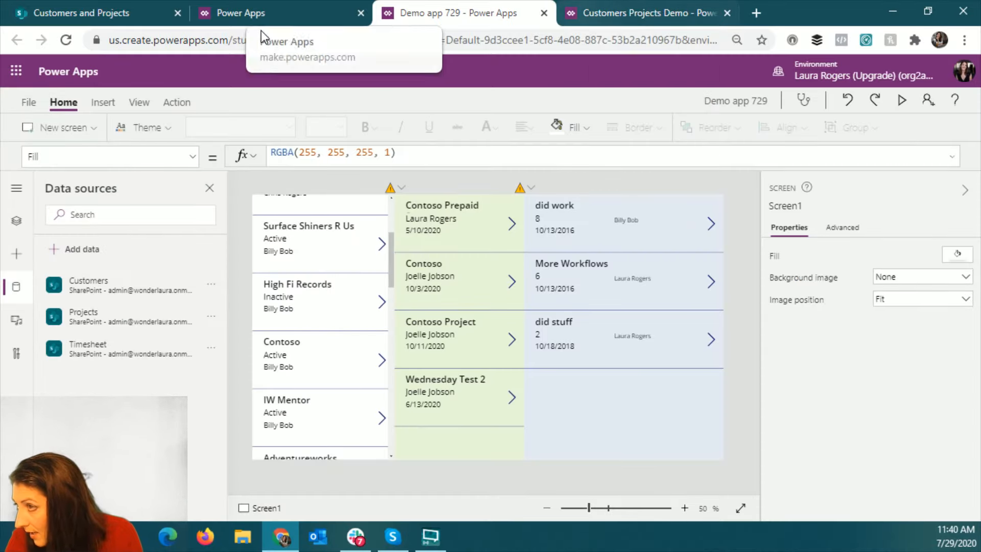
# - Switch to the SharePoint Demo site and create a new page from the Blank template
pyautogui.click(106, 14)
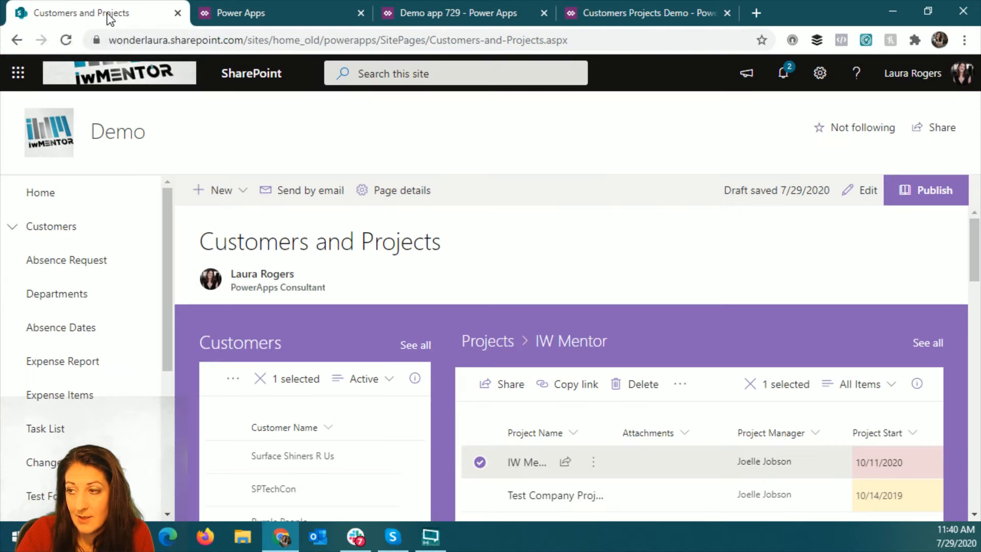
pyautogui.click(241, 193)
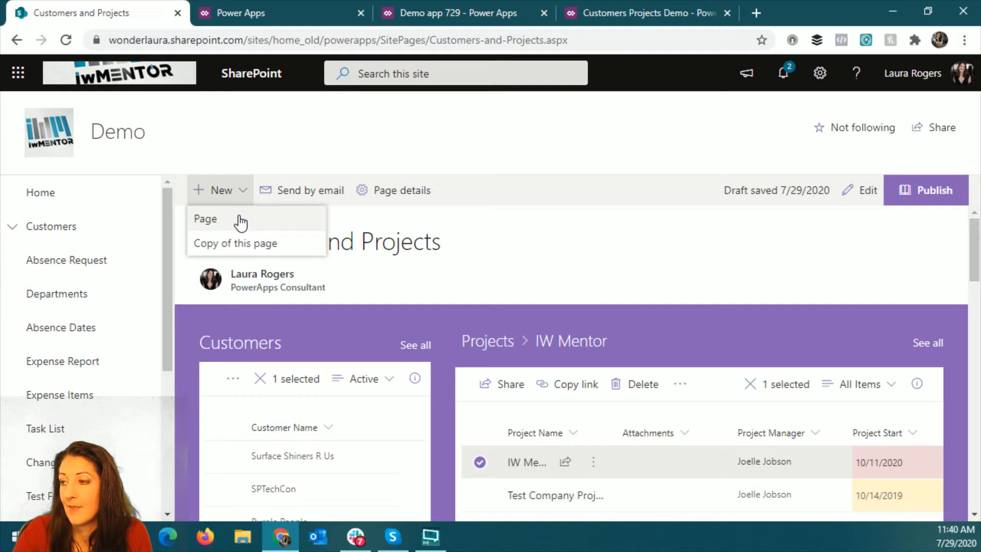
pyautogui.click(240, 220)
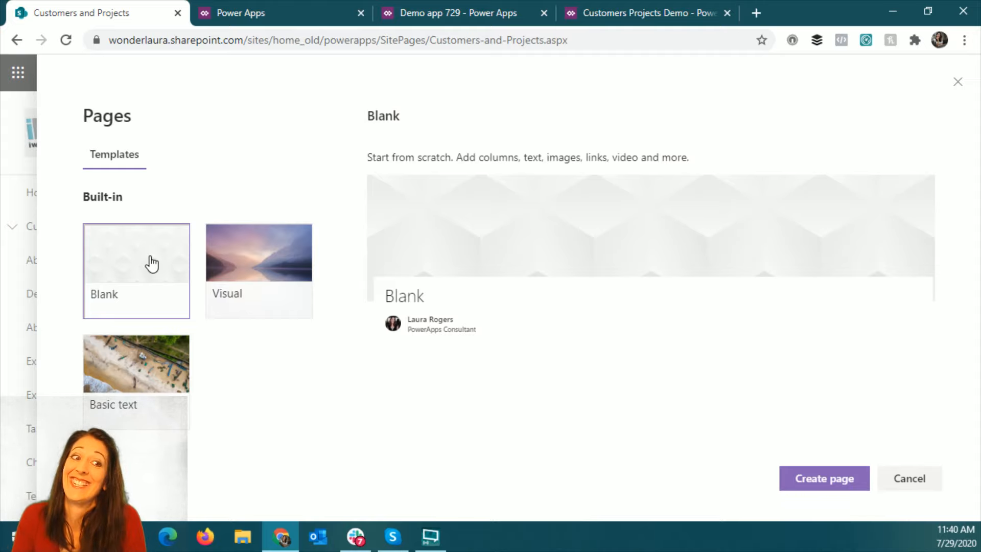
pyautogui.click(151, 263)
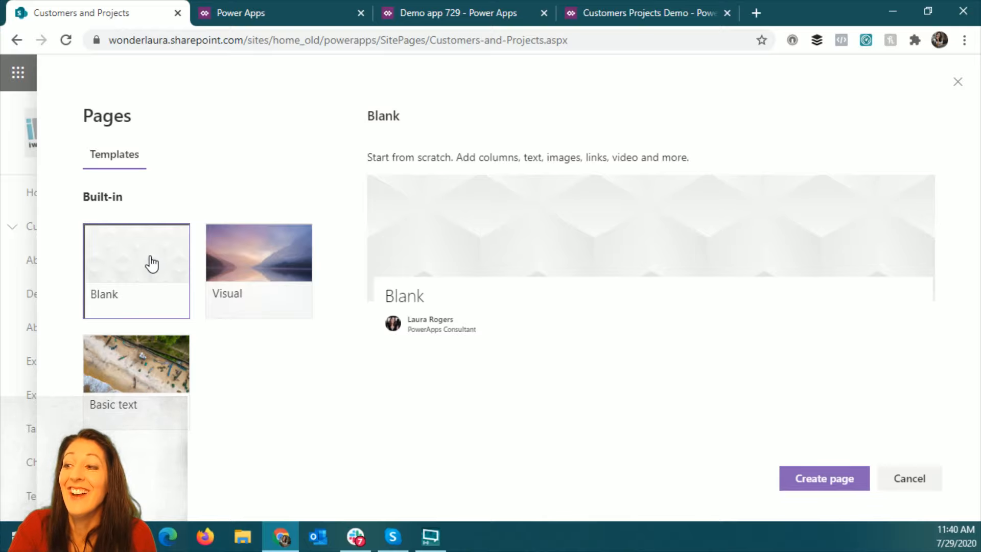
pyautogui.click(824, 477)
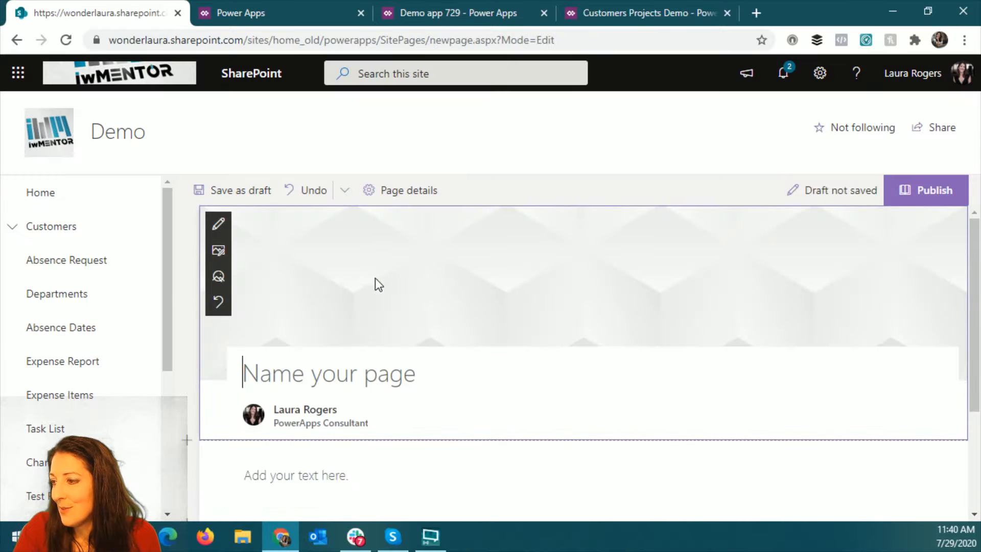
# - Name the new page "Customers / Projects app"
pyautogui.write('Curs')
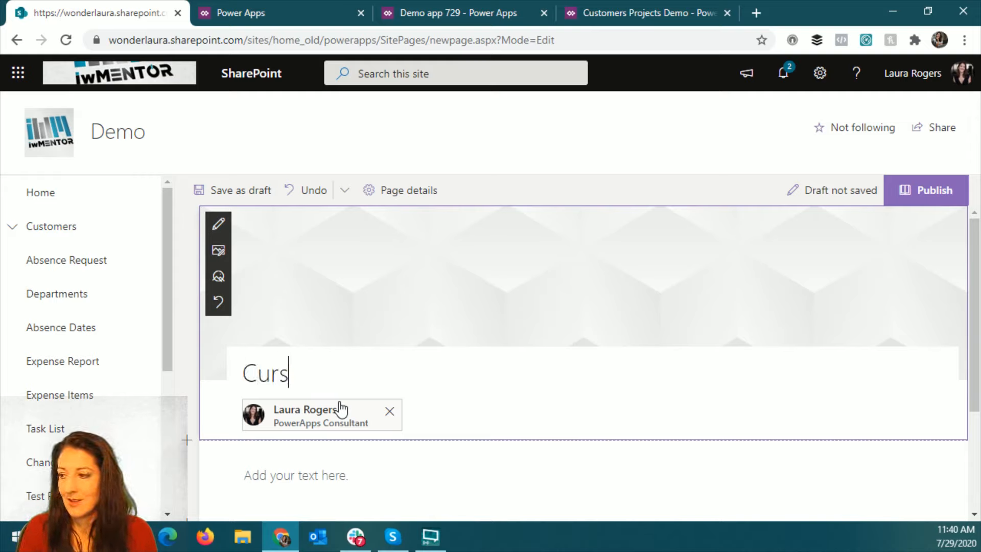
pyautogui.press('BackSpace')
pyautogui.press('BackSpace')
pyautogui.write('stomers / ')
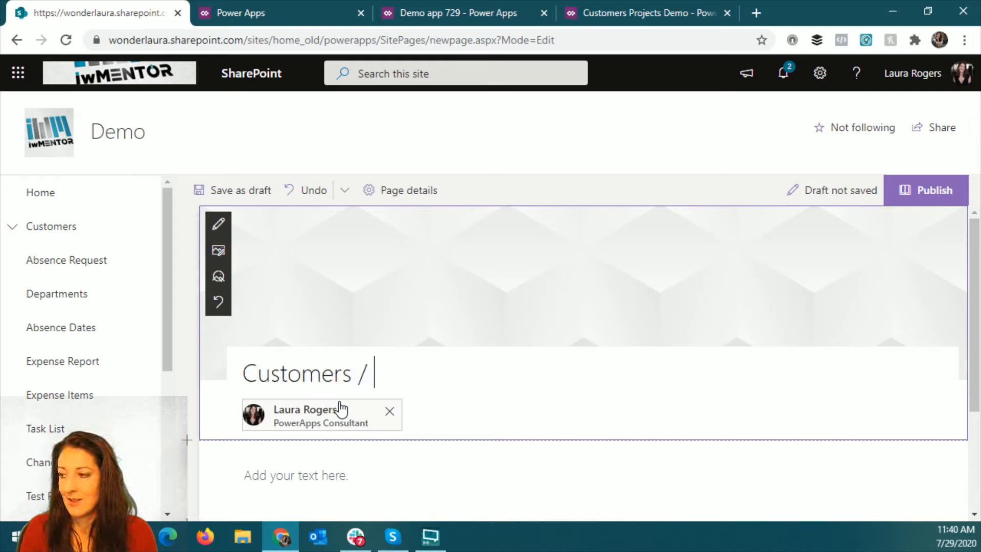
pyautogui.write('Projects ')
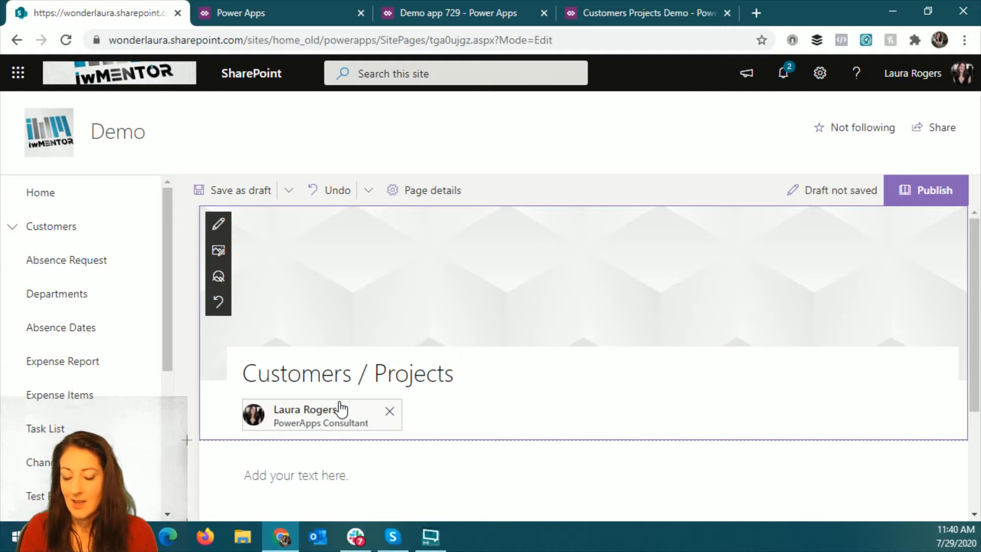
pyautogui.write('app')
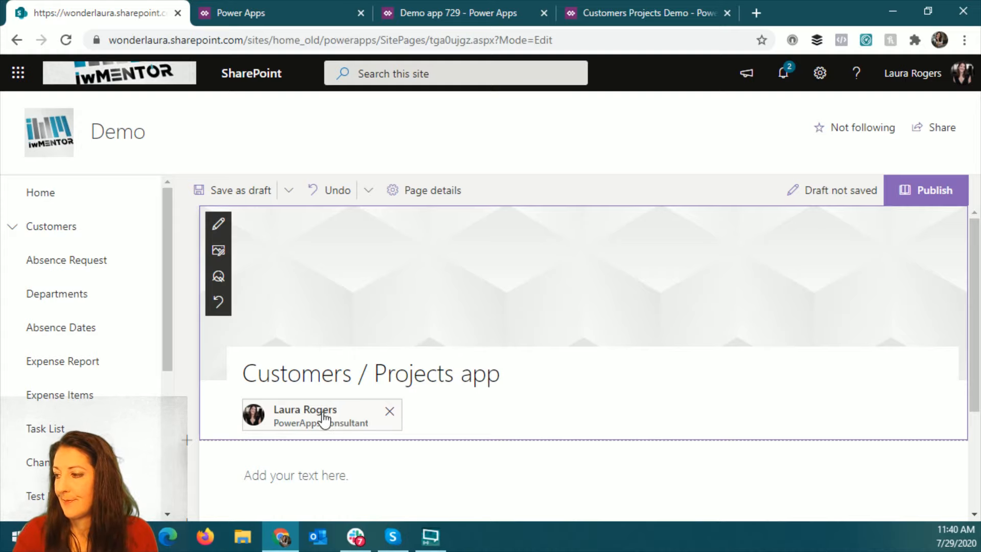
# - Remove the author from the page's title area and set the title area layout to Plain
pyautogui.click(391, 413)
pyautogui.click(218, 223)
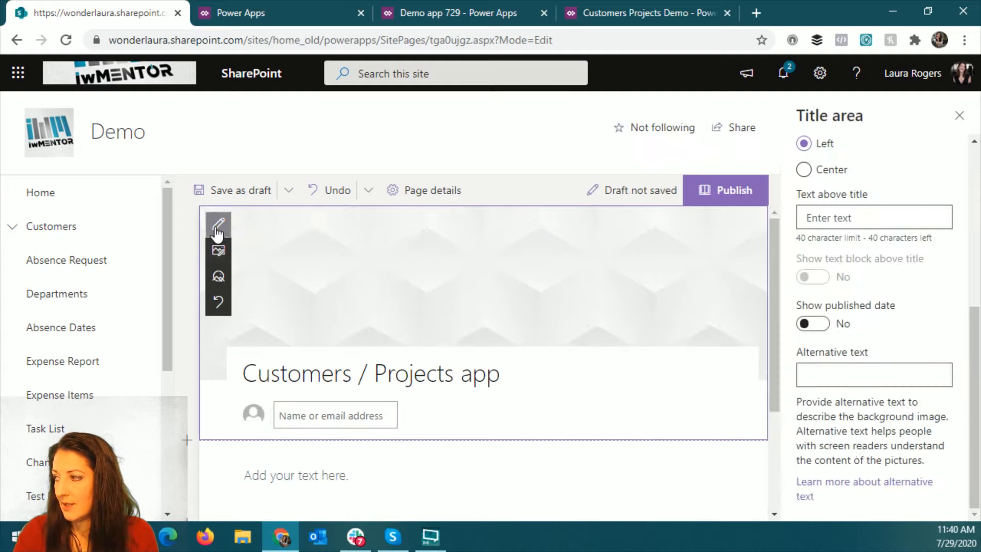
pyautogui.scroll(5, 832, 222)
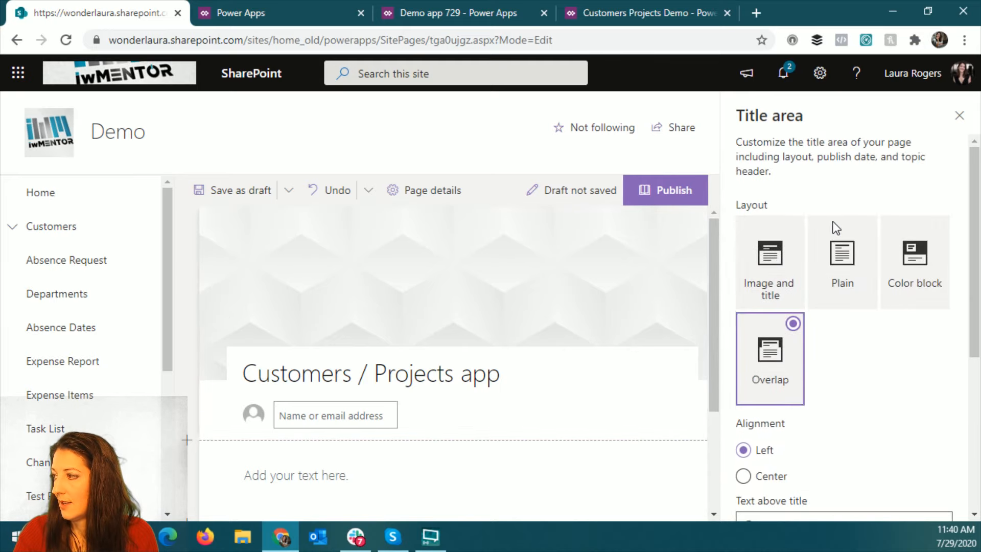
pyautogui.click(834, 236)
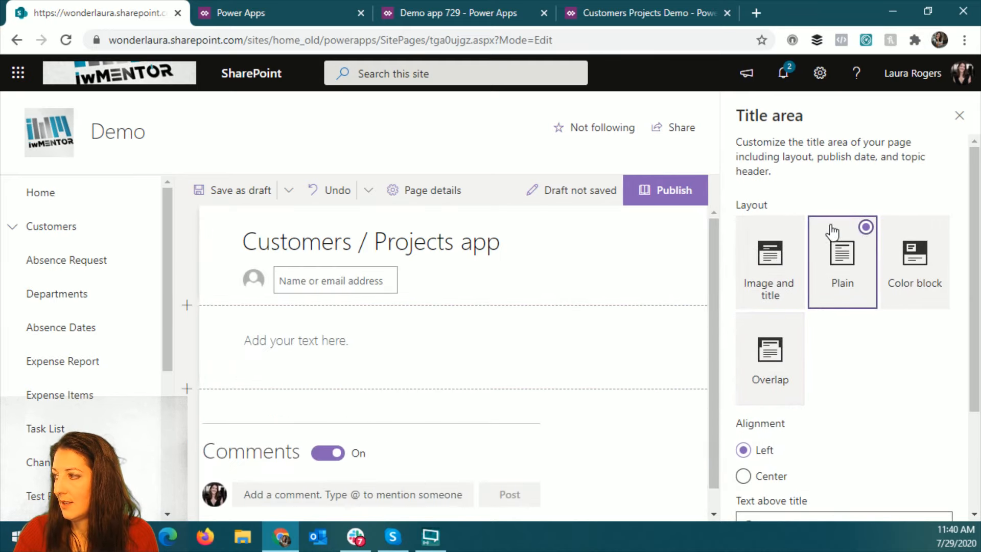
pyautogui.click(959, 115)
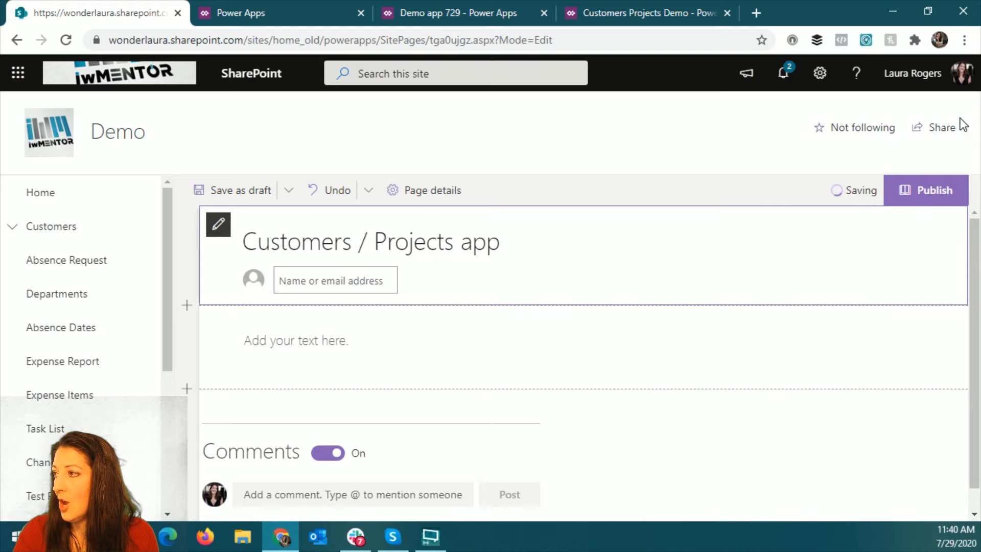
# - Switch to Demo app 729 in Power Apps and turn on Optimize embedding appearance in its advanced settings
pyautogui.click(652, 16)
pyautogui.click(451, 14)
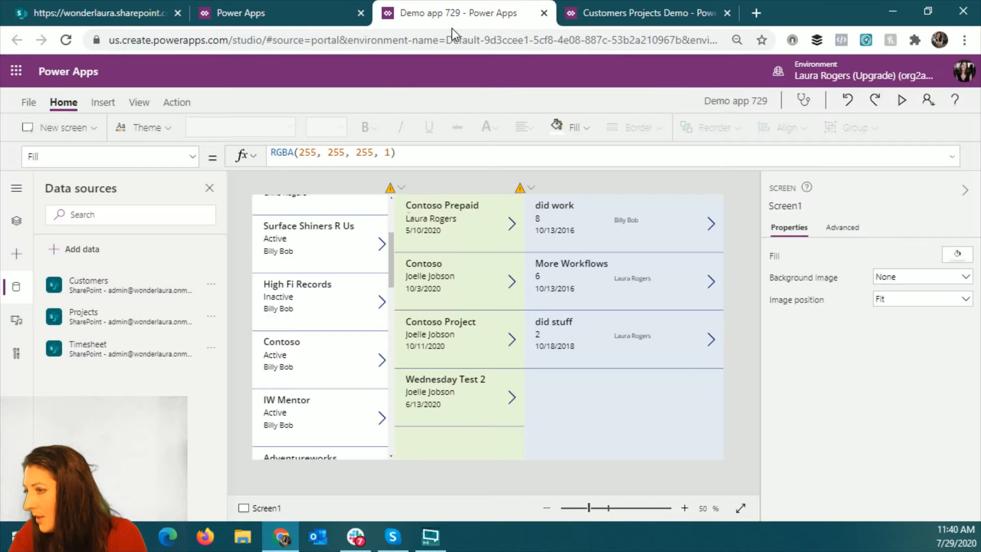
pyautogui.click(31, 104)
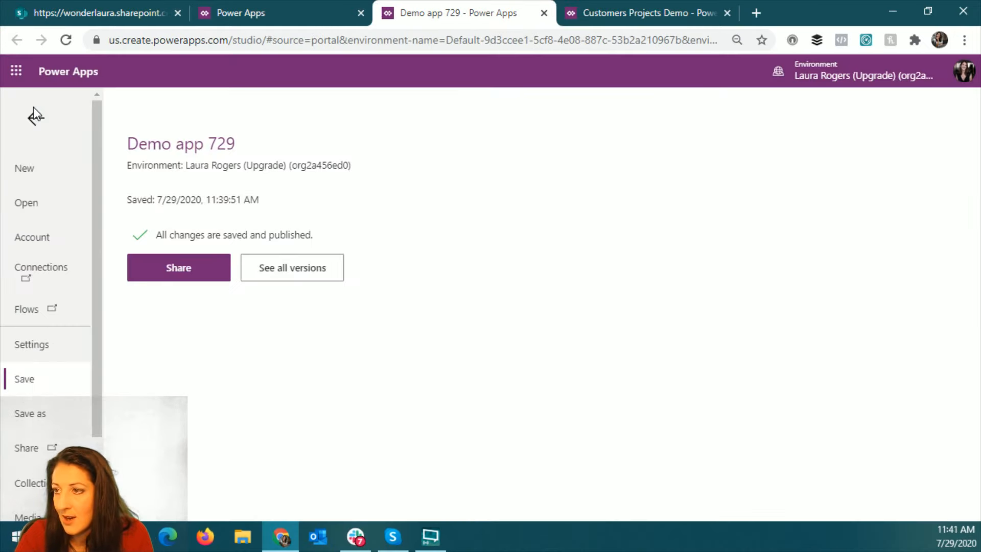
pyautogui.click(57, 346)
pyautogui.click(219, 261)
pyautogui.scroll(-7, 532, 314)
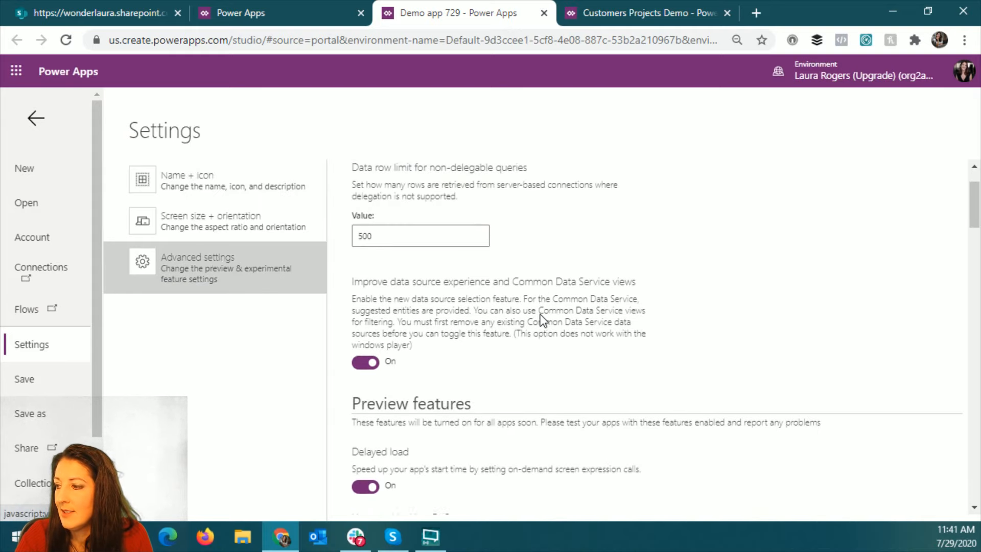
pyautogui.scroll(-8, 542, 320)
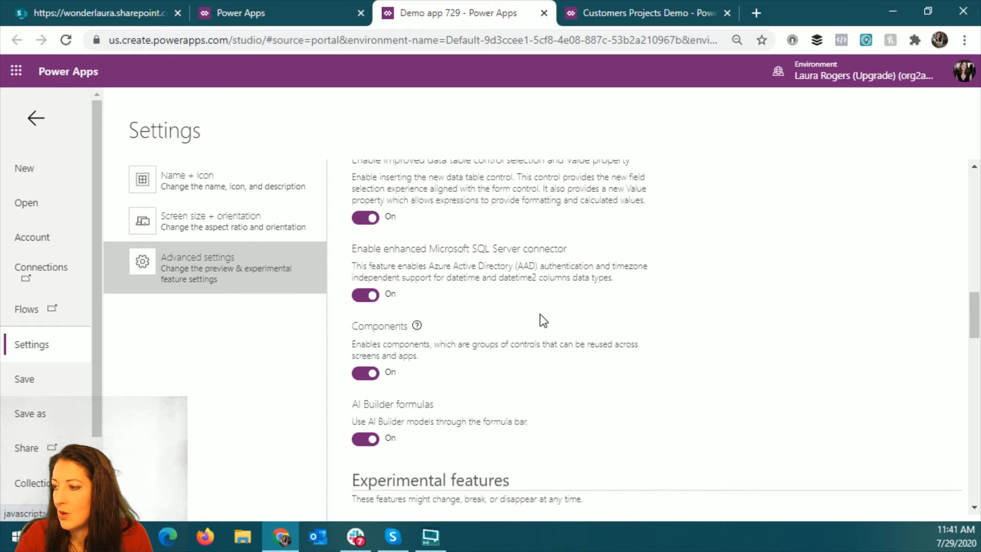
pyautogui.scroll(-7, 542, 321)
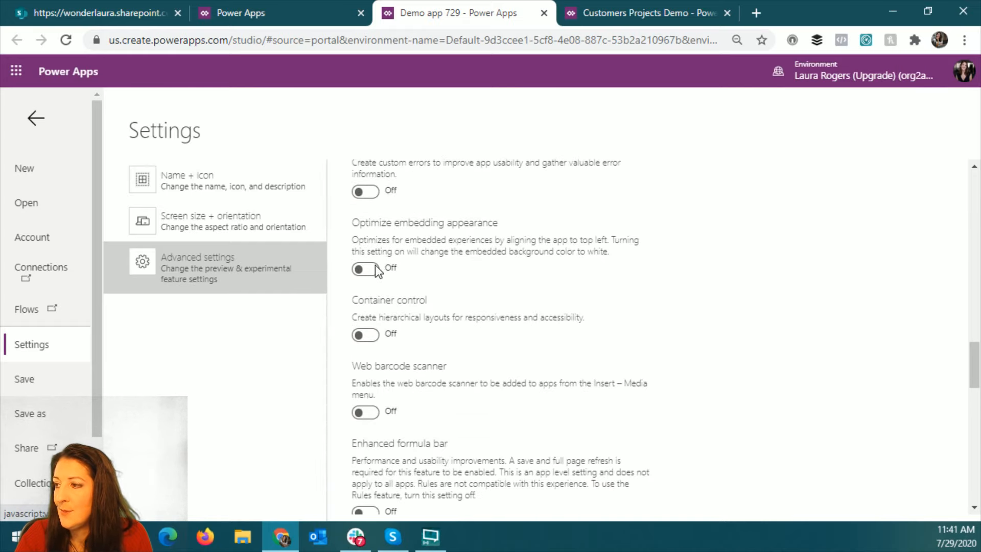
pyautogui.click(373, 272)
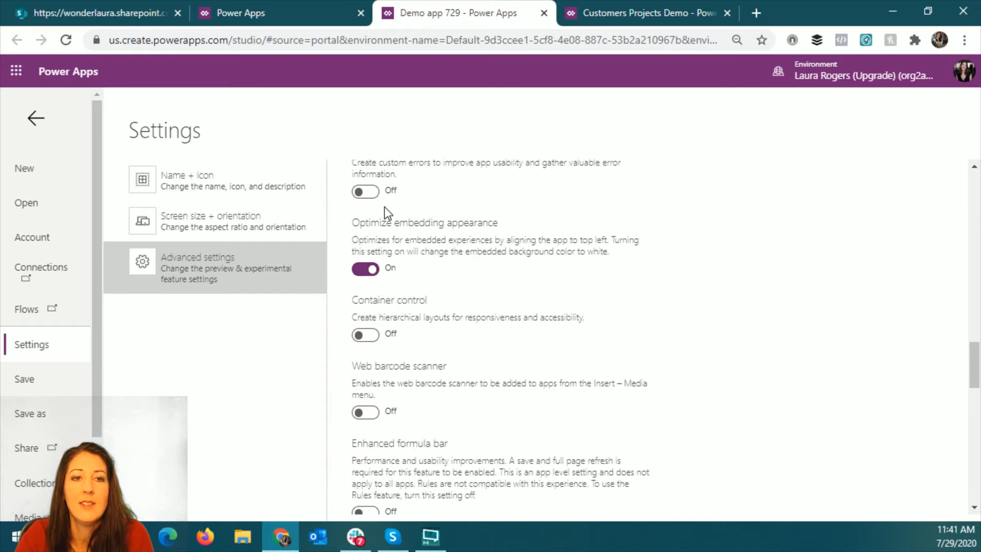
pyautogui.click(37, 119)
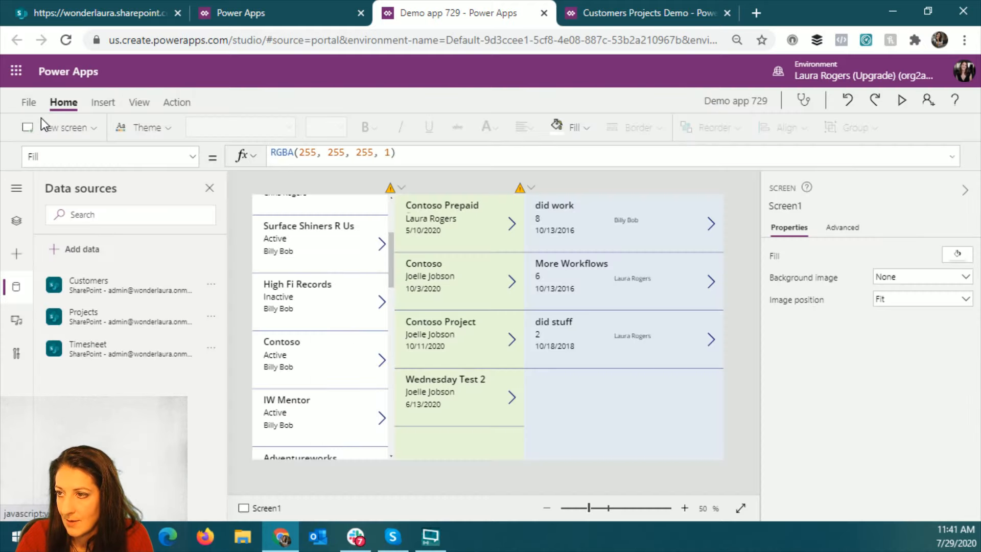
# - Save and publish Demo app 729 with the changed embedding setting, and return to the canvas
pyautogui.click(30, 106)
pyautogui.click(166, 307)
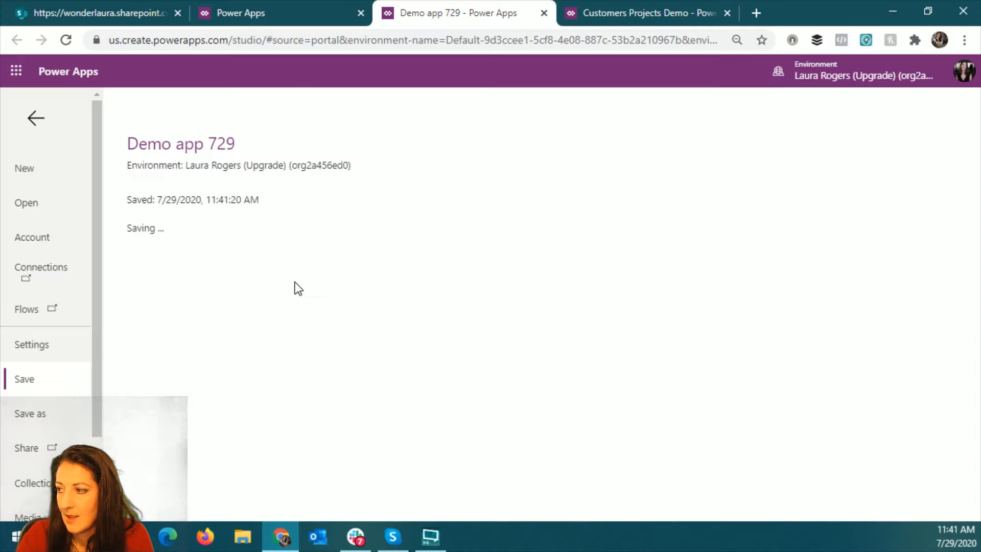
pyautogui.click(177, 266)
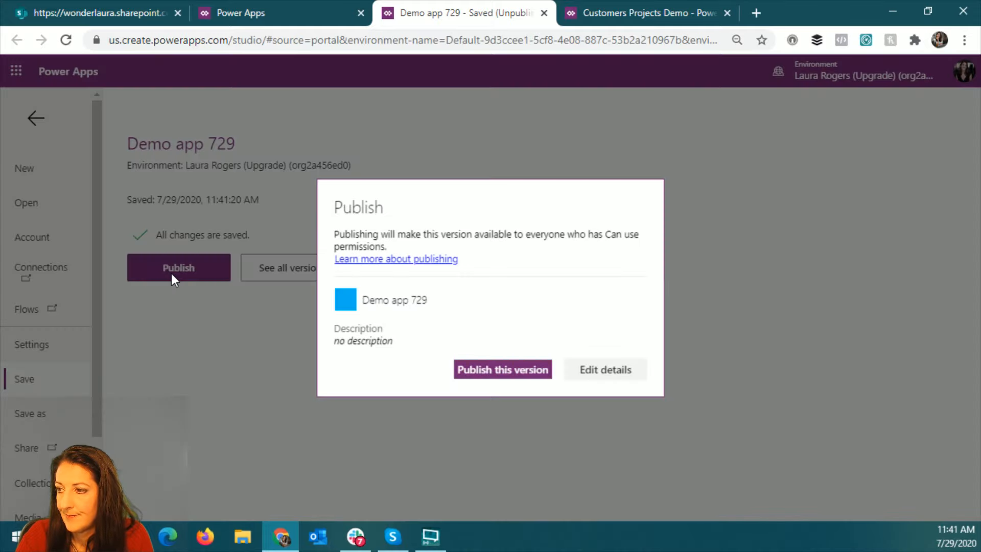
pyautogui.click(519, 369)
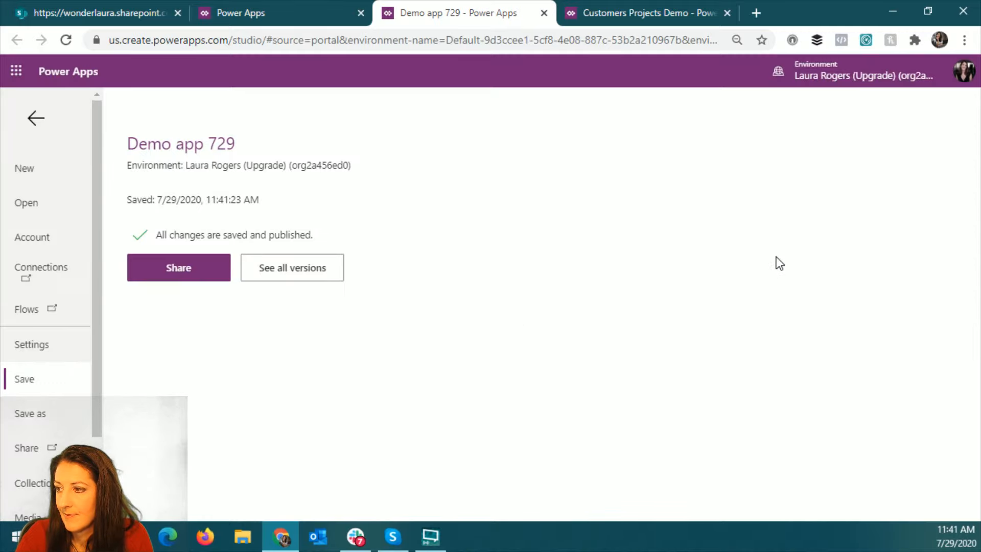
pyautogui.click(37, 121)
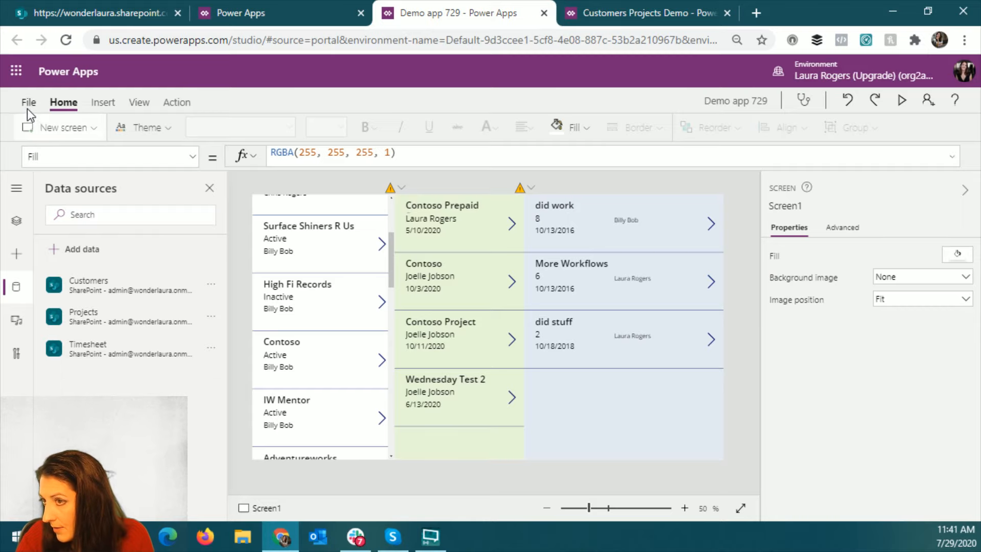
# - Open the details of Demo app 729 in the Power Apps list of apps and copy its App ID
pyautogui.click(332, 15)
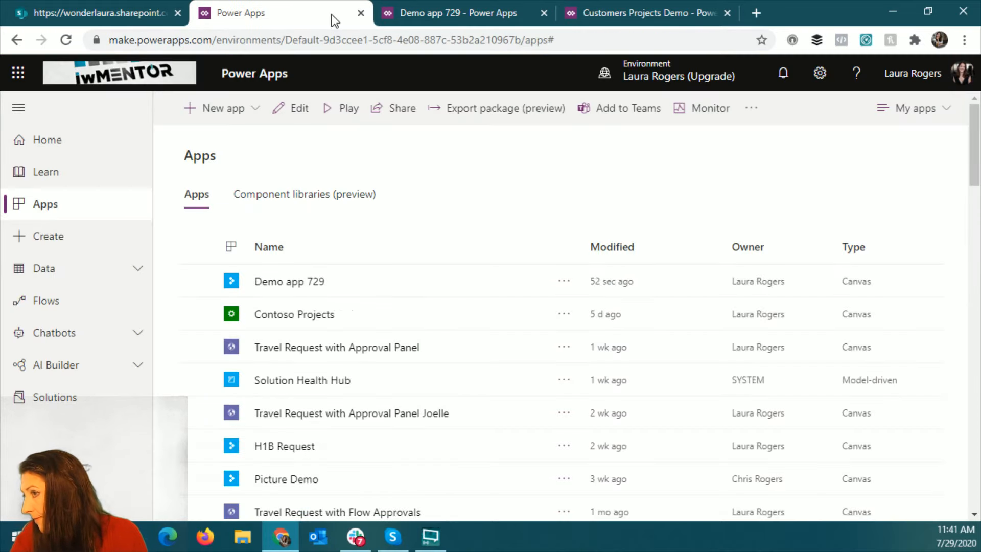
pyautogui.click(551, 285)
pyautogui.click(564, 281)
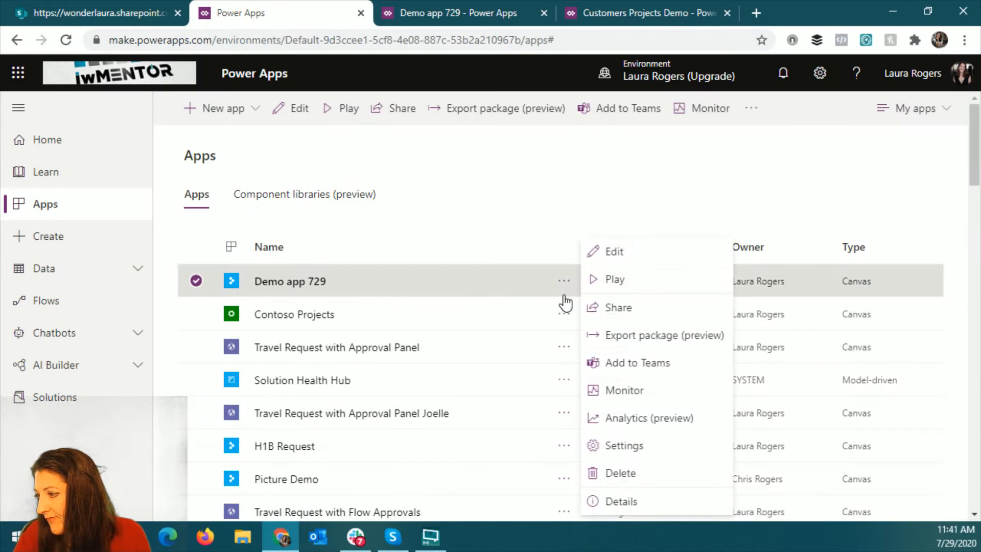
pyautogui.click(629, 501)
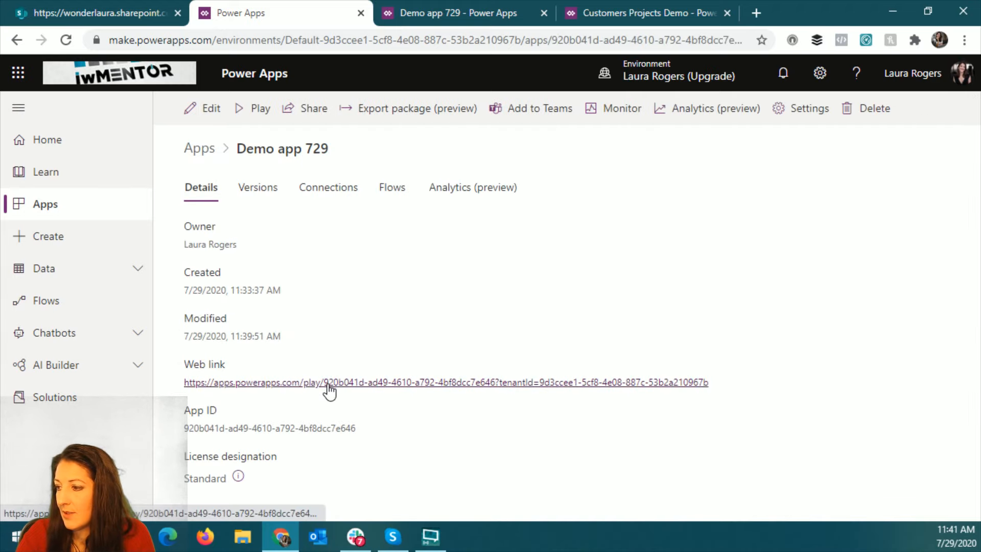
pyautogui.moveTo(356, 428); pyautogui.dragTo(177, 430)
pyautogui.hotkey('ctrl', 'c')
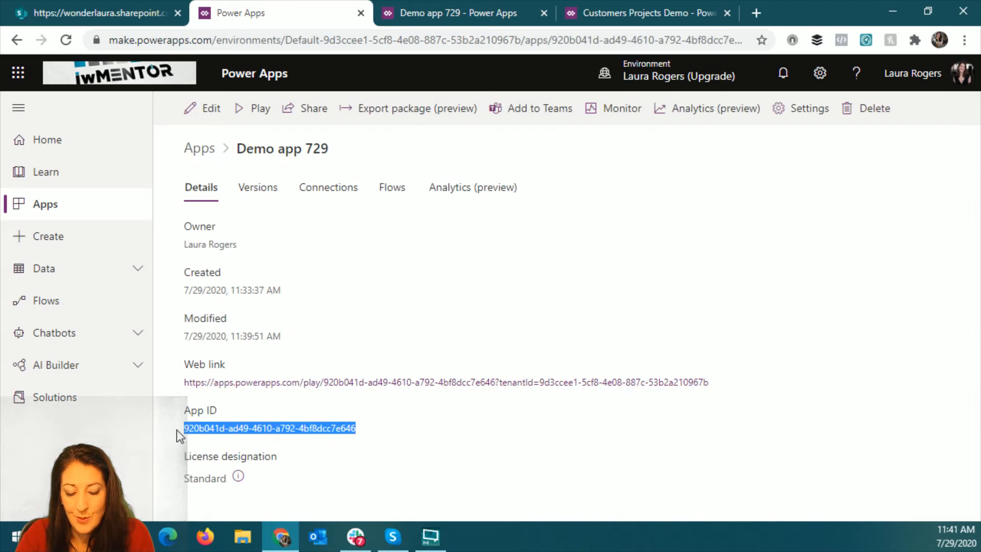
# - Switch to the Customers / Projects app page in SharePoint and delete its empty text web part
pyautogui.click(494, 6)
pyautogui.click(125, 11)
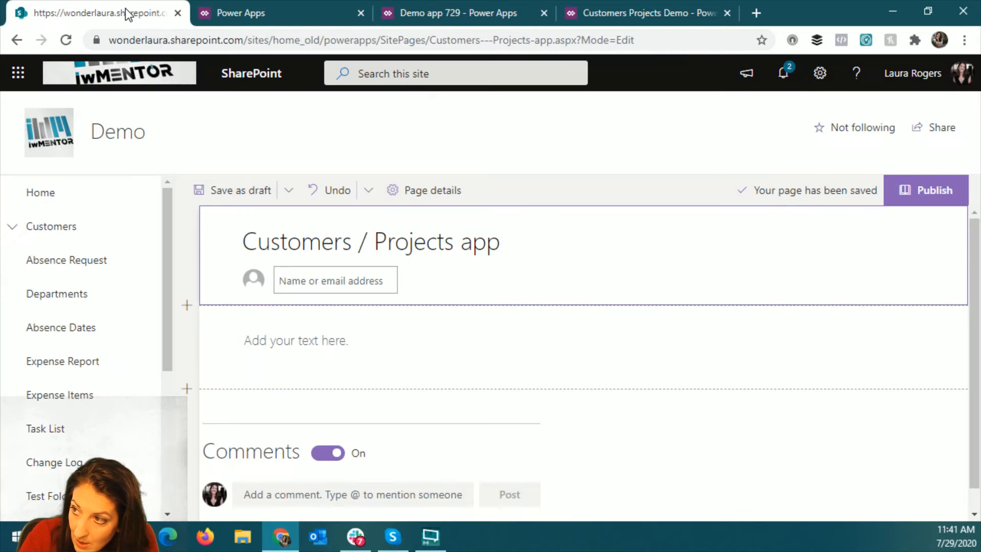
pyautogui.click(355, 339)
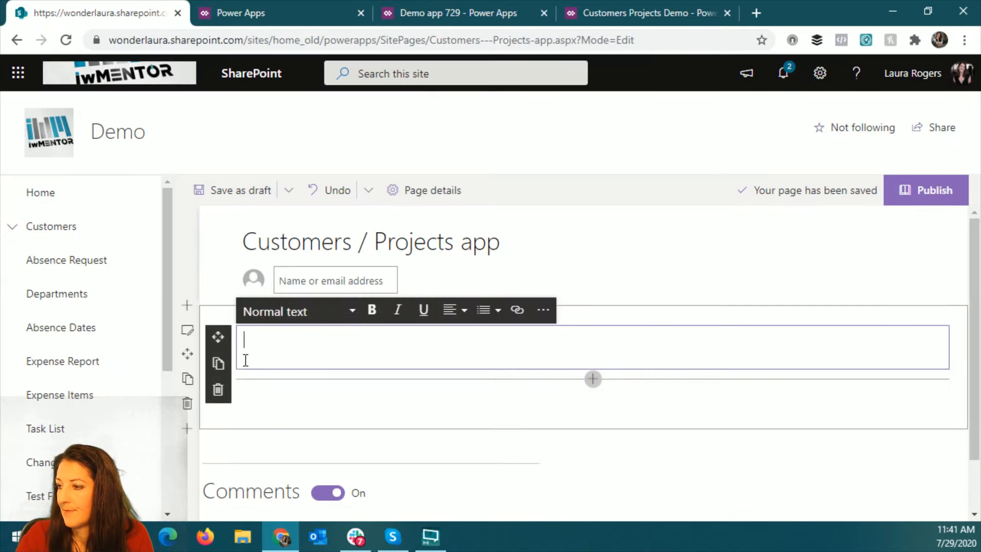
pyautogui.click(219, 390)
# - Add a Microsoft PowerApps web part to the page with Demo app 729's copied App ID and turn on its border
pyautogui.click(593, 315)
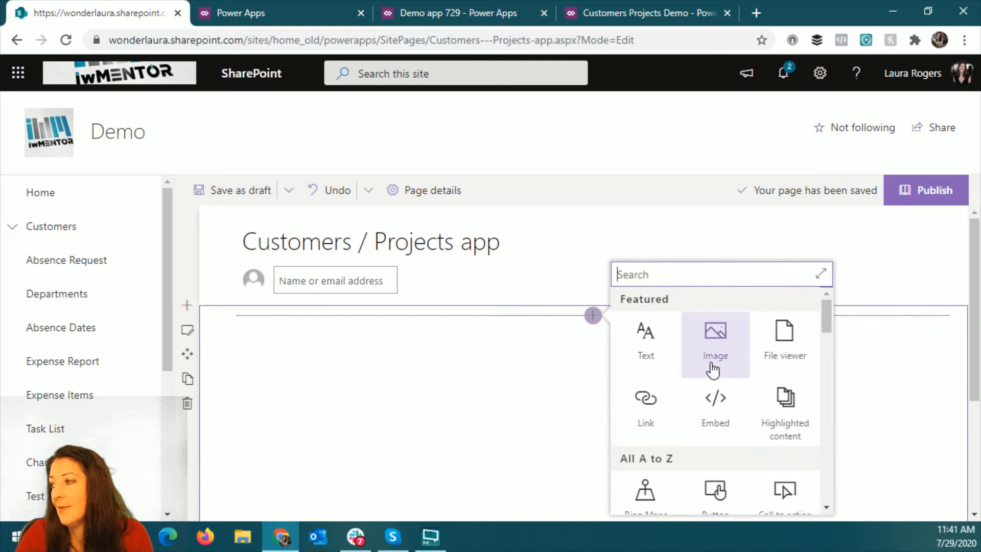
pyautogui.write('pow')
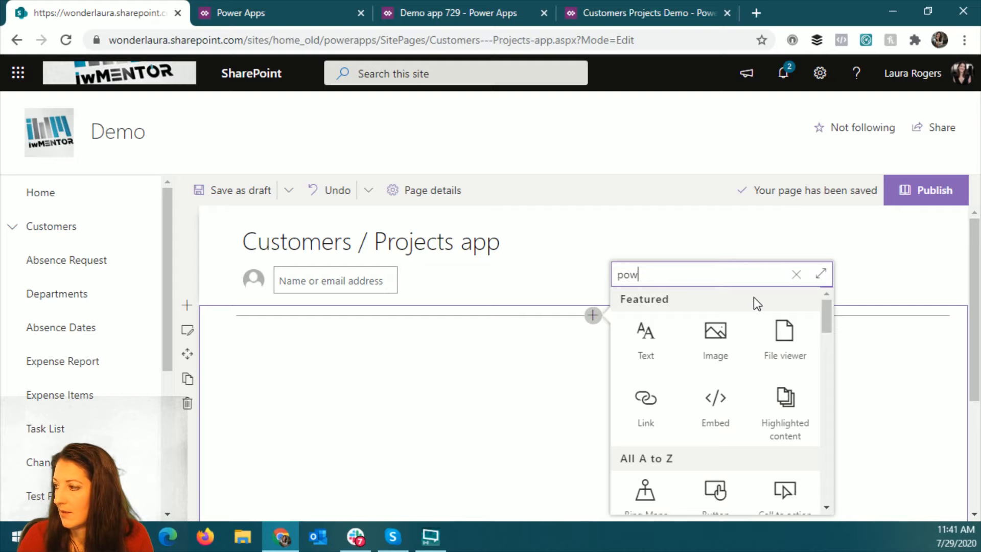
pyautogui.click(660, 429)
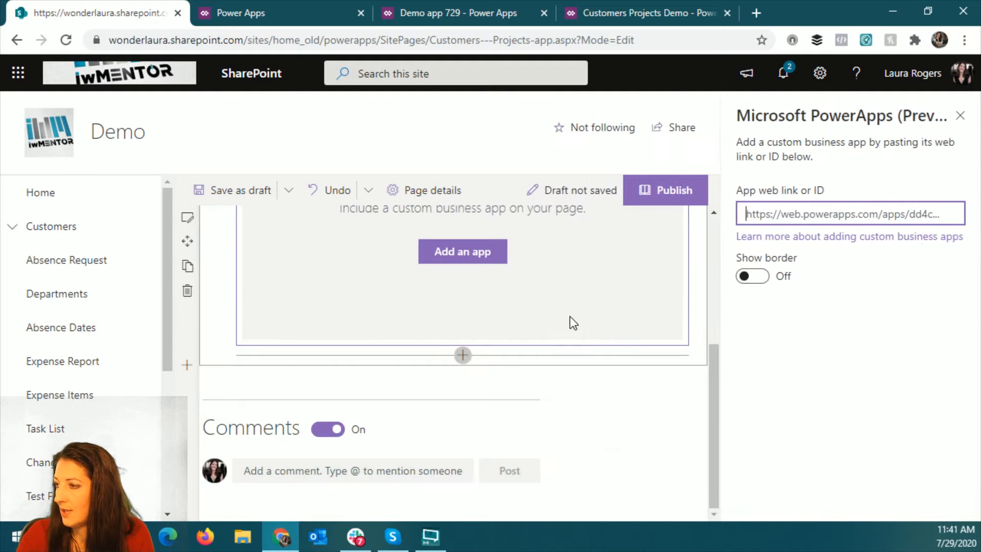
pyautogui.hotkey('ctrl', 'v')
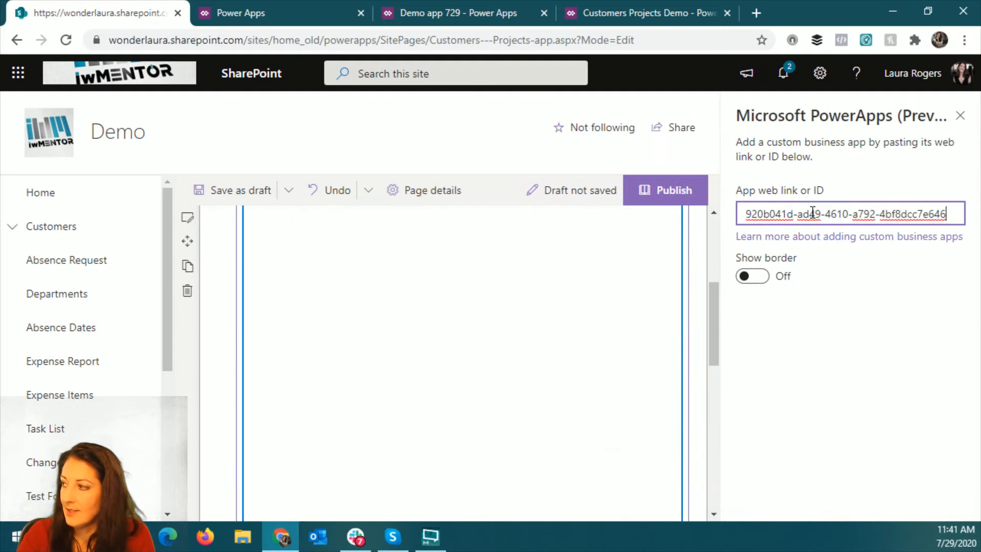
pyautogui.click(758, 279)
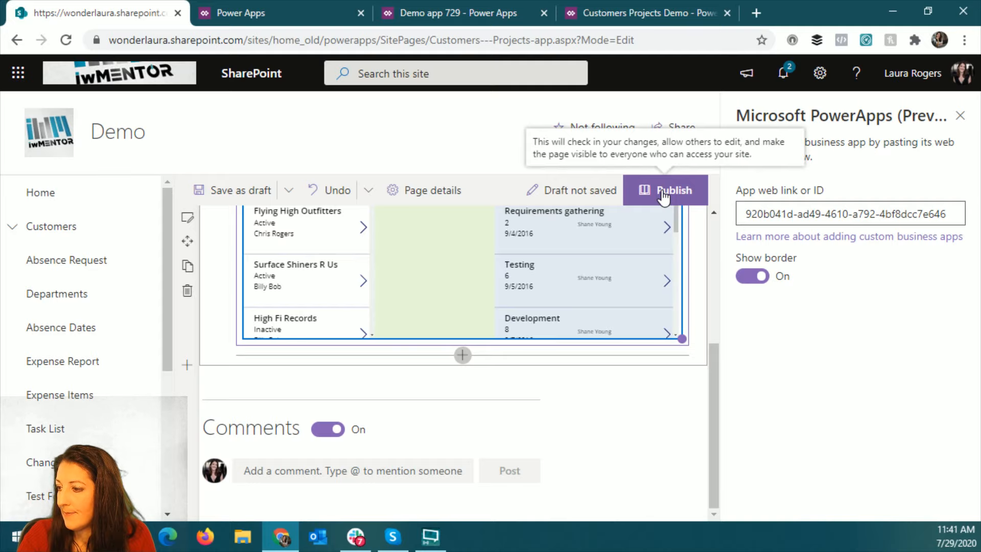
# - Publish the Customers / Projects app page and close the pane for helping others find it
pyautogui.click(662, 195)
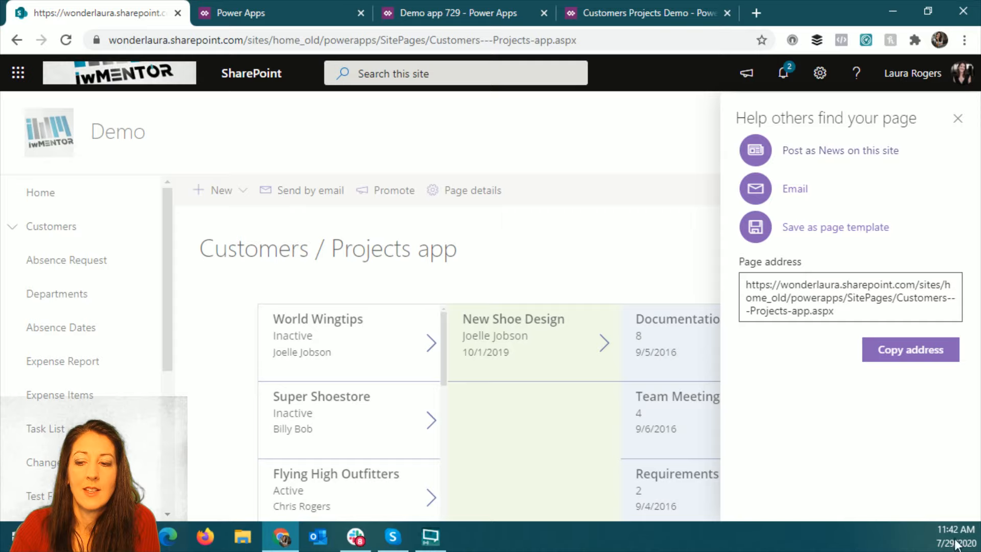
pyautogui.hotkey('alt', 'Tab')
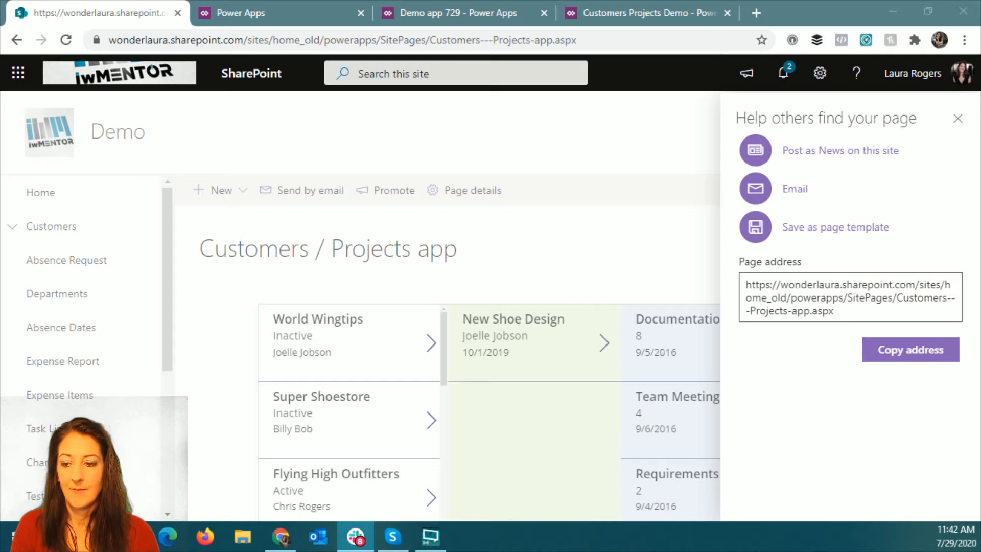
pyautogui.click(956, 119)
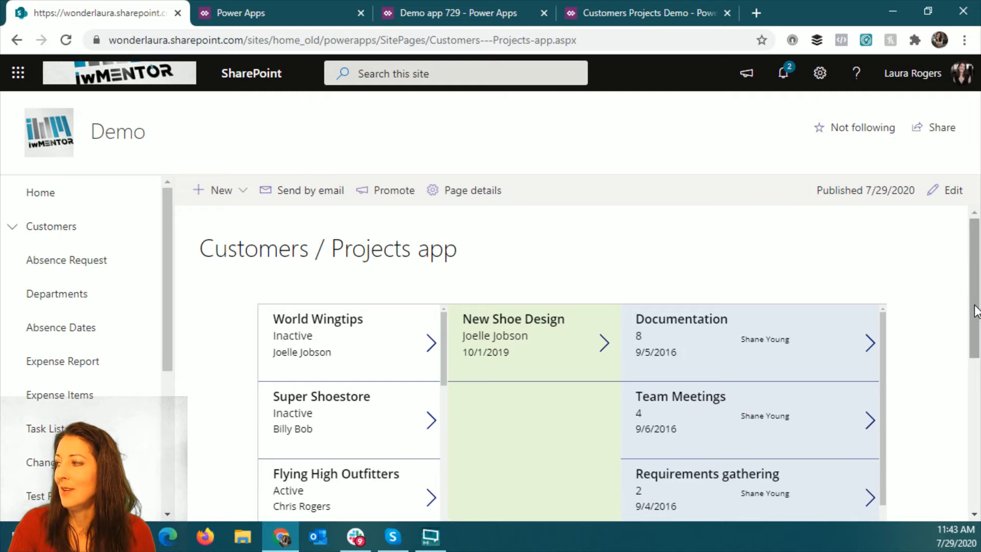
pyautogui.moveTo(974, 305); pyautogui.dragTo(976, 243)
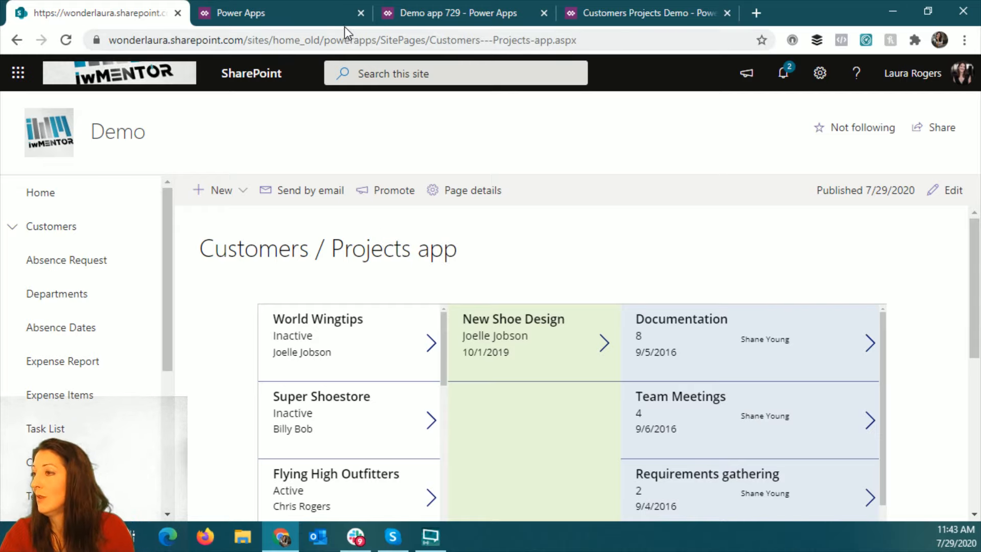
pyautogui.click(284, 13)
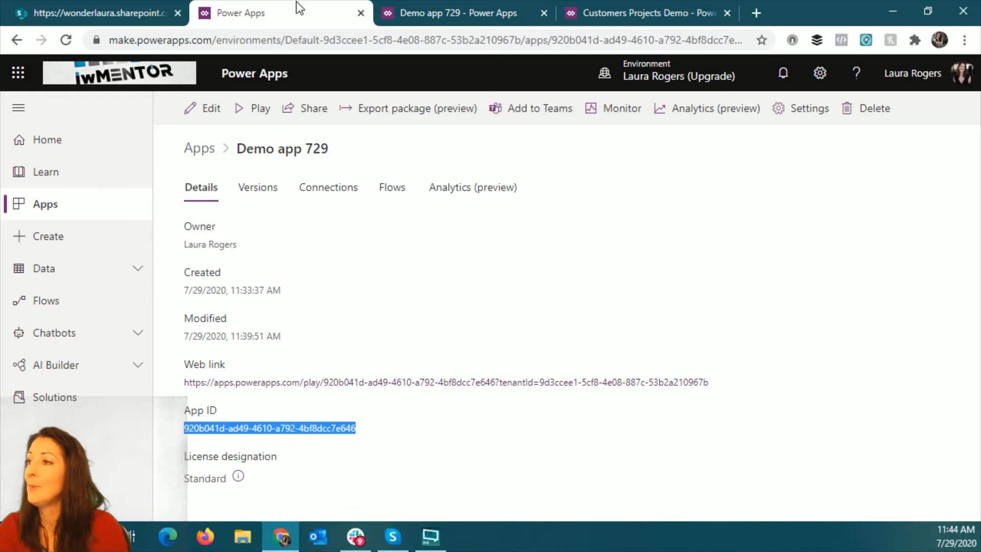
pyautogui.click(125, 15)
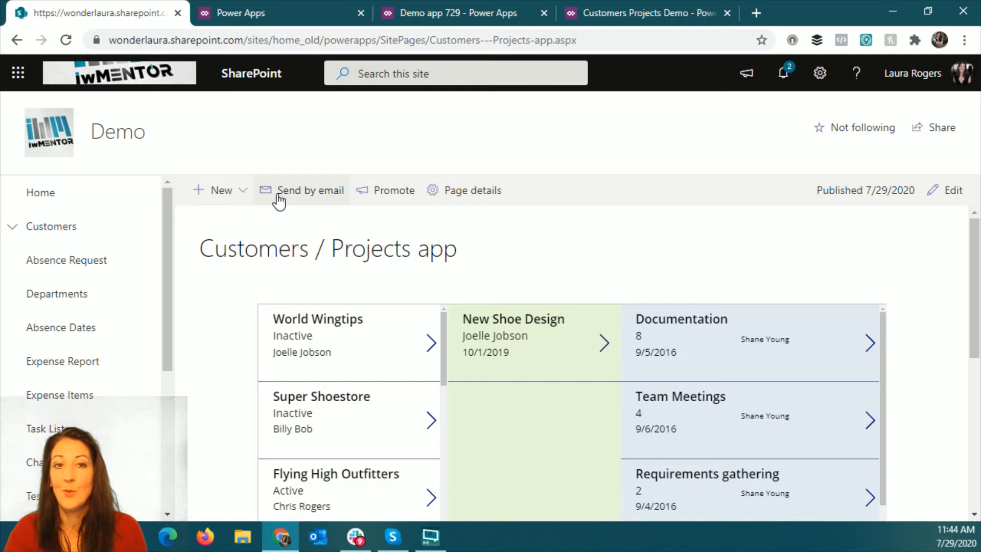
pyautogui.scroll(-5, 648, 302)
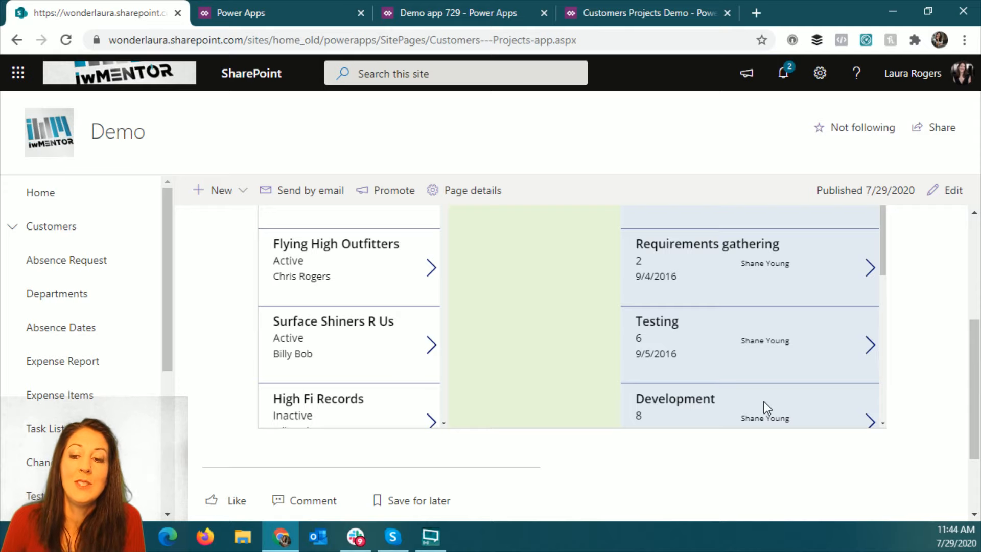
pyautogui.scroll(5, 957, 254)
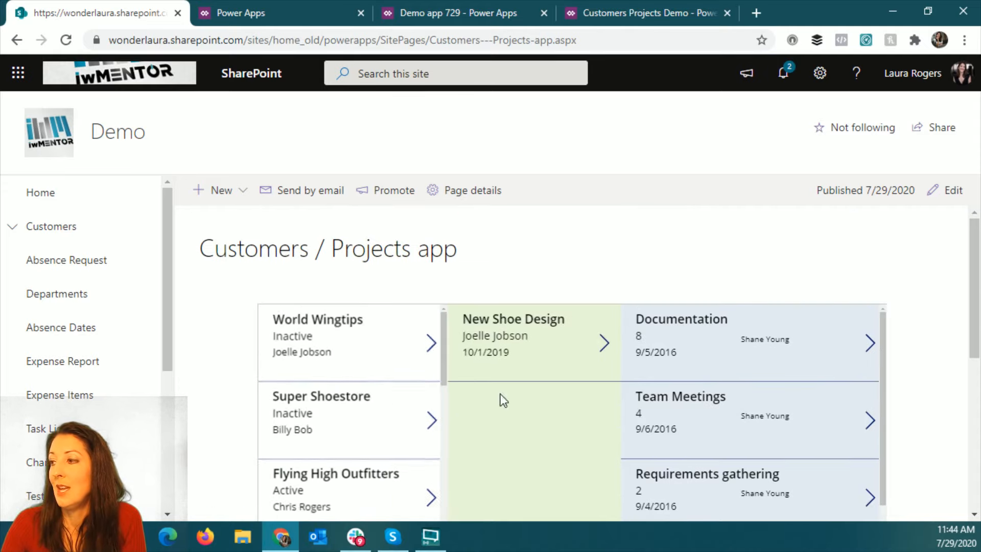
# - Test the embedded app in full-screen view by selecting the Super Shoestore customer and one of its projects
pyautogui.press('F11')
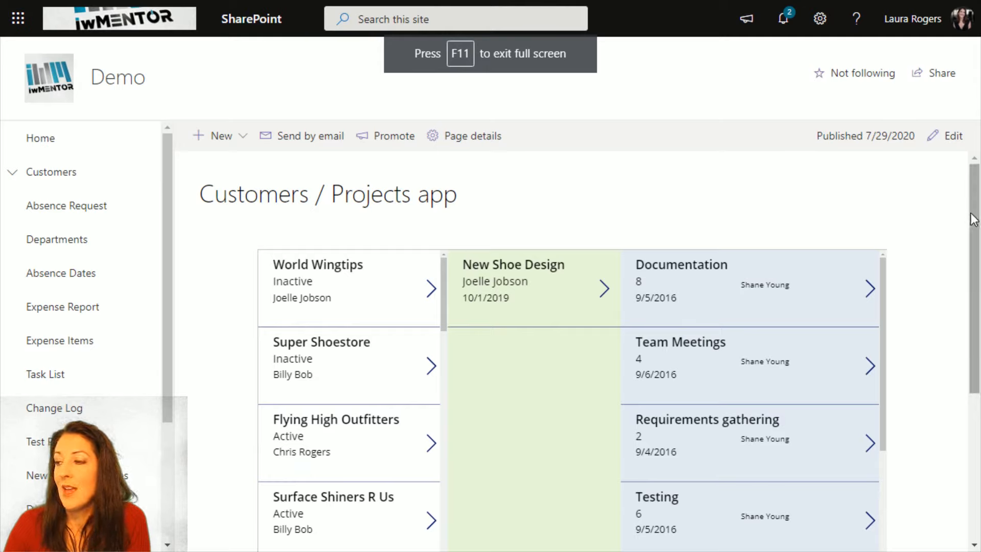
pyautogui.click(345, 358)
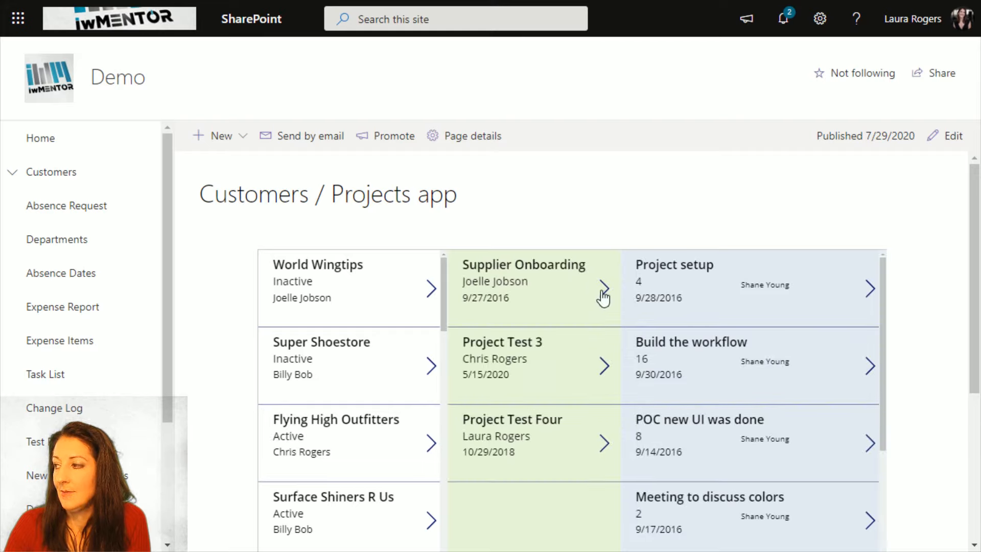
pyautogui.click(507, 359)
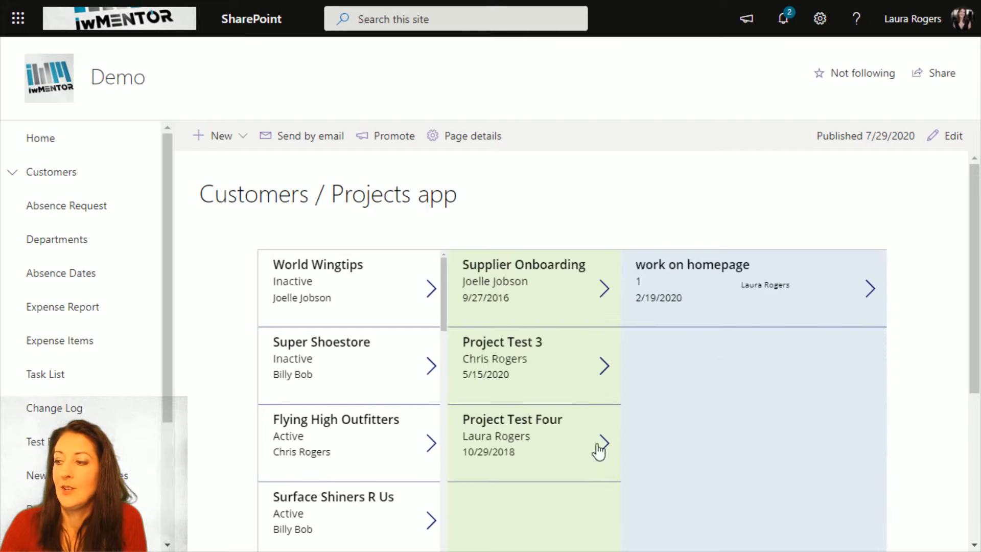
pyautogui.scroll(-1, 726, 366)
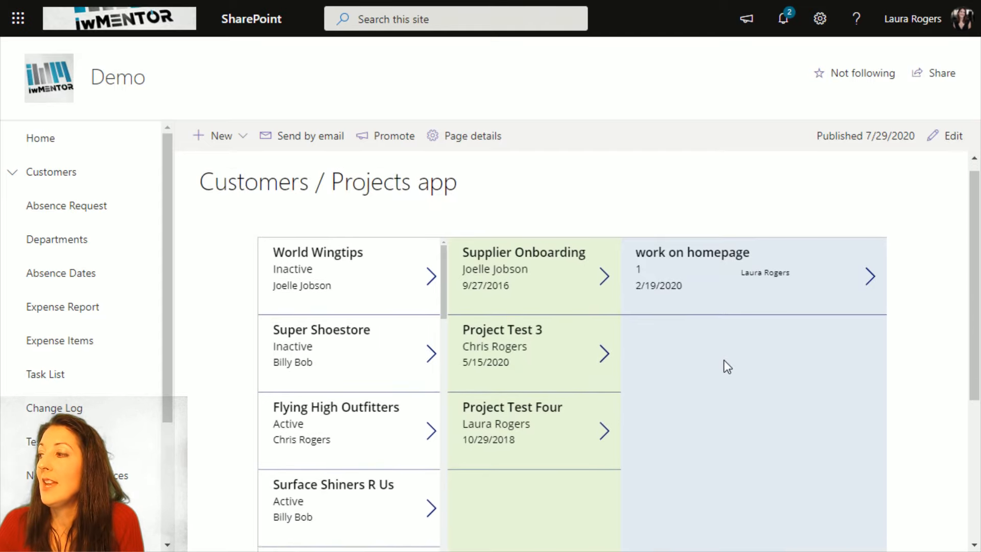
pyautogui.scroll(-1, 726, 366)
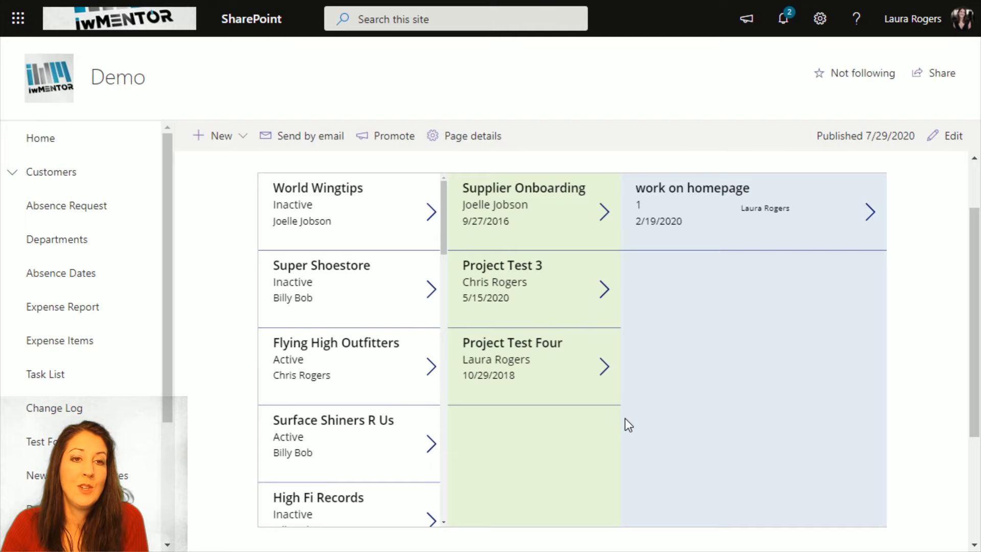
pyautogui.scroll(2, 692, 399)
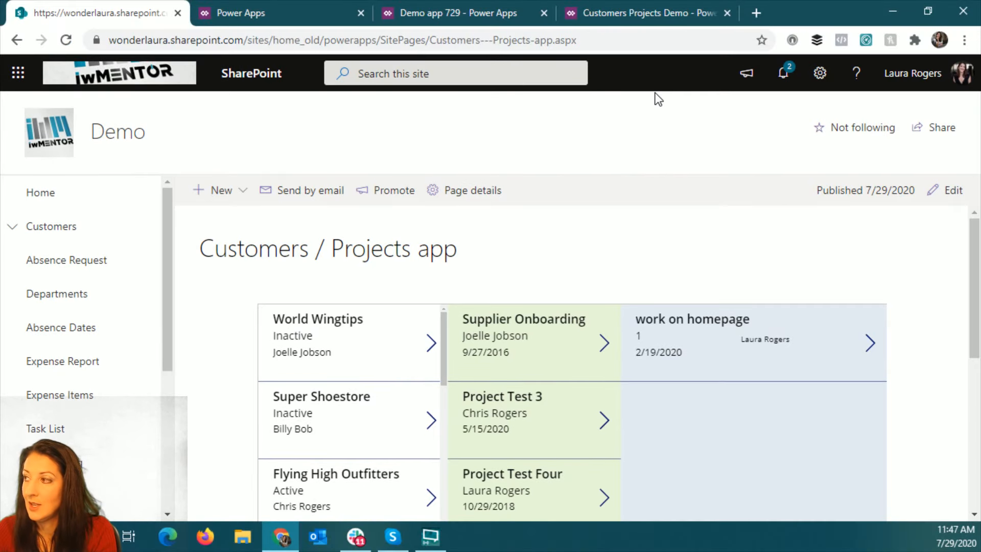
# - Look up "datafl" in a new browser tab and open the Power Apps blog article "Introducing Microsoft Dataflex"
pyautogui.click(761, 14)
pyautogui.write('datafl')
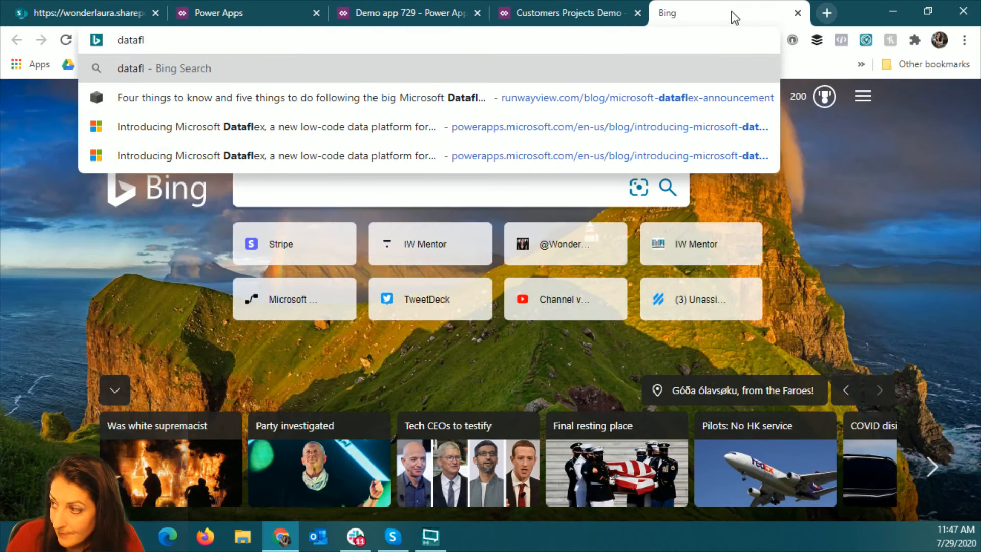
pyautogui.click(377, 136)
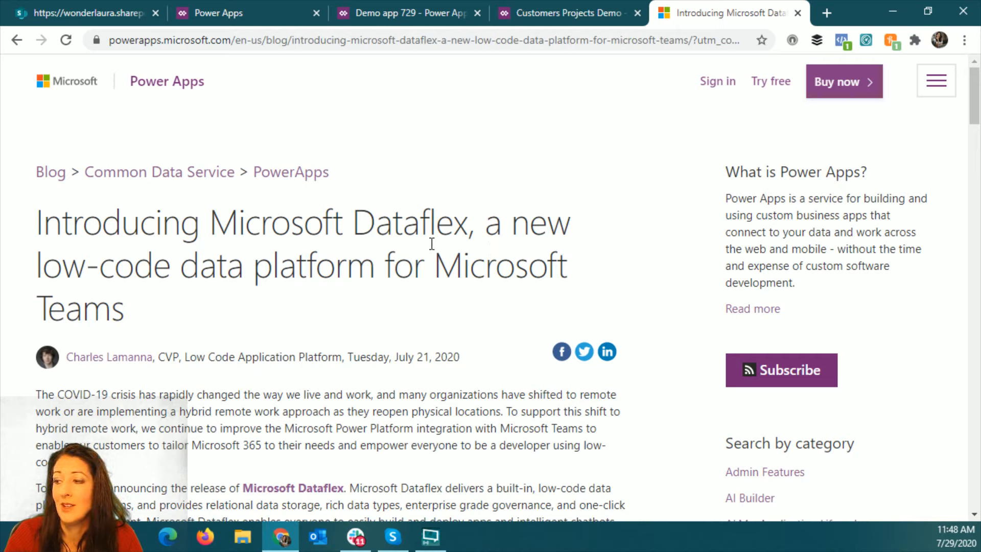
# - Read through the Dataflex article's sections on custom apps, bots, data tables and sharing solutions inside Microsoft Teams
pyautogui.scroll(-10, 409, 244)
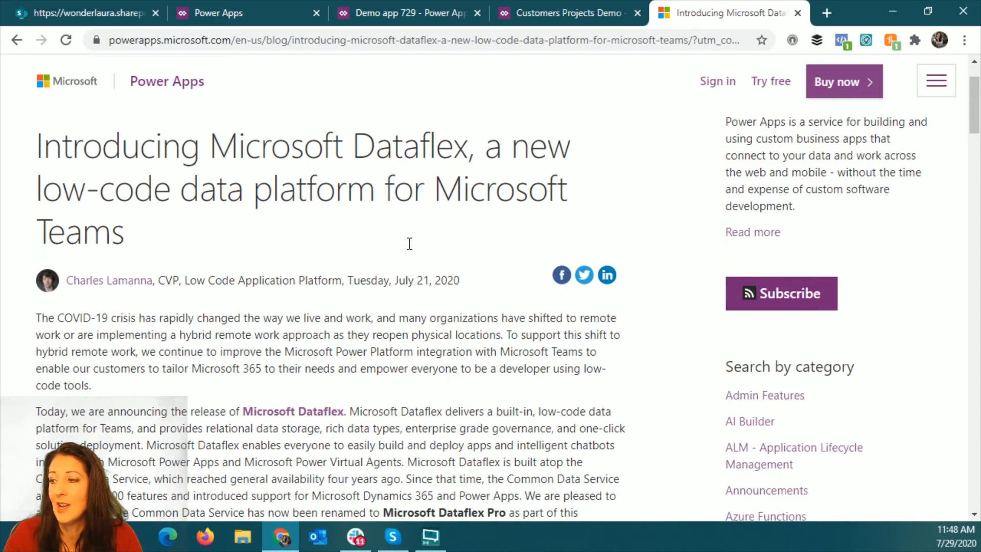
pyautogui.scroll(-4, 535, 276)
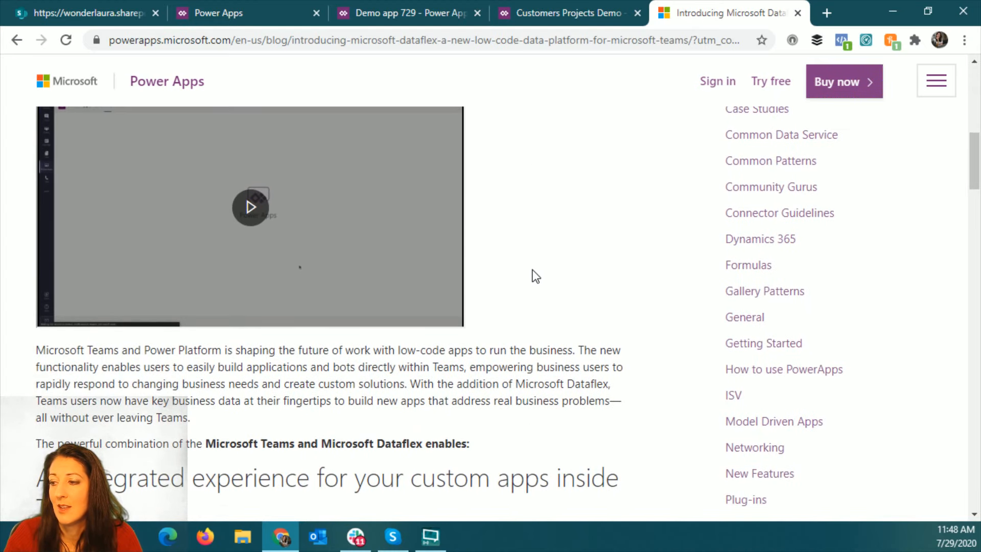
pyautogui.scroll(-10, 535, 275)
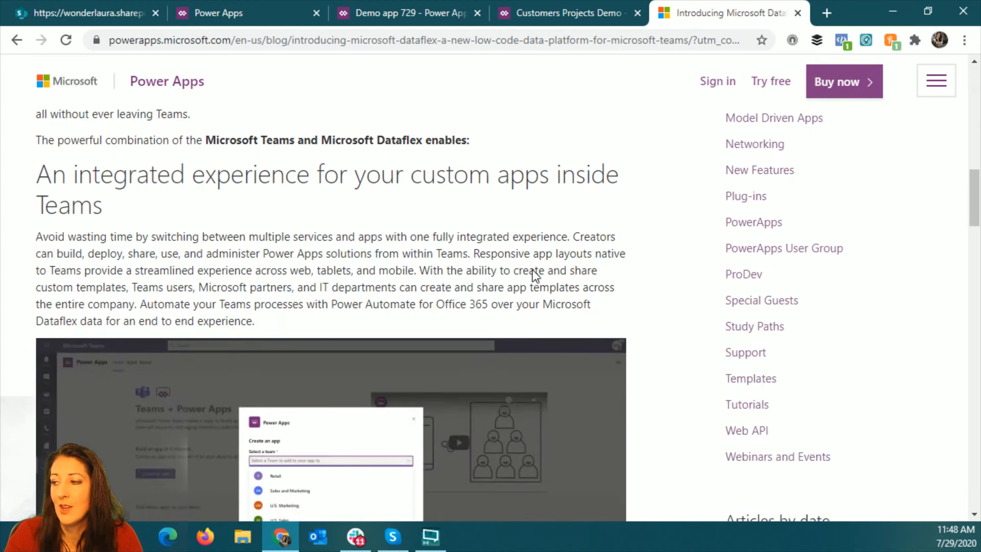
pyautogui.scroll(-9, 619, 261)
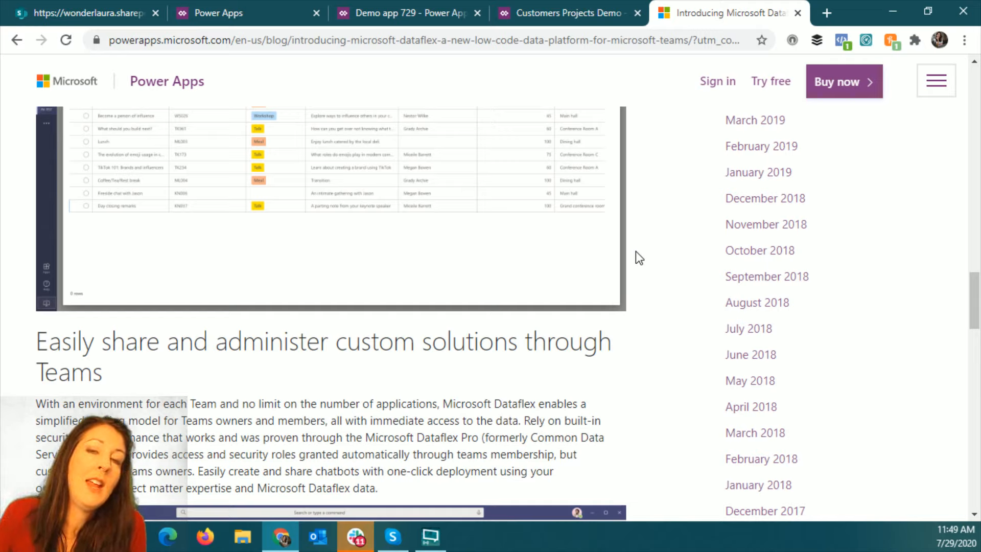
pyautogui.scroll(-6, 571, 320)
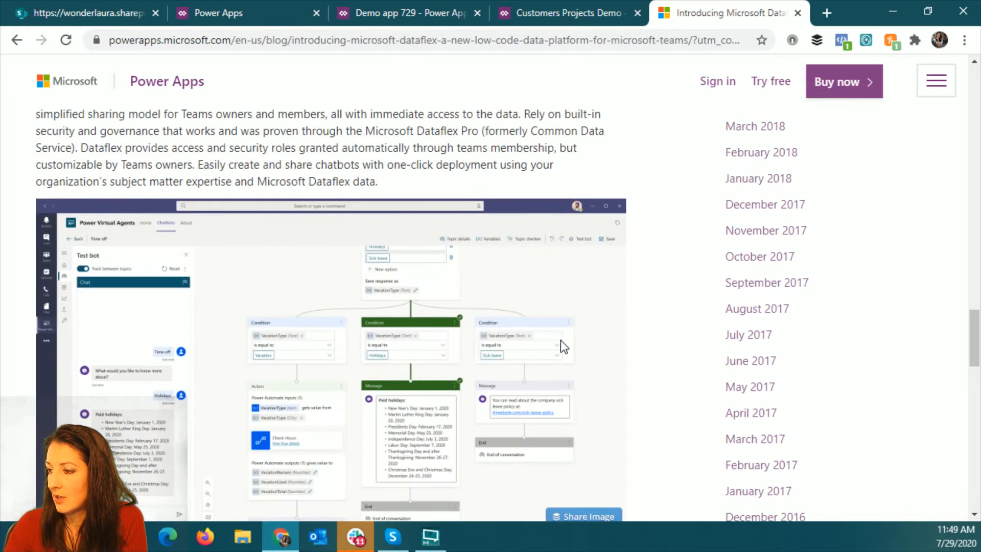
pyautogui.scroll(-19, 560, 341)
pyautogui.scroll(3, 560, 341)
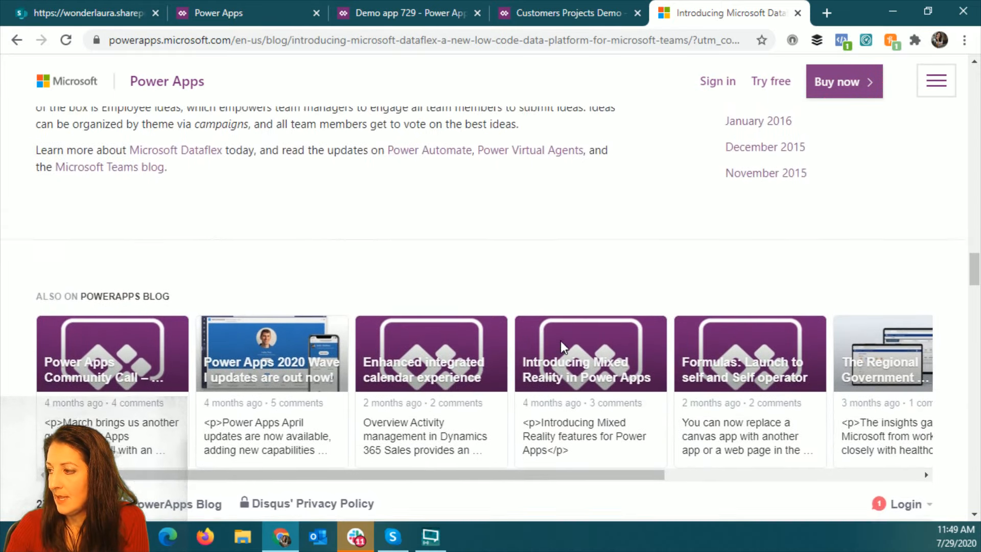
pyautogui.scroll(12, 559, 341)
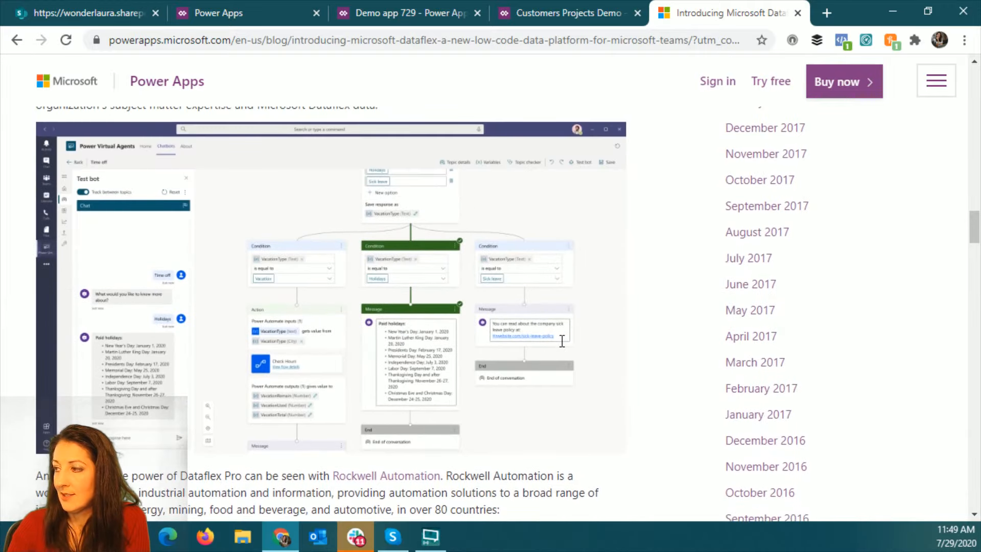
pyautogui.scroll(15, 562, 341)
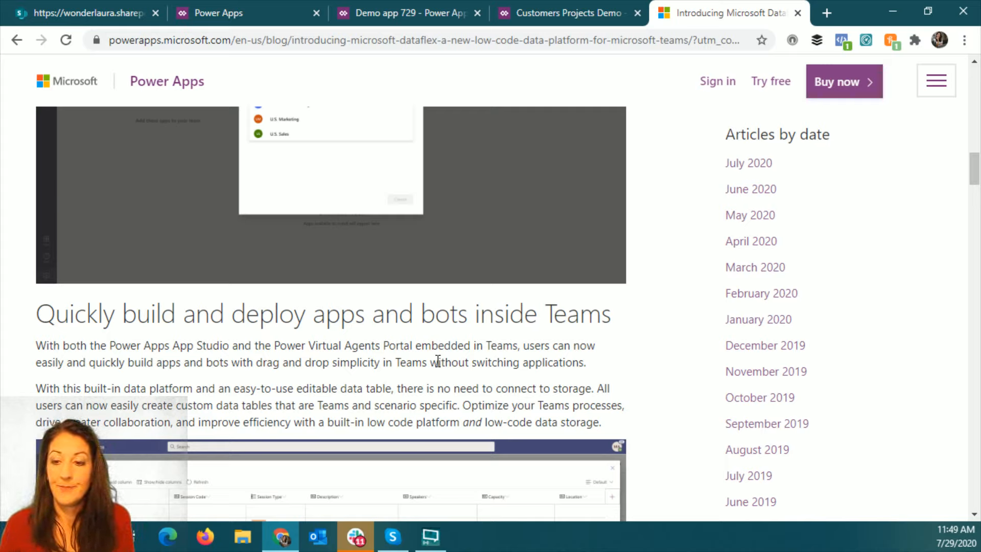
pyautogui.scroll(15, 497, 320)
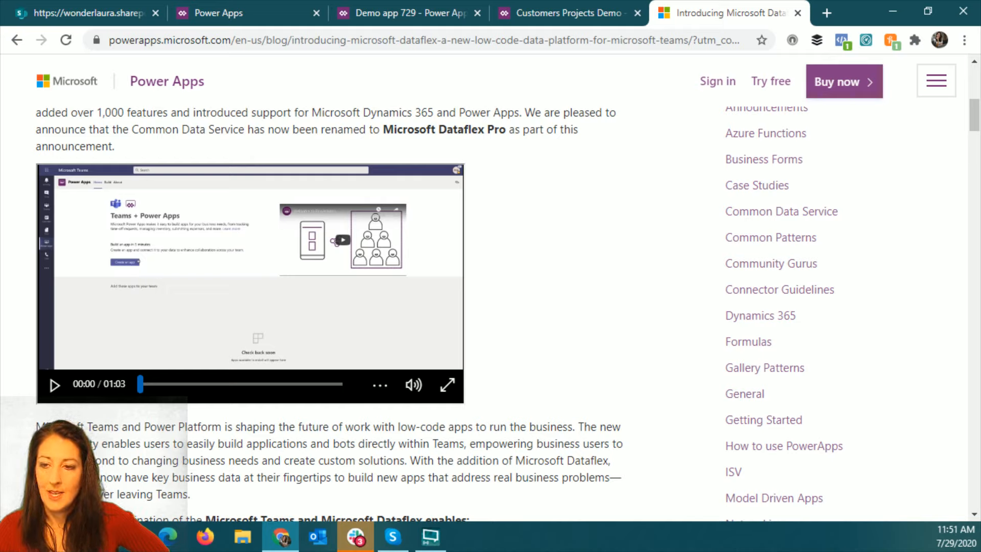
pyautogui.hotkey('alt', 'Tab')
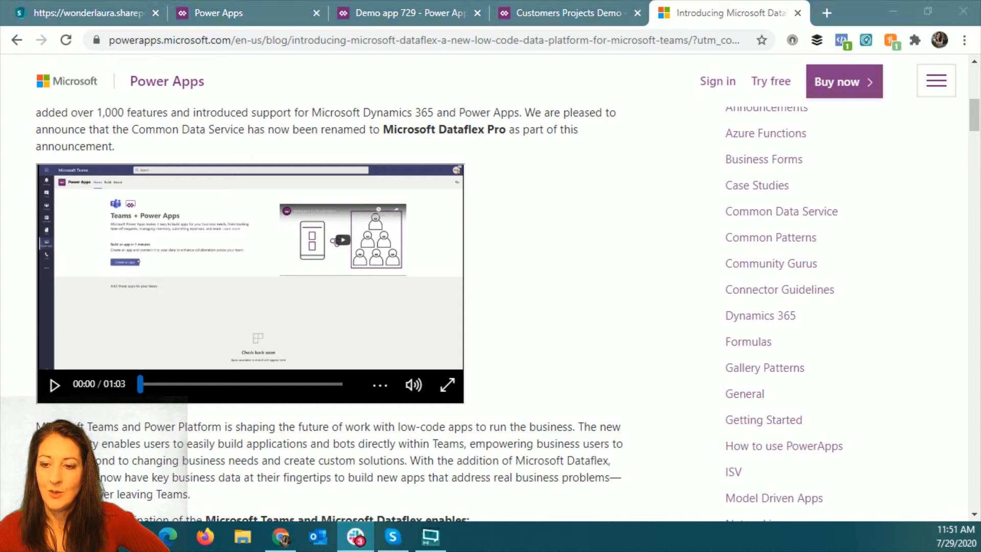